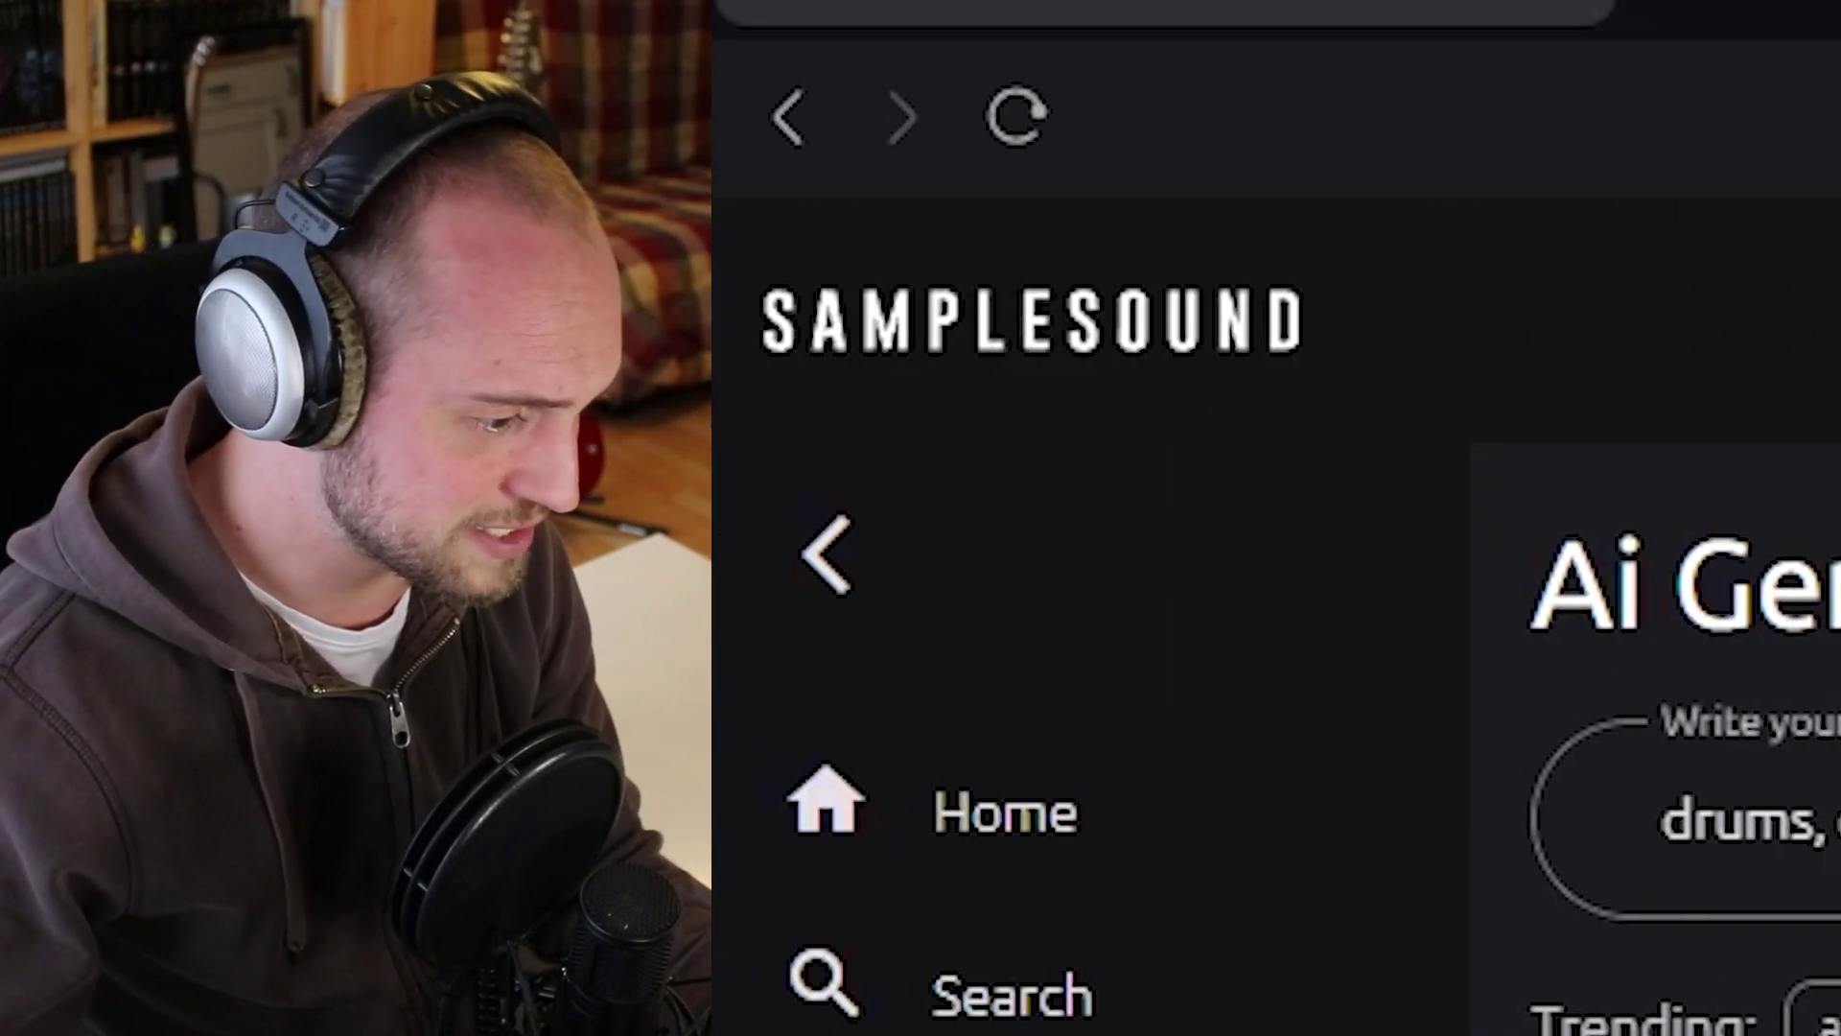
{"action": "left_click_drag", "start_coordinate": [658, 341], "coordinate": [1102, 867]}
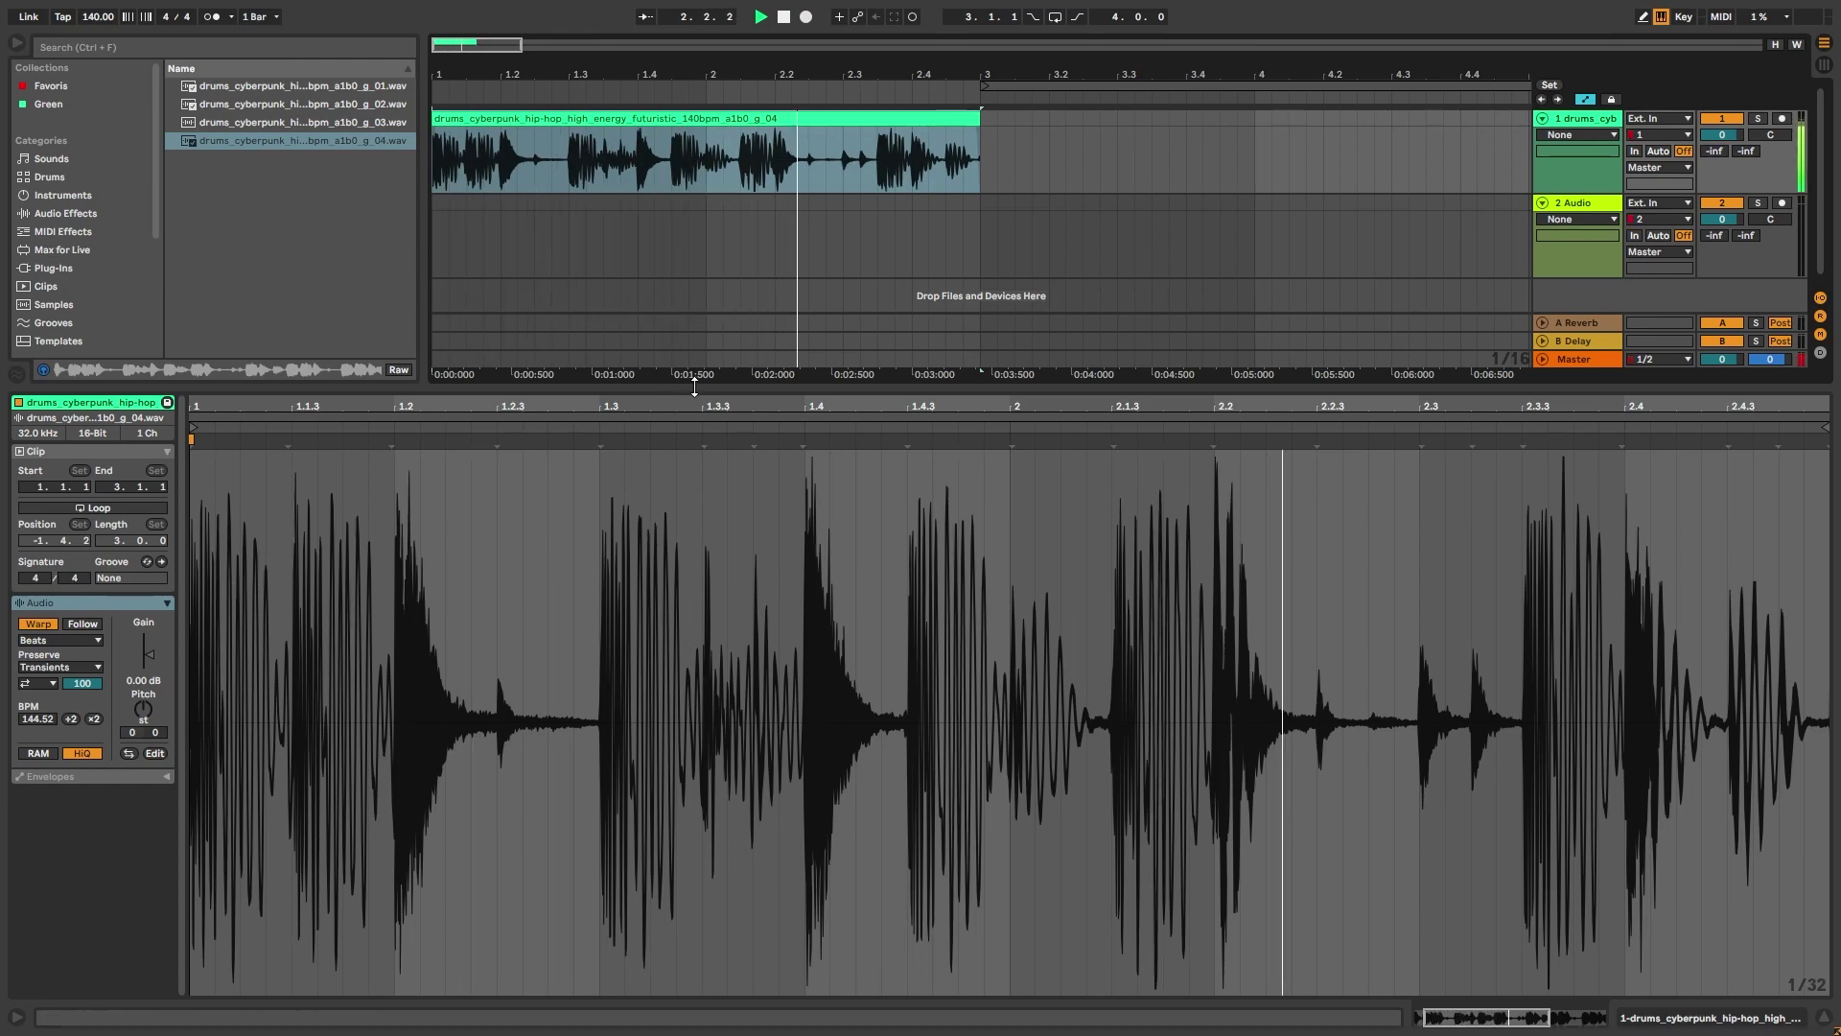
{"action": "left_click_drag", "start_coordinate": [694, 386], "coordinate": [695, 997]}
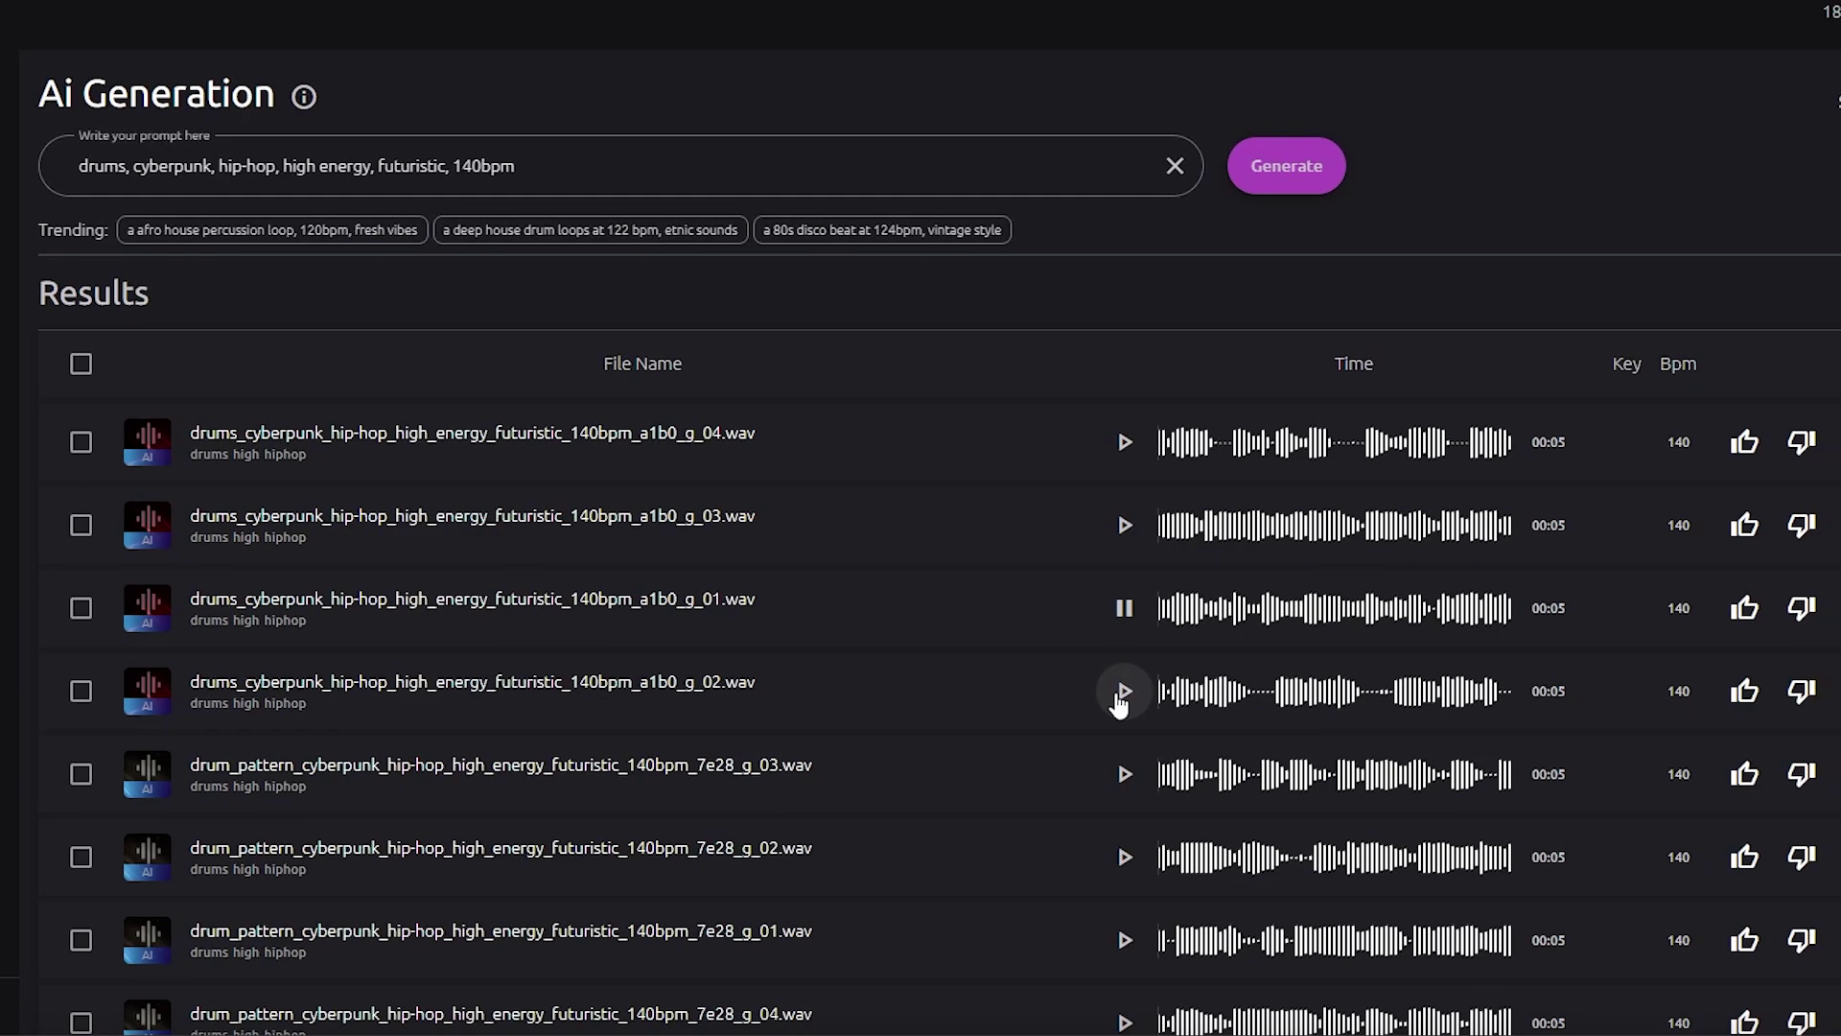
Audition the generated cyberpunk hip-hop drum sample ending in a1b0_g_02.
{"action": "left_click", "coordinate": [1114, 684]}
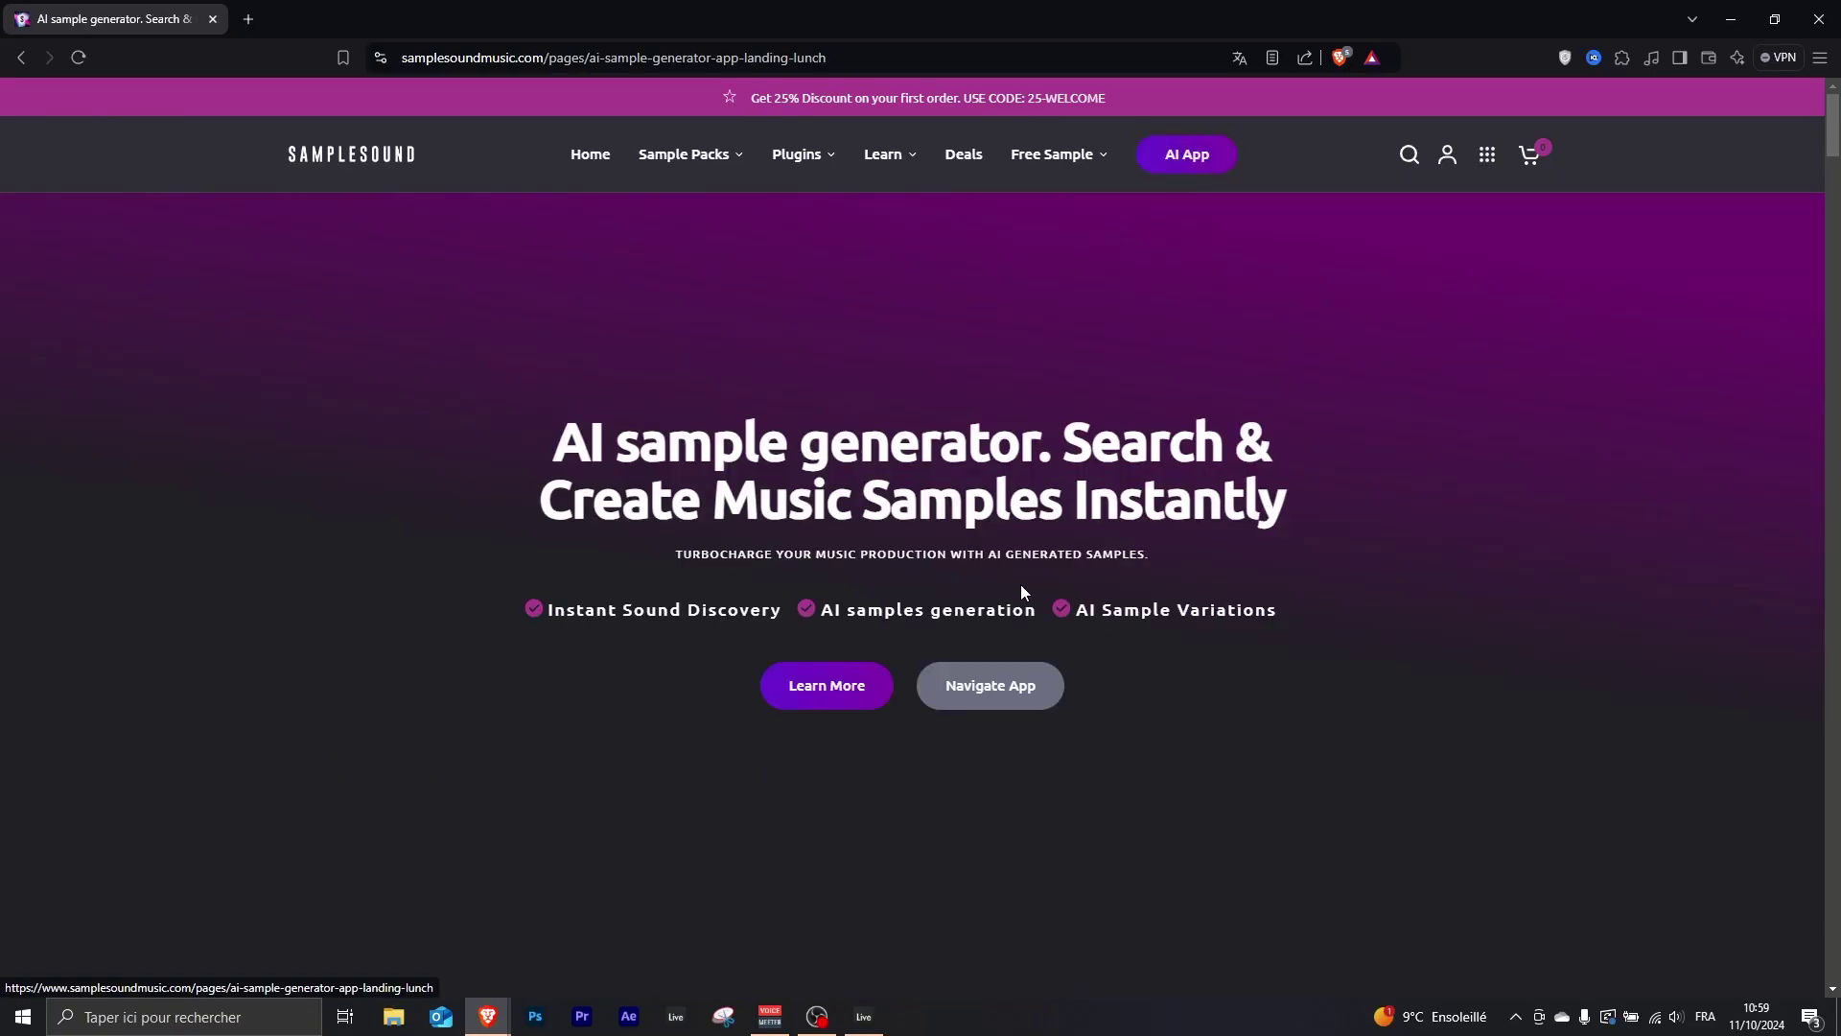
Open the sample generator app from the Samplesound landing page, browse the sample packs and go to AI Generation.
{"action": "left_click", "coordinate": [994, 696]}
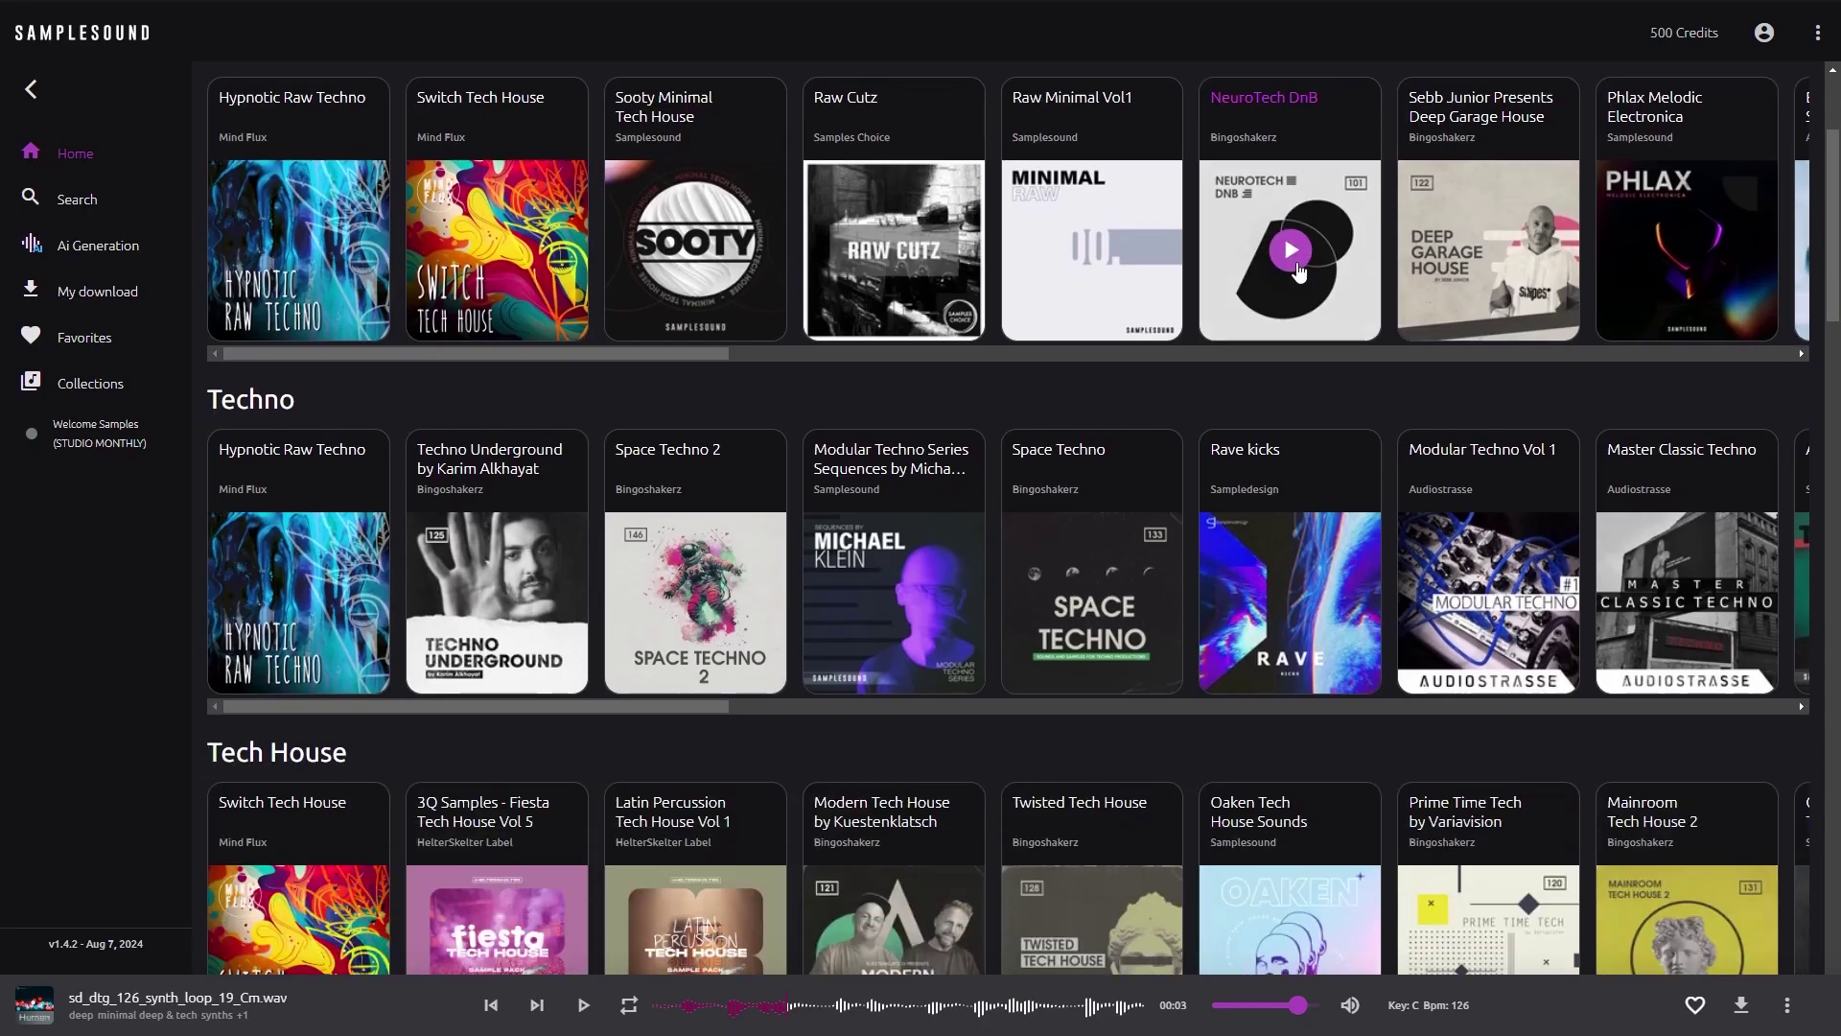
{"action": "scroll", "coordinate": [1291, 273], "scroll_direction": "down", "scroll_amount": 7}
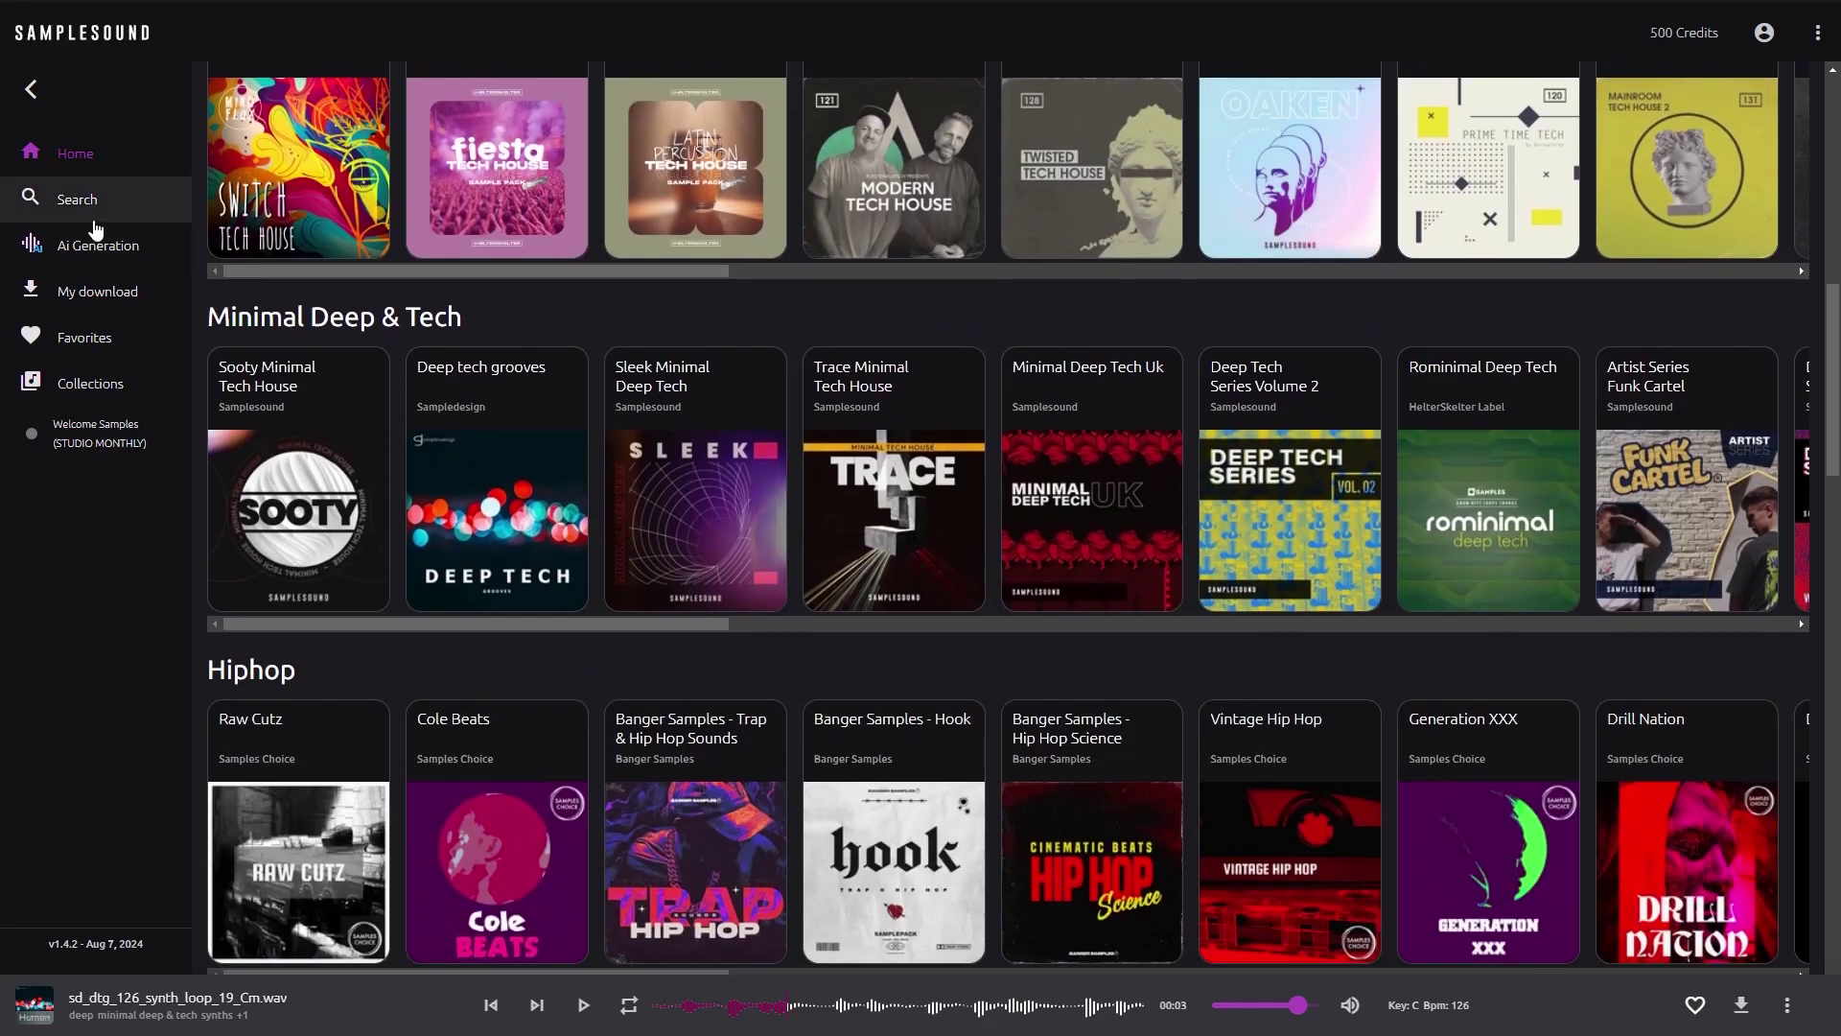
{"action": "left_click", "coordinate": [96, 240]}
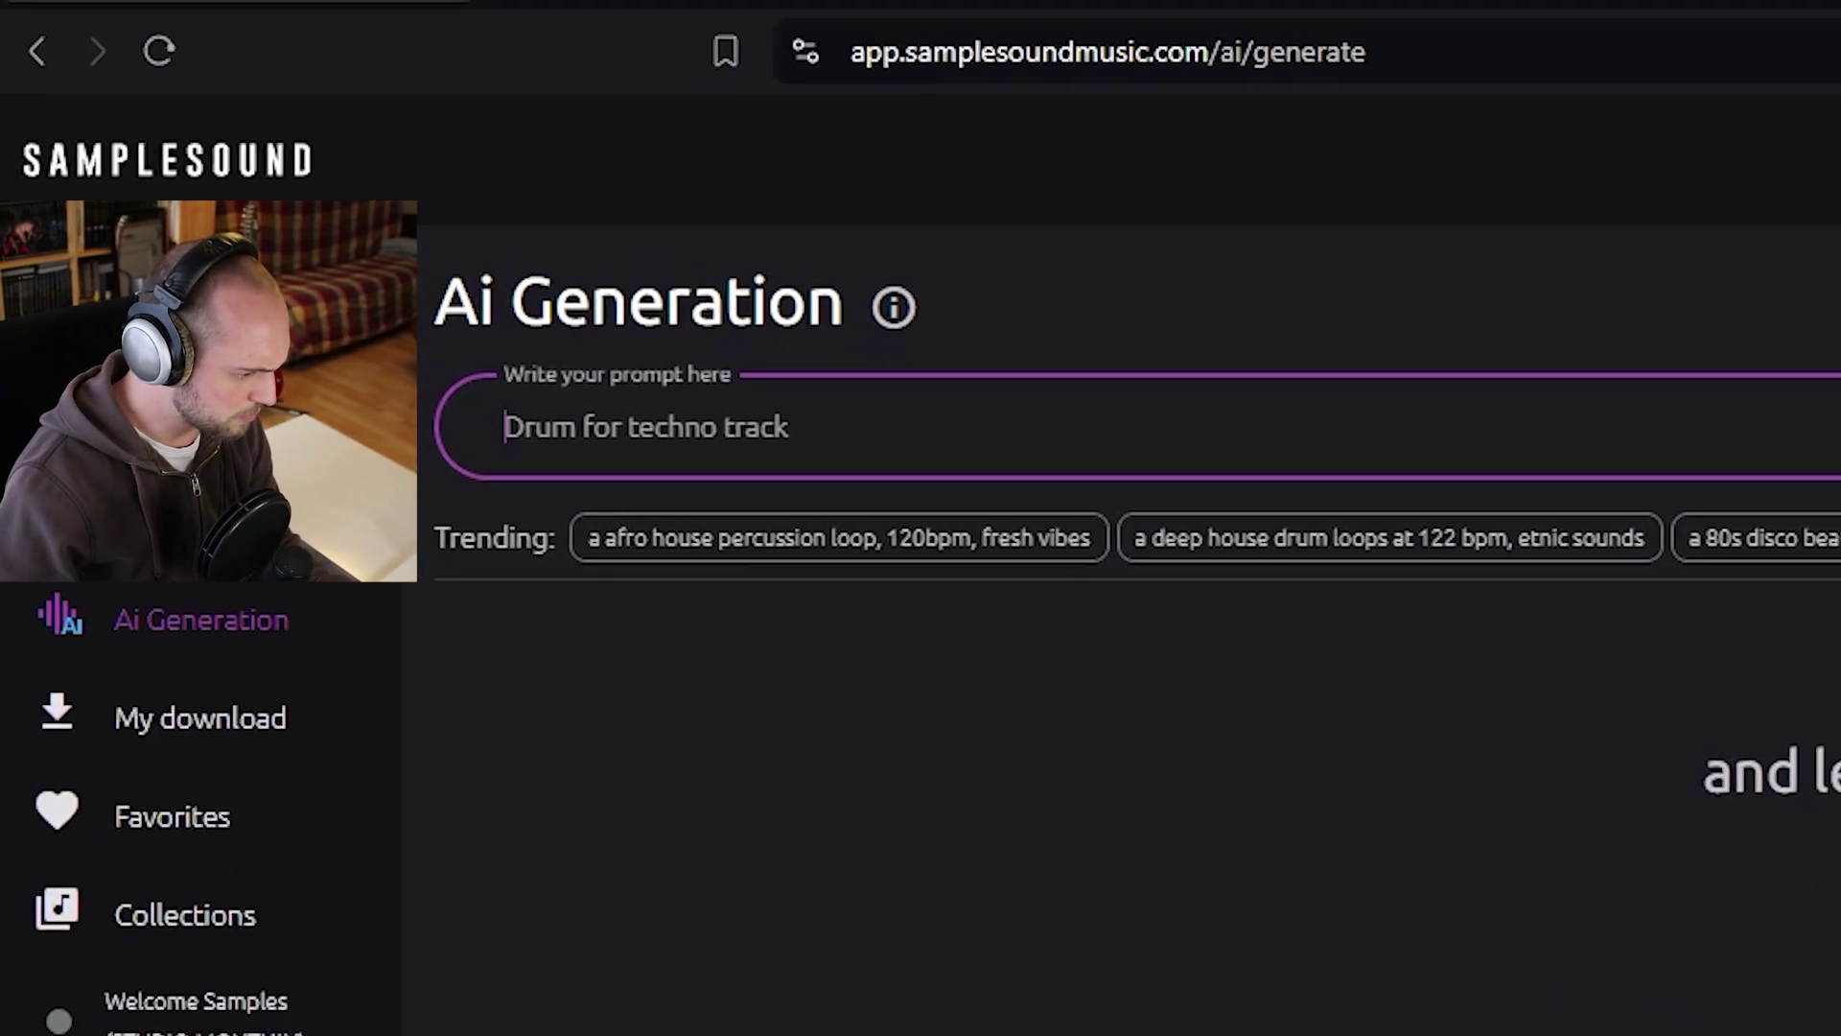
Generate samples from the prompt "bass, cyberpunk, 140bpm, groovy, in the key of D minor" and audition result 8dd8_g_02.
{"action": "type", "text": "bass, cyberpunk, 140bpm, groovy, in the key of D minor"}
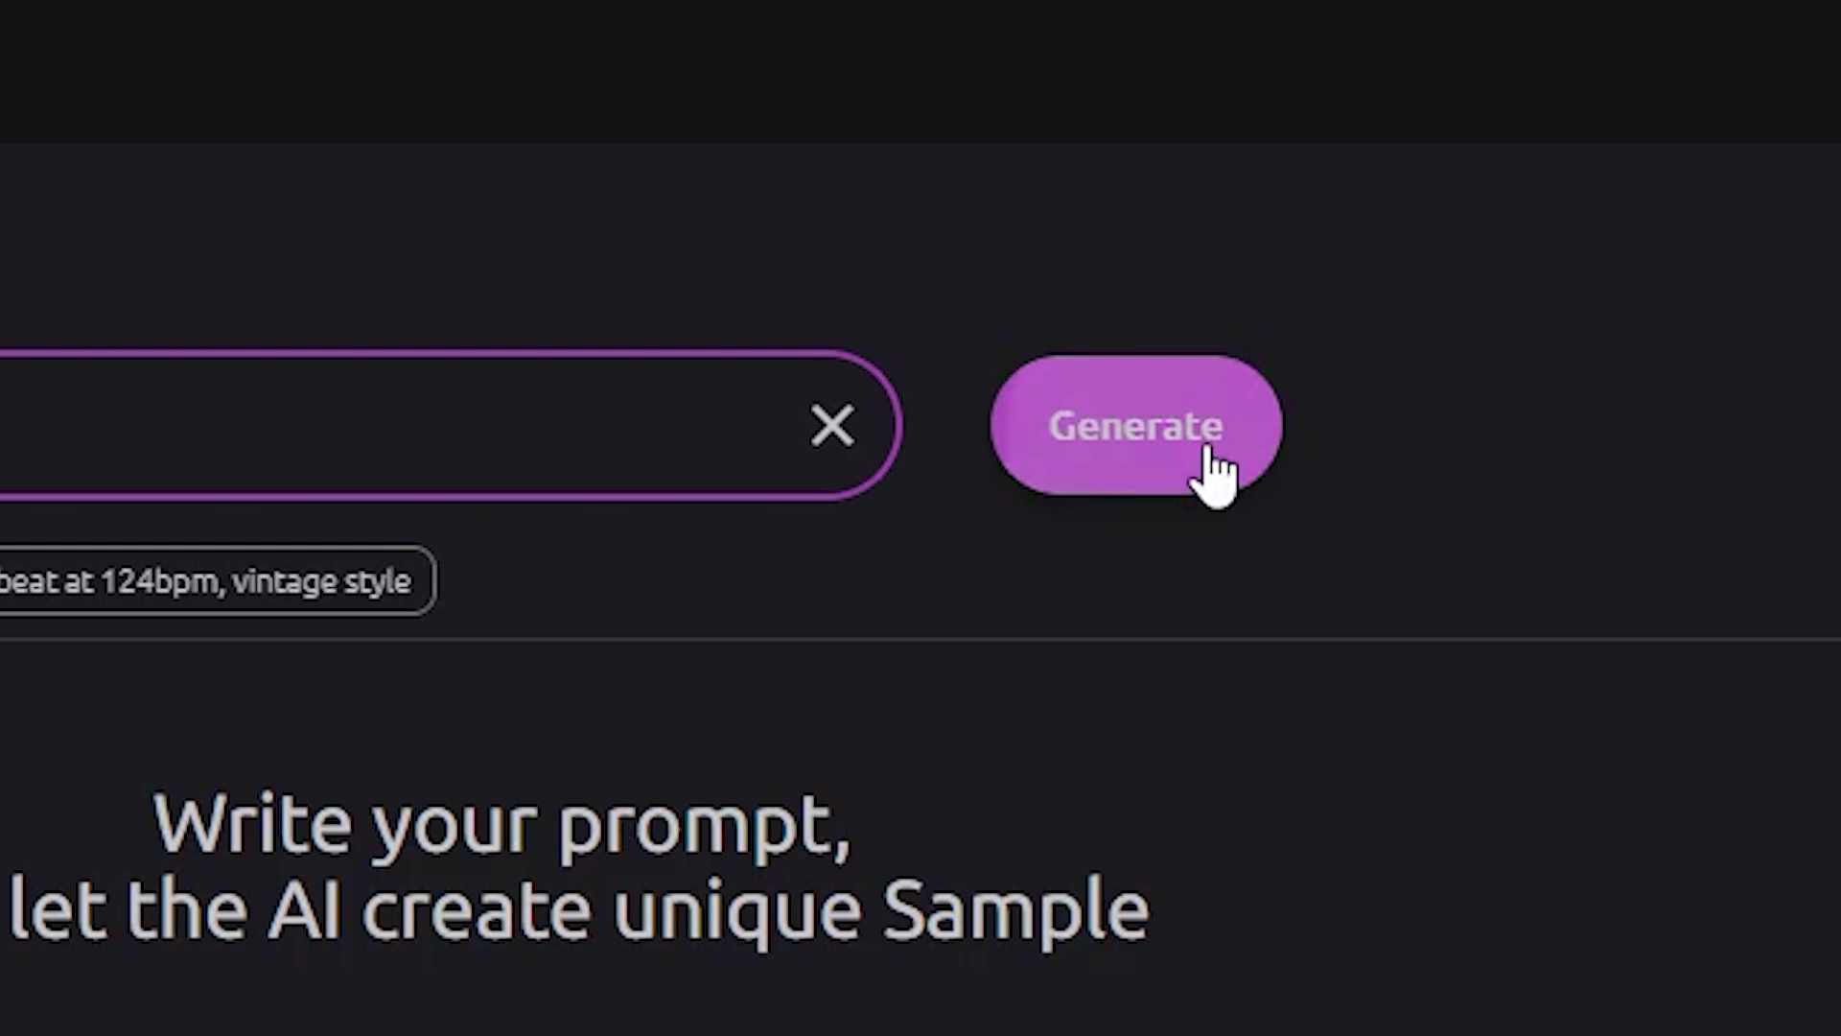
{"action": "left_click", "coordinate": [1205, 451]}
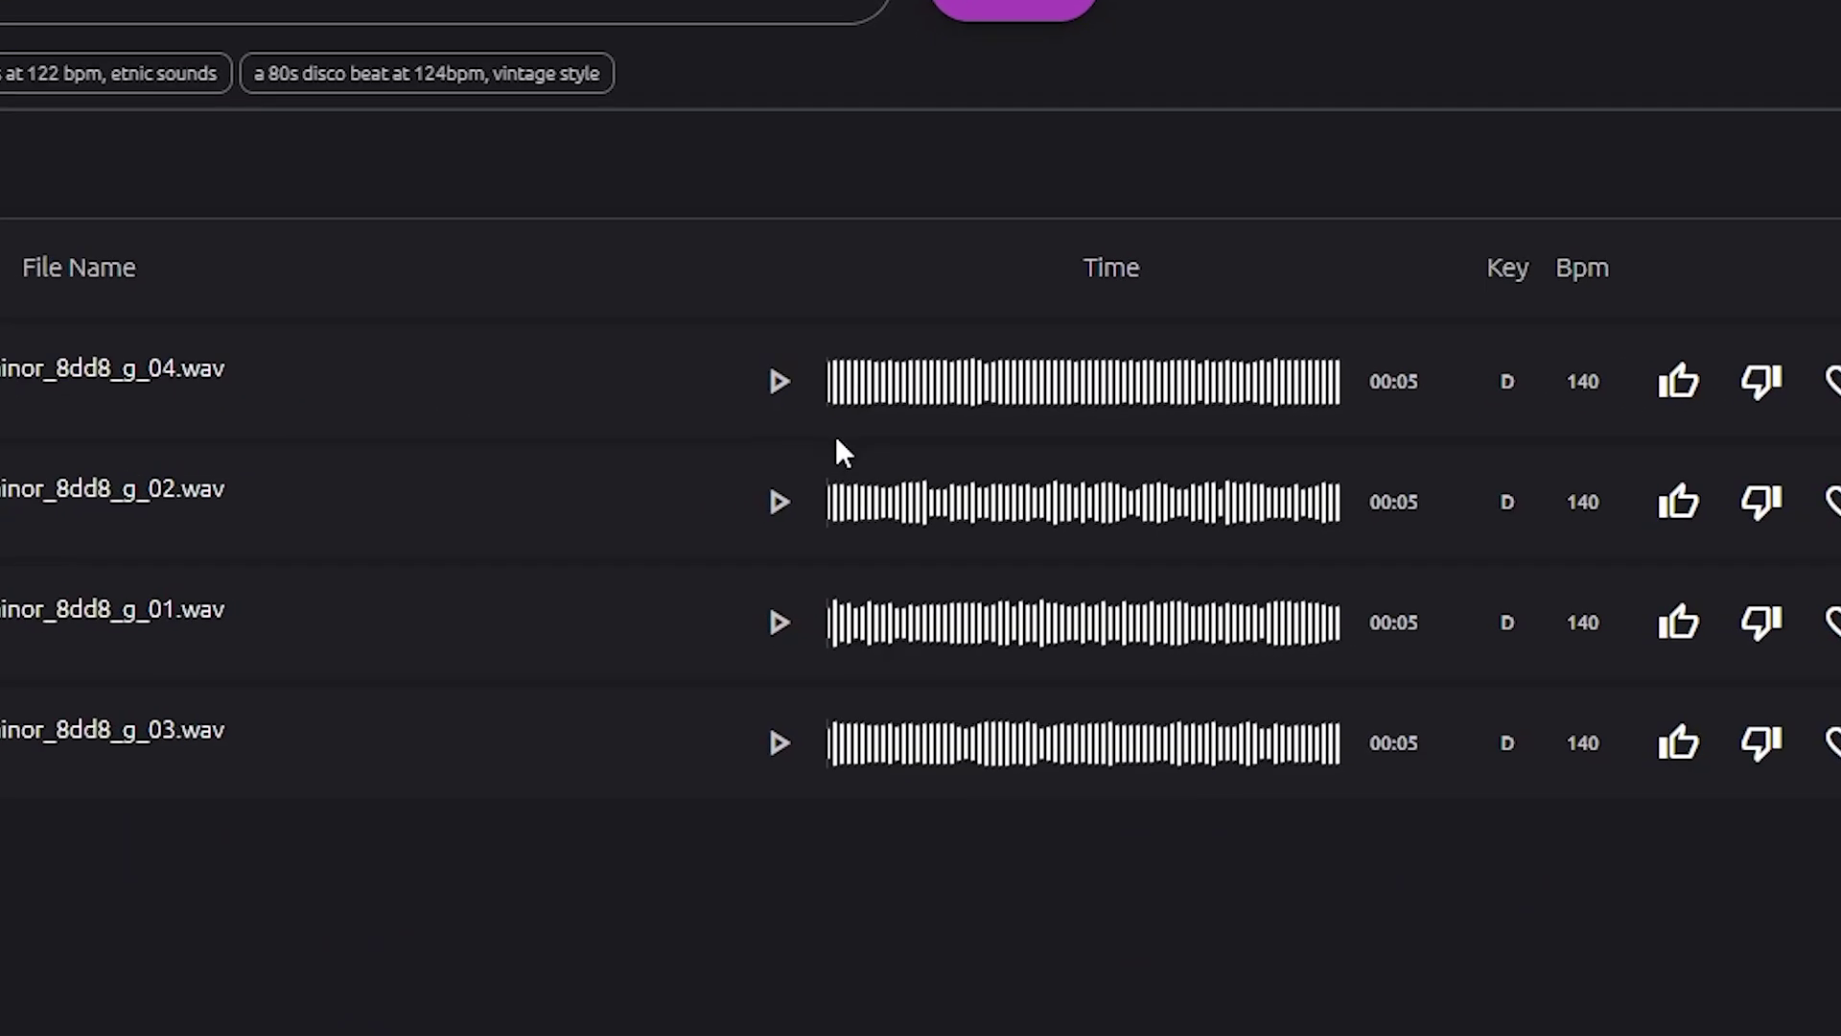
{"action": "left_click", "coordinate": [779, 501]}
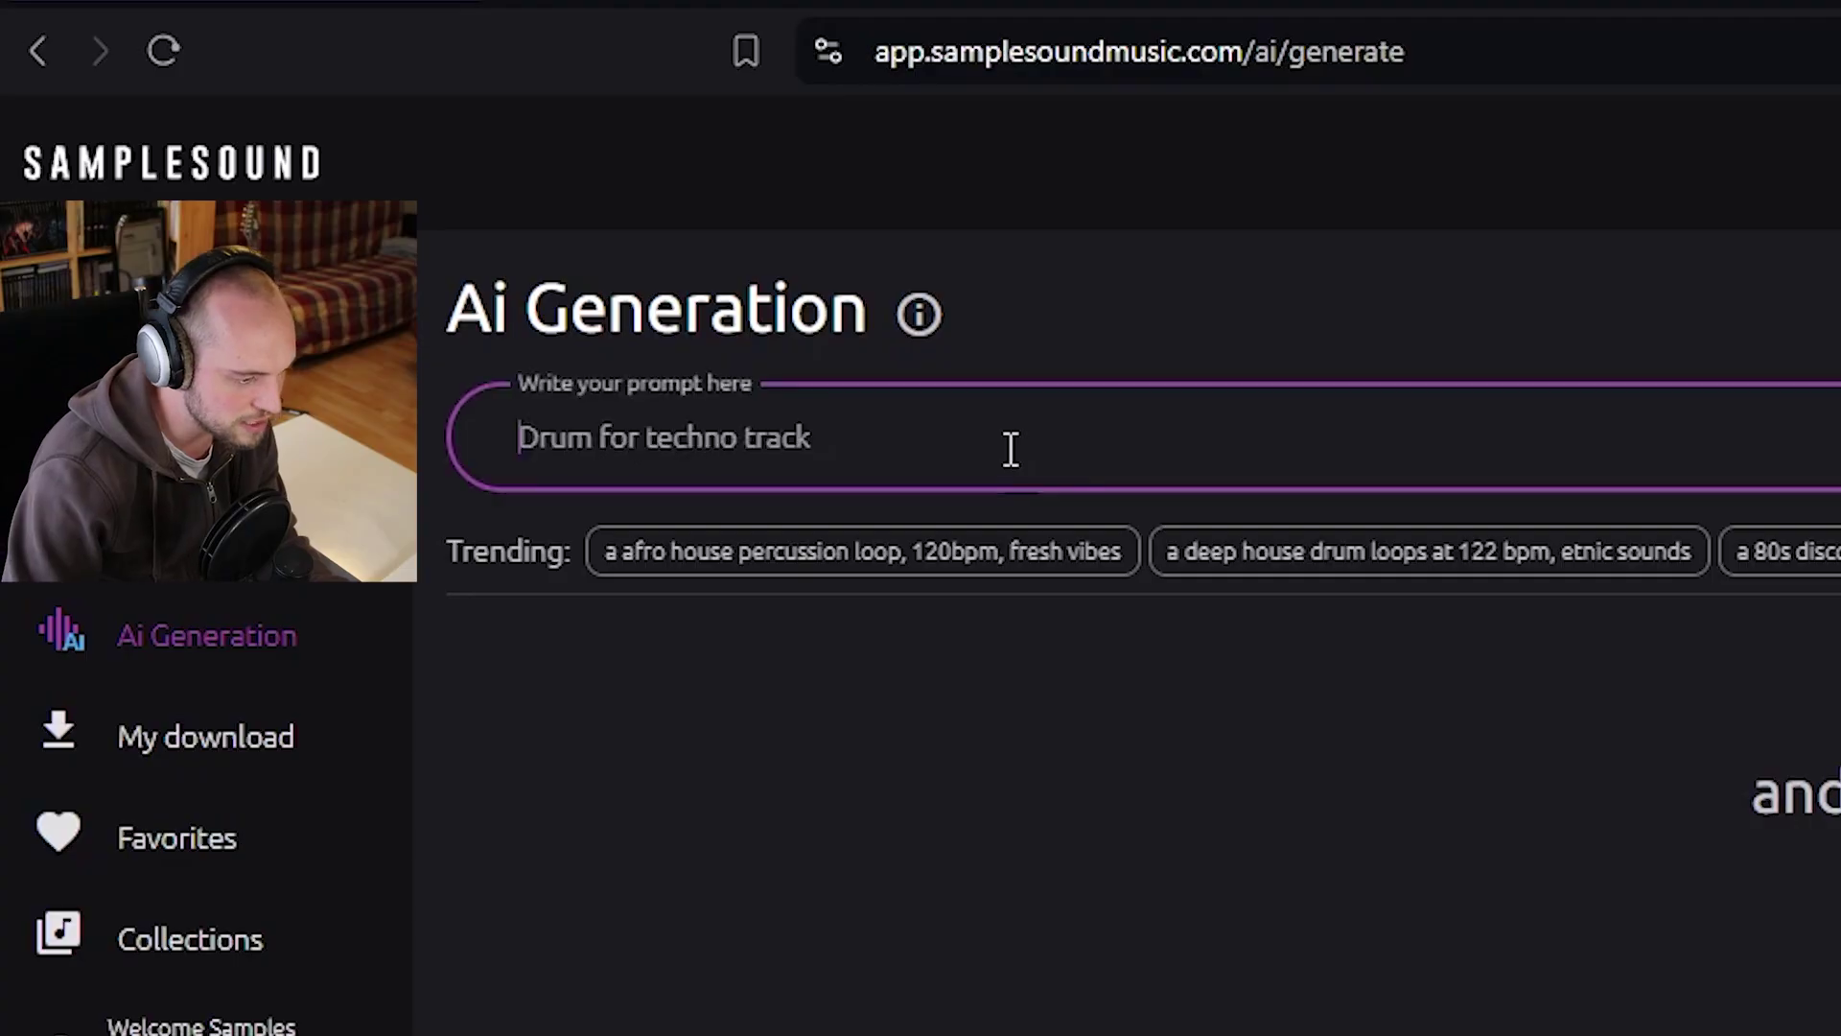
Generate samples from the pasted prompt beginning "Thermal power plant steam purge through the blades of a burning runaway wind turbine".
{"action": "key", "text": "ctrl+v"}
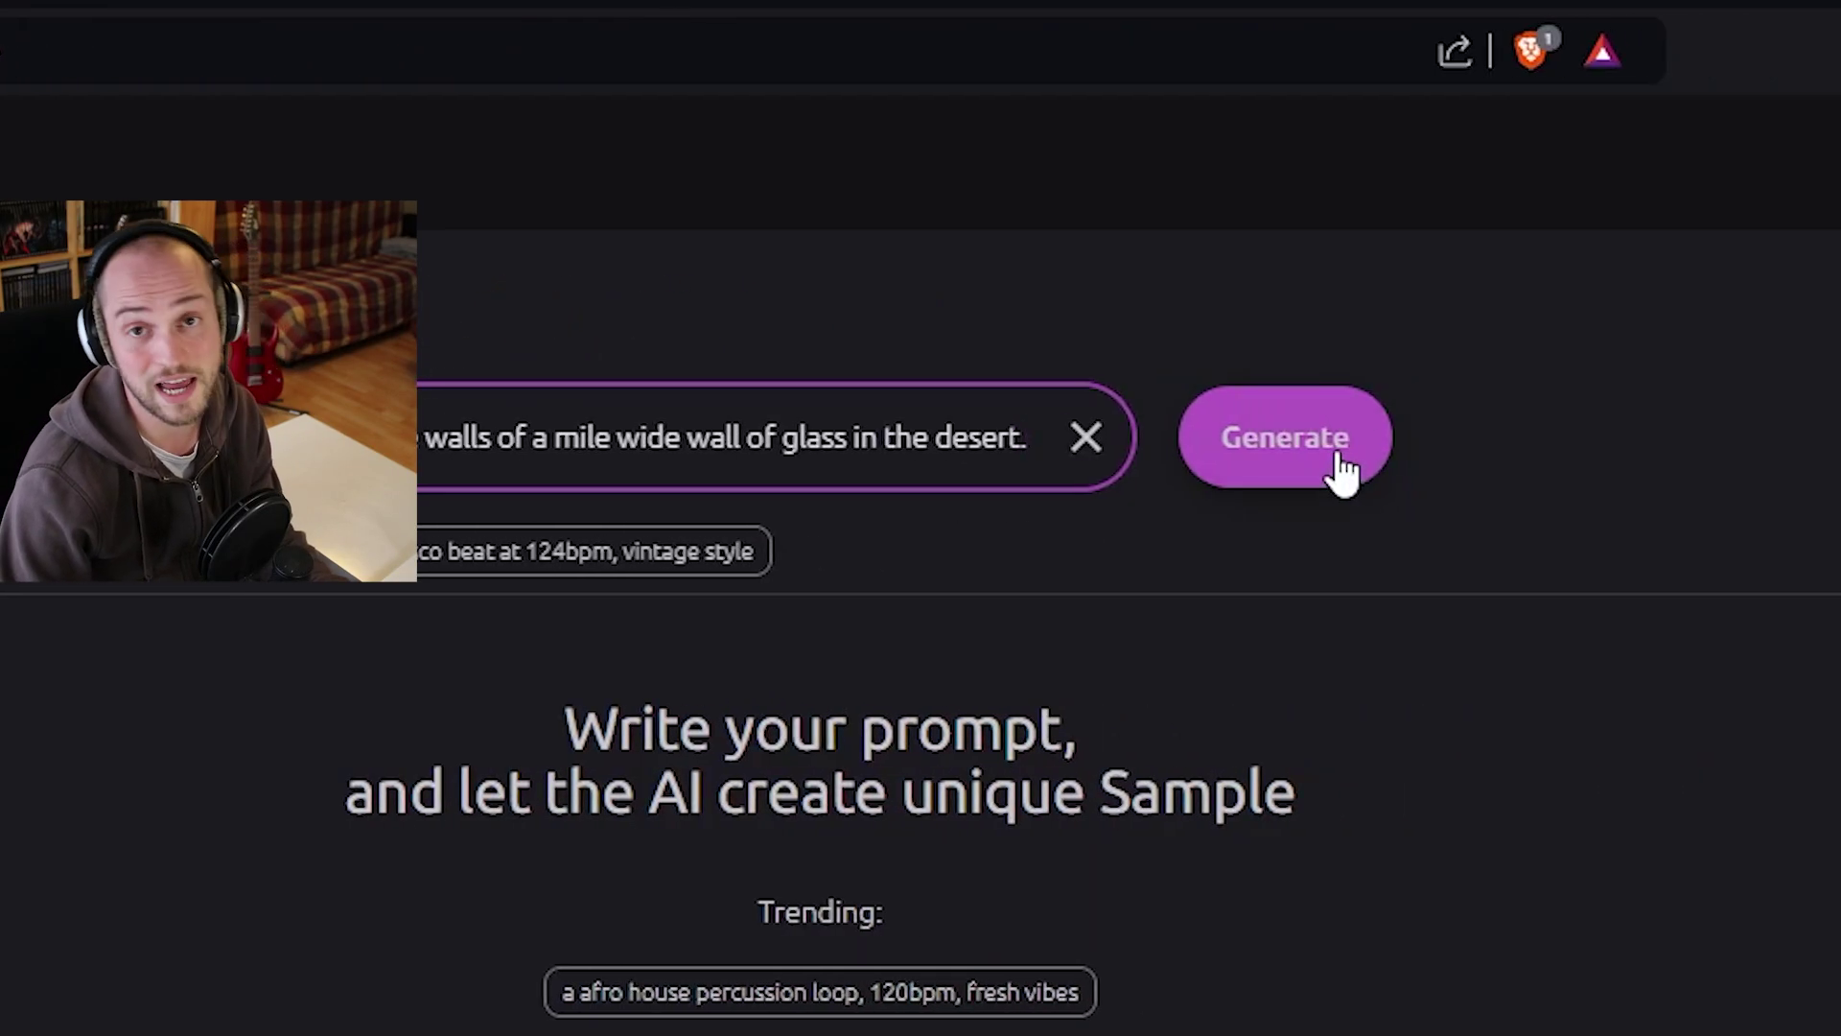
{"action": "left_click", "coordinate": [1489, 470]}
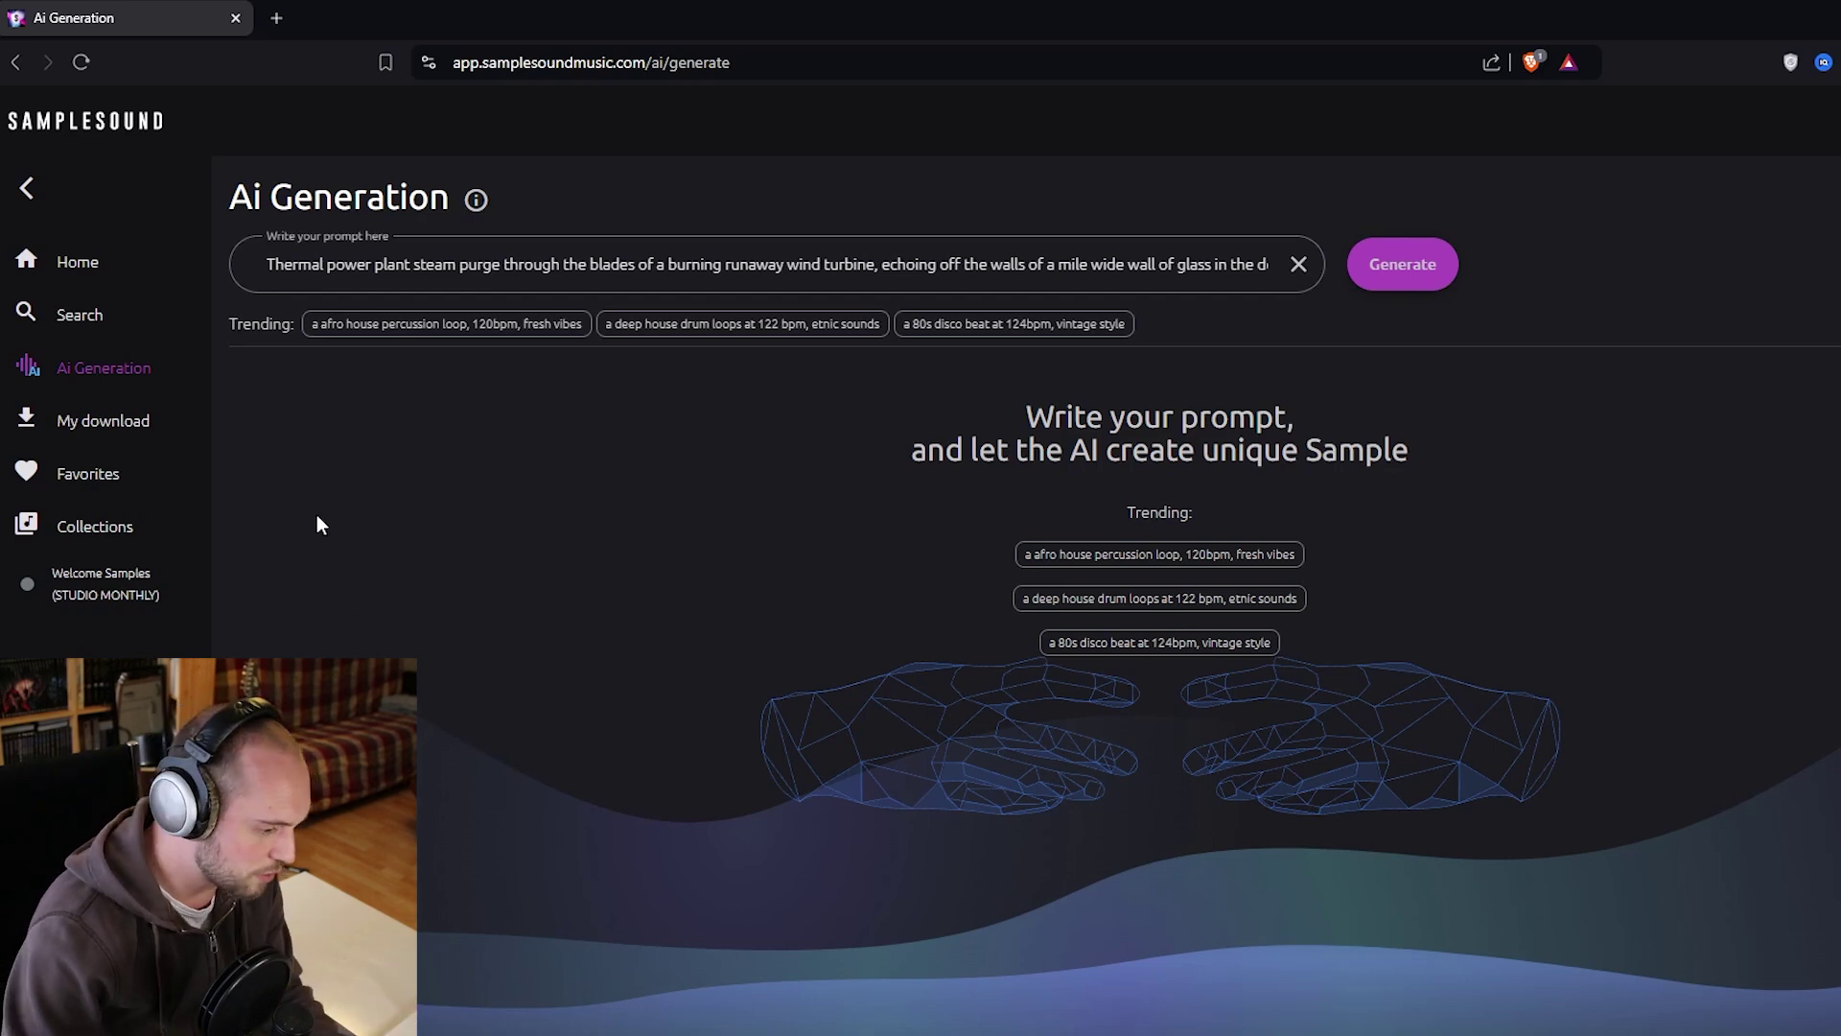
{"action": "left_click", "coordinate": [94, 525]}
{"action": "left_click", "coordinate": [103, 382]}
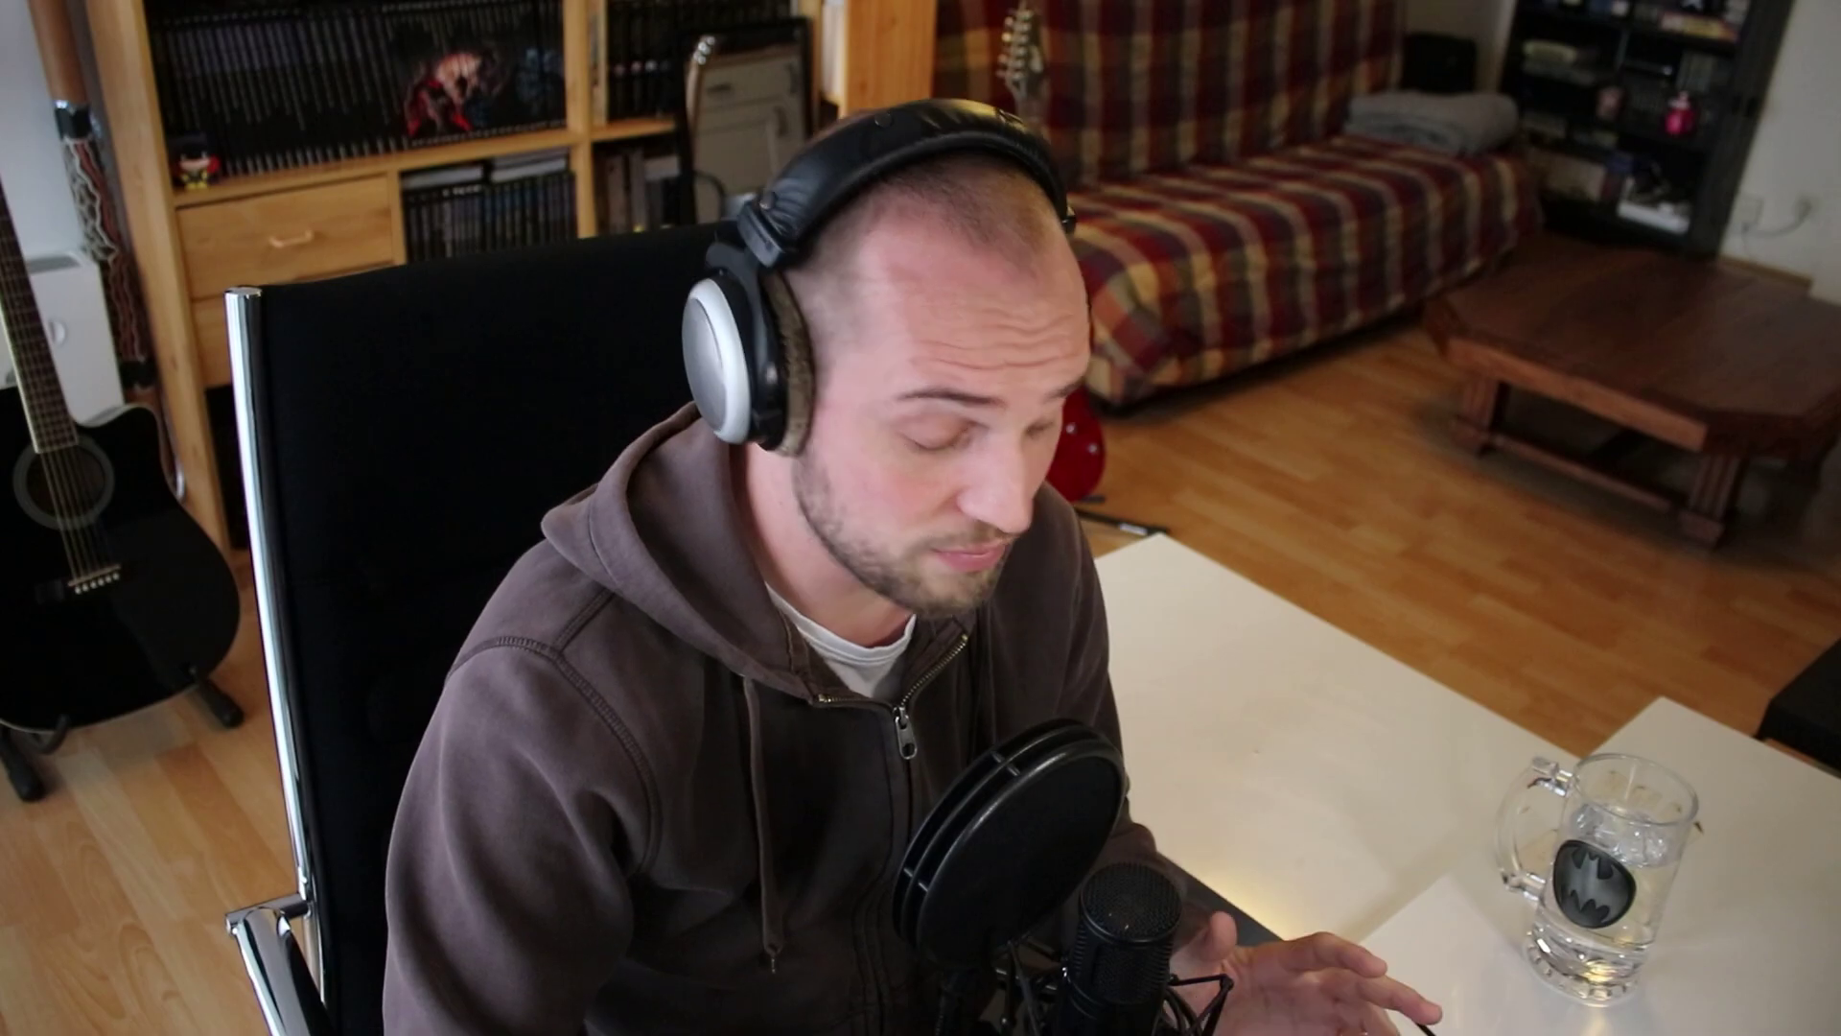
{"action": "left_click", "coordinate": [577, 347]}
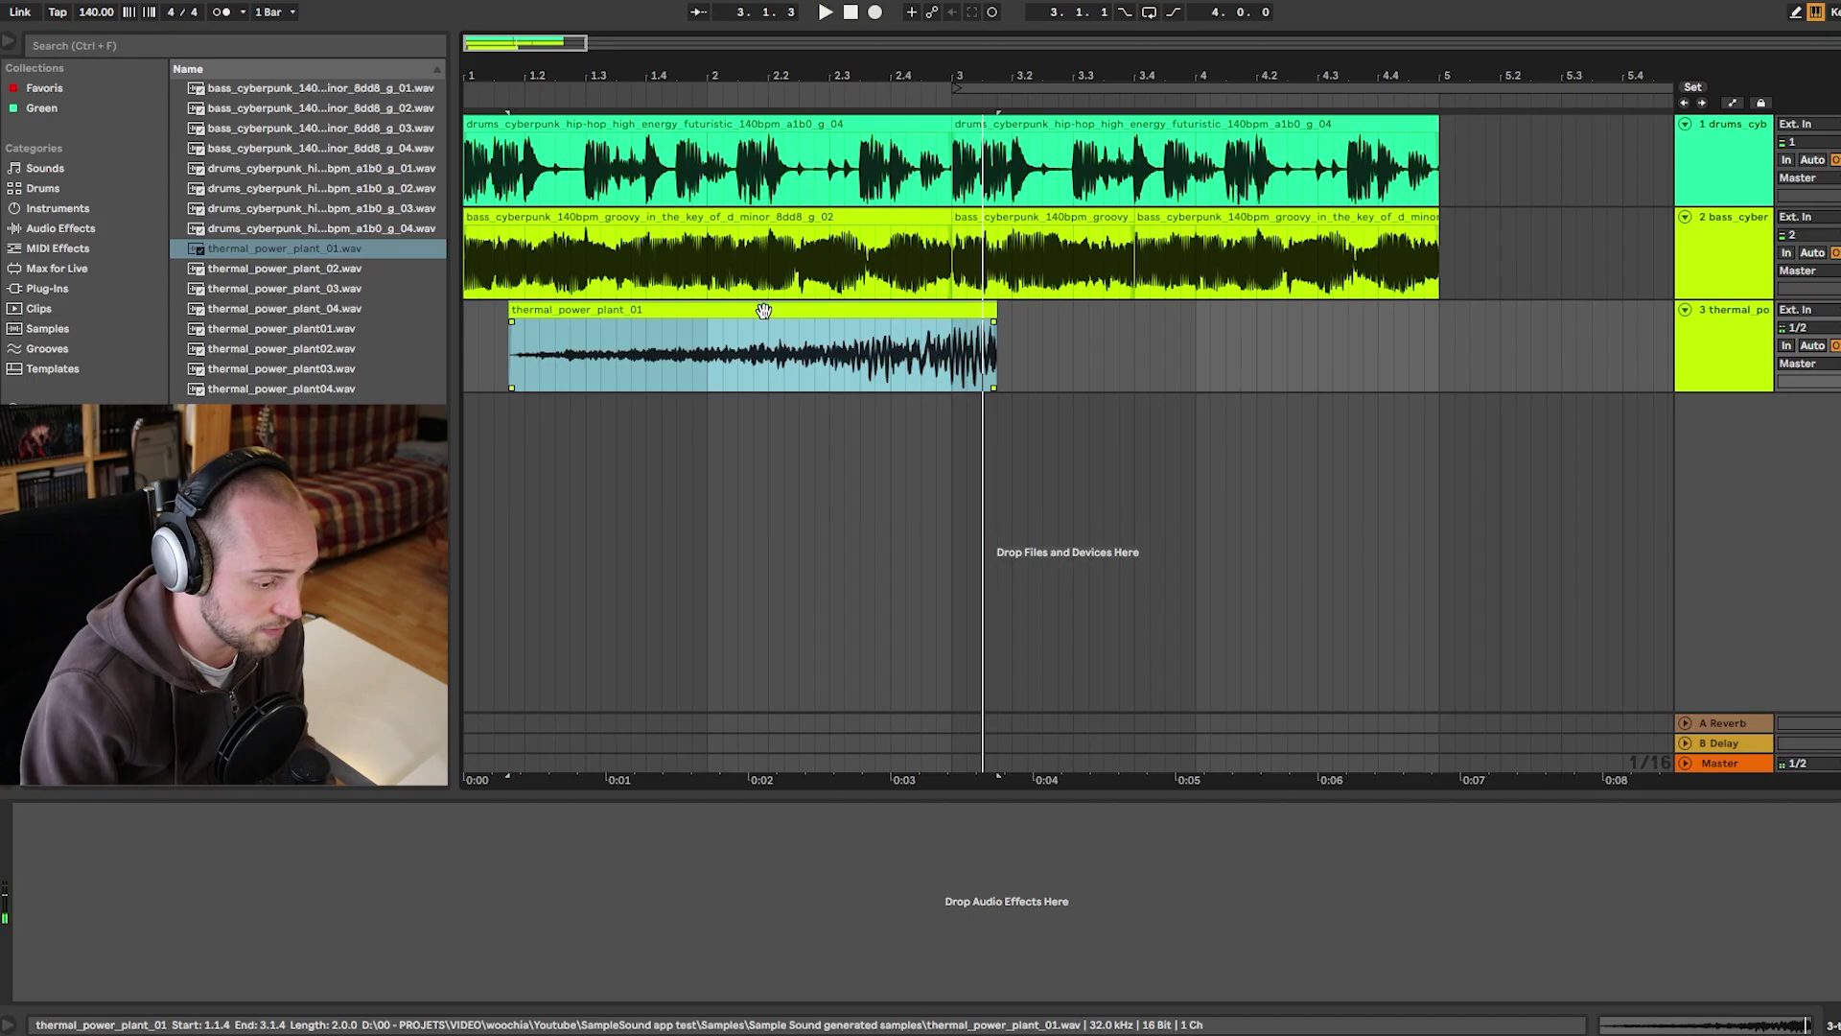
In Ableton Live, move the thermal_power_plant_01 clip to start at bar 3 and add Auto Pan to its track.
{"action": "left_click_drag", "start_coordinate": [767, 318], "coordinate": [1194, 319]}
{"action": "left_click", "coordinate": [472, 355]}
{"action": "key", "text": "space"}
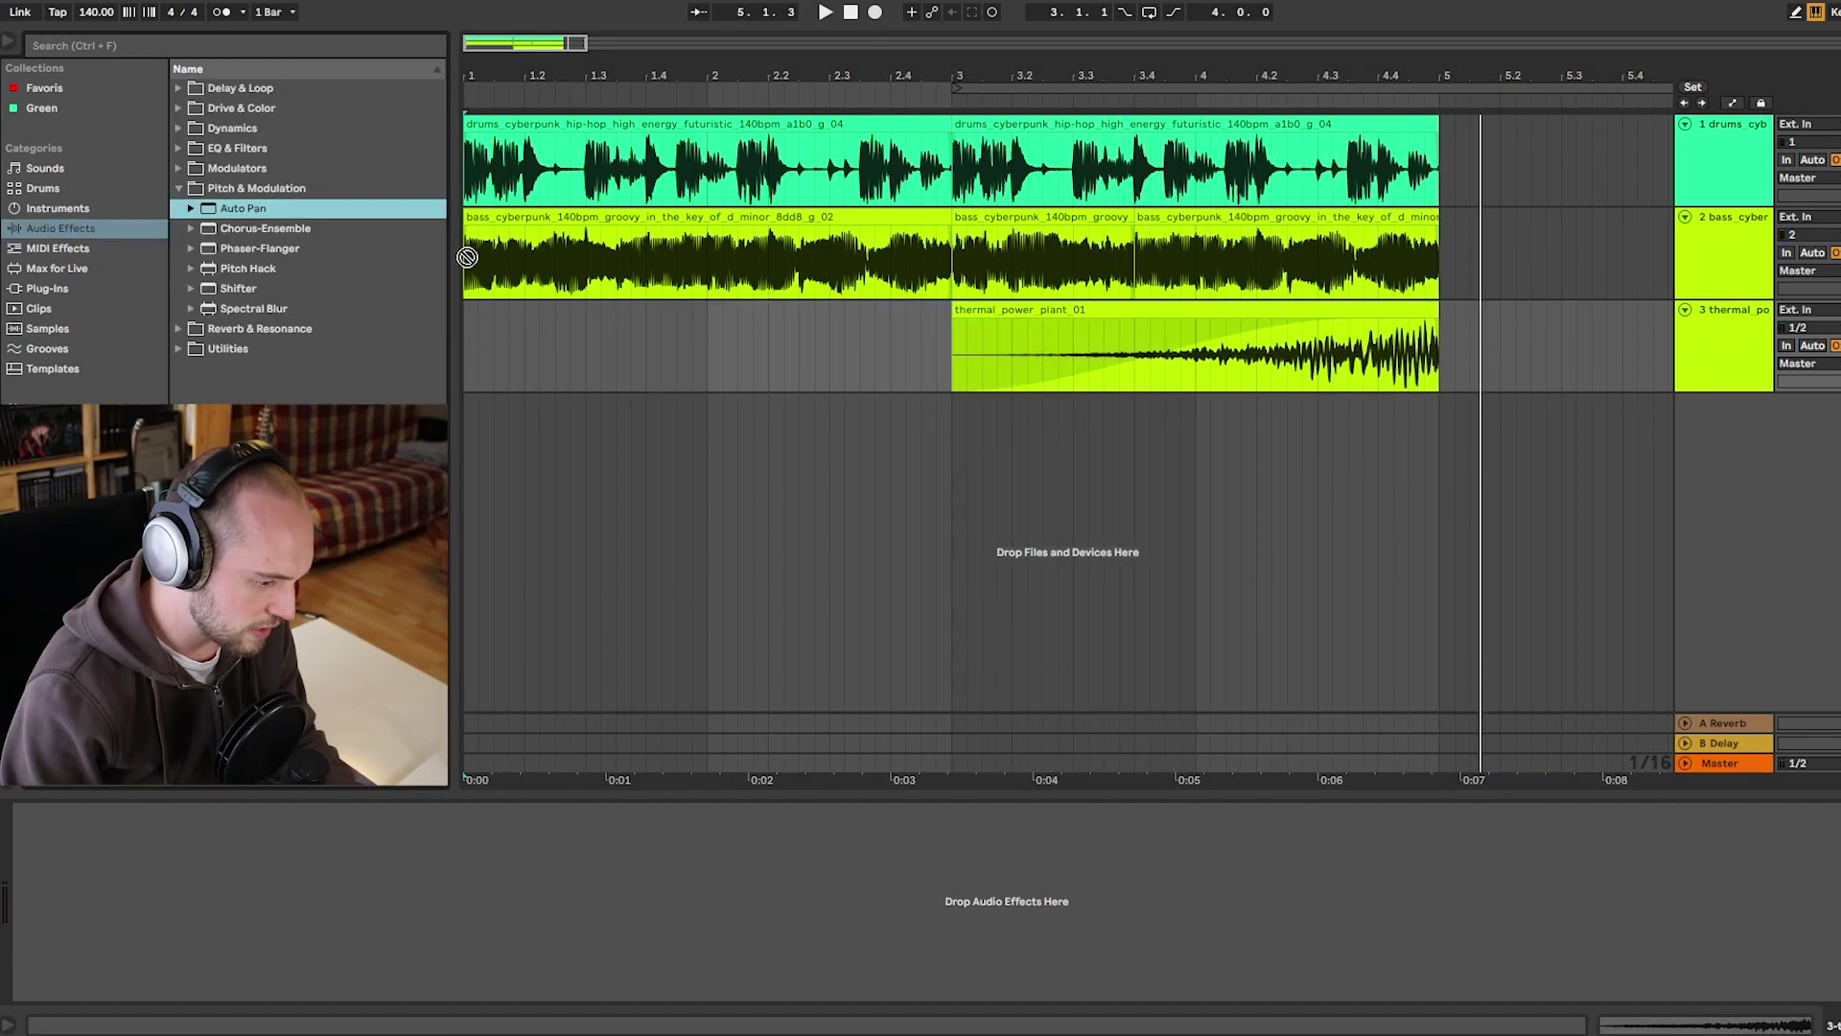
{"action": "key", "text": "Return"}
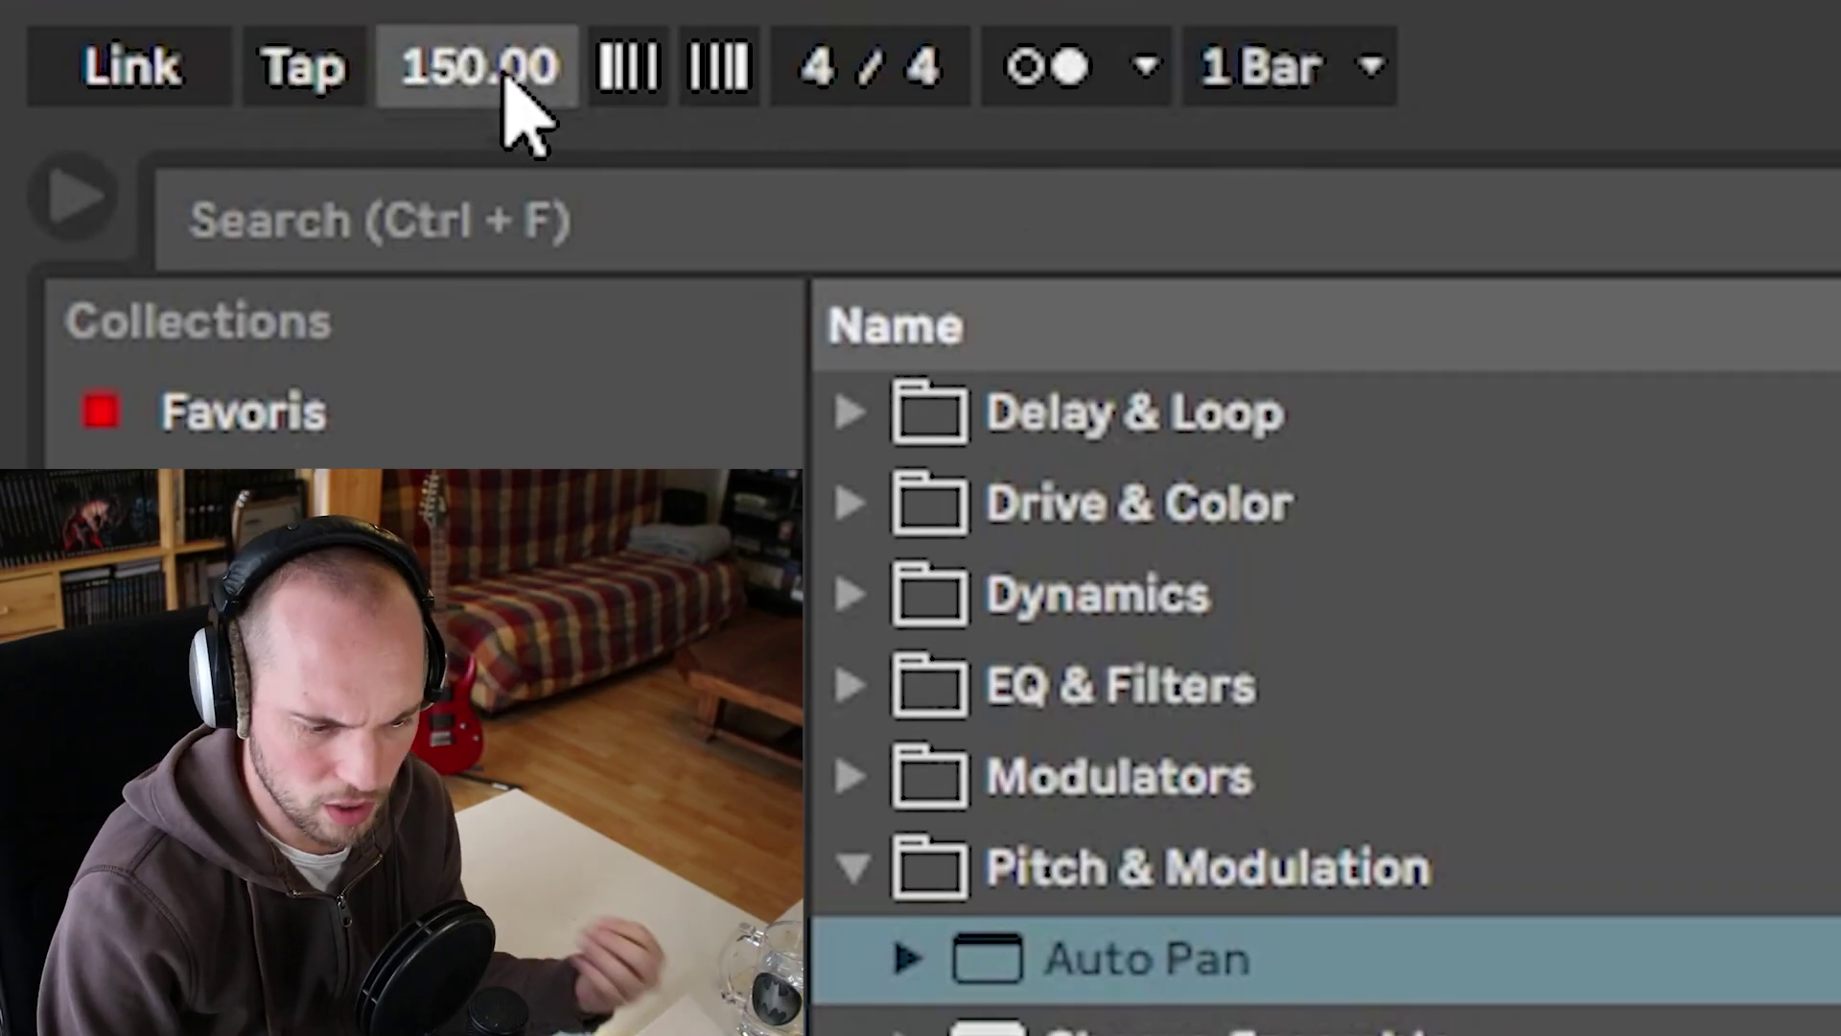
Raise the project tempo to 165 BPM and play back the arrangement.
{"action": "left_click_drag", "start_coordinate": [106, 16], "coordinate": [94, 13]}
{"action": "left_click_drag", "start_coordinate": [476, 106], "coordinate": [476, 79]}
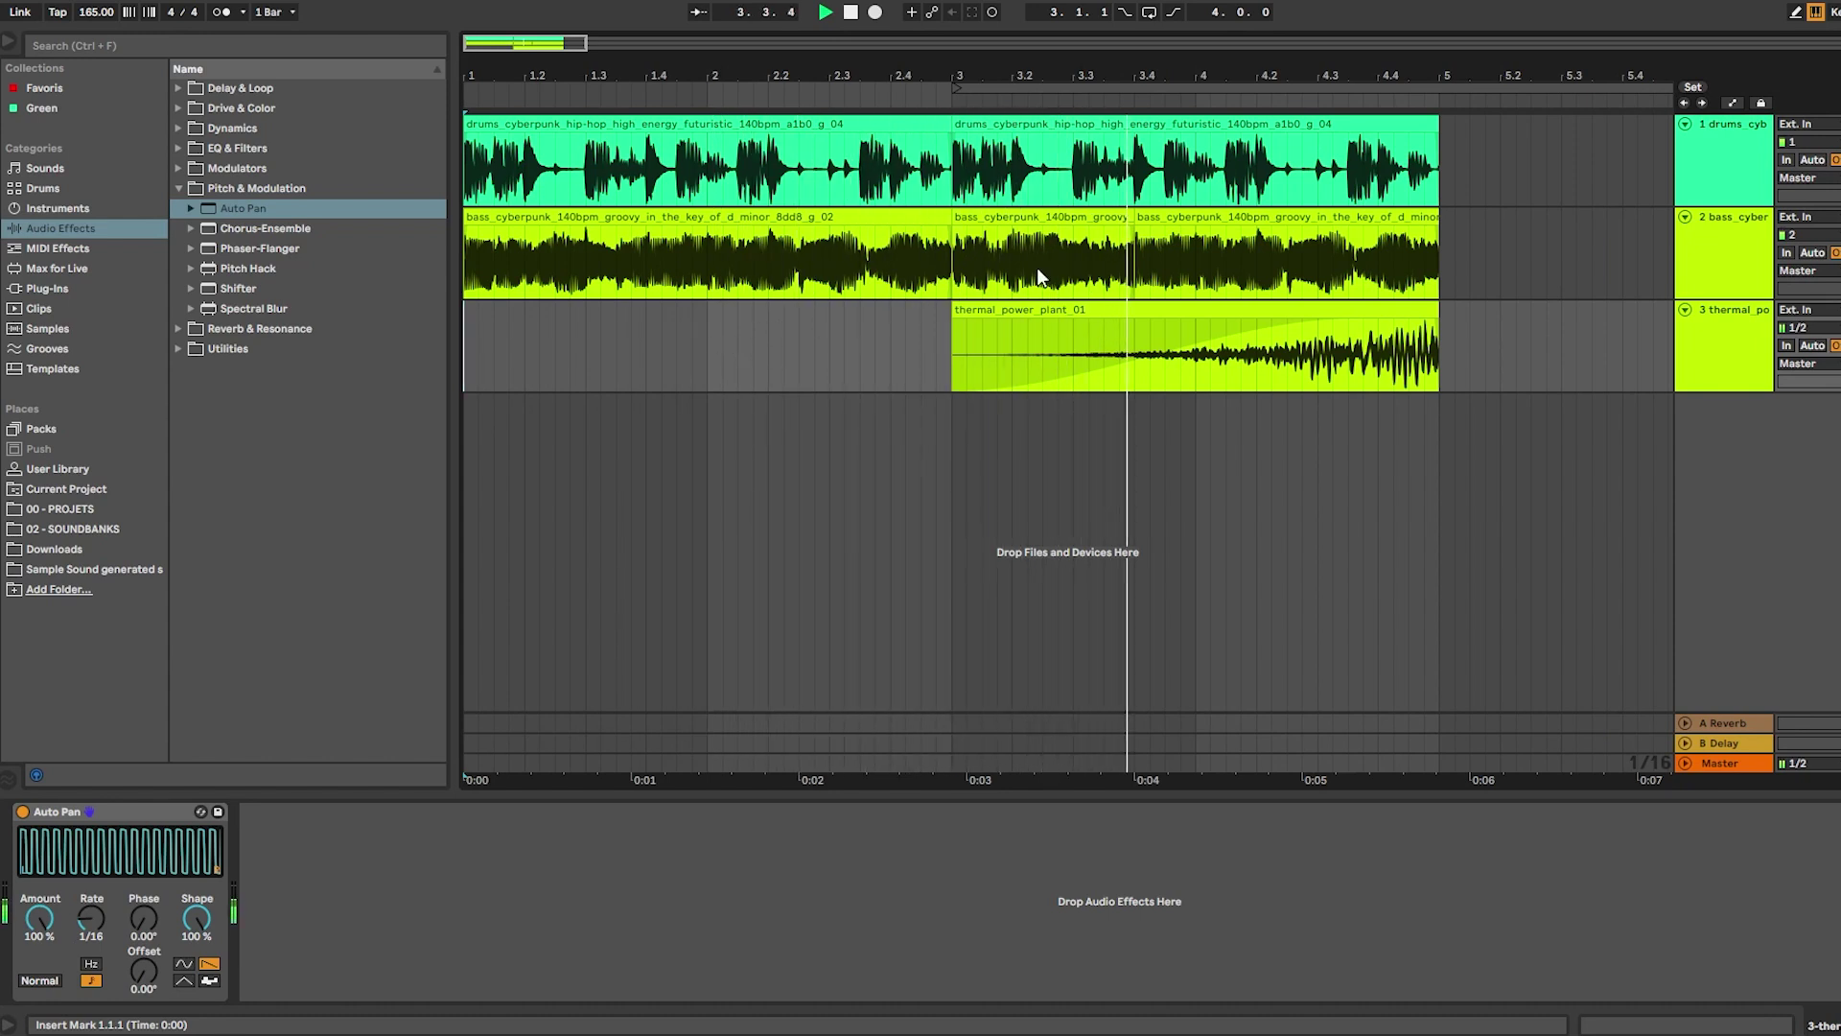
{"action": "left_click_drag", "start_coordinate": [1096, 51], "coordinate": [1095, 46]}
{"action": "key", "text": "space"}
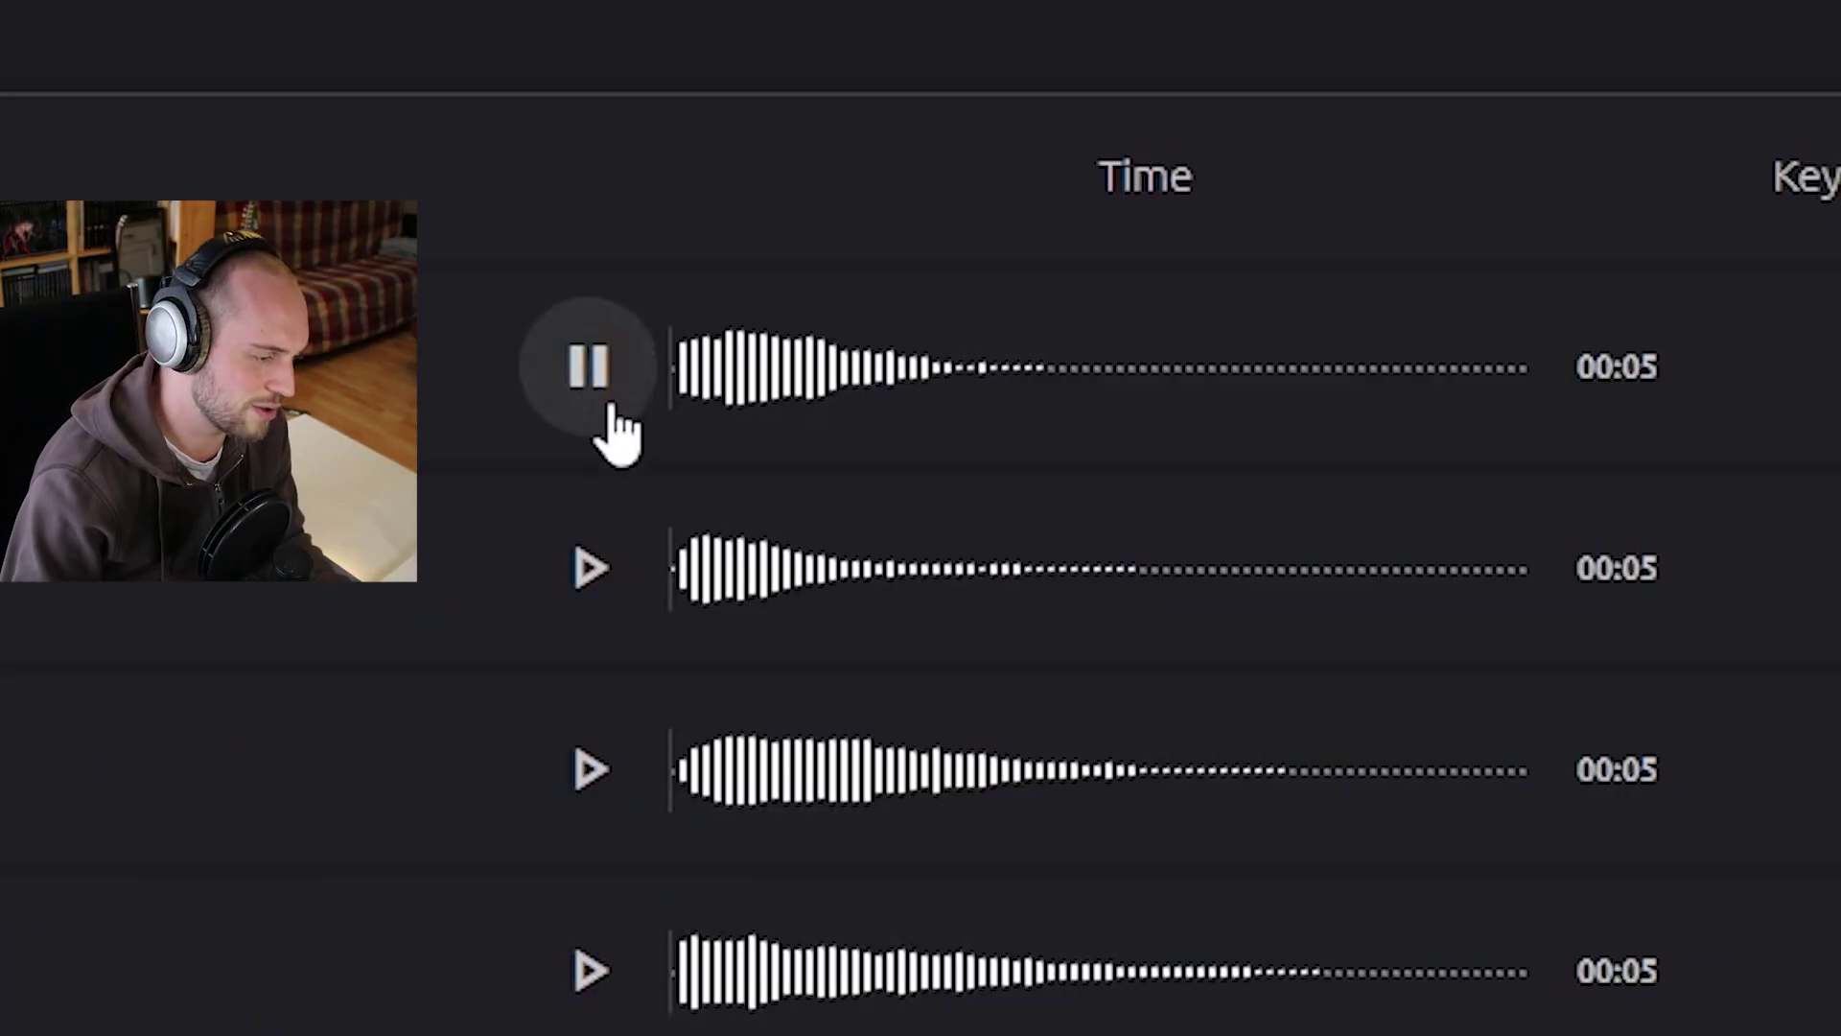
In the Samplesound app, replace the half-life screams prompt with "sci-fi robot scream".
{"action": "left_click_drag", "start_coordinate": [994, 437], "coordinate": [582, 433]}
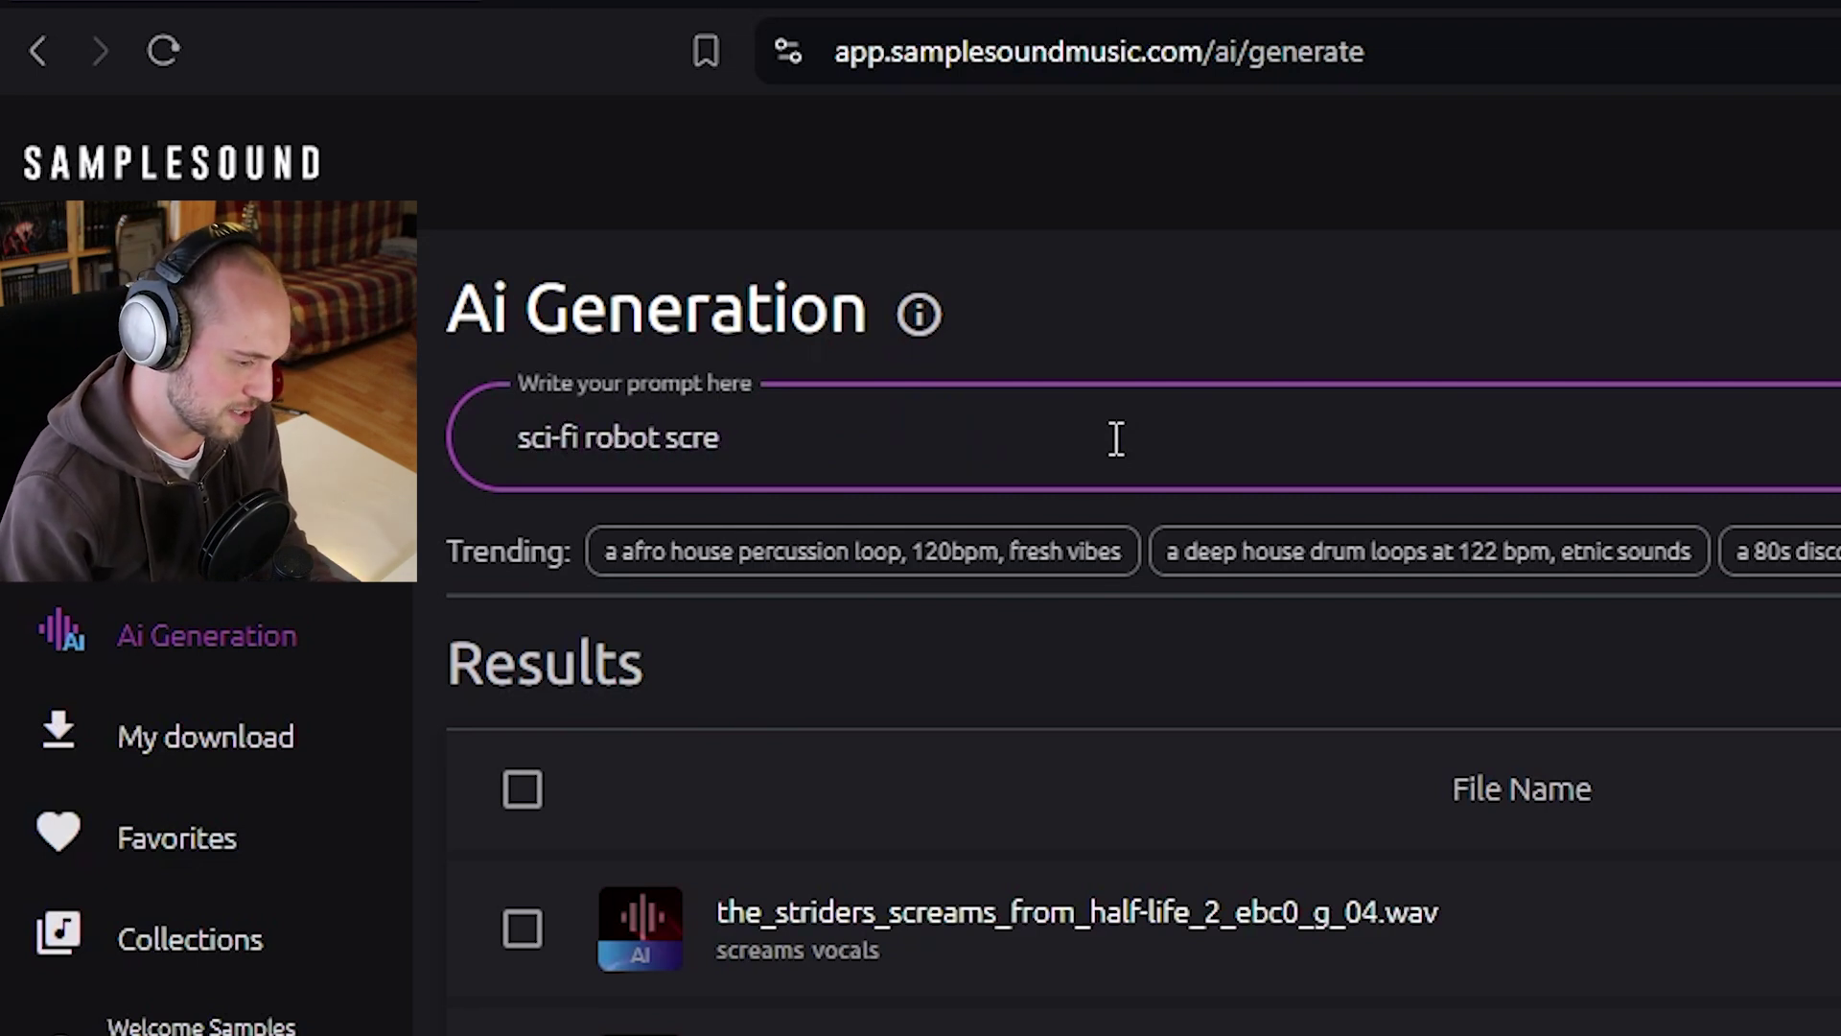
{"action": "type", "text": "ams"}
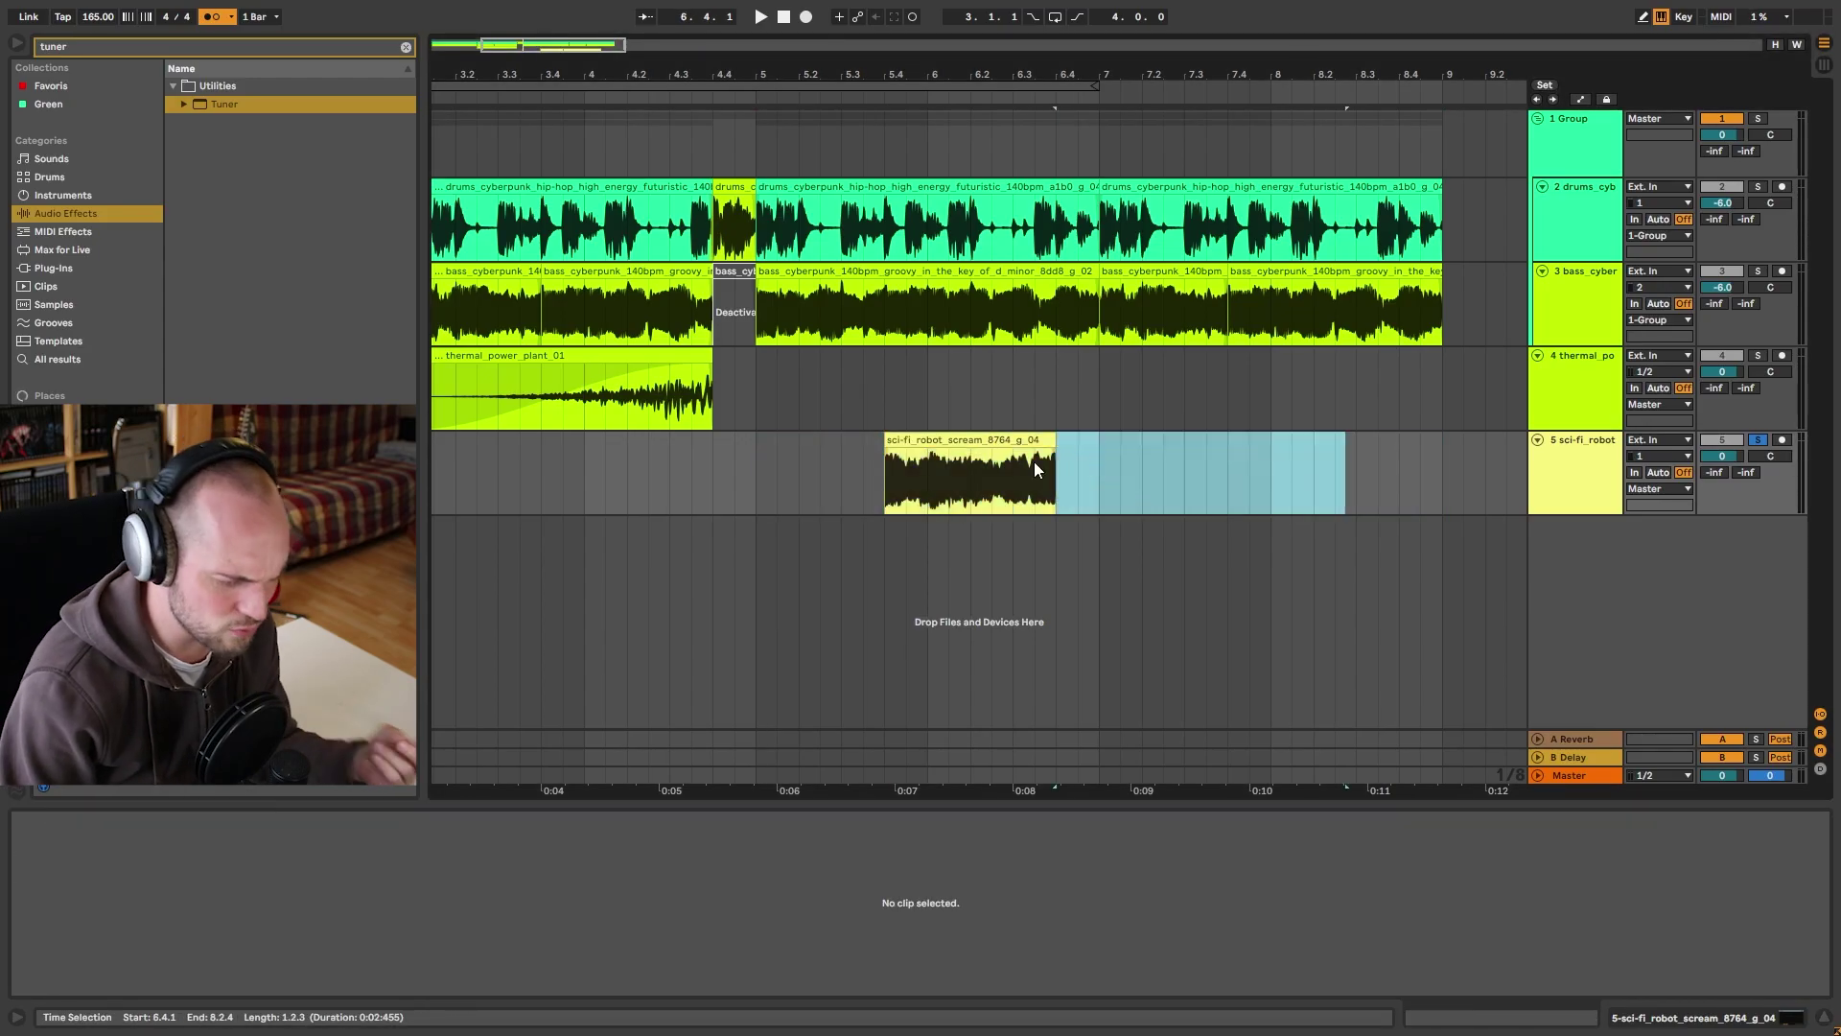
In Ableton Live, move the sci-fi_robot_scream_8764_g_04 clip to start at bar 5 and add Auto Pan to its track.
{"action": "left_click_drag", "start_coordinate": [988, 479], "coordinate": [860, 500]}
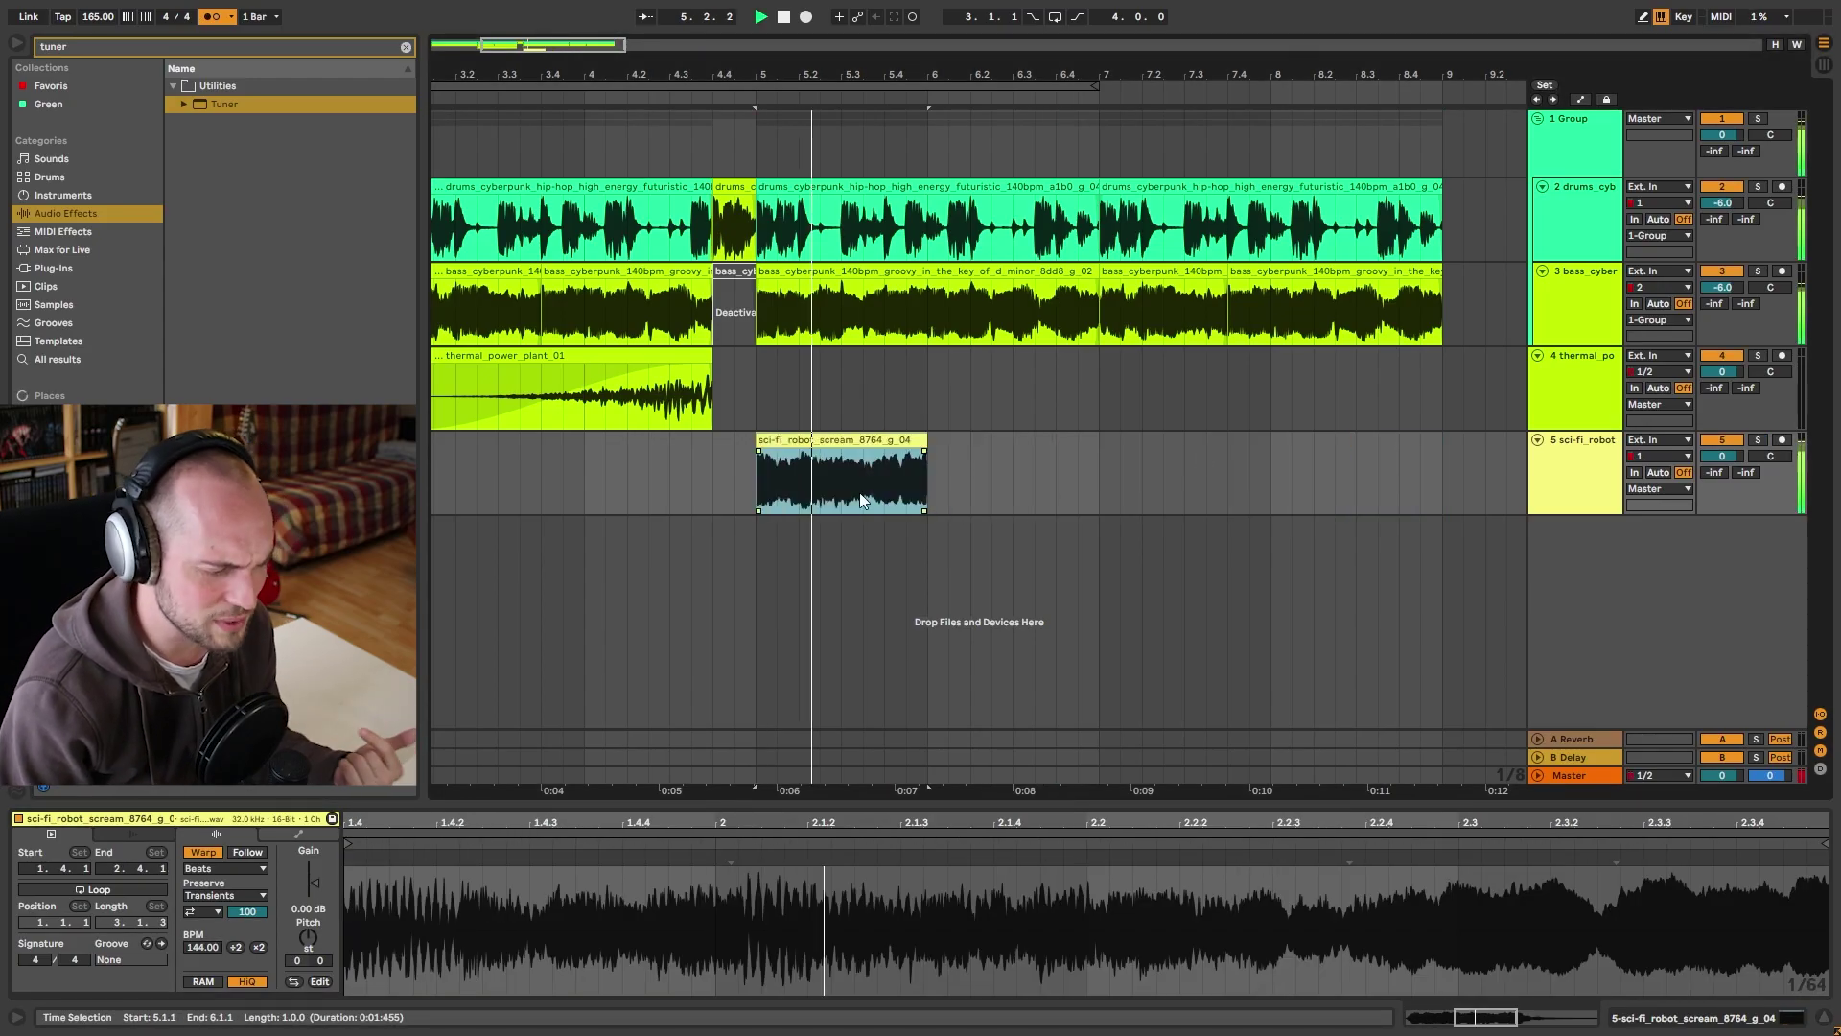
{"action": "left_click", "coordinate": [577, 481]}
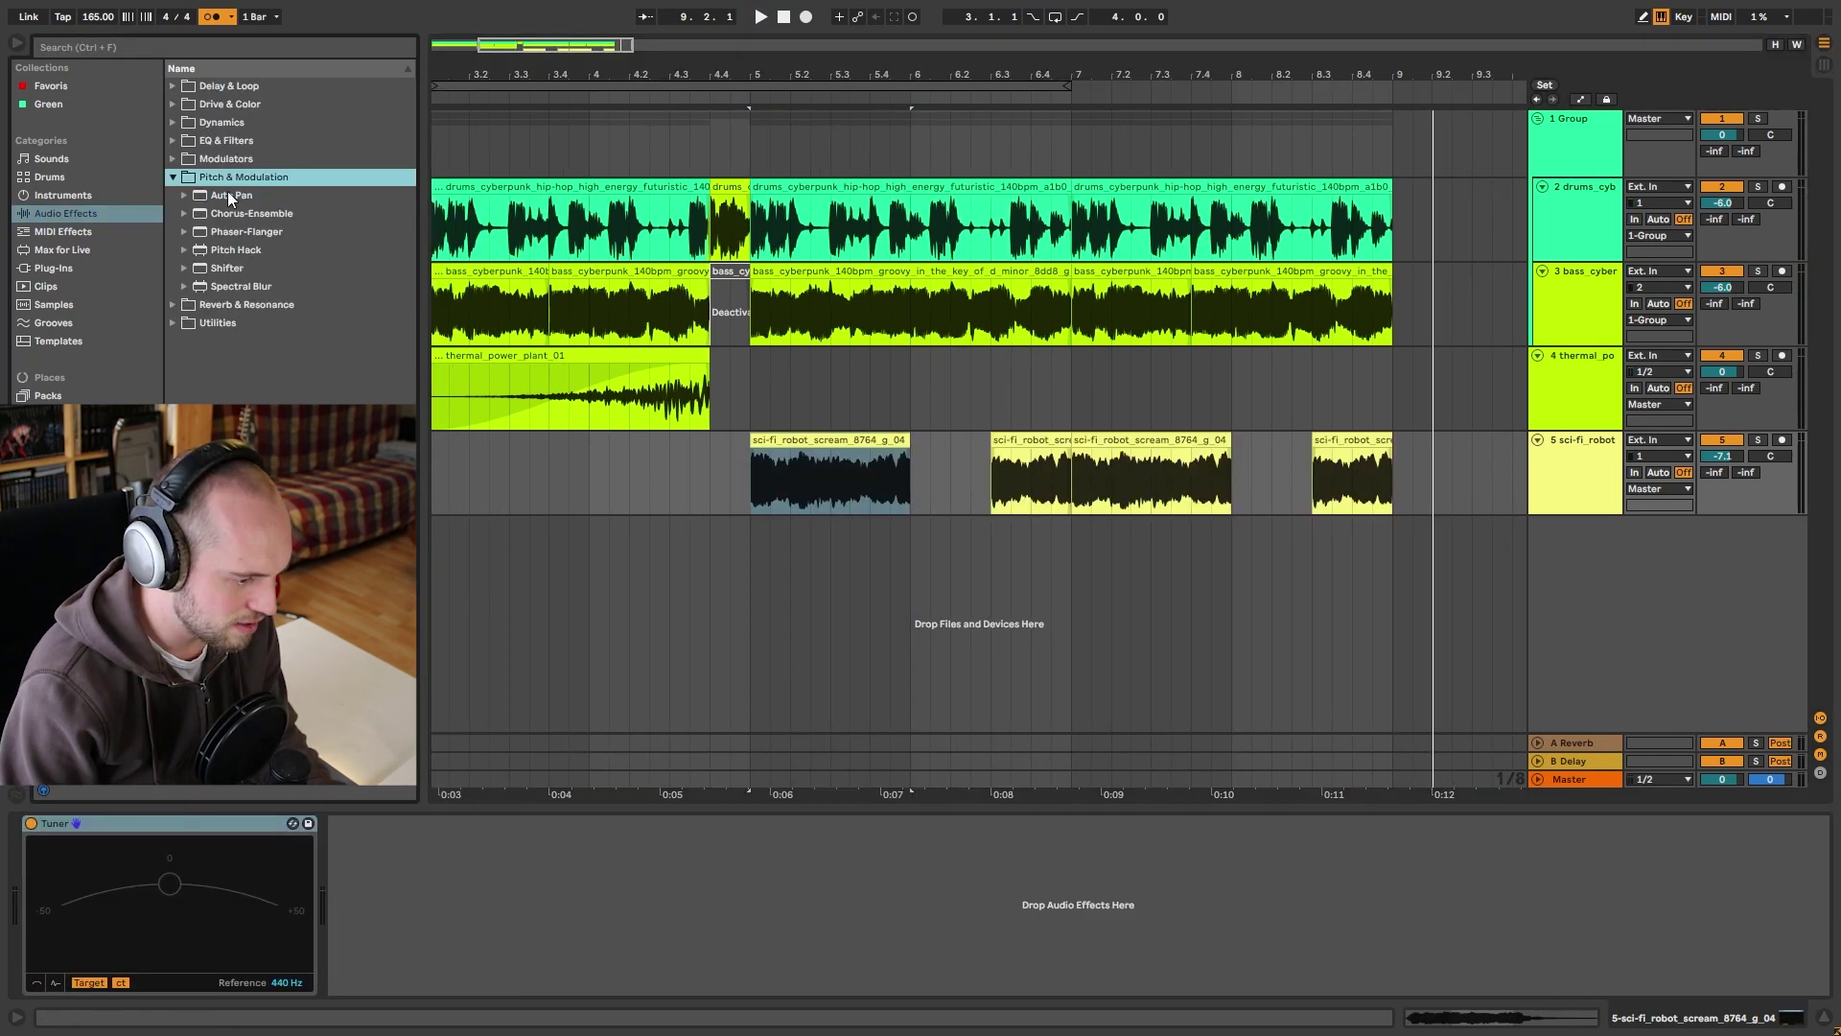
{"action": "double_click", "coordinate": [230, 196]}
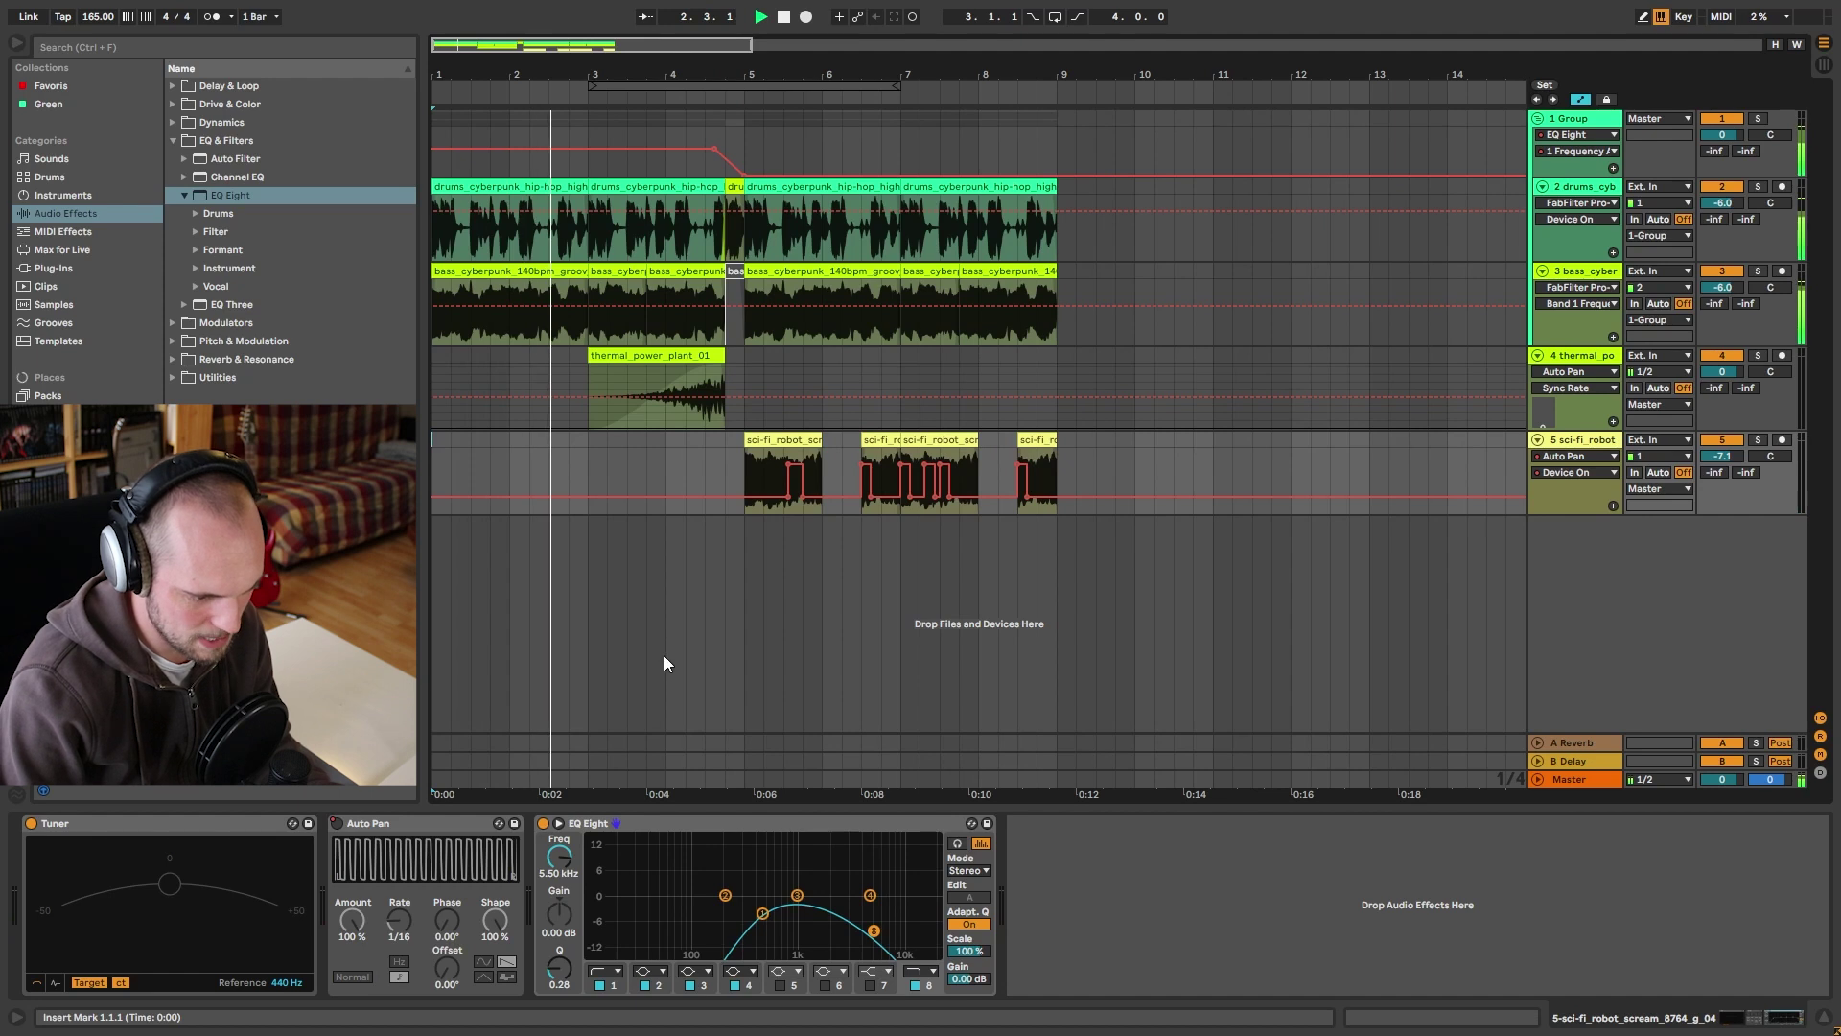
Hide the automation in the arrangement while listening to the track.
{"action": "key", "text": "a"}
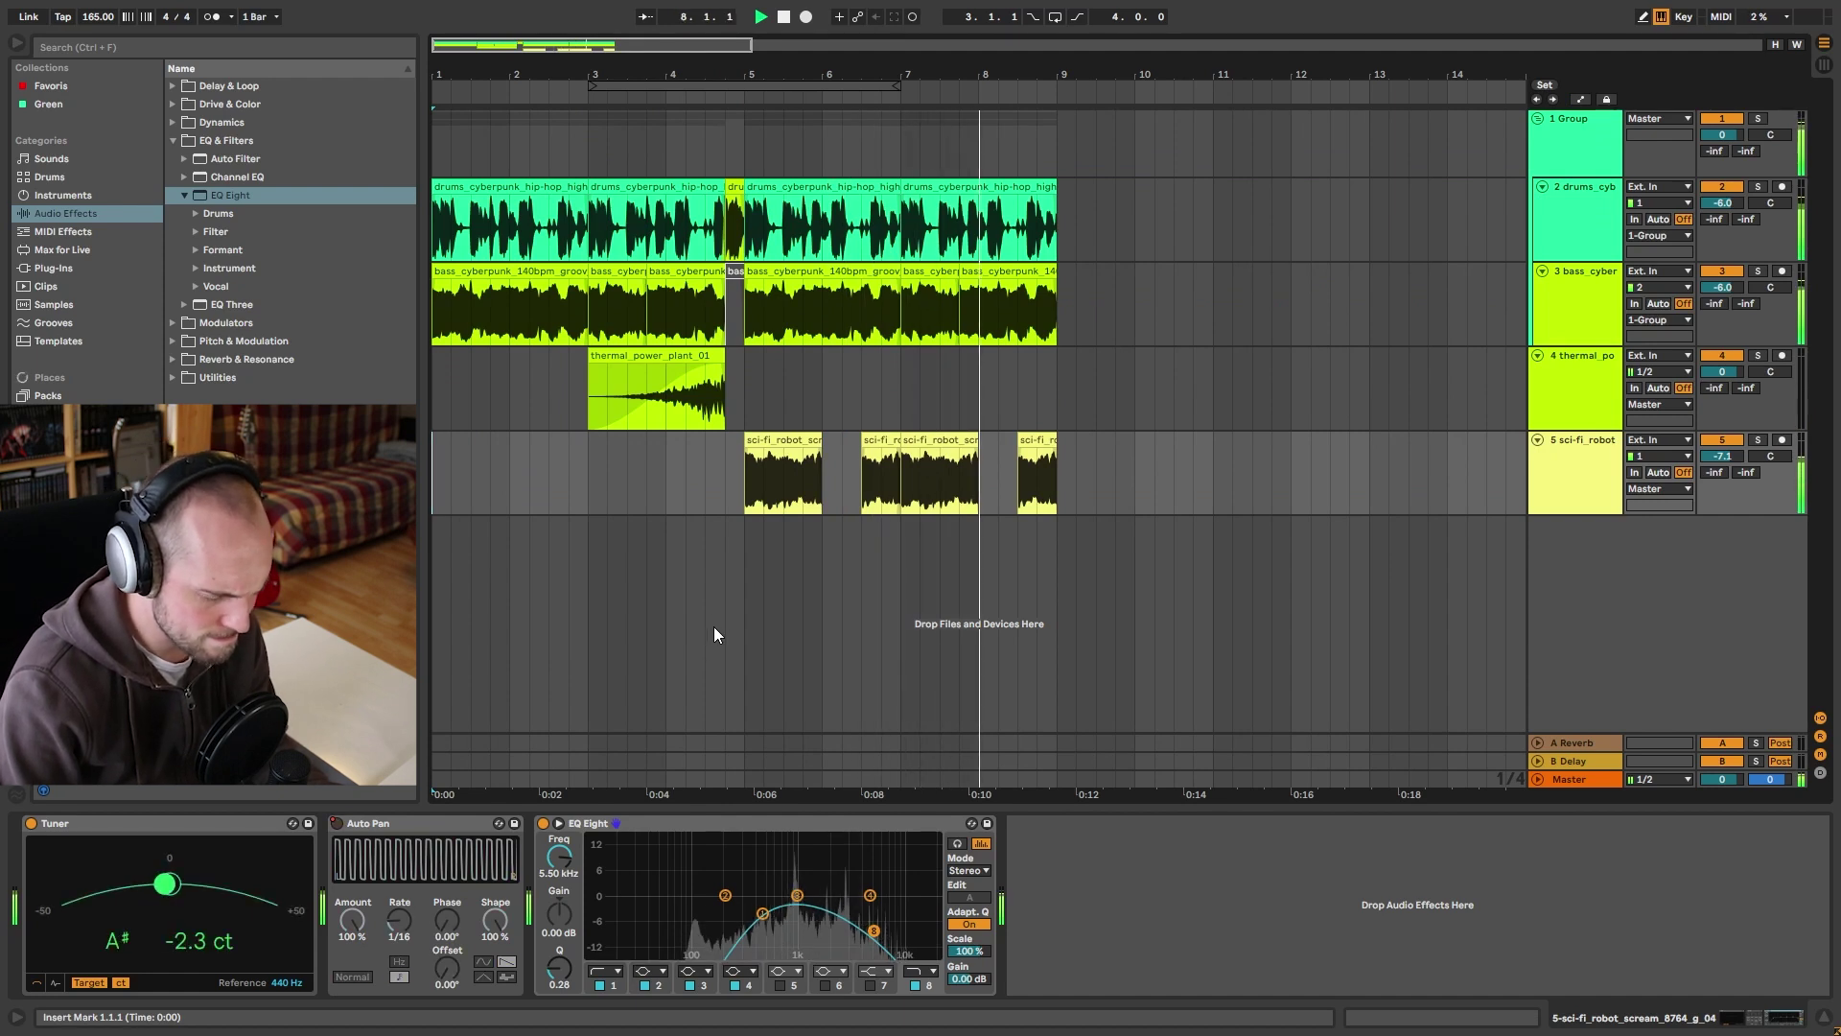
{"action": "left_click", "coordinate": [822, 220]}
{"action": "key", "text": "space"}
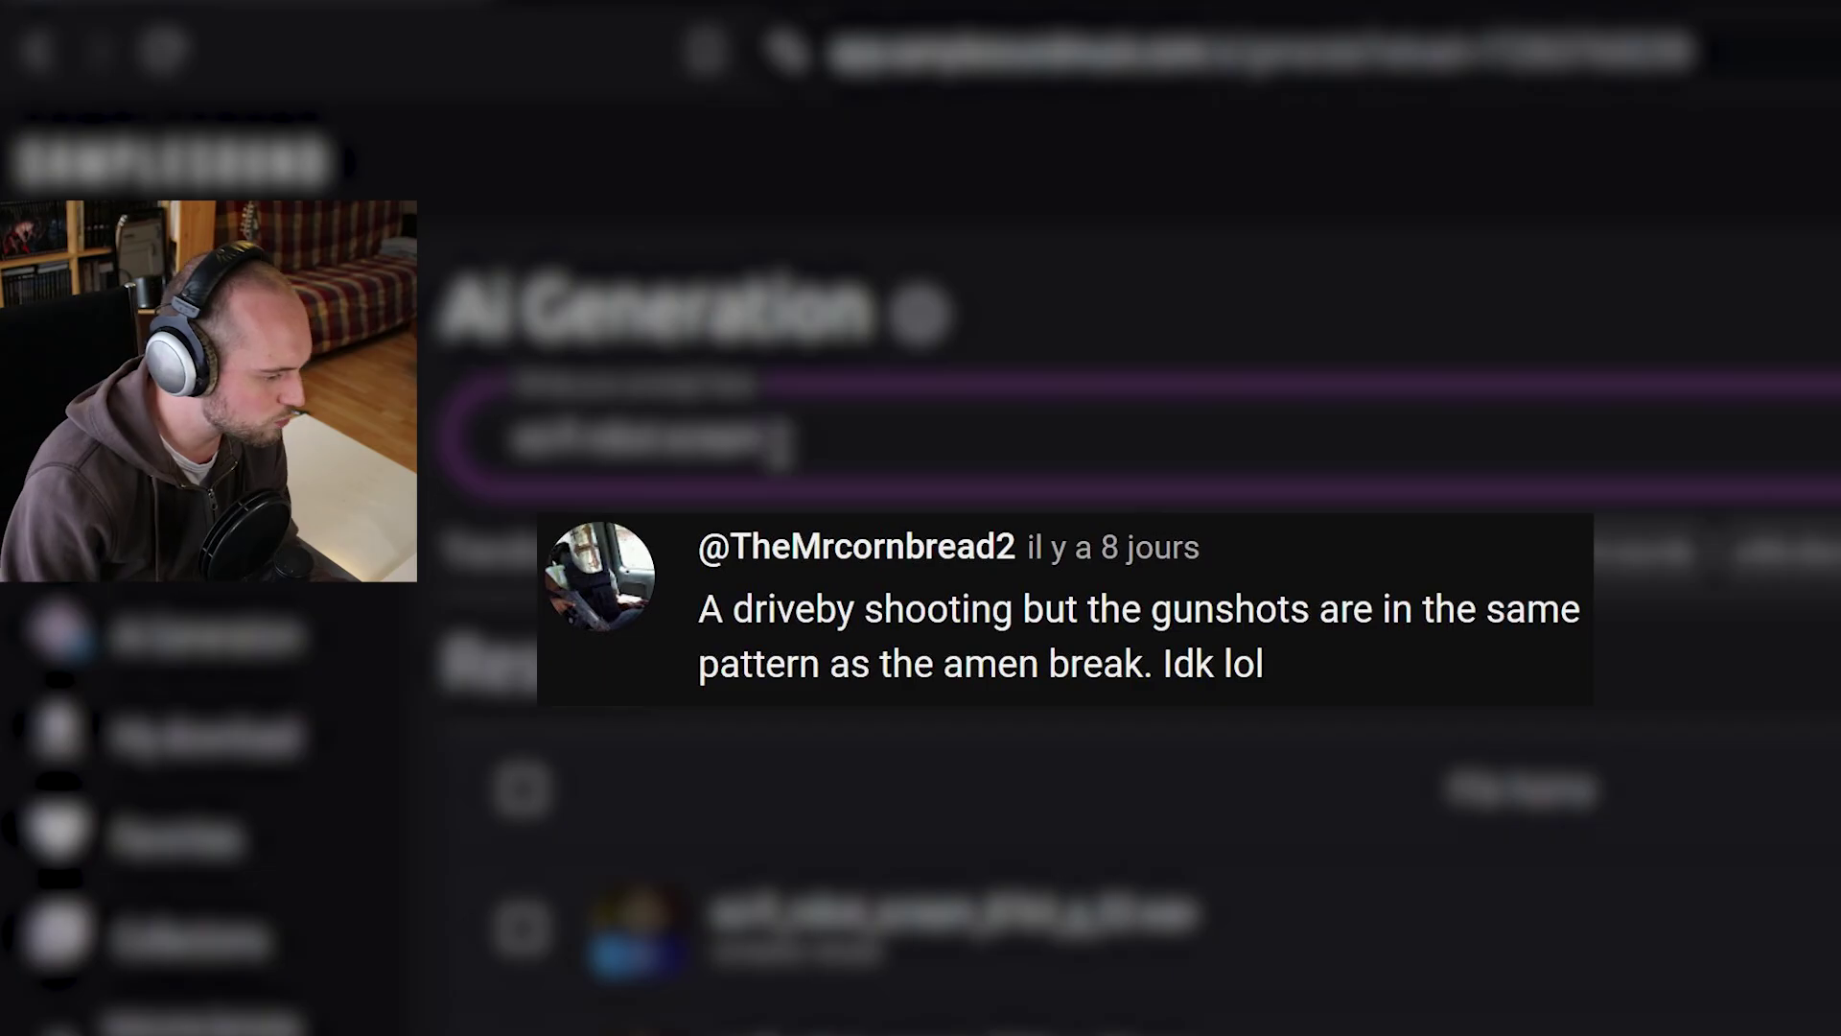
Generate samples from "A driveby shooting but the gunshots are in the same pattern as the amen break" and audition the first result.
{"action": "key", "text": "ctrl+a"}
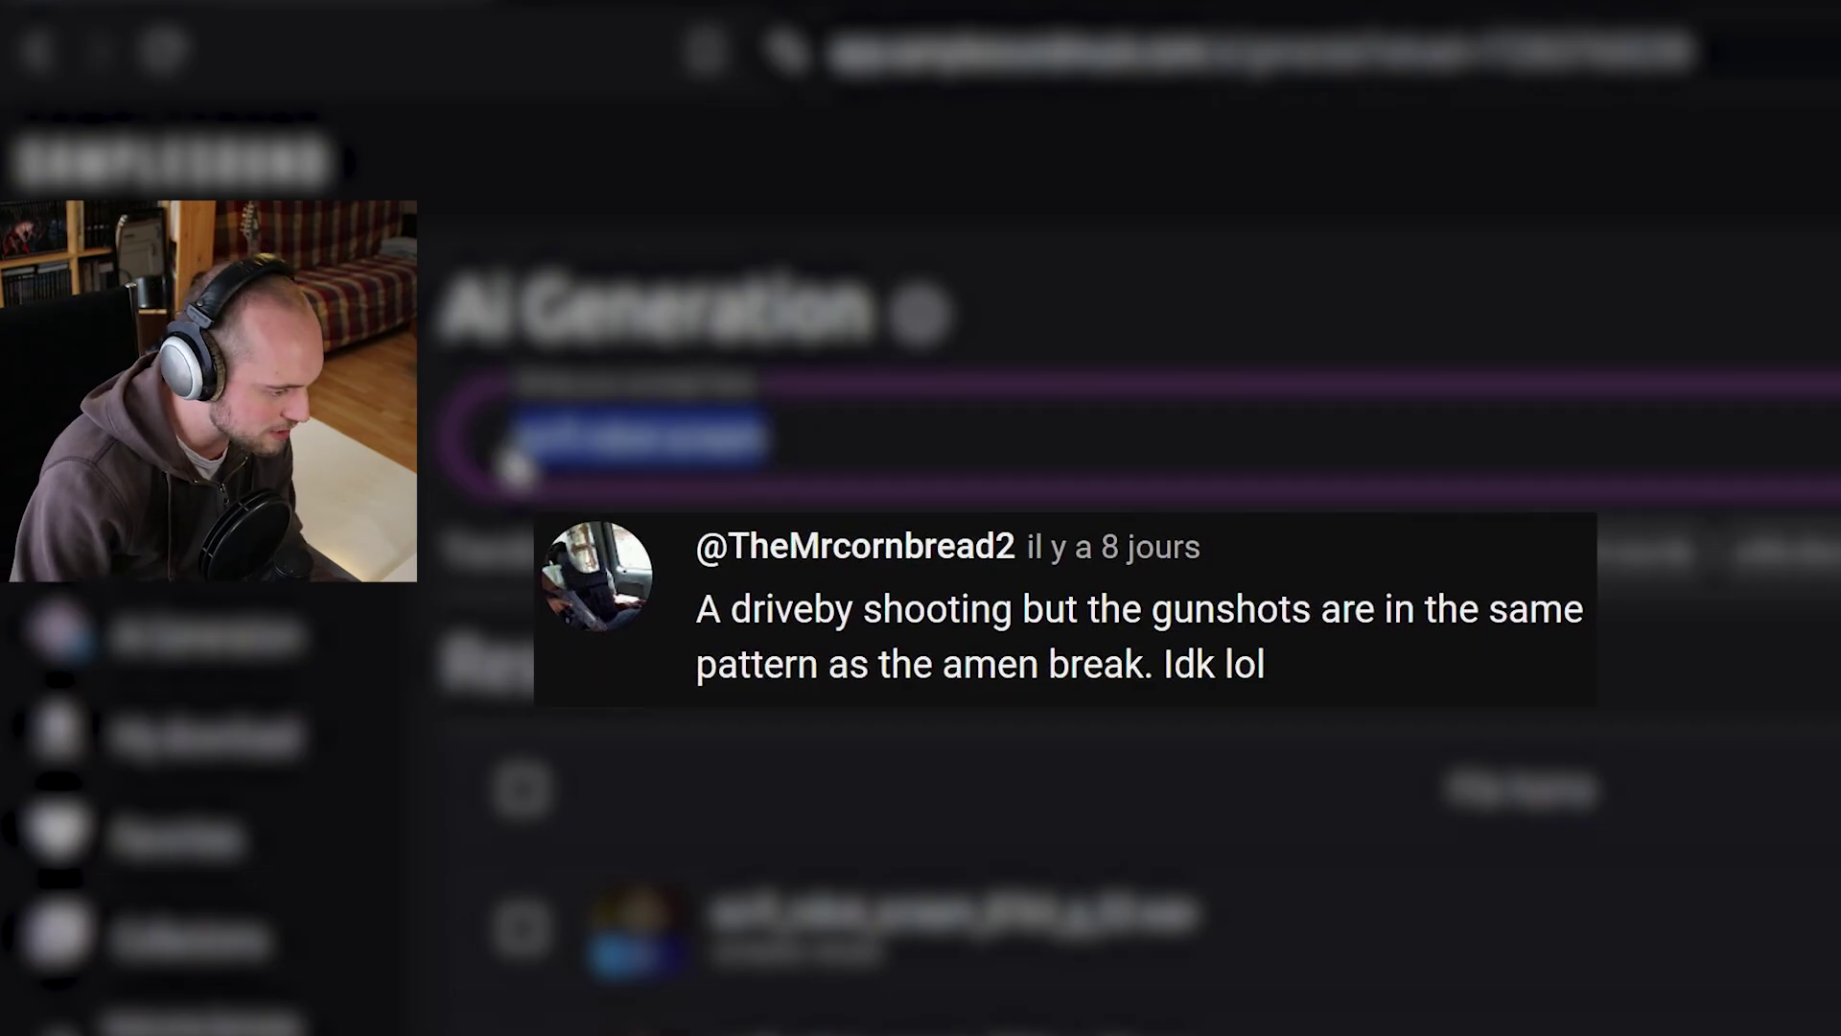
{"action": "key", "text": "ctrl+v"}
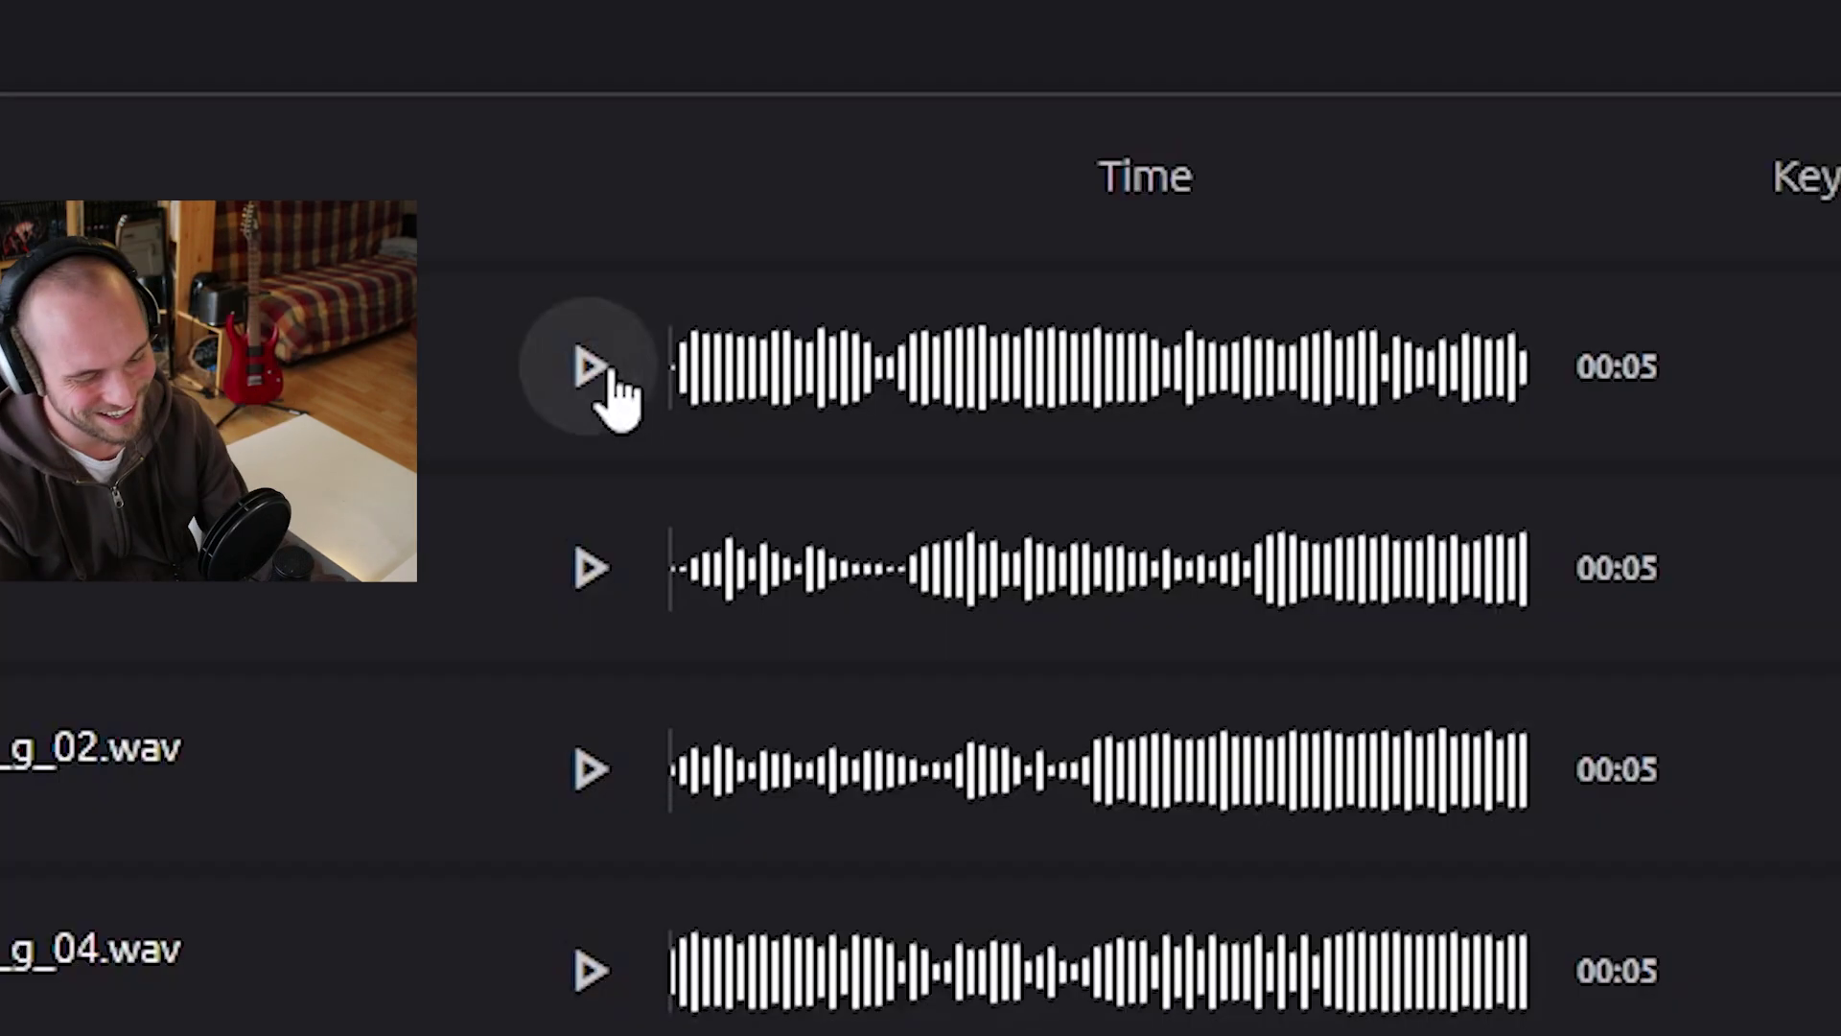
{"action": "left_click", "coordinate": [591, 366]}
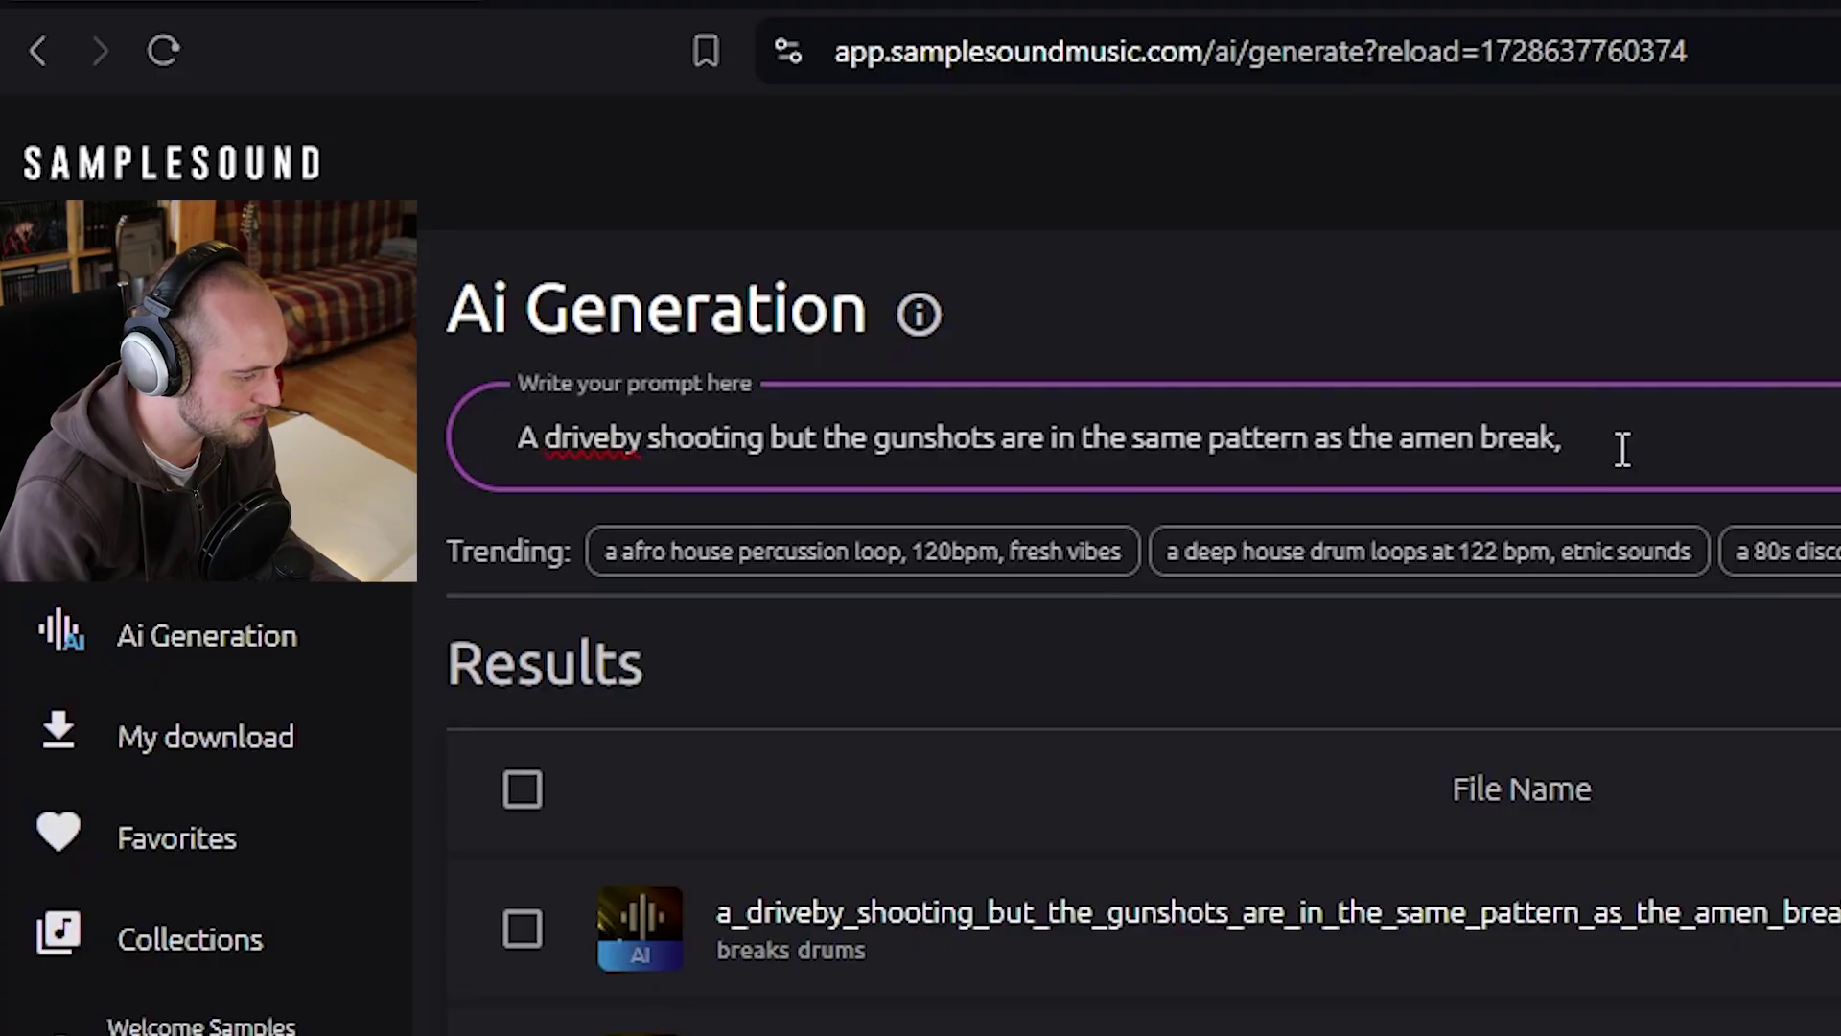
Extend the driveby shooting prompt with "140bpm".
{"action": "type", "text": "140bpm"}
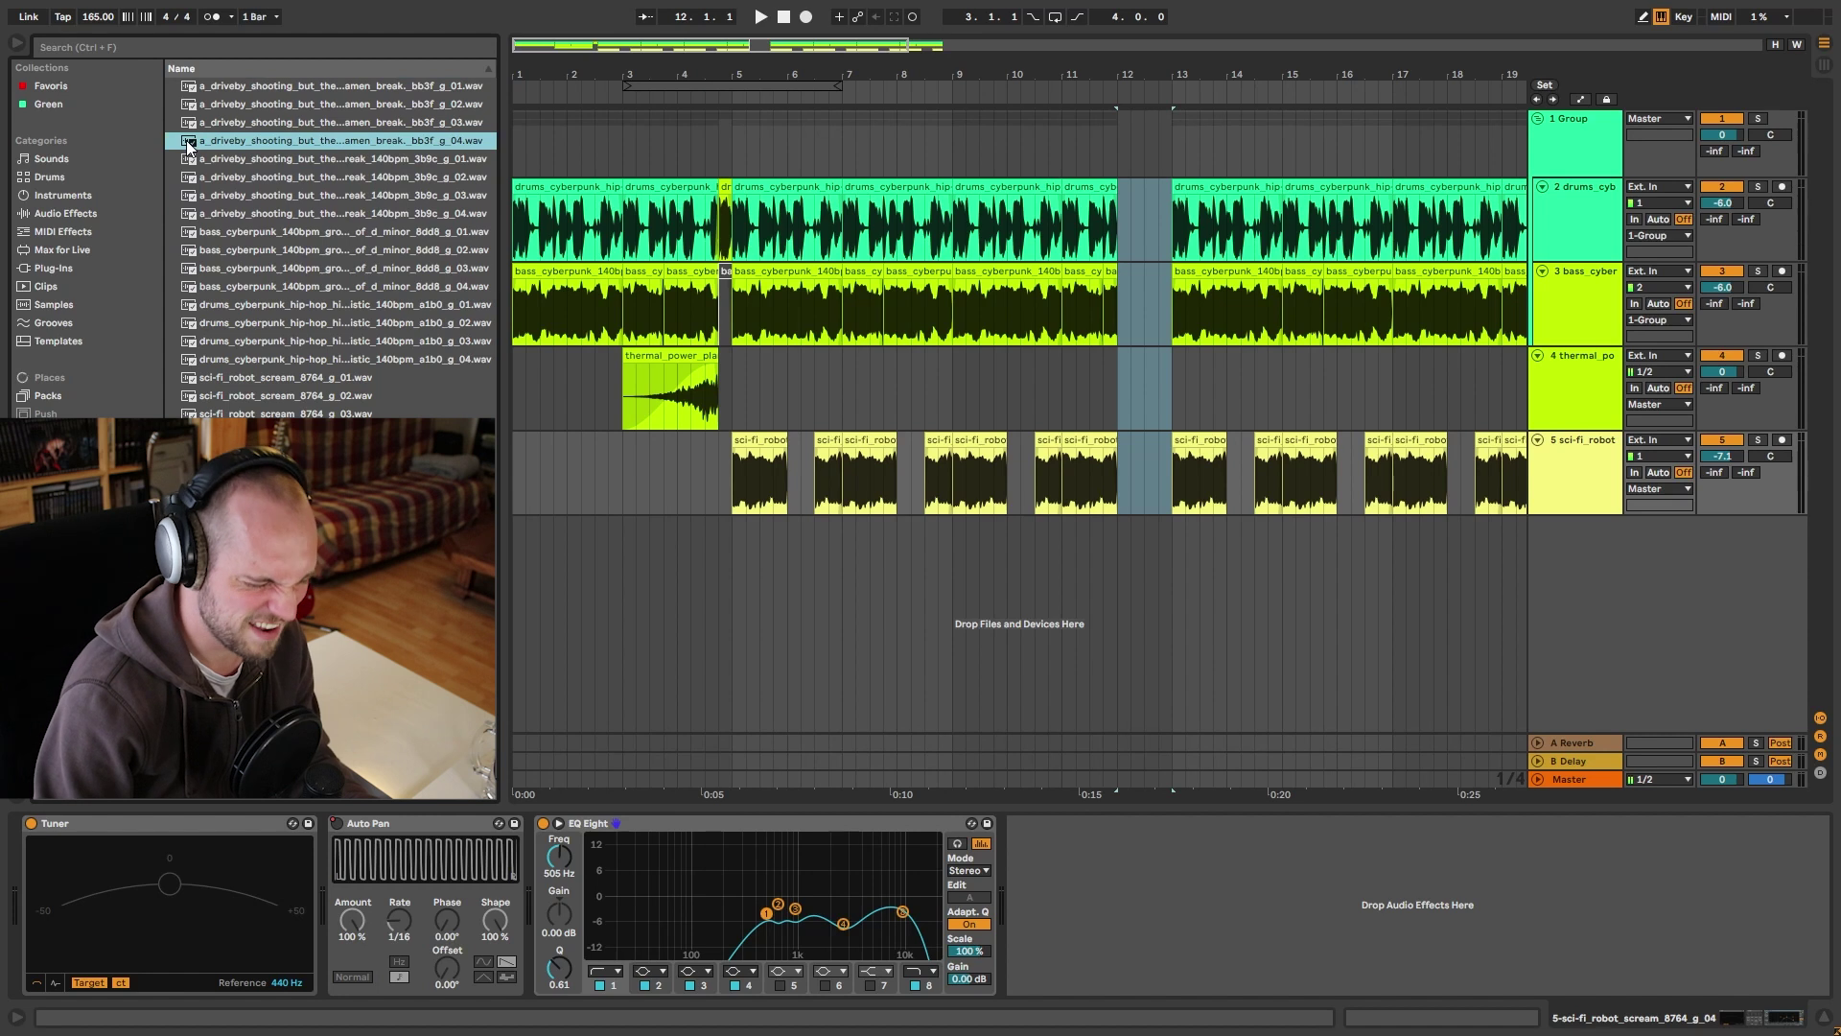
In Ableton Live, place the driveby shooting sample bb3f_g_04 on a new track around the empty bar 12 and audition it.
{"action": "left_click_drag", "start_coordinate": [189, 144], "coordinate": [1086, 374]}
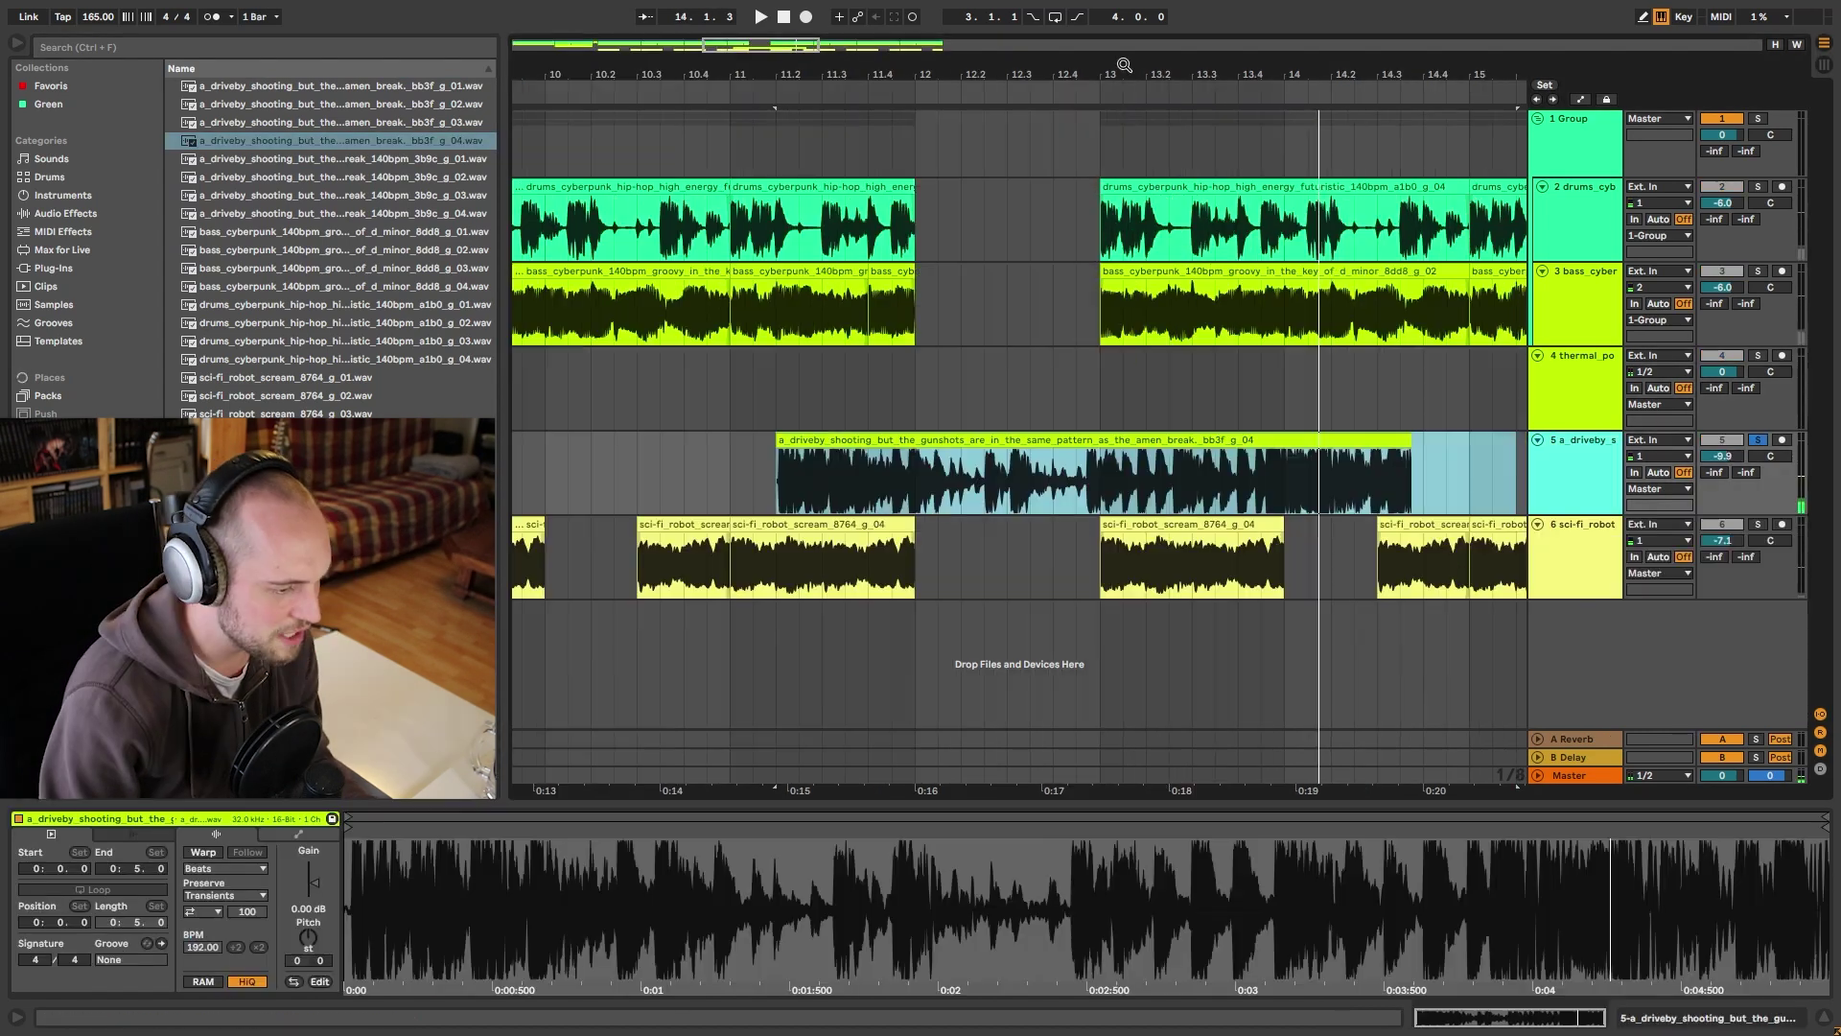
{"action": "left_click_drag", "start_coordinate": [1122, 69], "coordinate": [930, 144]}
{"action": "left_click", "coordinate": [827, 499]}
{"action": "key", "text": "space"}
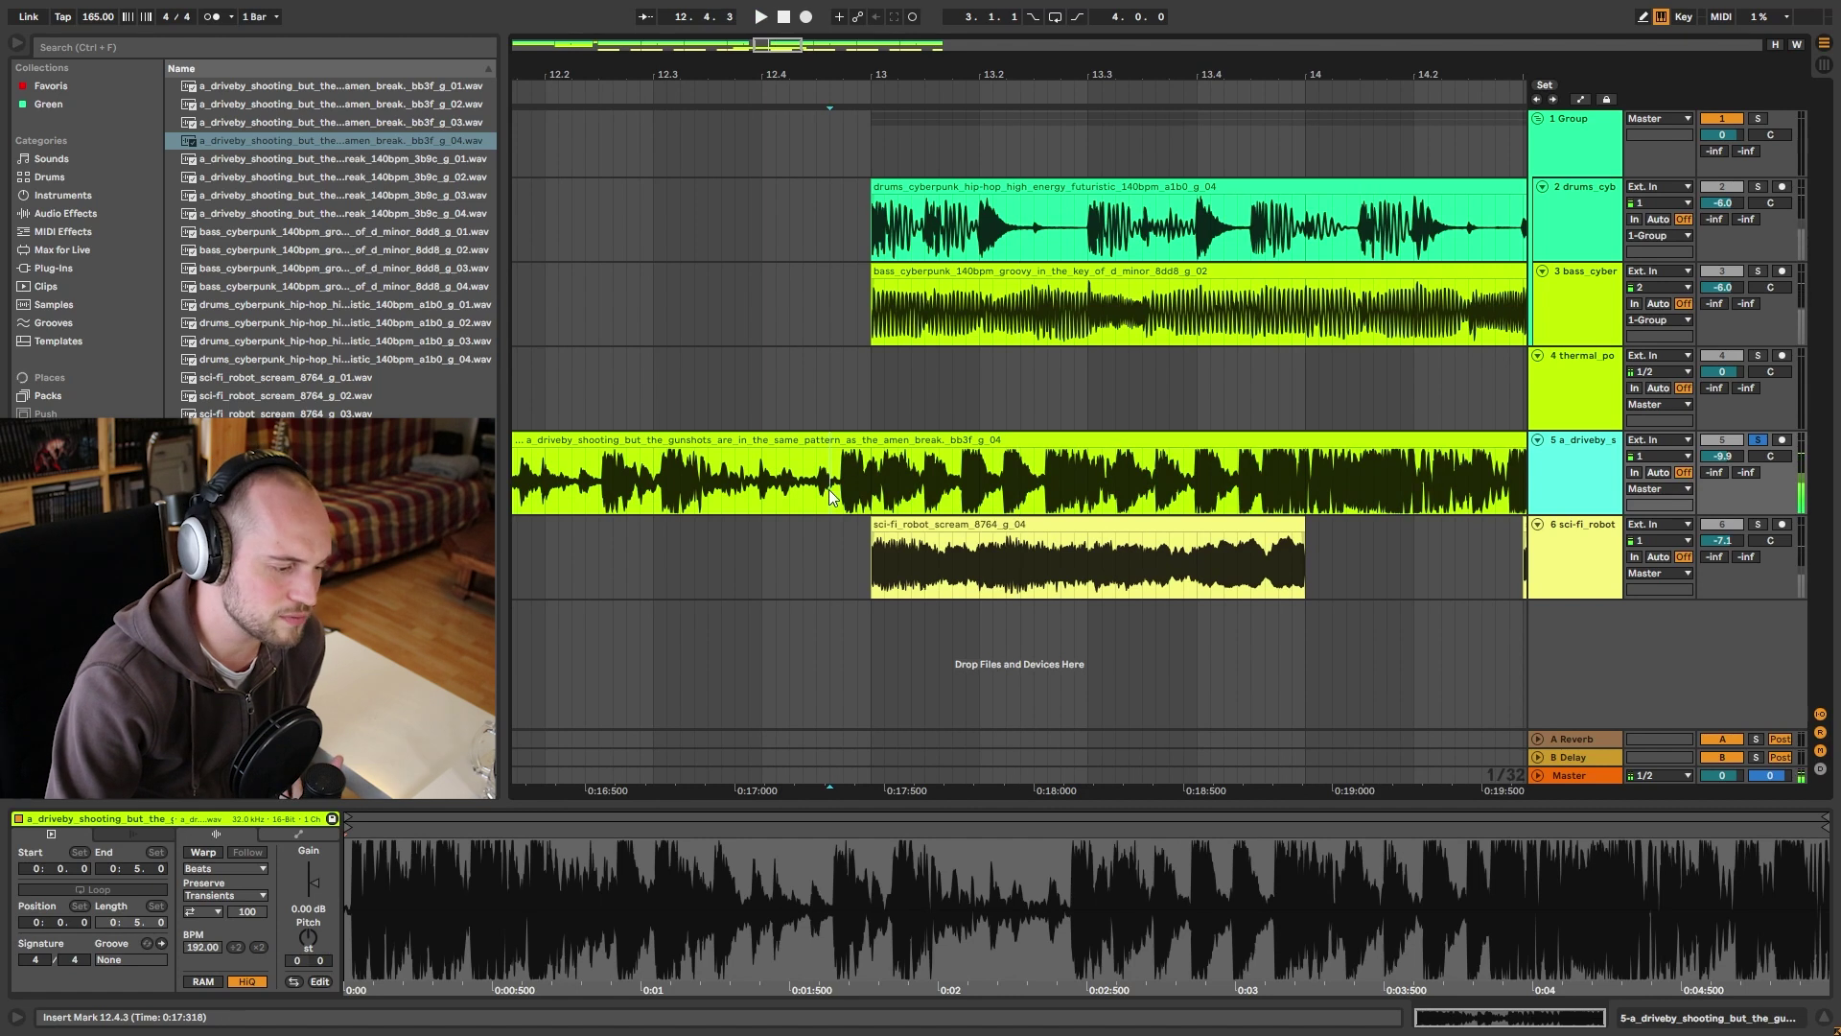
Trim the driveby shooting clip by splitting it at the gunshot onset just before 12.4.4 and at 13.4.4, deleting the excess.
{"action": "scroll", "coordinate": [835, 479], "scroll_direction": "up", "scroll_amount": 10}
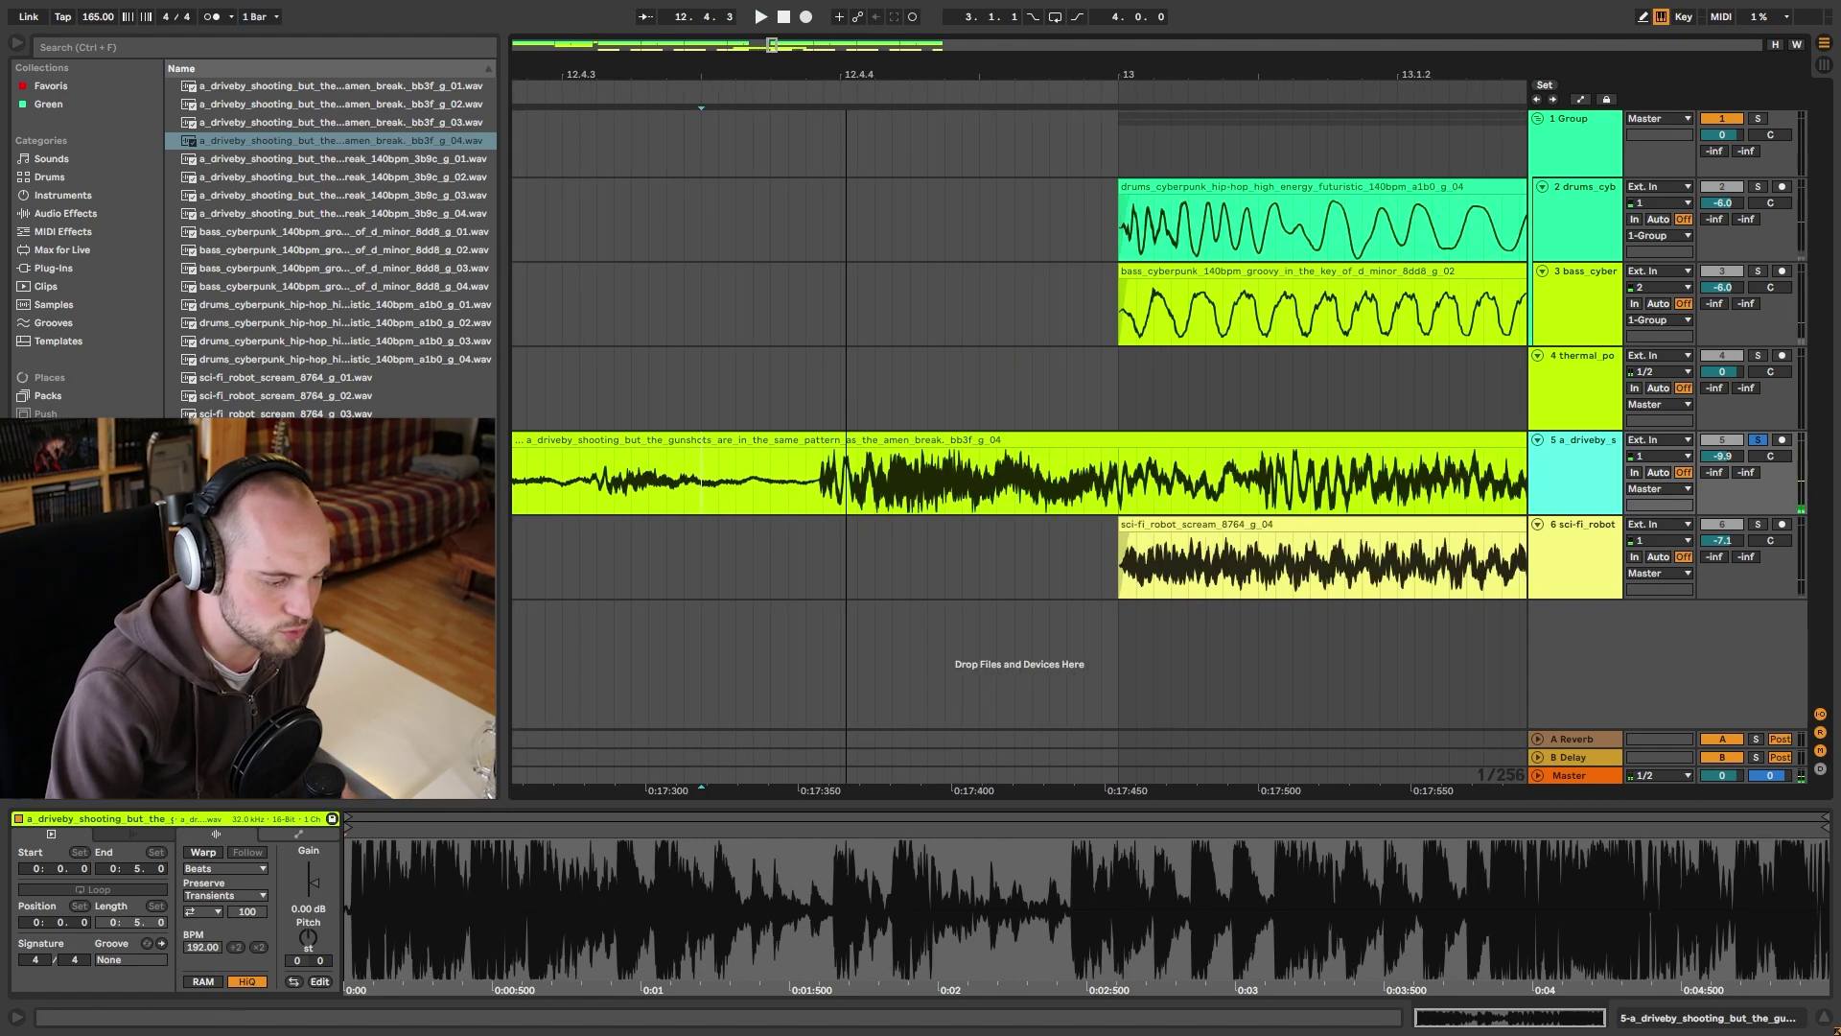
{"action": "left_click", "coordinate": [809, 493]}
{"action": "scroll", "coordinate": [801, 282], "scroll_direction": "up", "scroll_amount": 4}
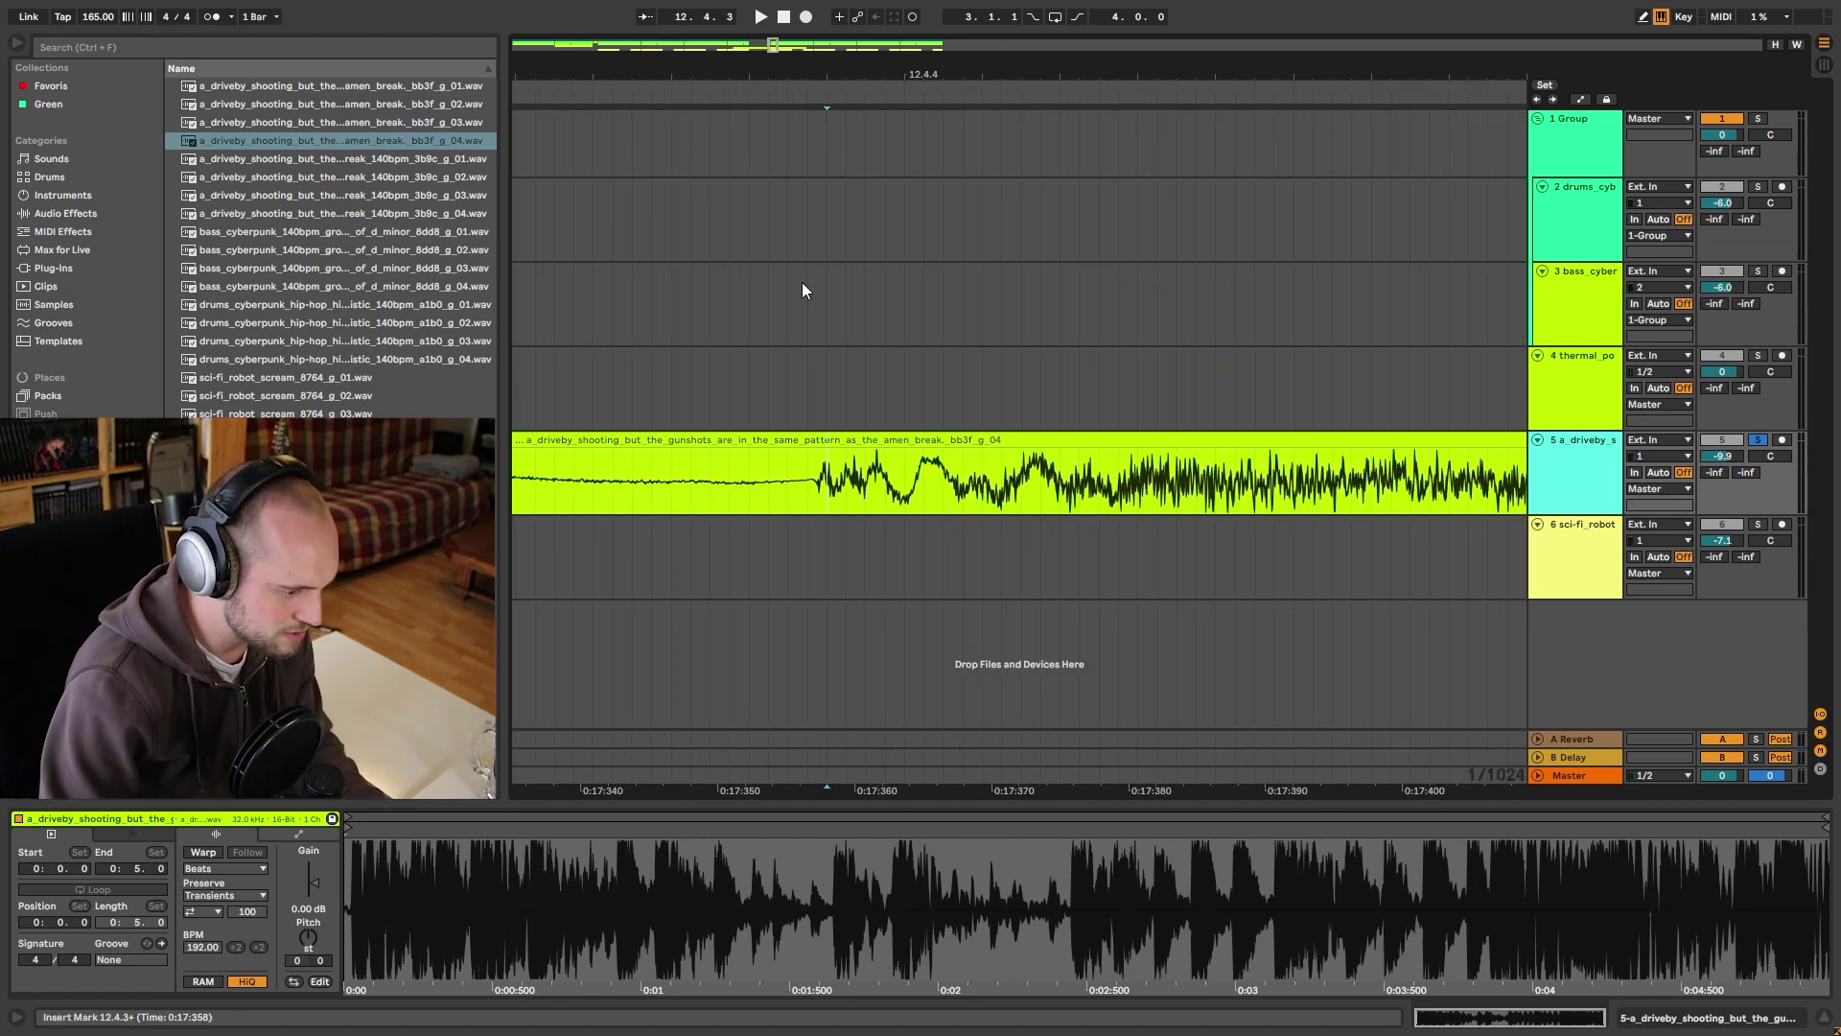
{"action": "left_click", "coordinate": [808, 485]}
{"action": "key", "text": "ctrl+e"}
{"action": "scroll", "coordinate": [1009, 151], "scroll_direction": "up", "scroll_amount": 3}
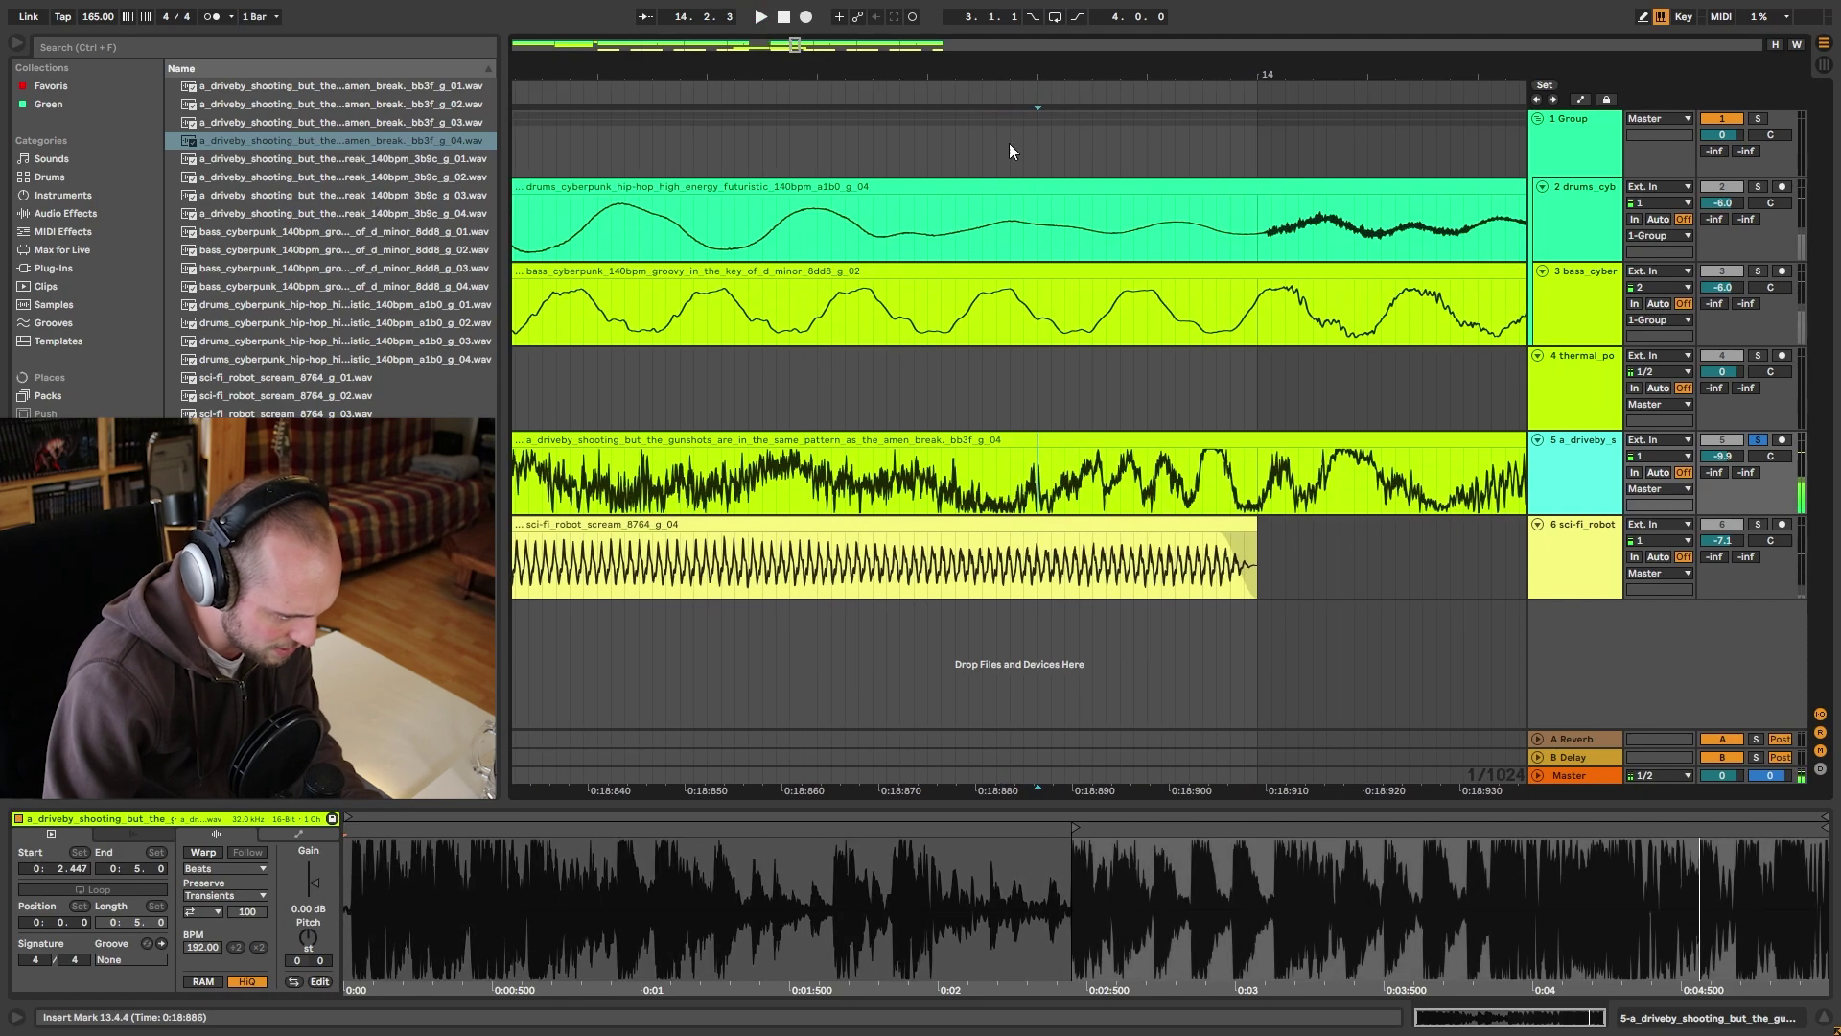
{"action": "key", "text": "ctrl+e"}
{"action": "key", "text": "Delete"}
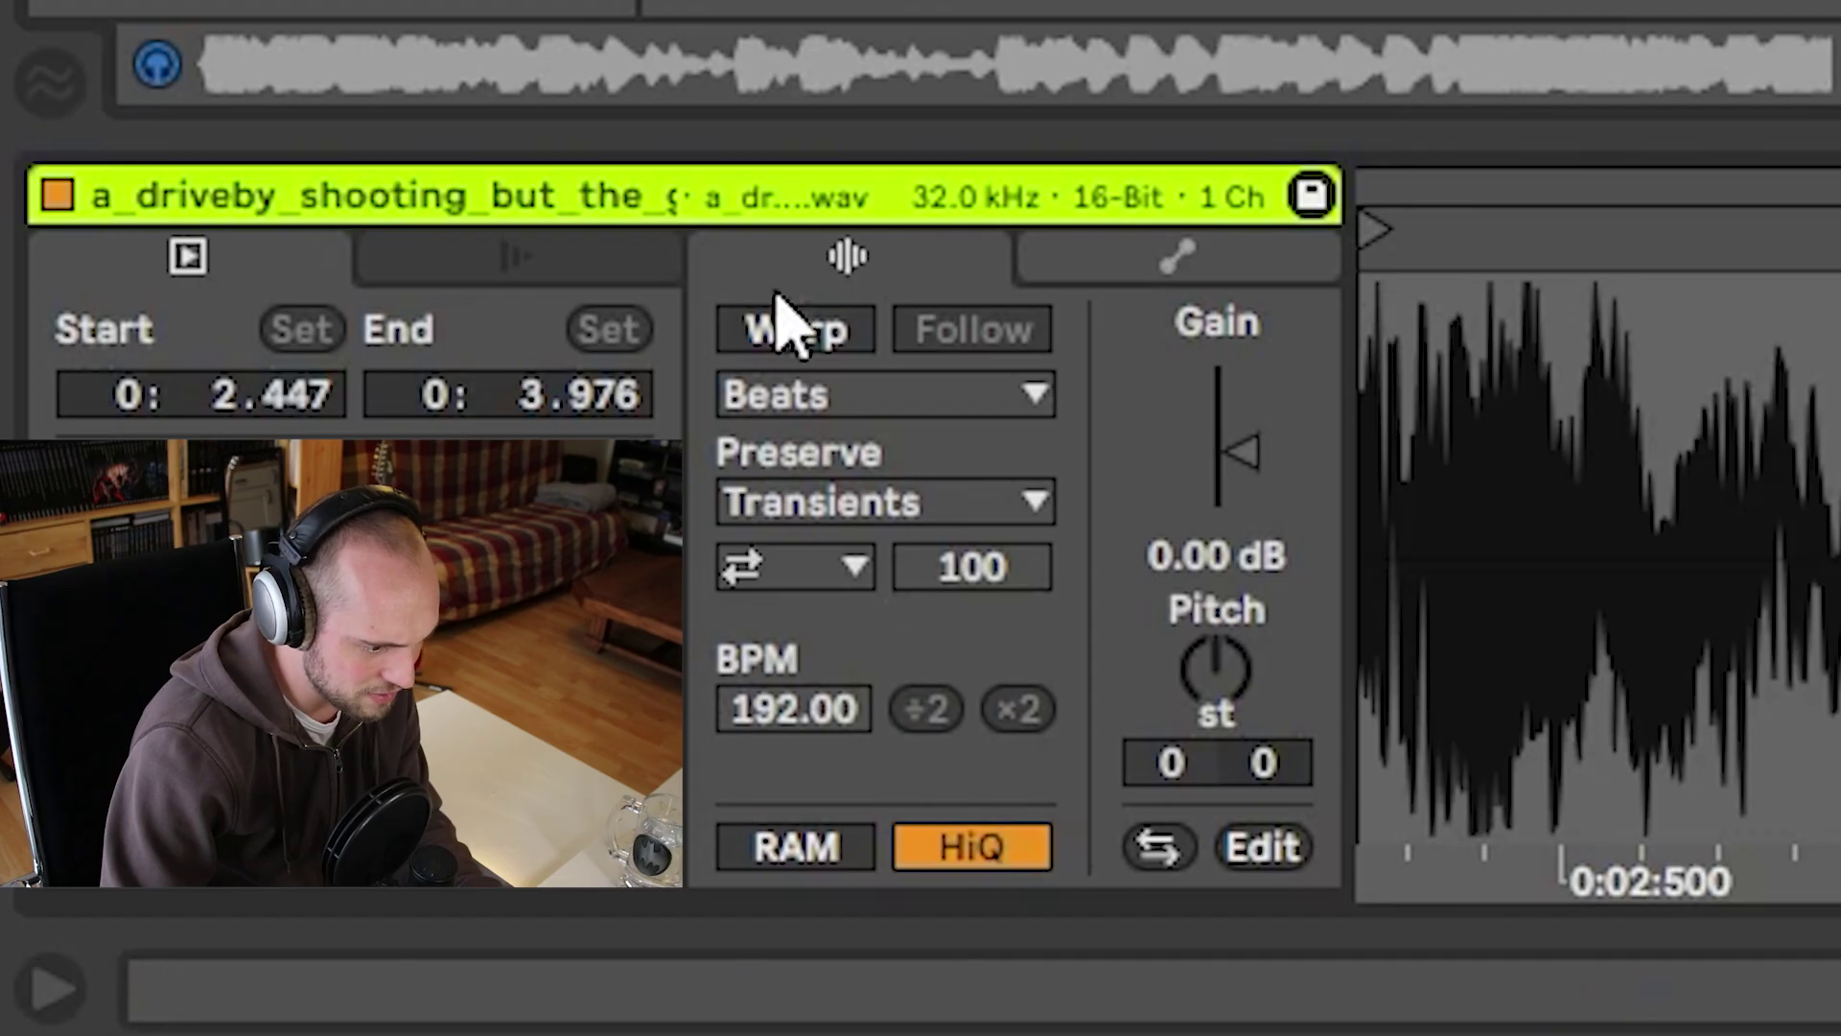
Enable Warp for the trimmed driveby shooting clip.
{"action": "left_click", "coordinate": [782, 329]}
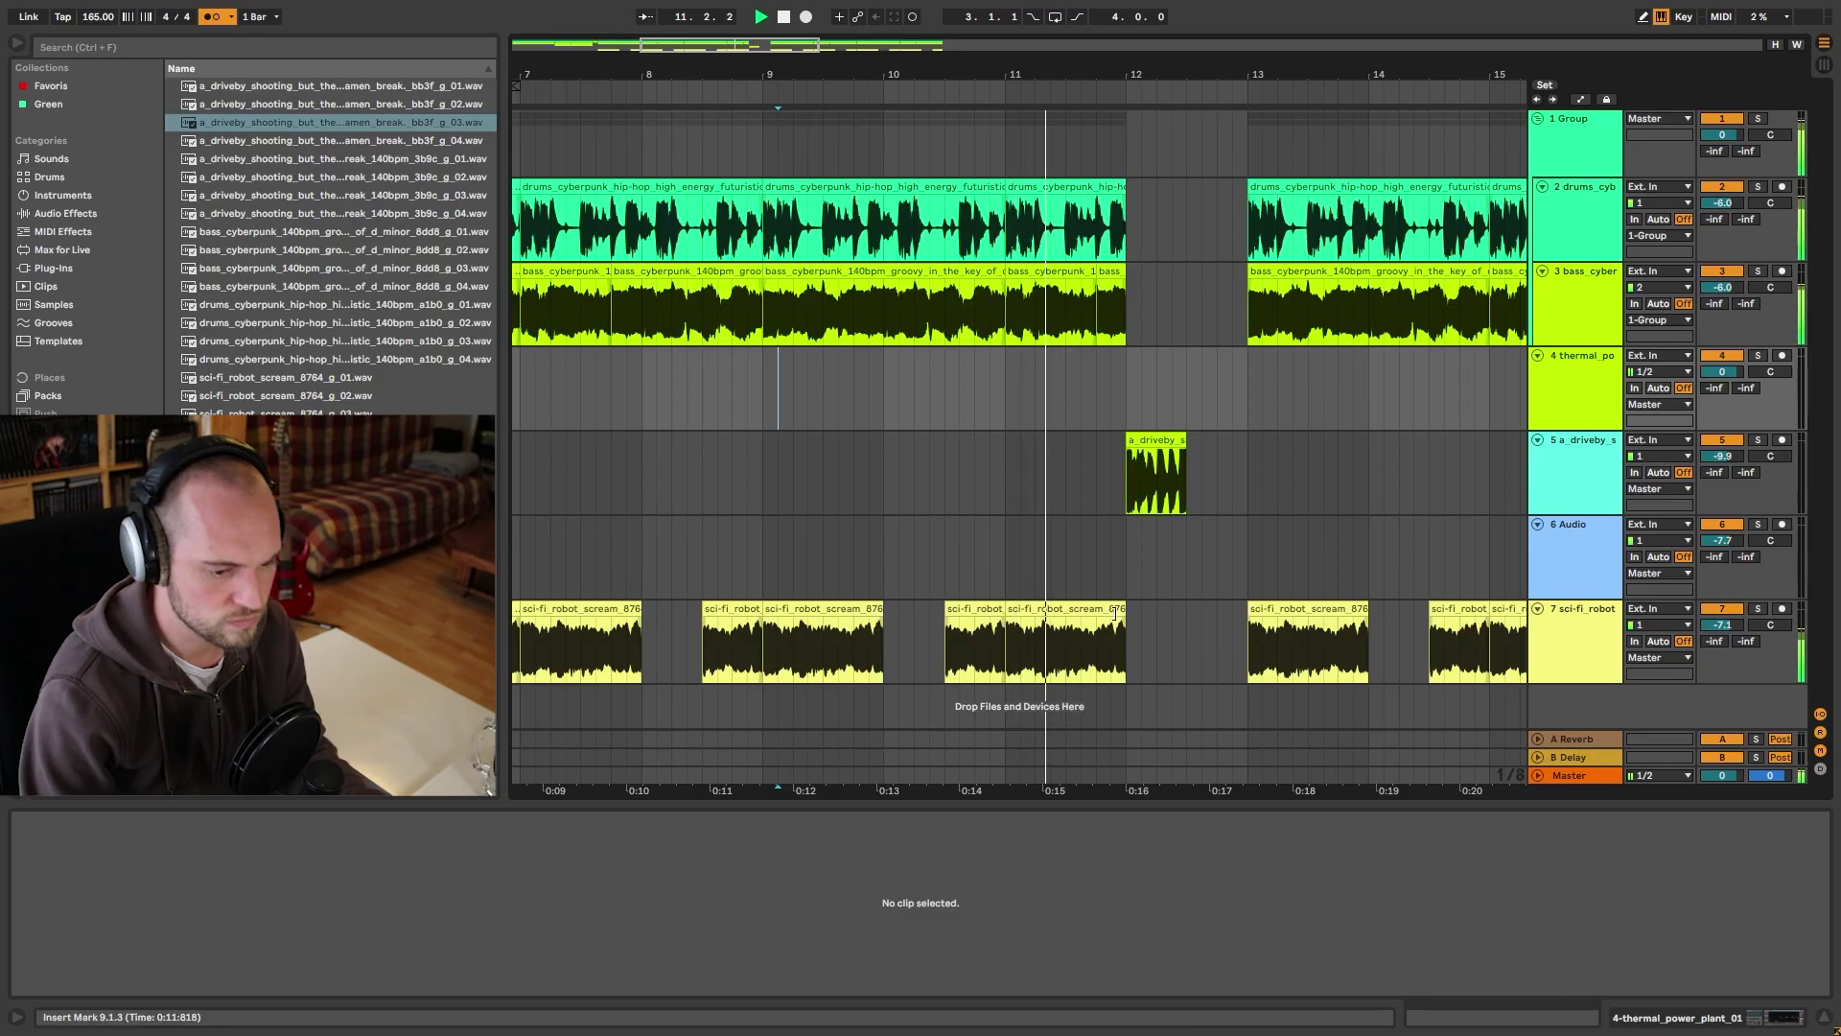
Copy the half-bar robot scream clip that leads into bar 11 to 12.3.1, so it leads into bar 13.
{"action": "left_click_drag", "start_coordinate": [974, 608], "coordinate": [1220, 640]}
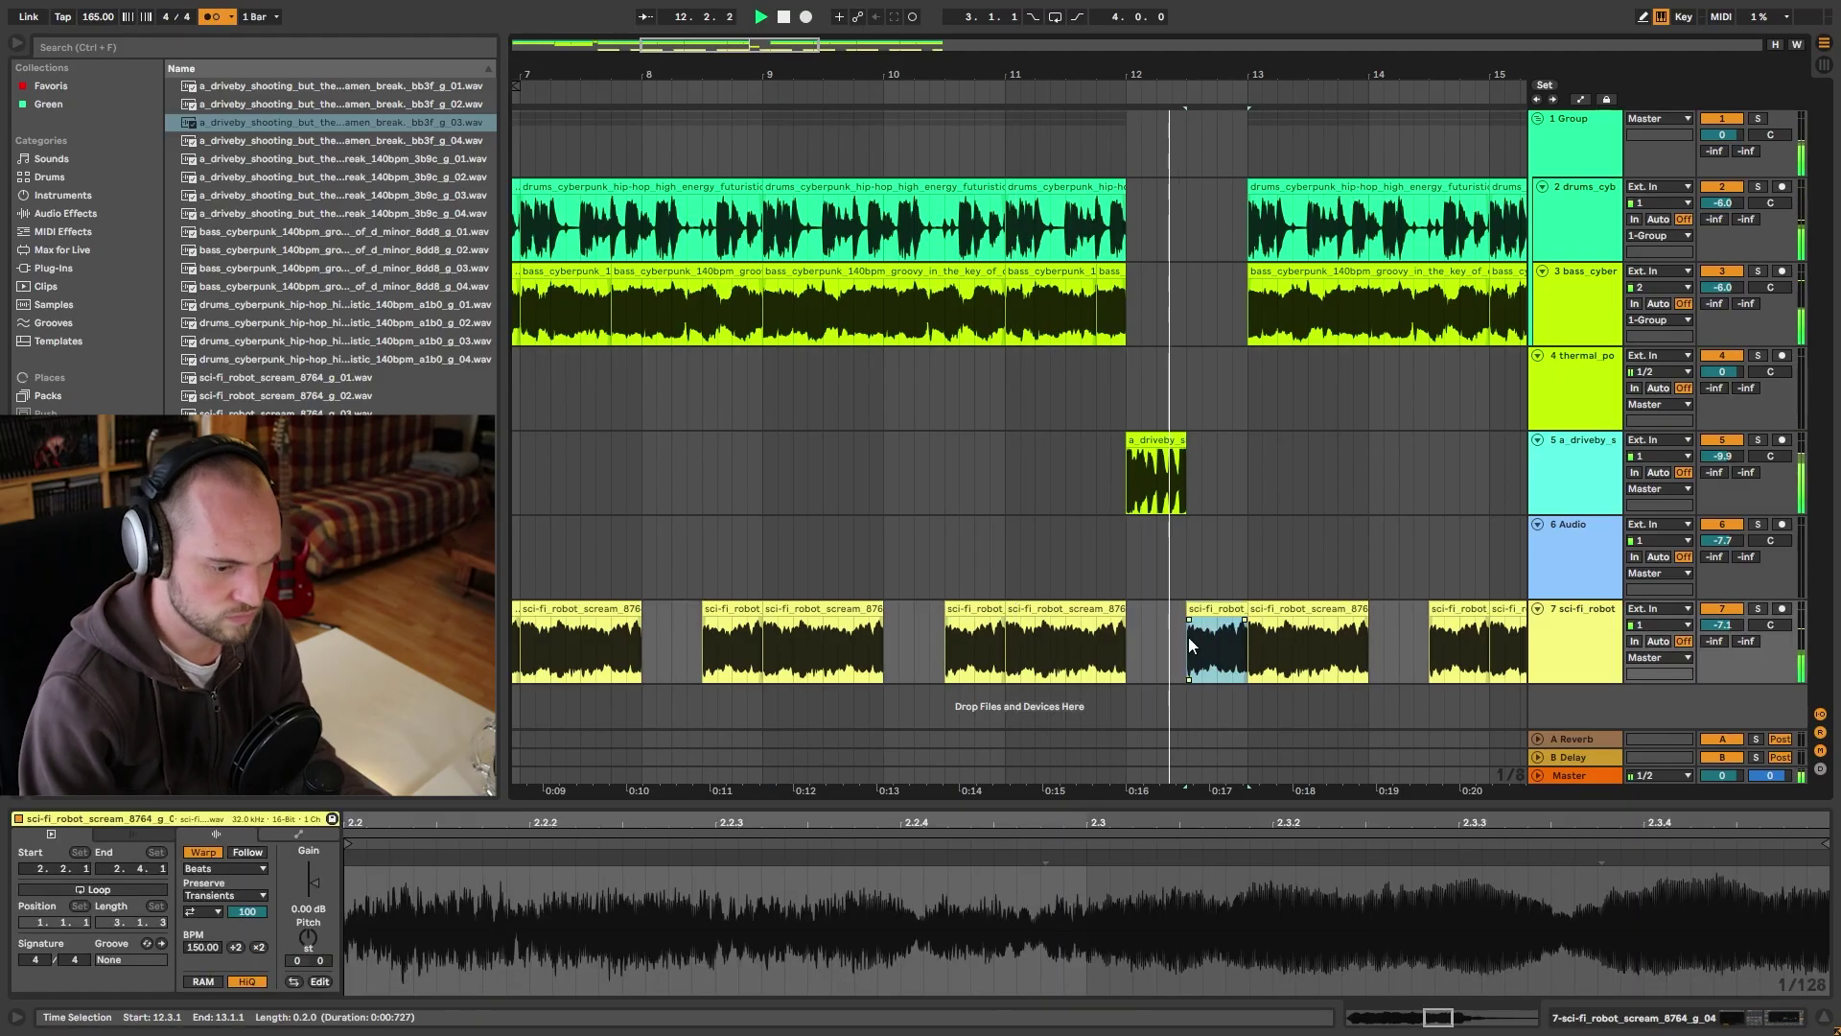
{"action": "left_click", "coordinate": [723, 84]}
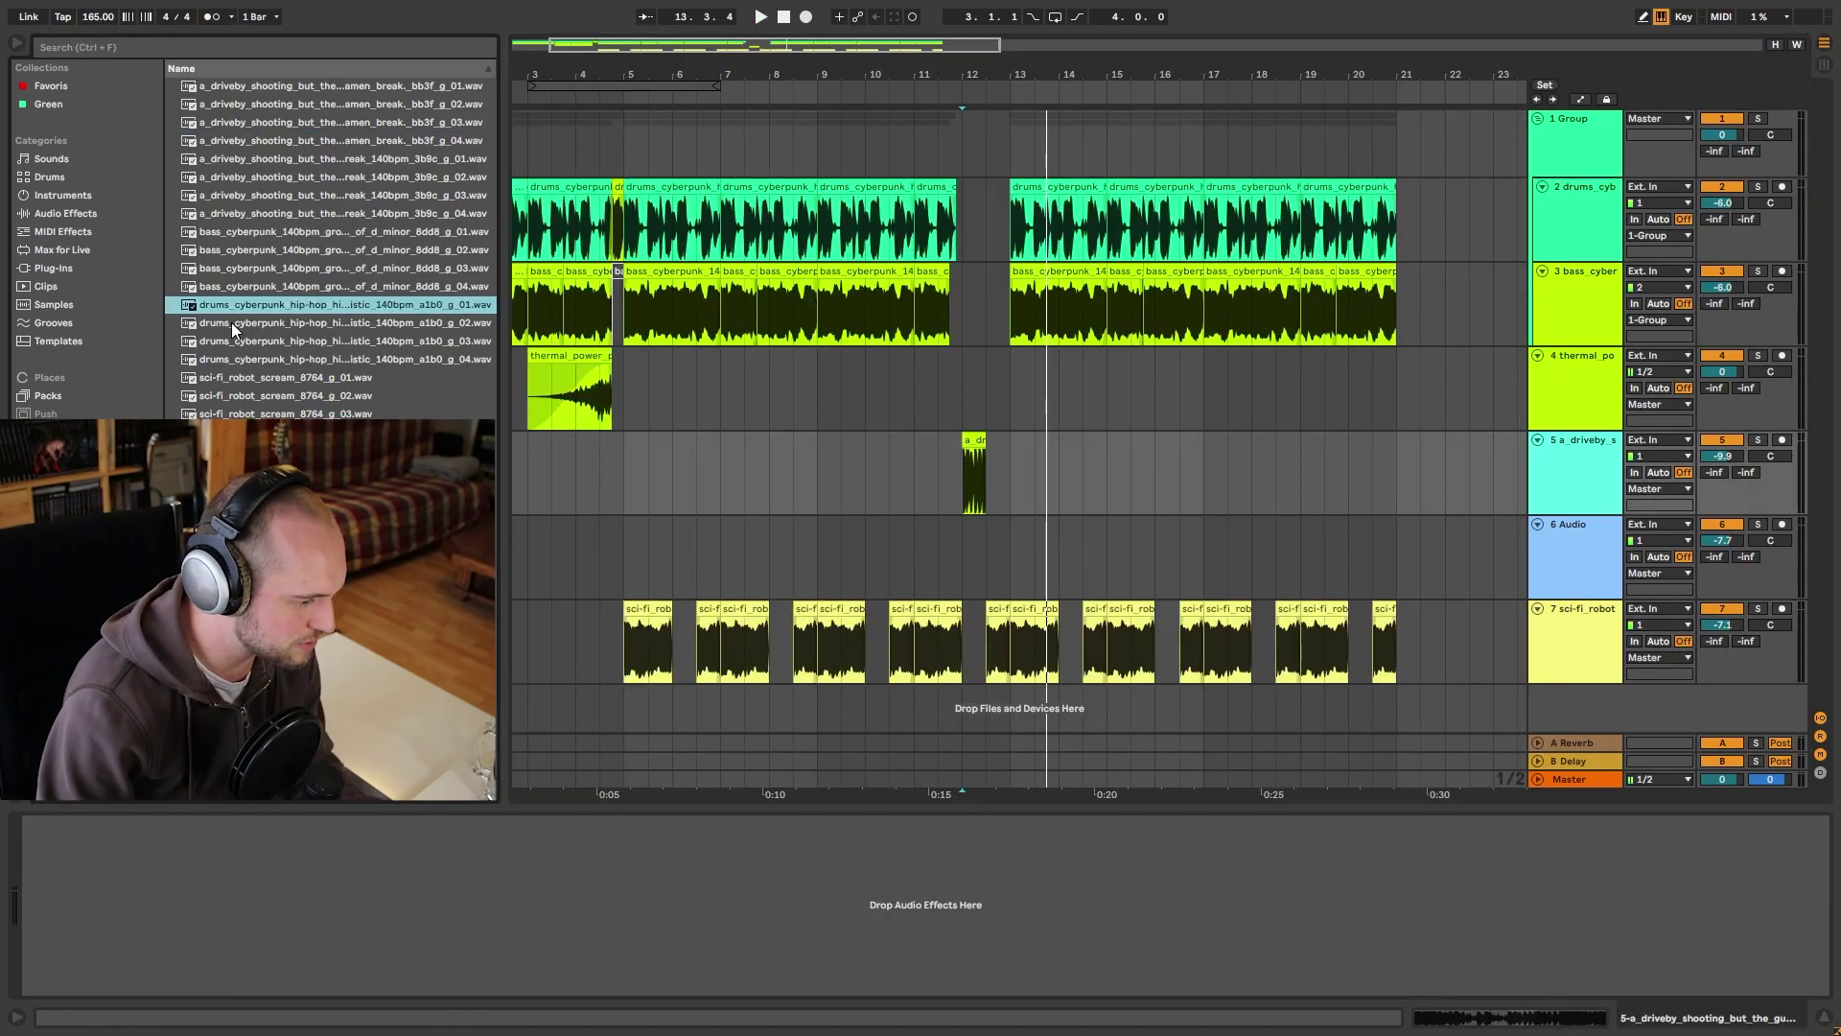
Add drum sample a1b0_g_02 to the drums track and shorten the clip starting at bar 22 to end at about bar 24.
{"action": "left_click", "coordinate": [232, 323]}
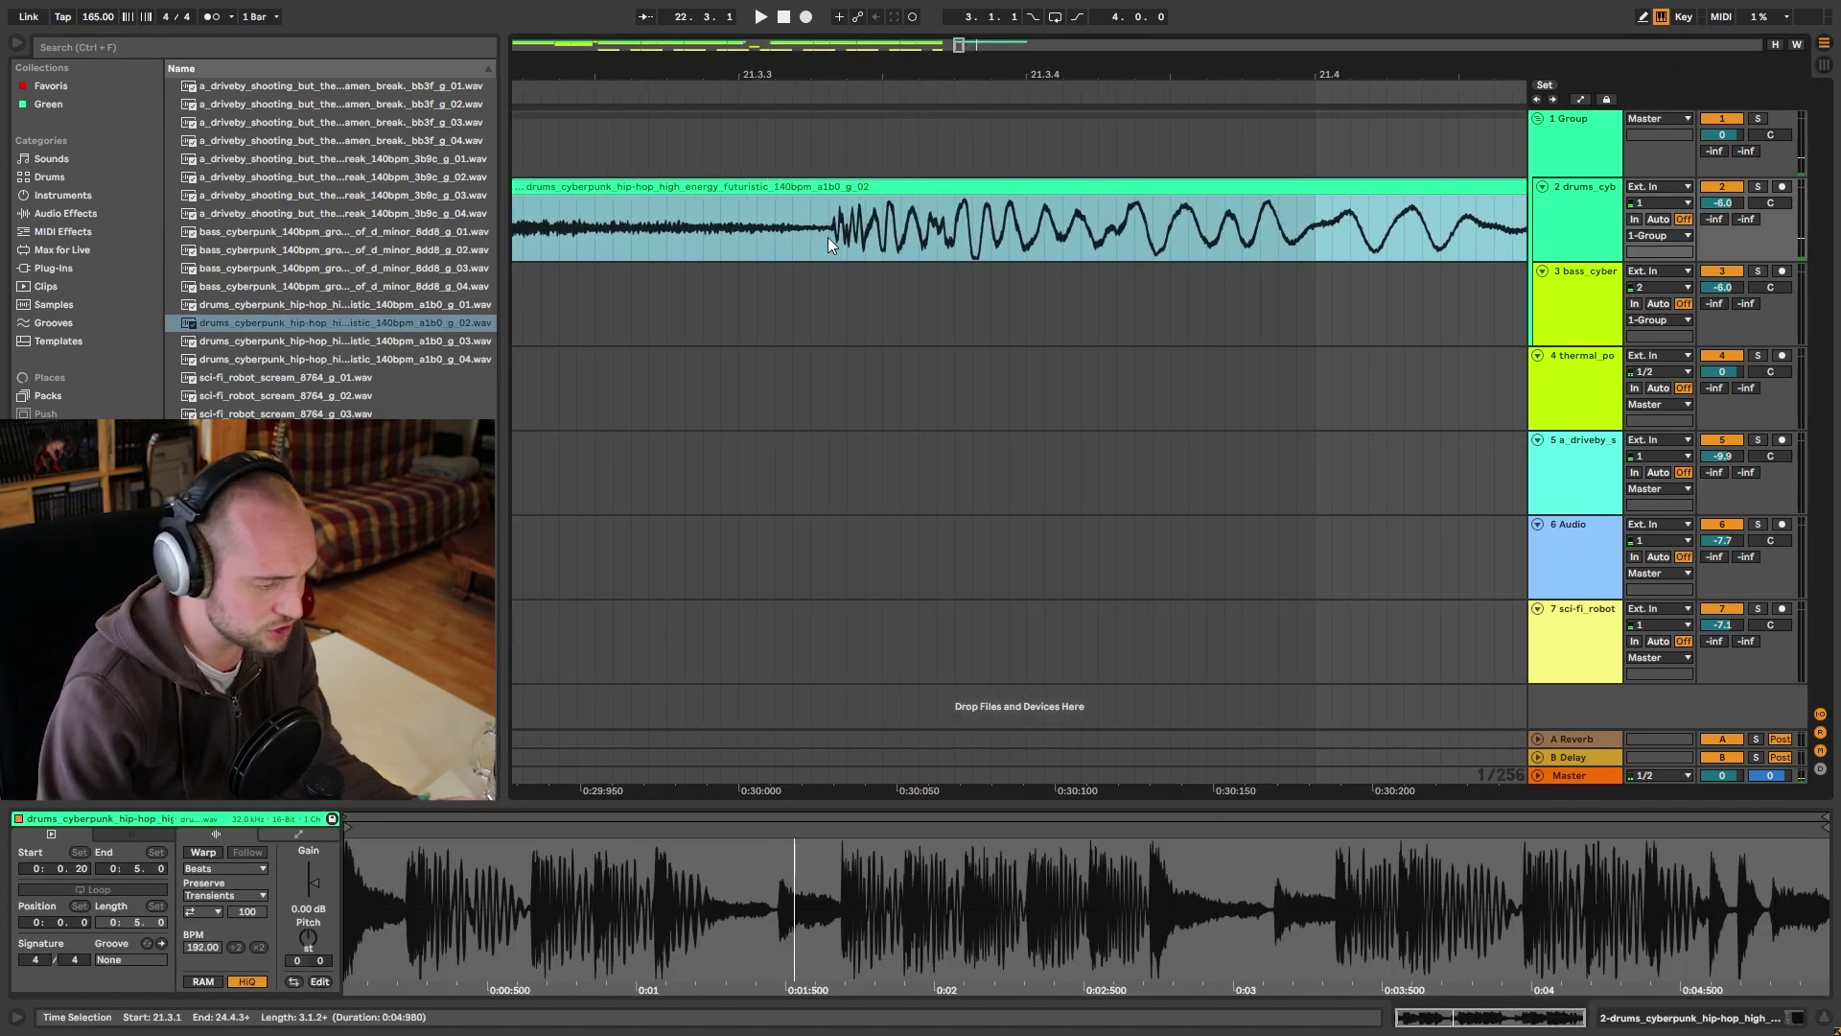
{"action": "left_click", "coordinate": [813, 186]}
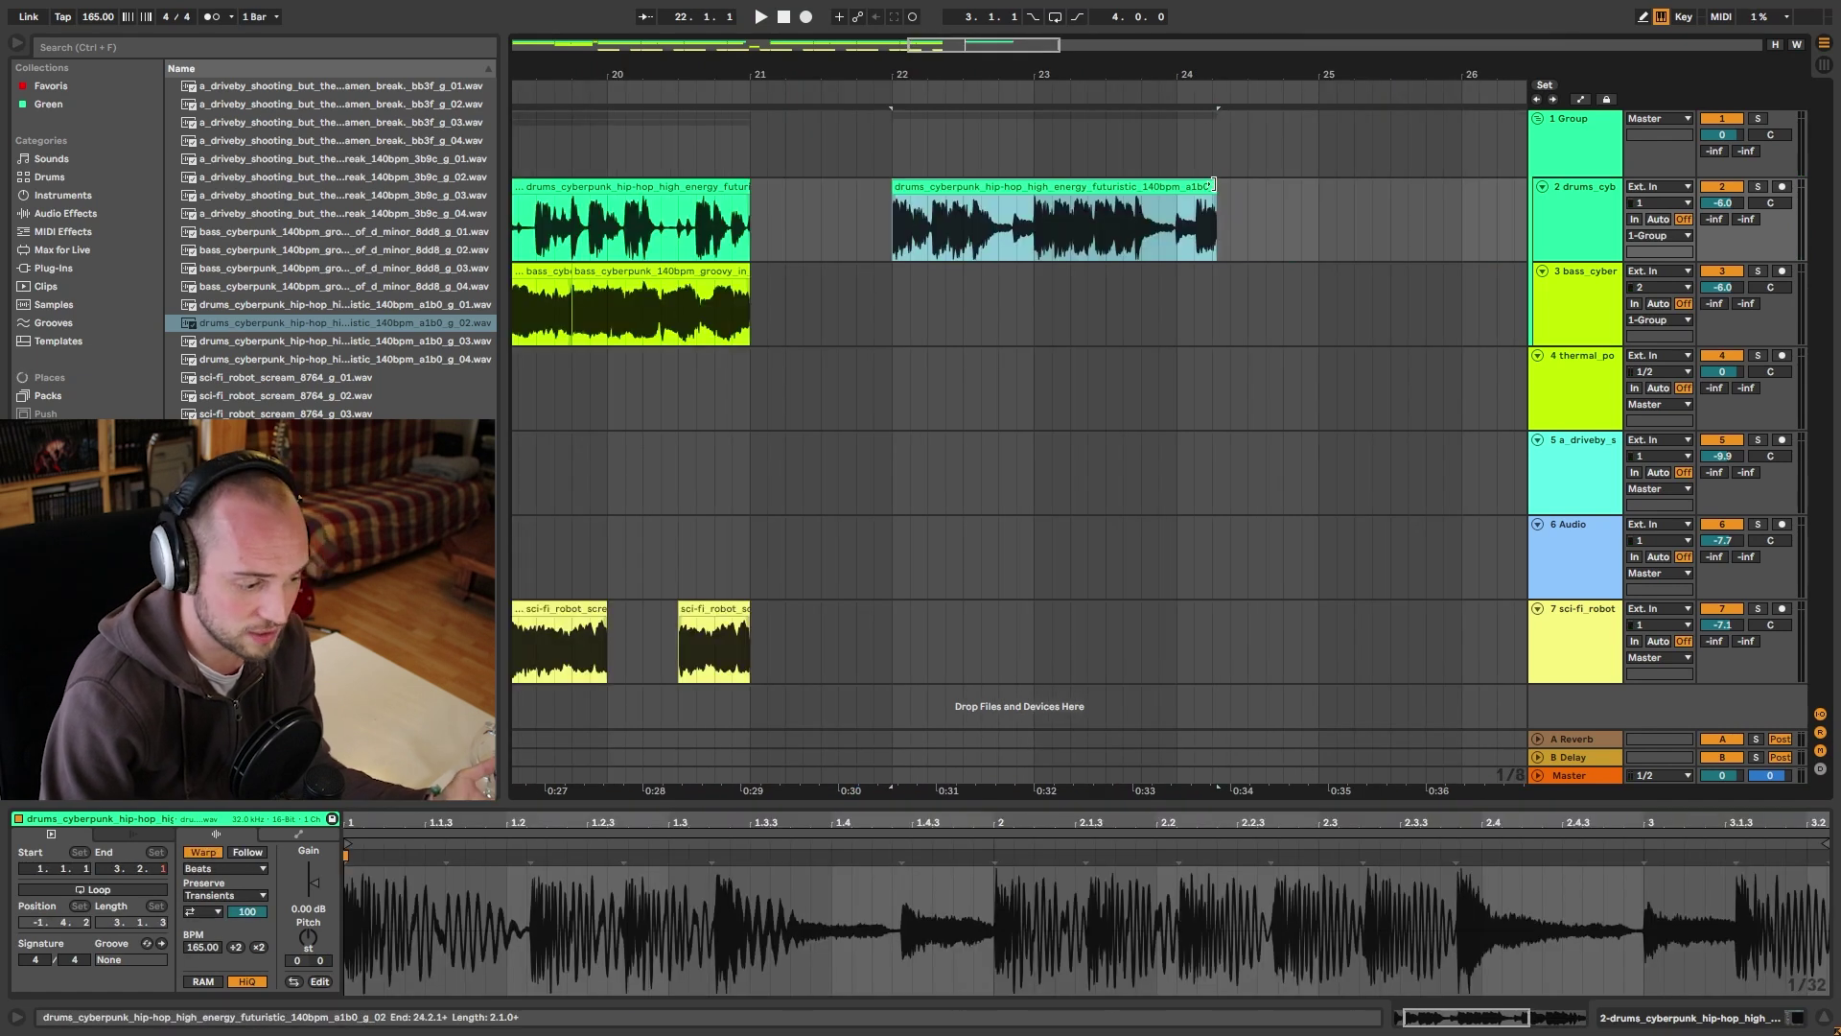
{"action": "left_click_drag", "start_coordinate": [1214, 184], "coordinate": [1164, 184]}
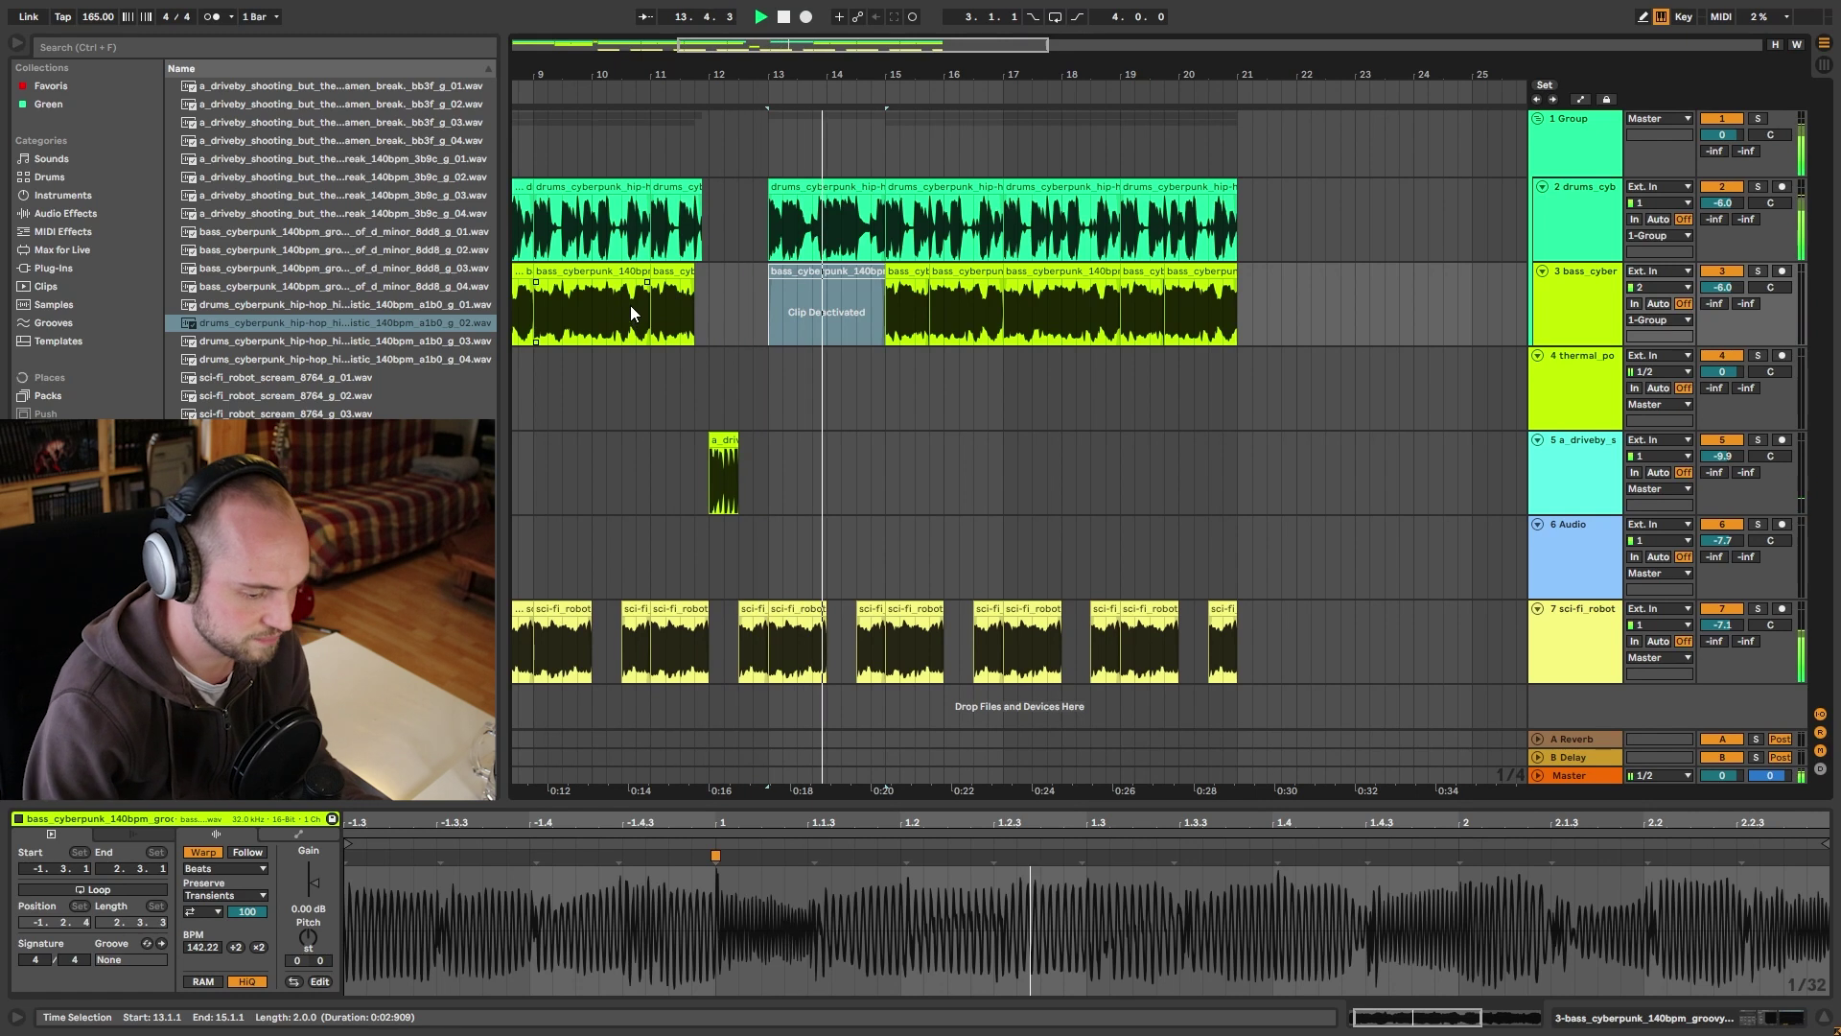
Stop playback and delete the bass clips from bar 15 to bar 21.
{"action": "key", "text": "space"}
{"action": "left_click", "coordinate": [907, 302]}
{"action": "left_click", "coordinate": [1198, 301], "text": "shift"}
{"action": "key", "text": "Delete"}
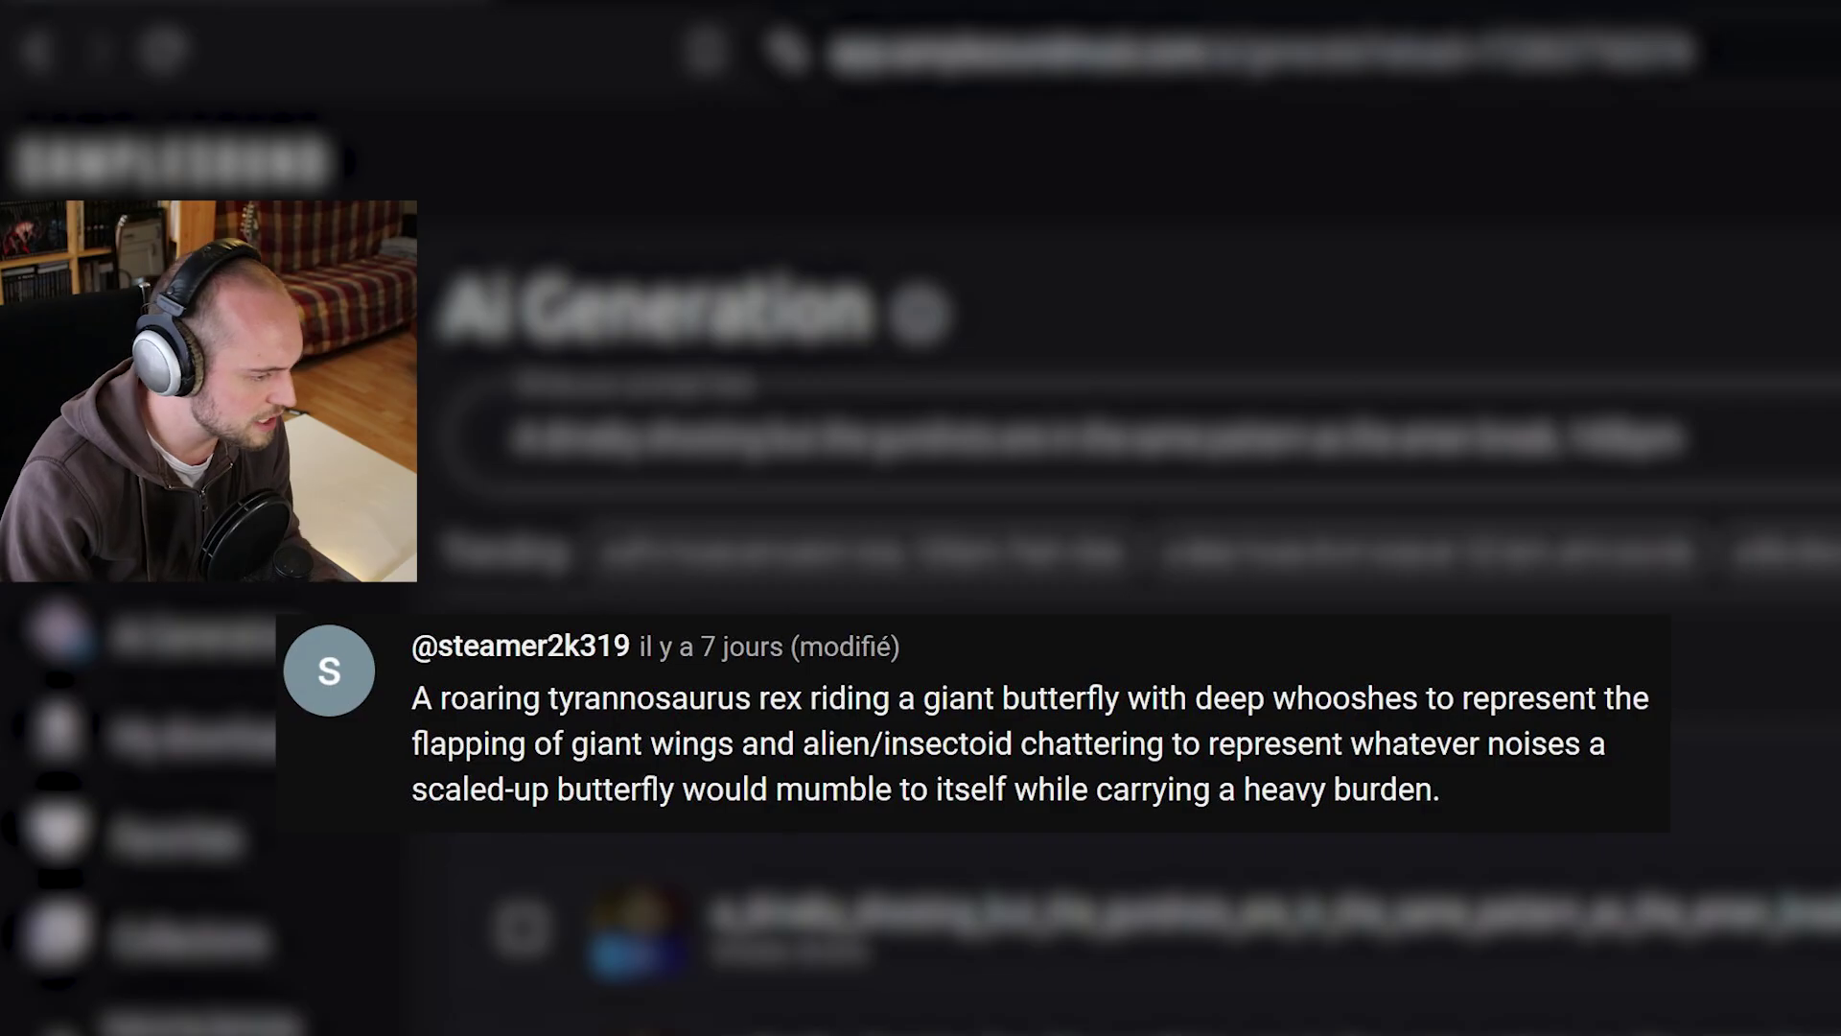
In Samplesound, generate samples from the commented prompt about a roaring tyrannosaurus rex riding a giant butterfly, and select the wording after "A roaring tyrannosaurus rex".
{"action": "left_click_drag", "start_coordinate": [1688, 437], "coordinate": [513, 437]}
{"action": "type", "text": "A roaring tyrannosaurus rex riding a giant butterfly with deep whooshes to represent the flapping of giant wings and alien/insectoid chattering to represent whatever noises a scaled-up butterfly would mumble to itself while carrying a heavy burden."}
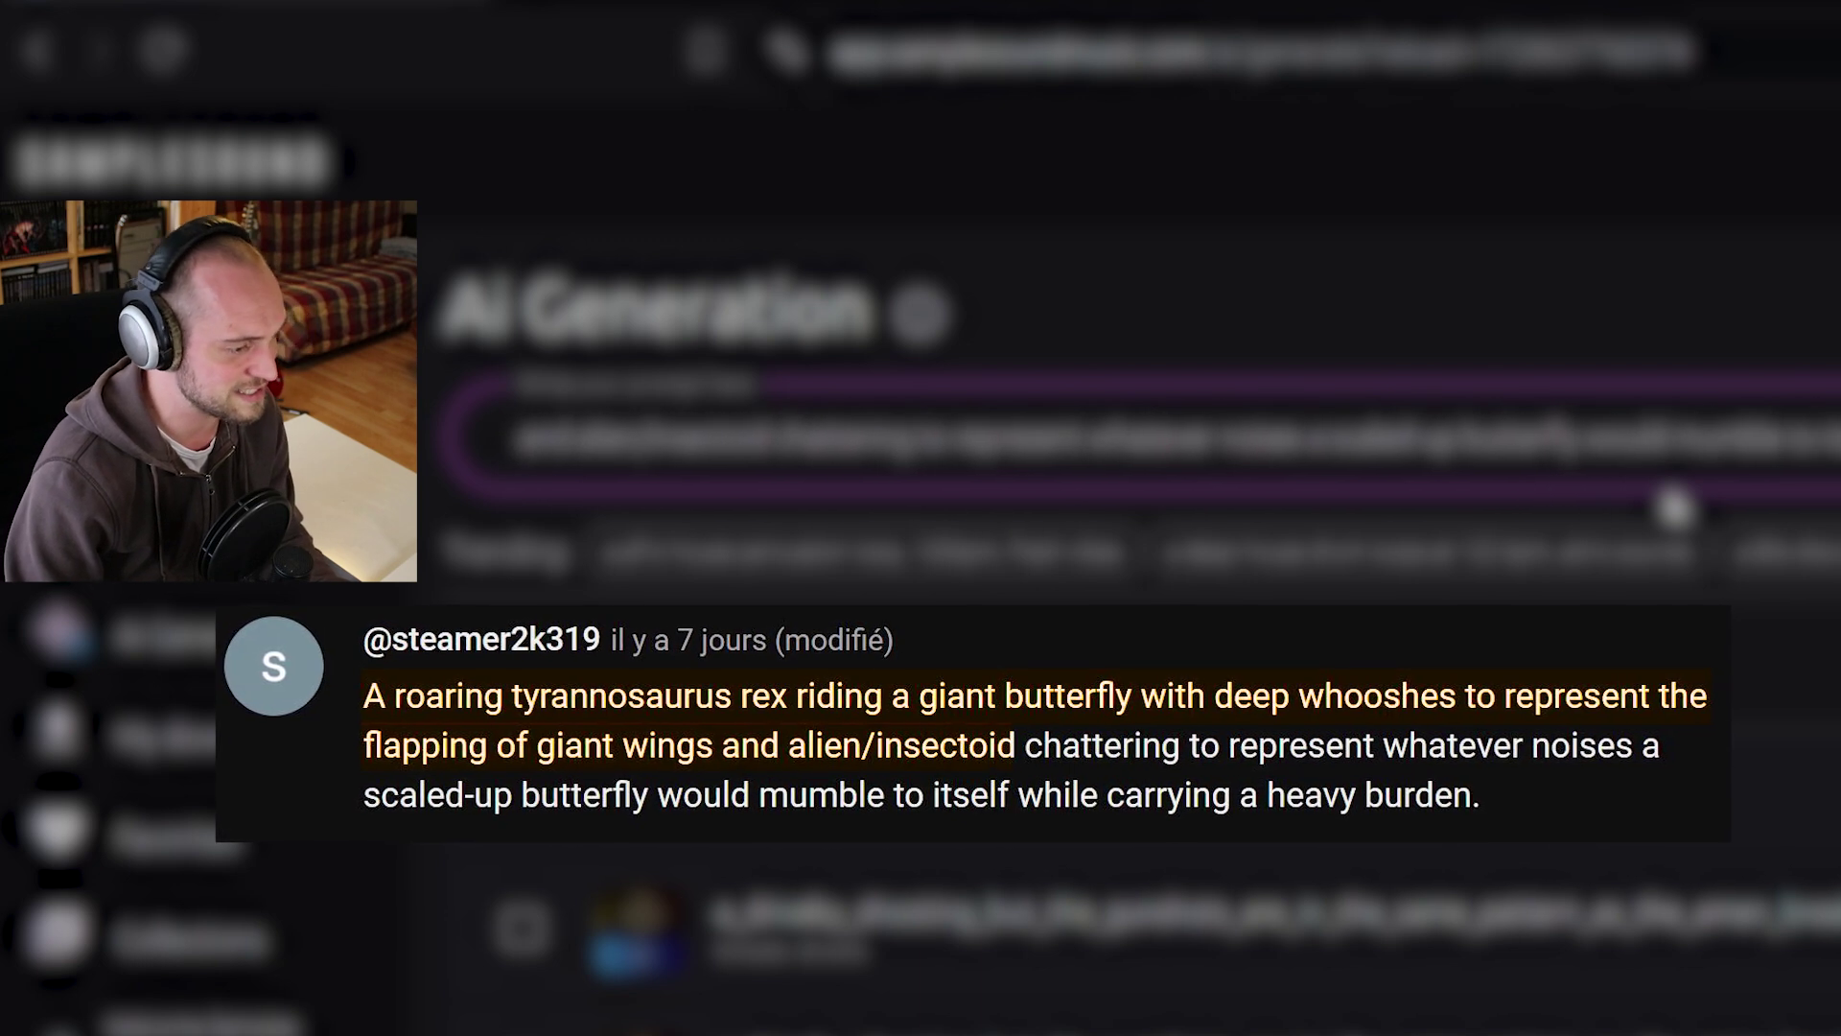
{"action": "key", "text": "Return"}
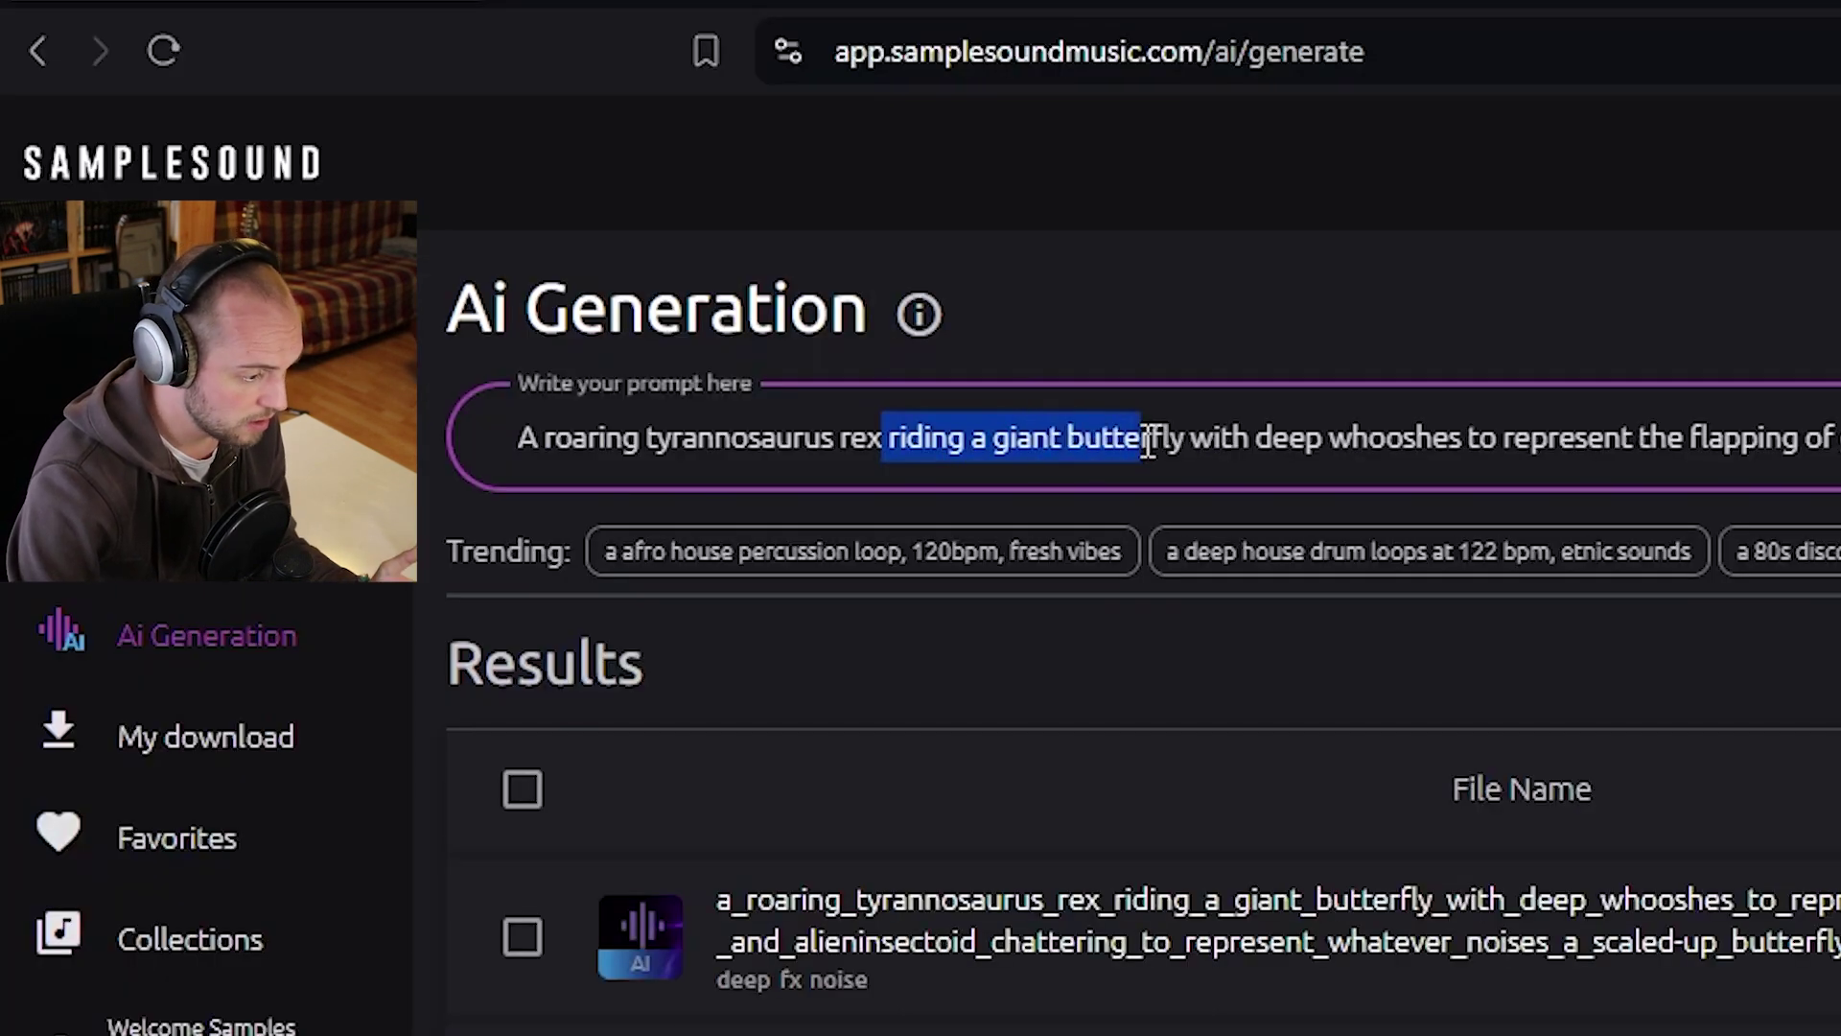
{"action": "left_click_drag", "start_coordinate": [1155, 441], "coordinate": [1837, 441]}
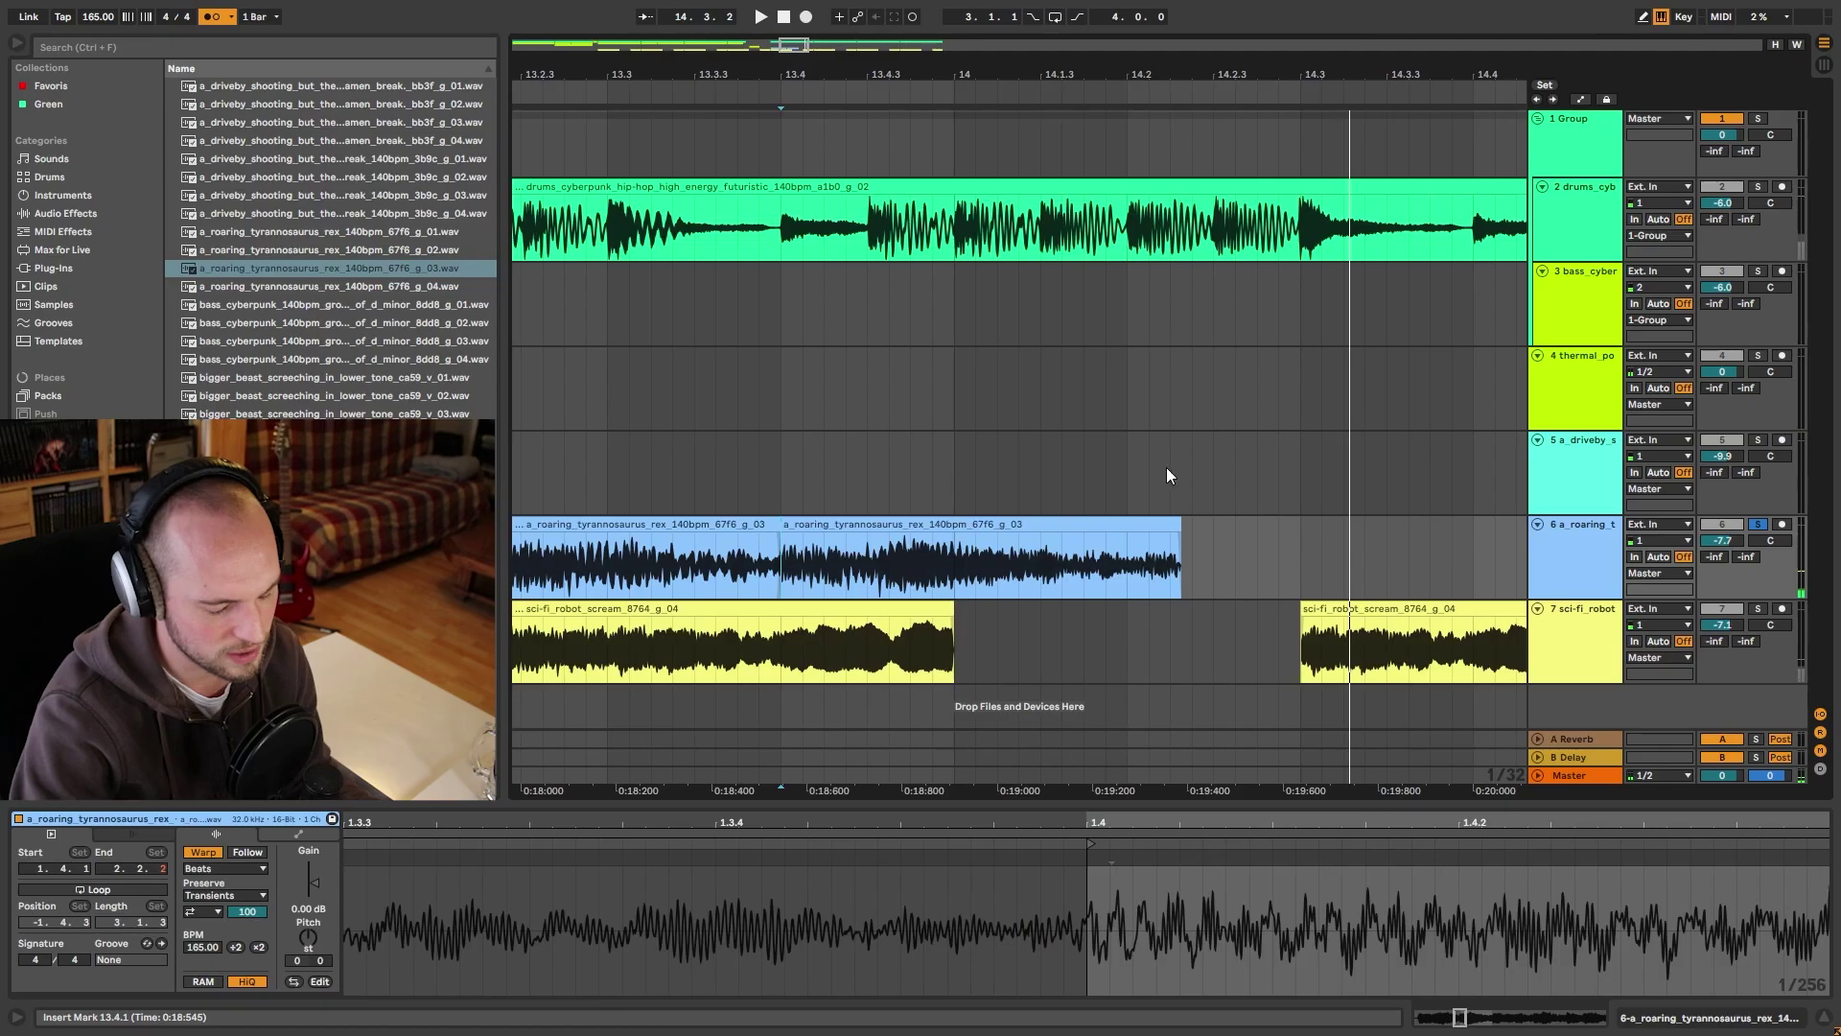
In Ableton Live, time-stretch the second tyrannosaurus roar clip to end at 14.2, audition it, and add Auto Pan to its track.
{"action": "left_click_drag", "start_coordinate": [1177, 535], "coordinate": [1131, 527]}
{"action": "key", "text": "space"}
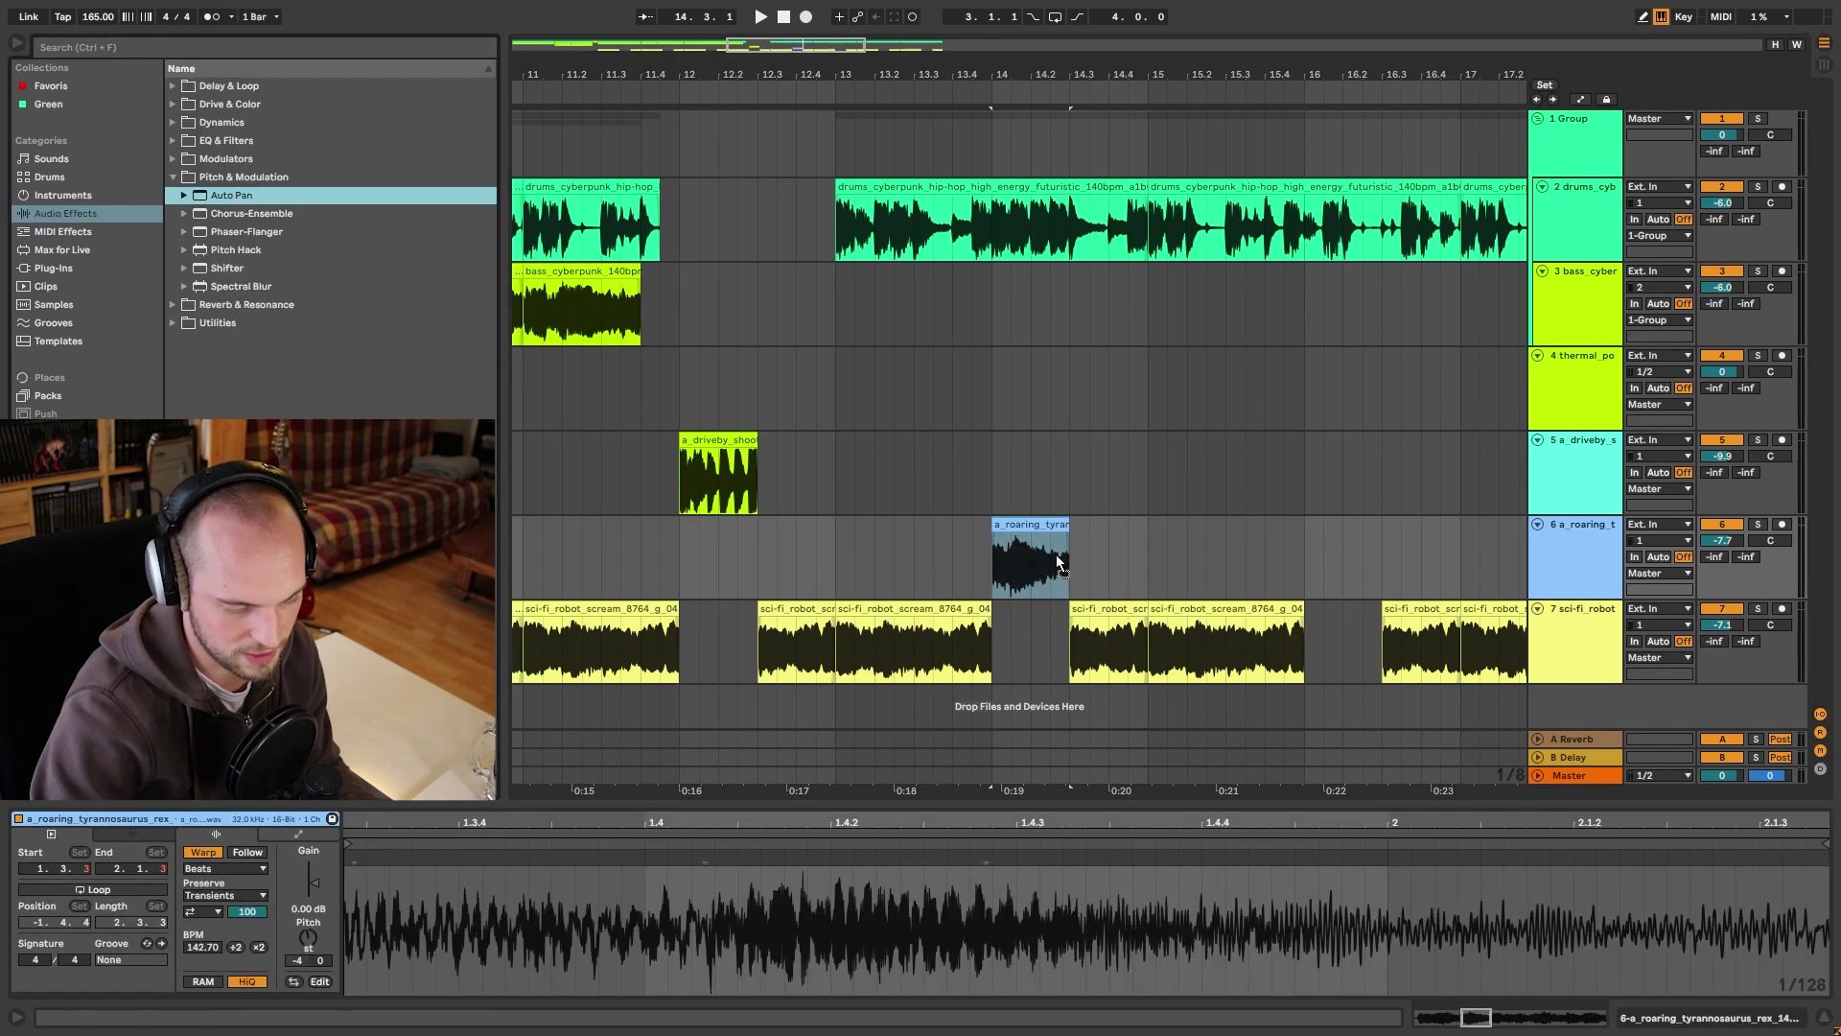
{"action": "key", "text": "Return"}
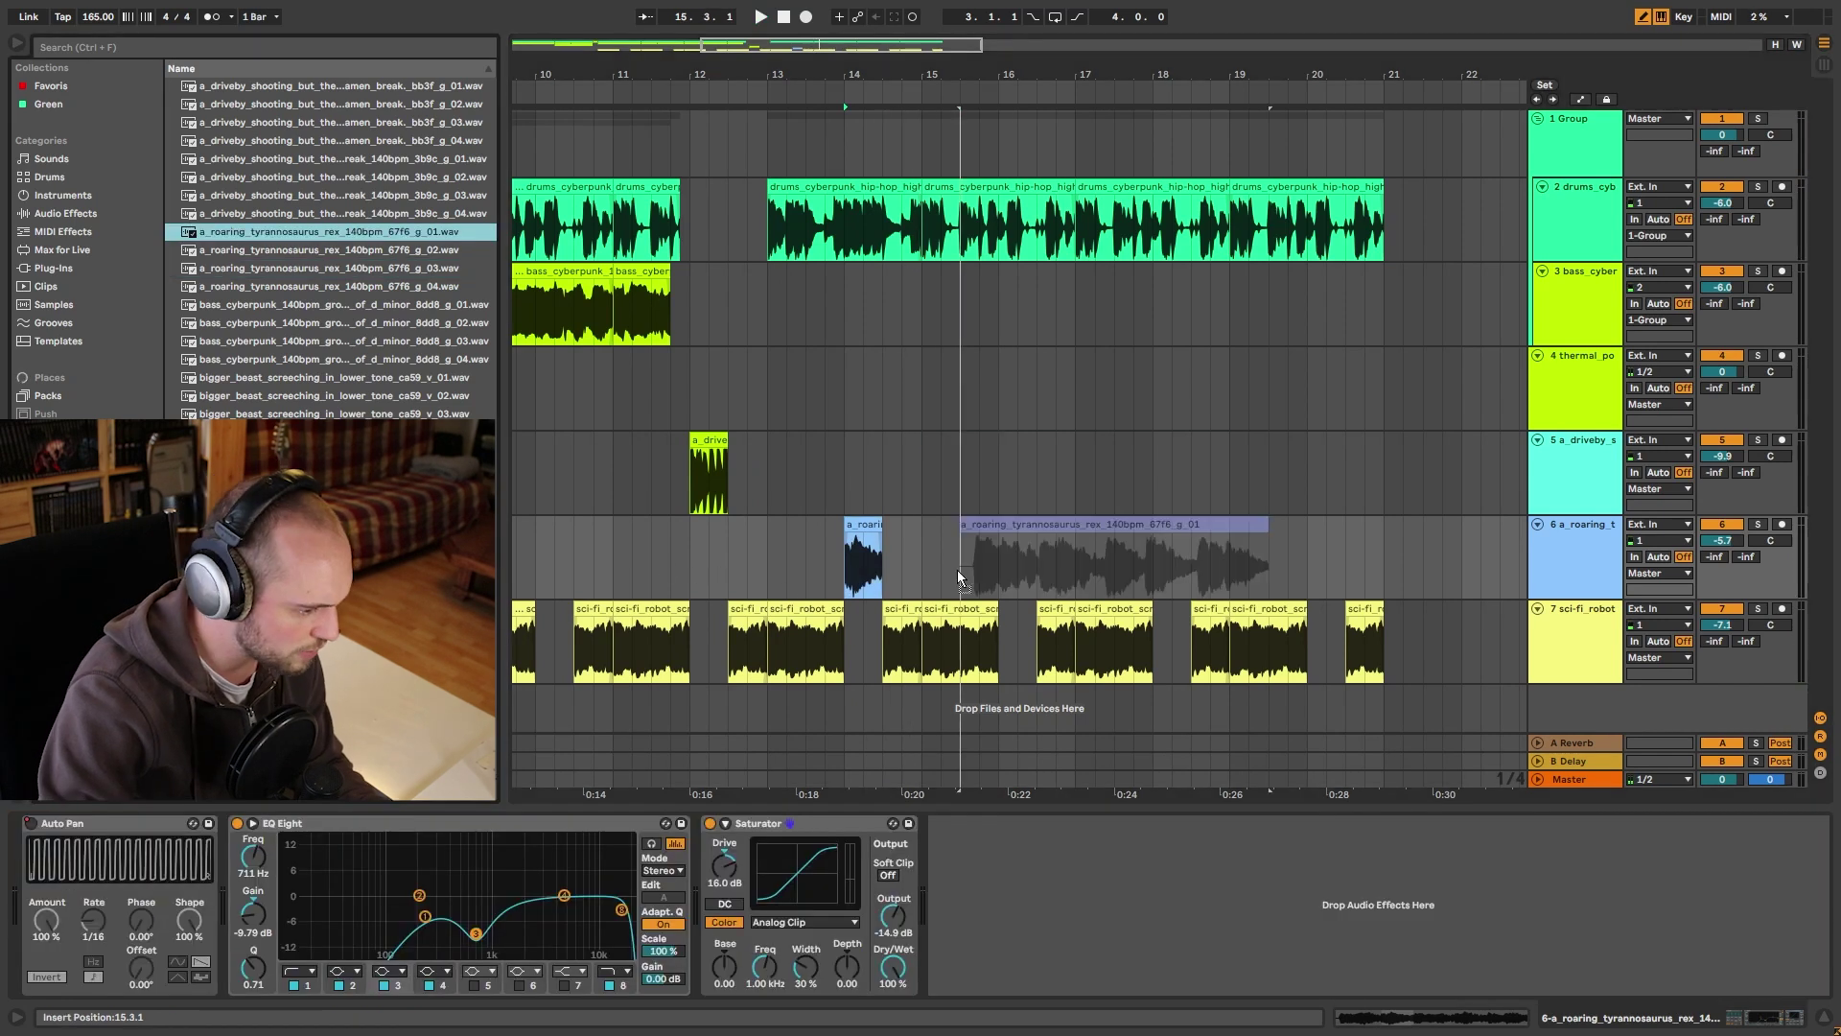
Place roar sample 67f6_g_01 around bar 16 and move its trimmed clip to the empty audio track below.
{"action": "left_click_drag", "start_coordinate": [957, 570], "coordinate": [992, 583]}
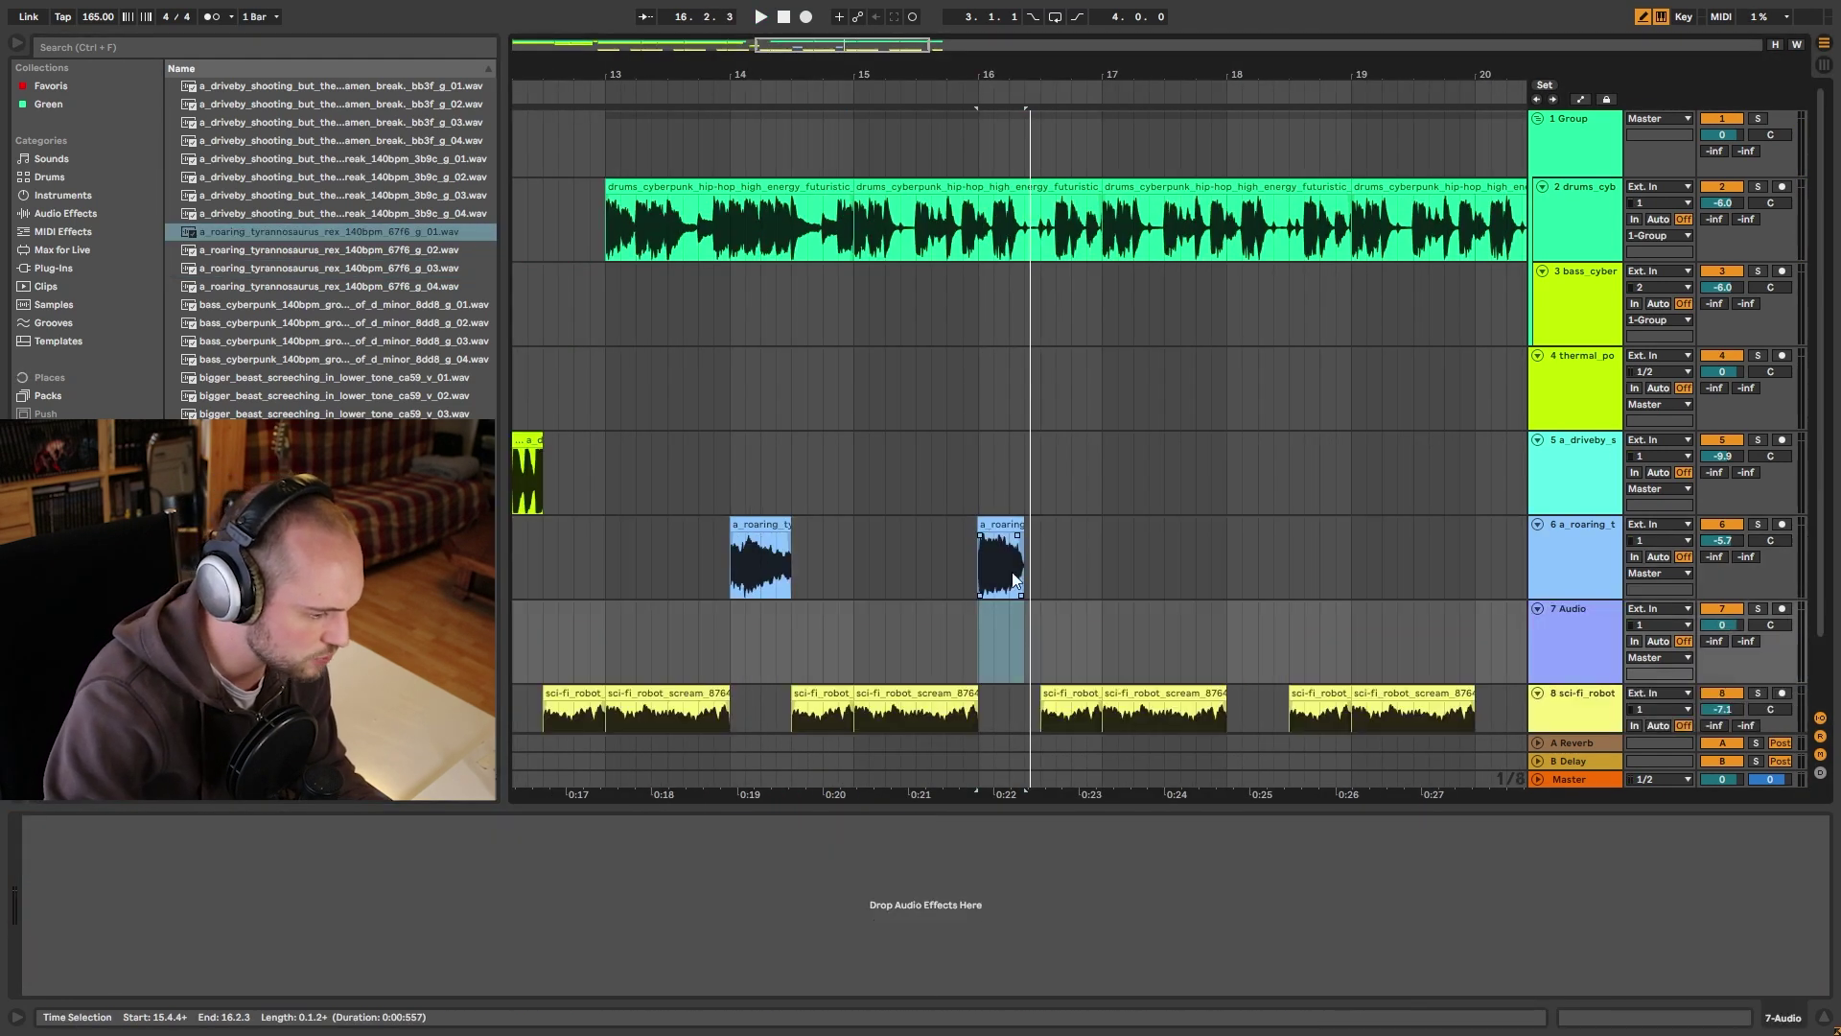
{"action": "left_click_drag", "start_coordinate": [1002, 561], "coordinate": [1009, 625]}
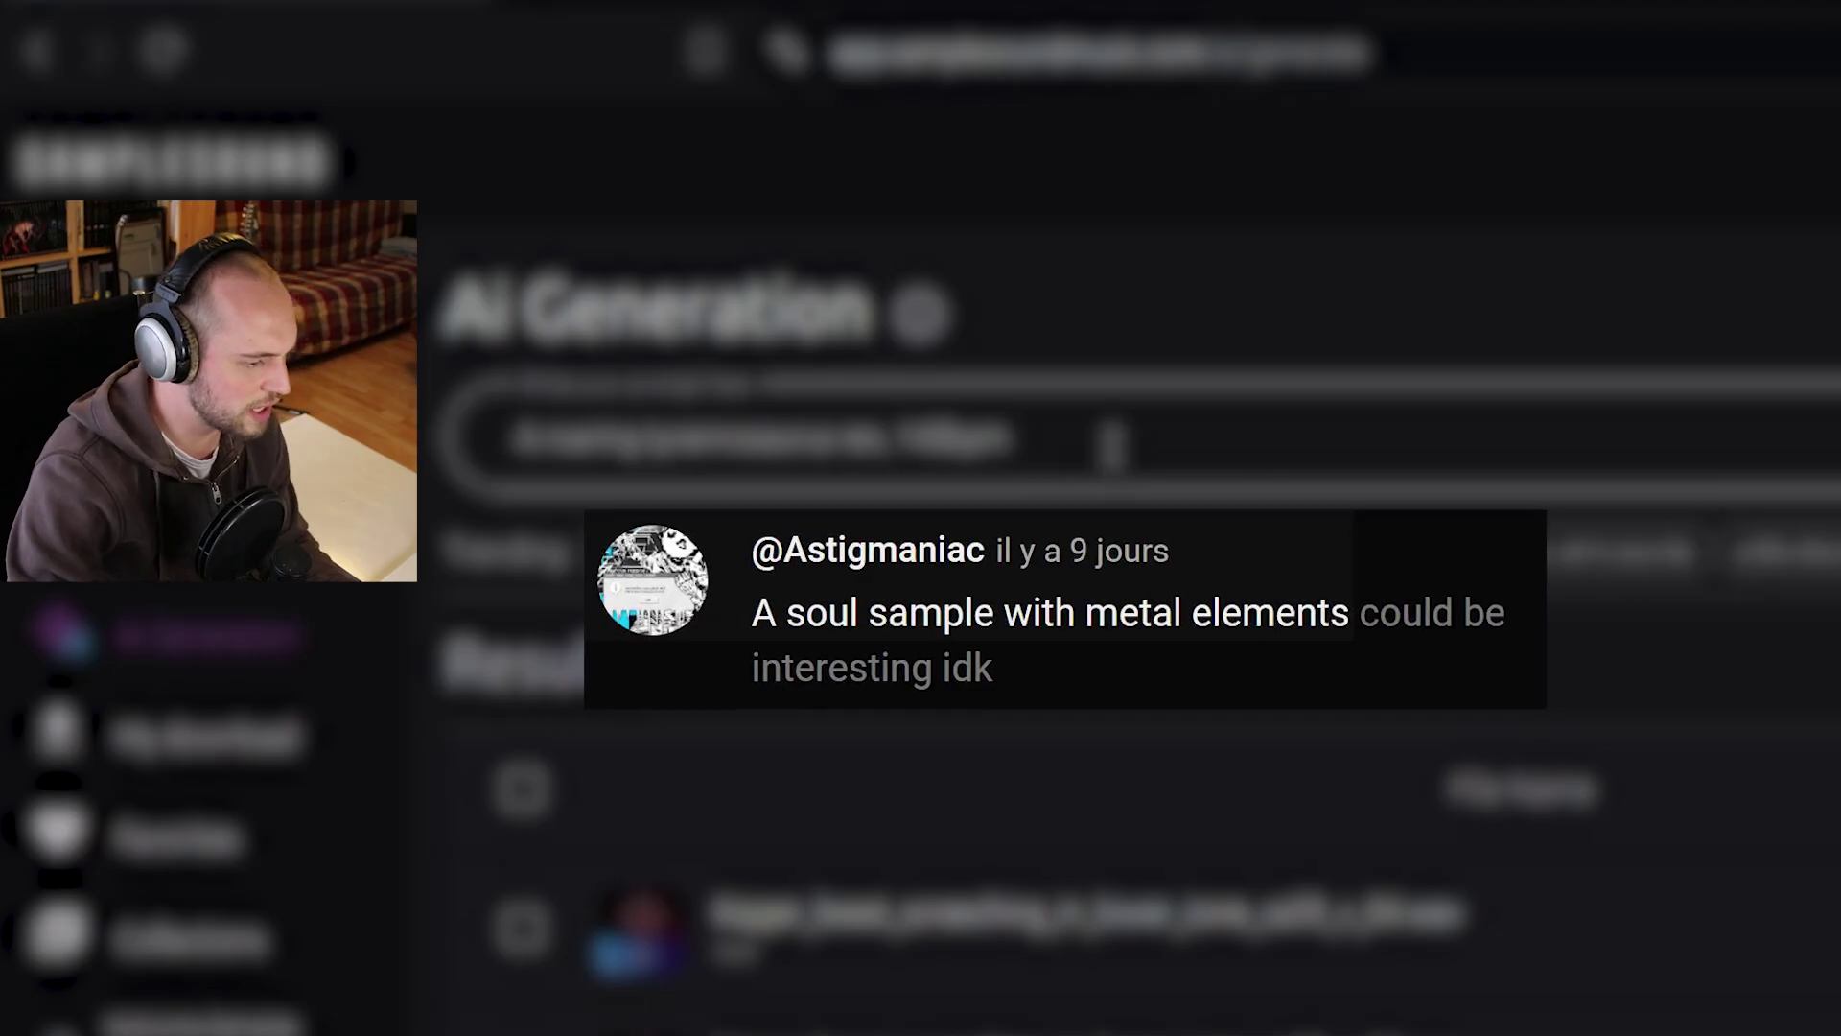
In Samplesound, replace the prompt with "A soul sample with metal elements, 140bpm".
{"action": "triple_click", "coordinate": [1112, 443]}
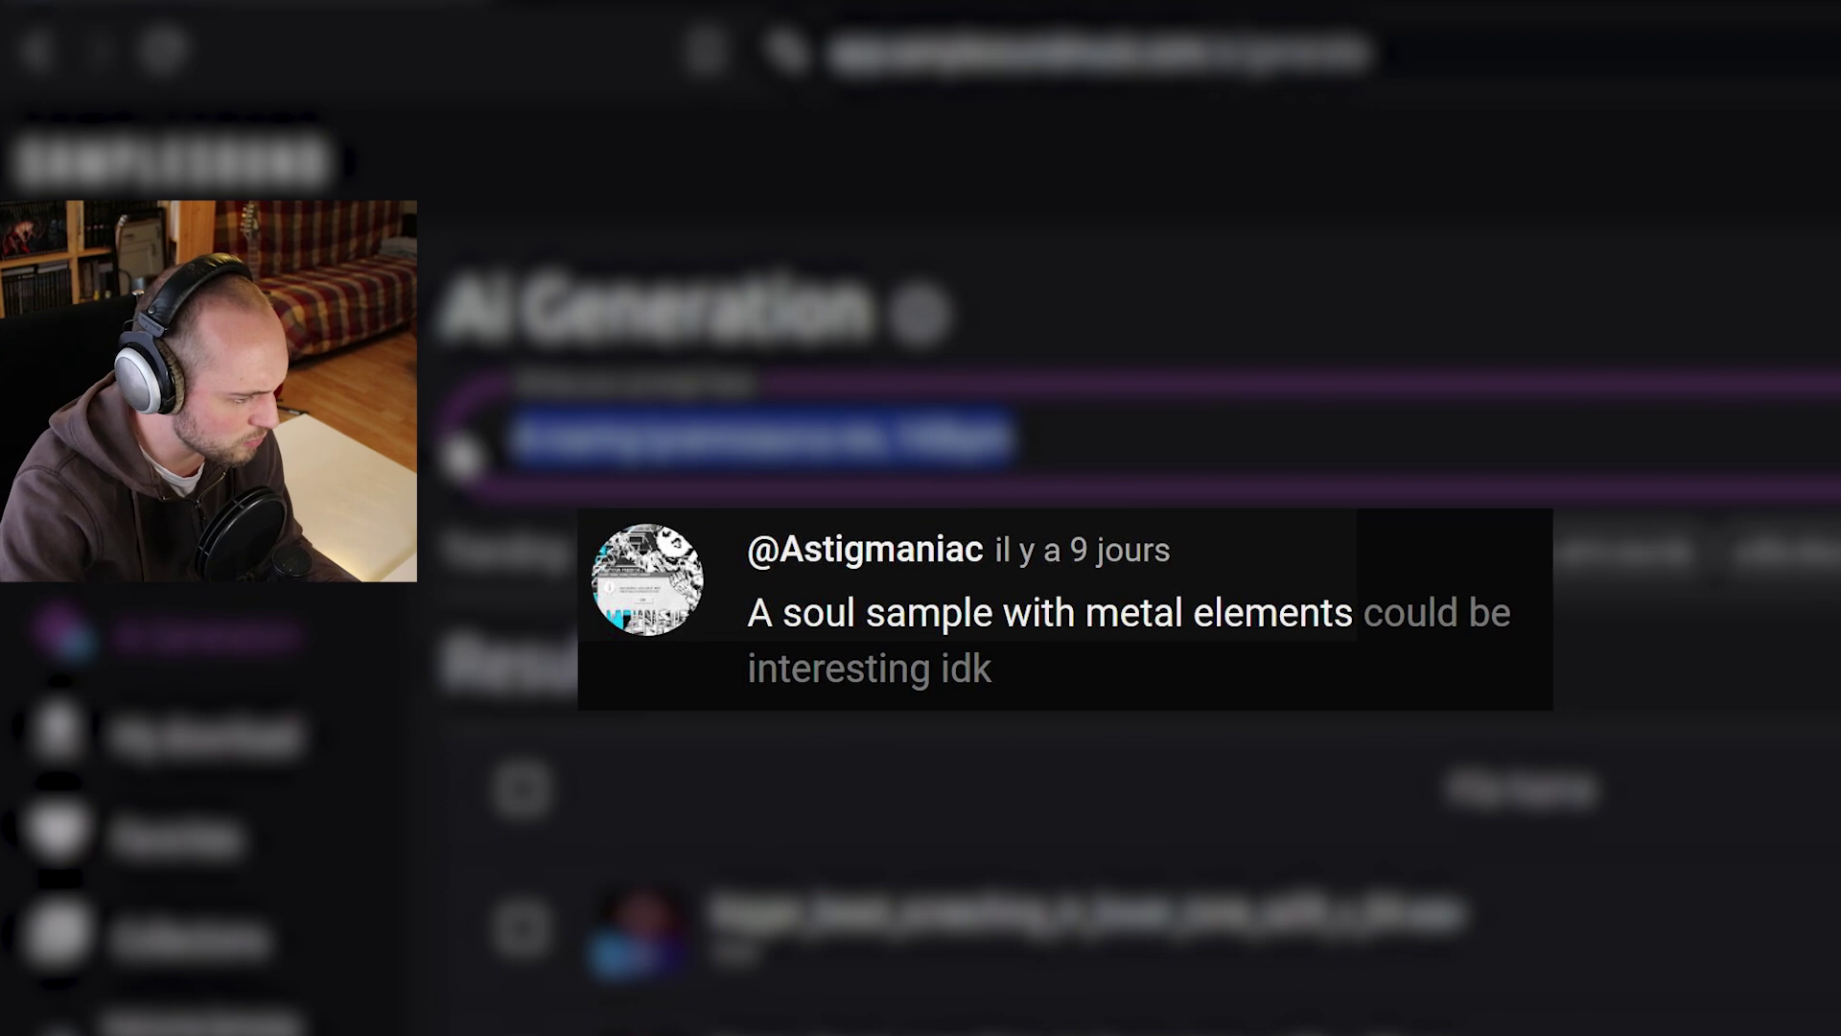
{"action": "type", "text": "A soul sample with metal elements"}
{"action": "type", "text": ", 140"}
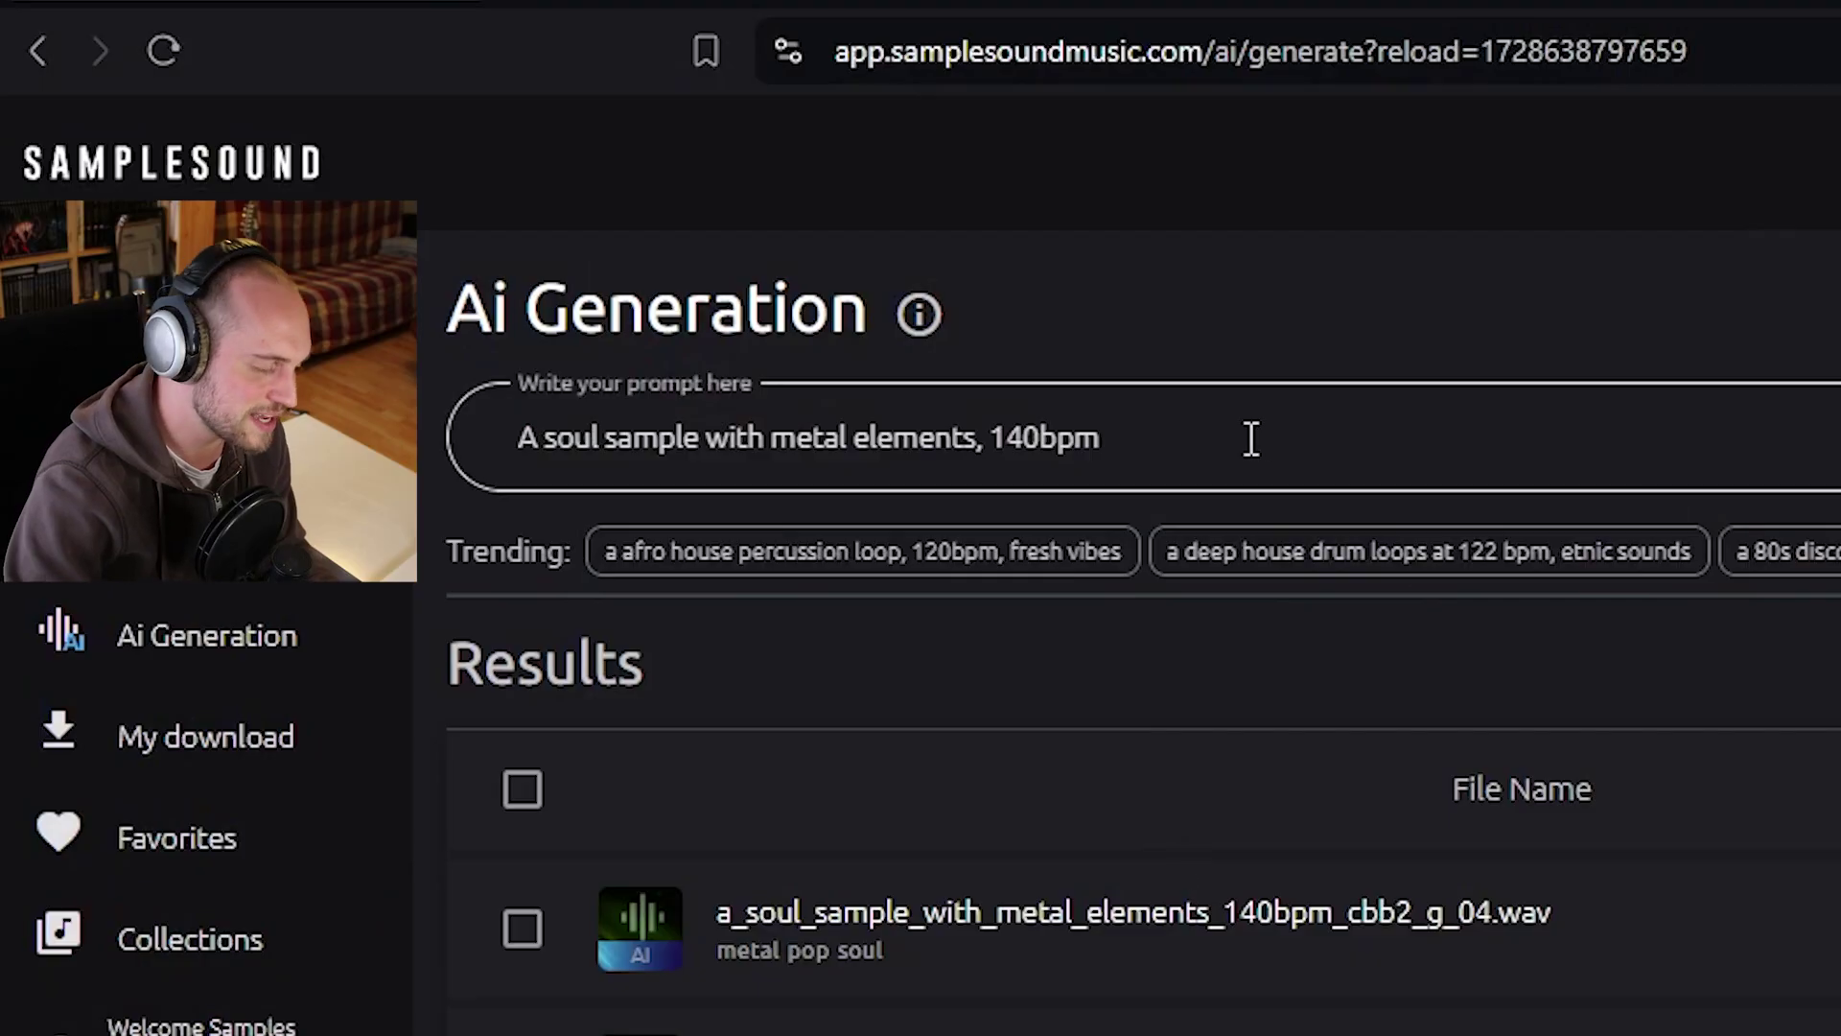
Rework the prompt into "A soul chord progression played by a metal band, 140bpm".
{"action": "left_click", "coordinate": [1252, 438]}
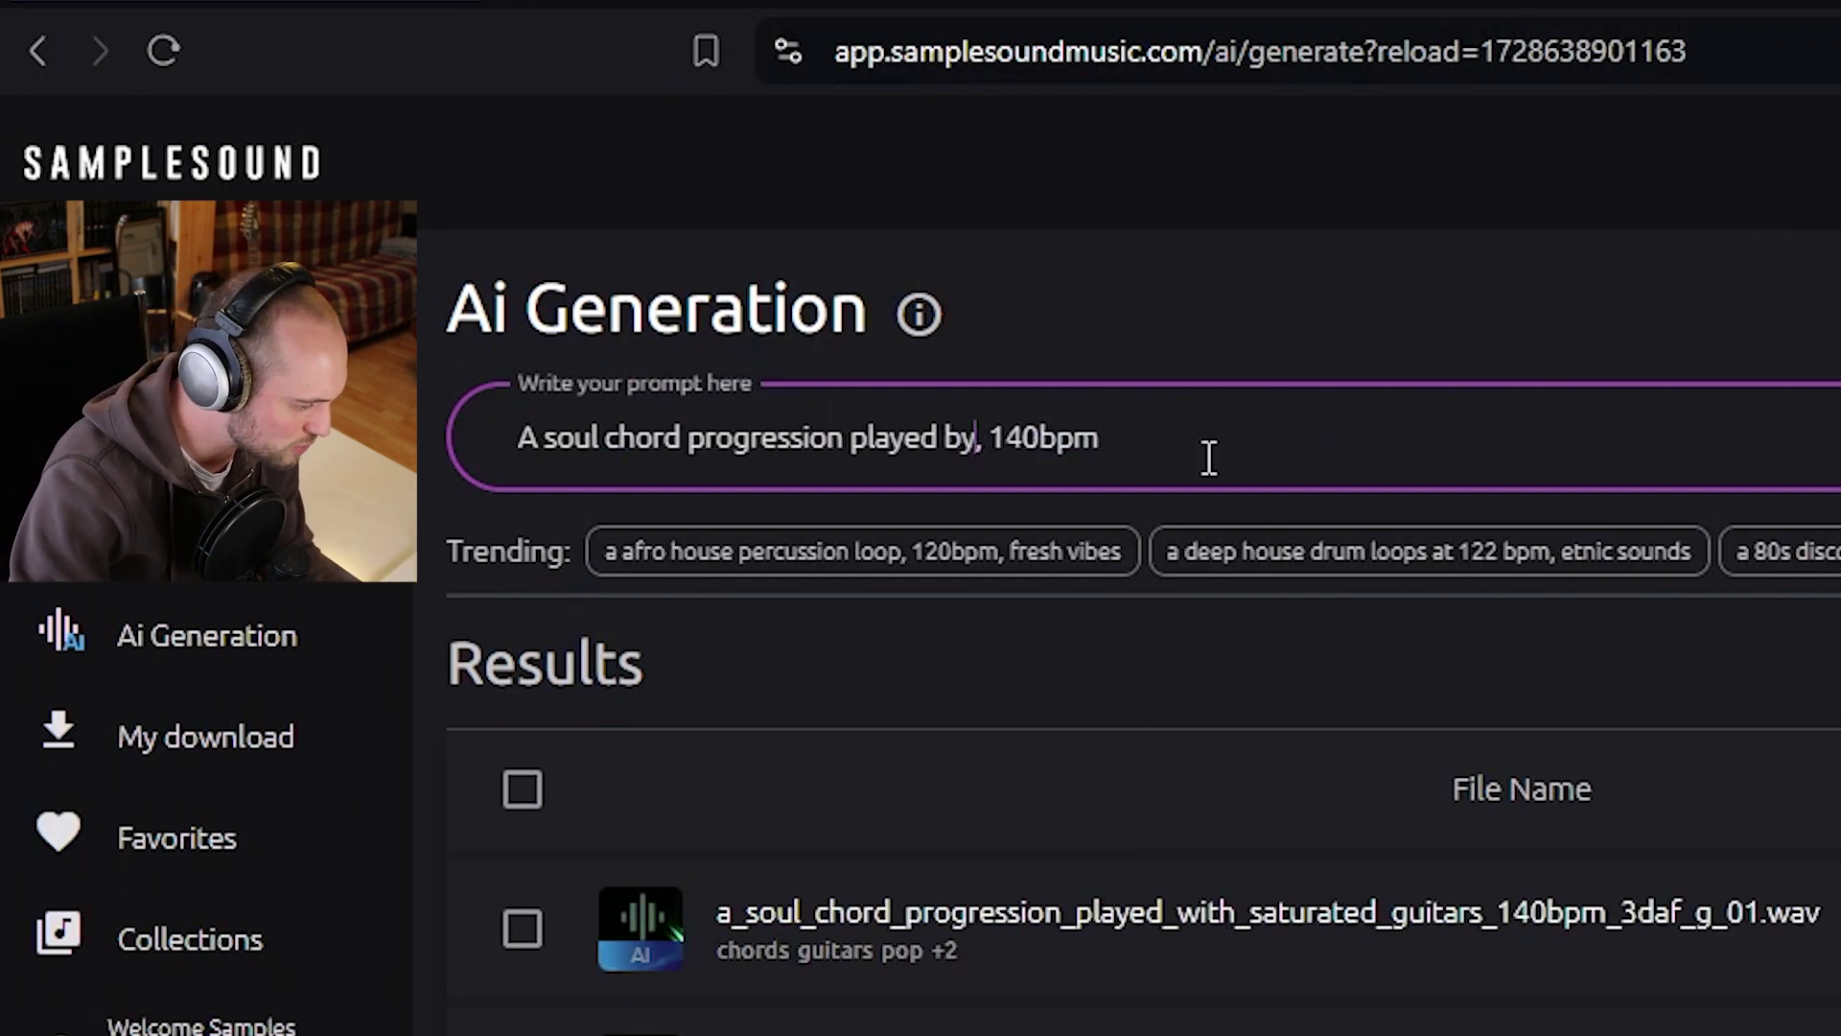
{"action": "type", "text": "a metal band"}
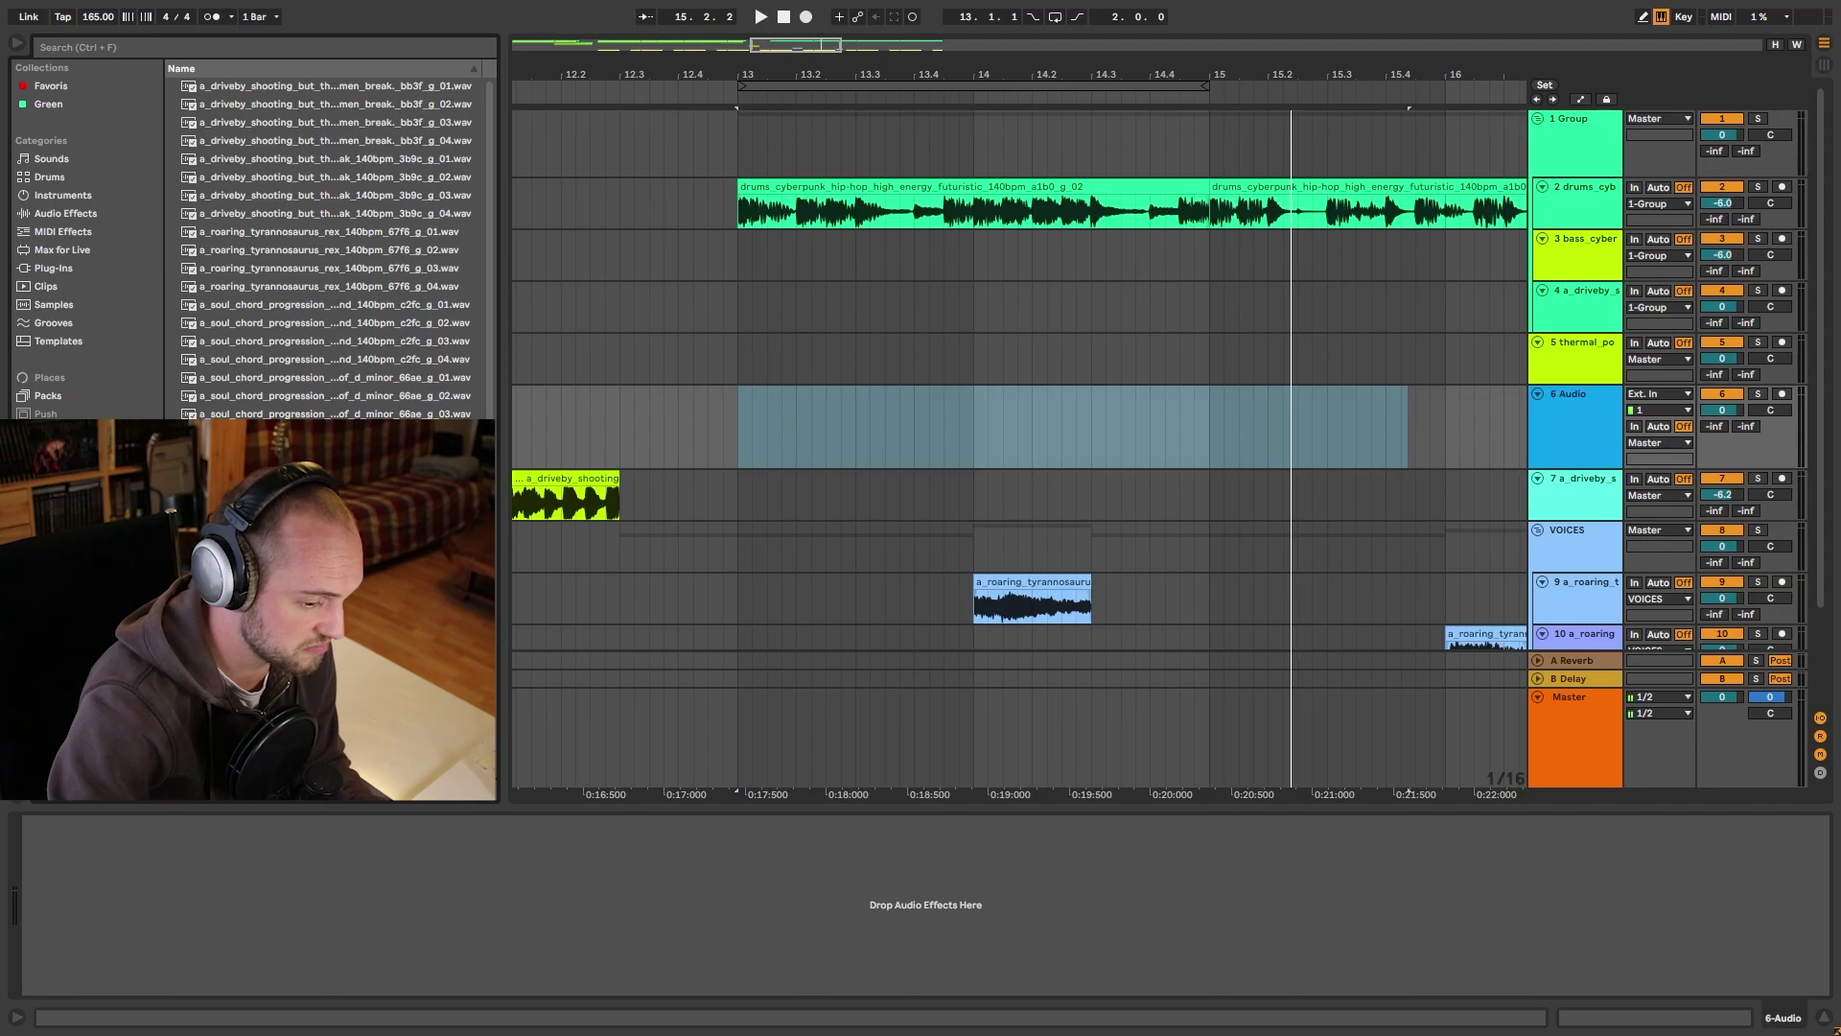
In Ableton Live, place soul chord progression sample 66ae_g_03 on the empty audio track at 13.1.1 and play it back.
{"action": "left_click_drag", "start_coordinate": [745, 426], "coordinate": [745, 425]}
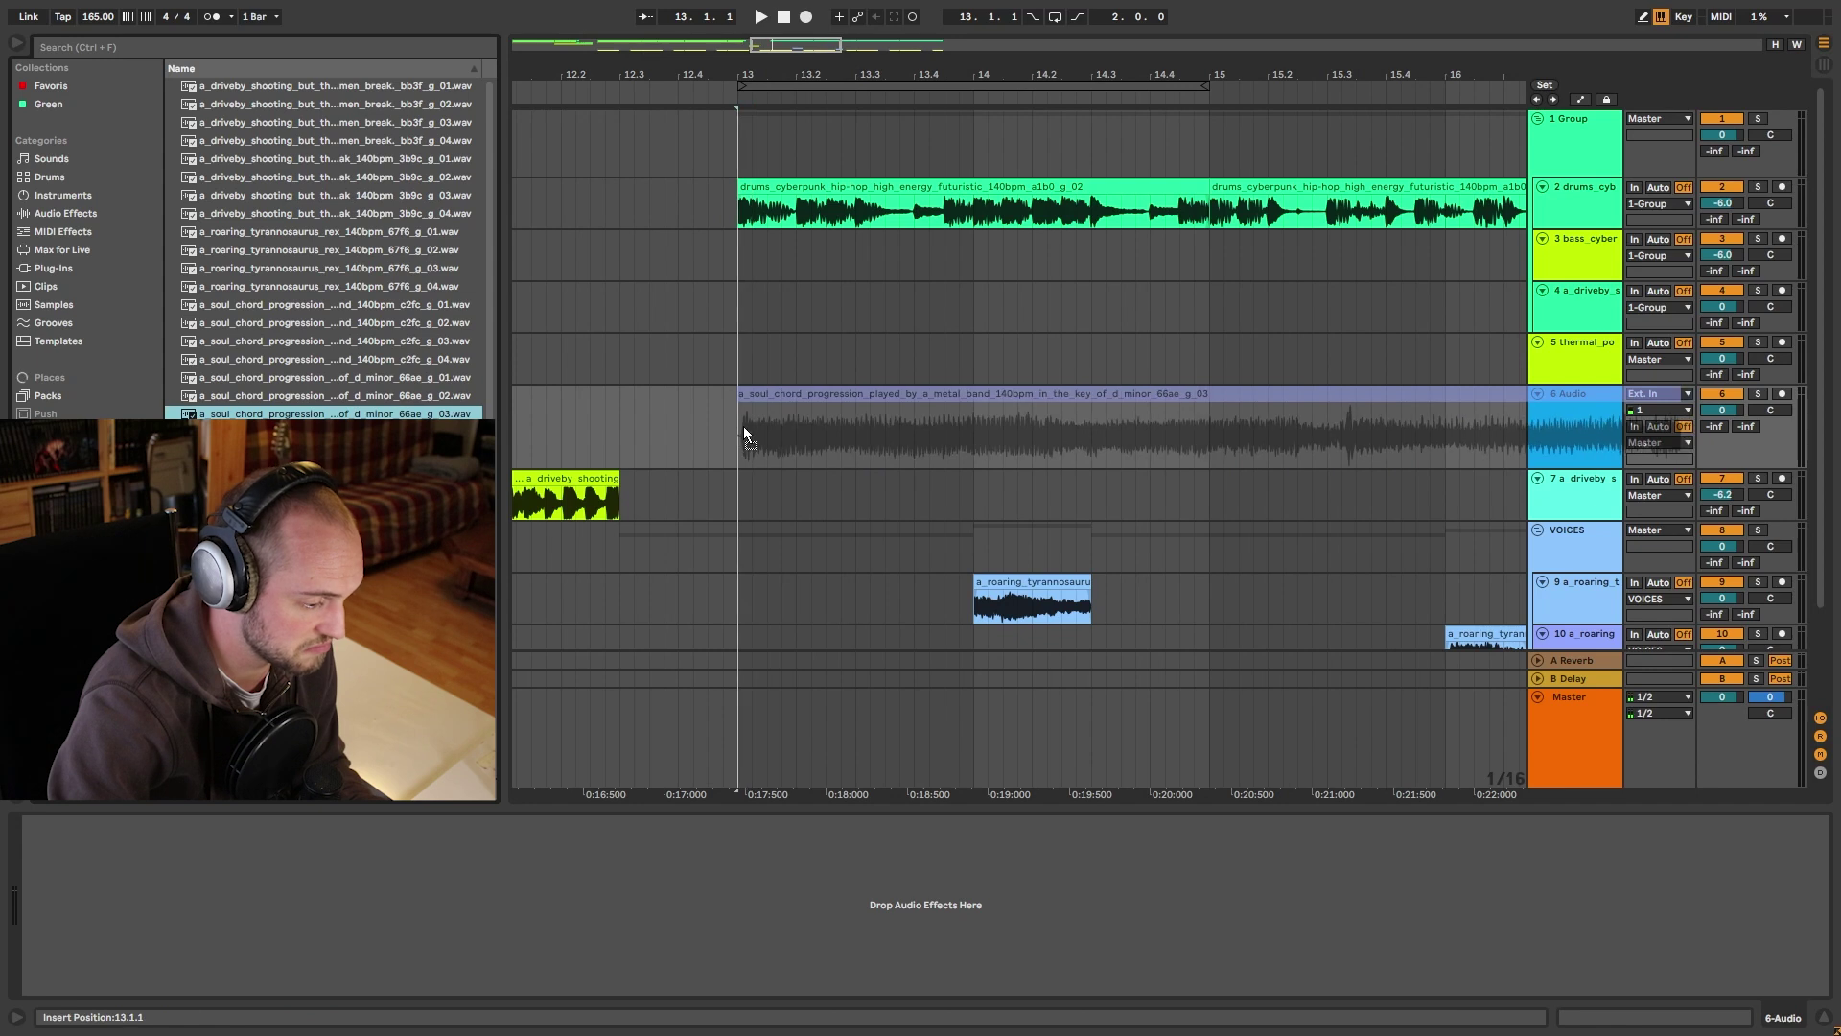
{"action": "key", "text": "minus"}
{"action": "key", "text": "space"}
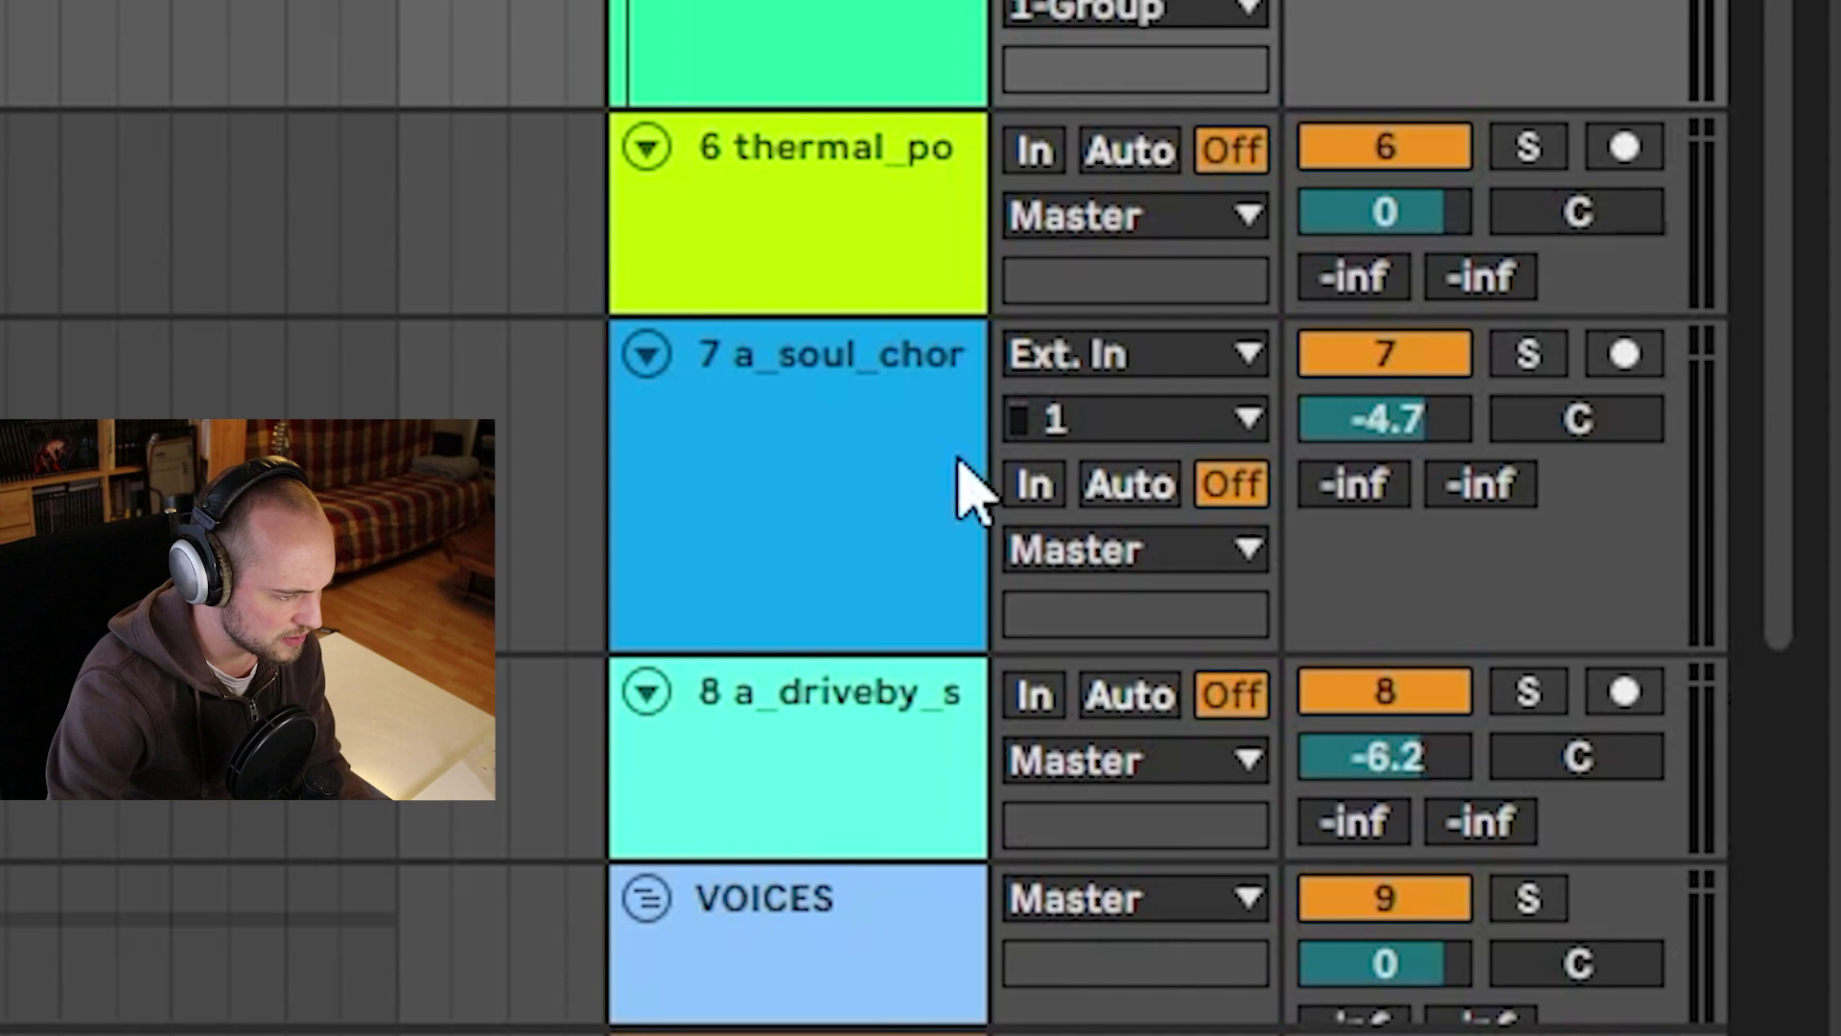
Shorten the second soul metal sample clip, starting at 13.3.1, to end at about 14.3.
{"action": "left_click", "coordinate": [1711, 394]}
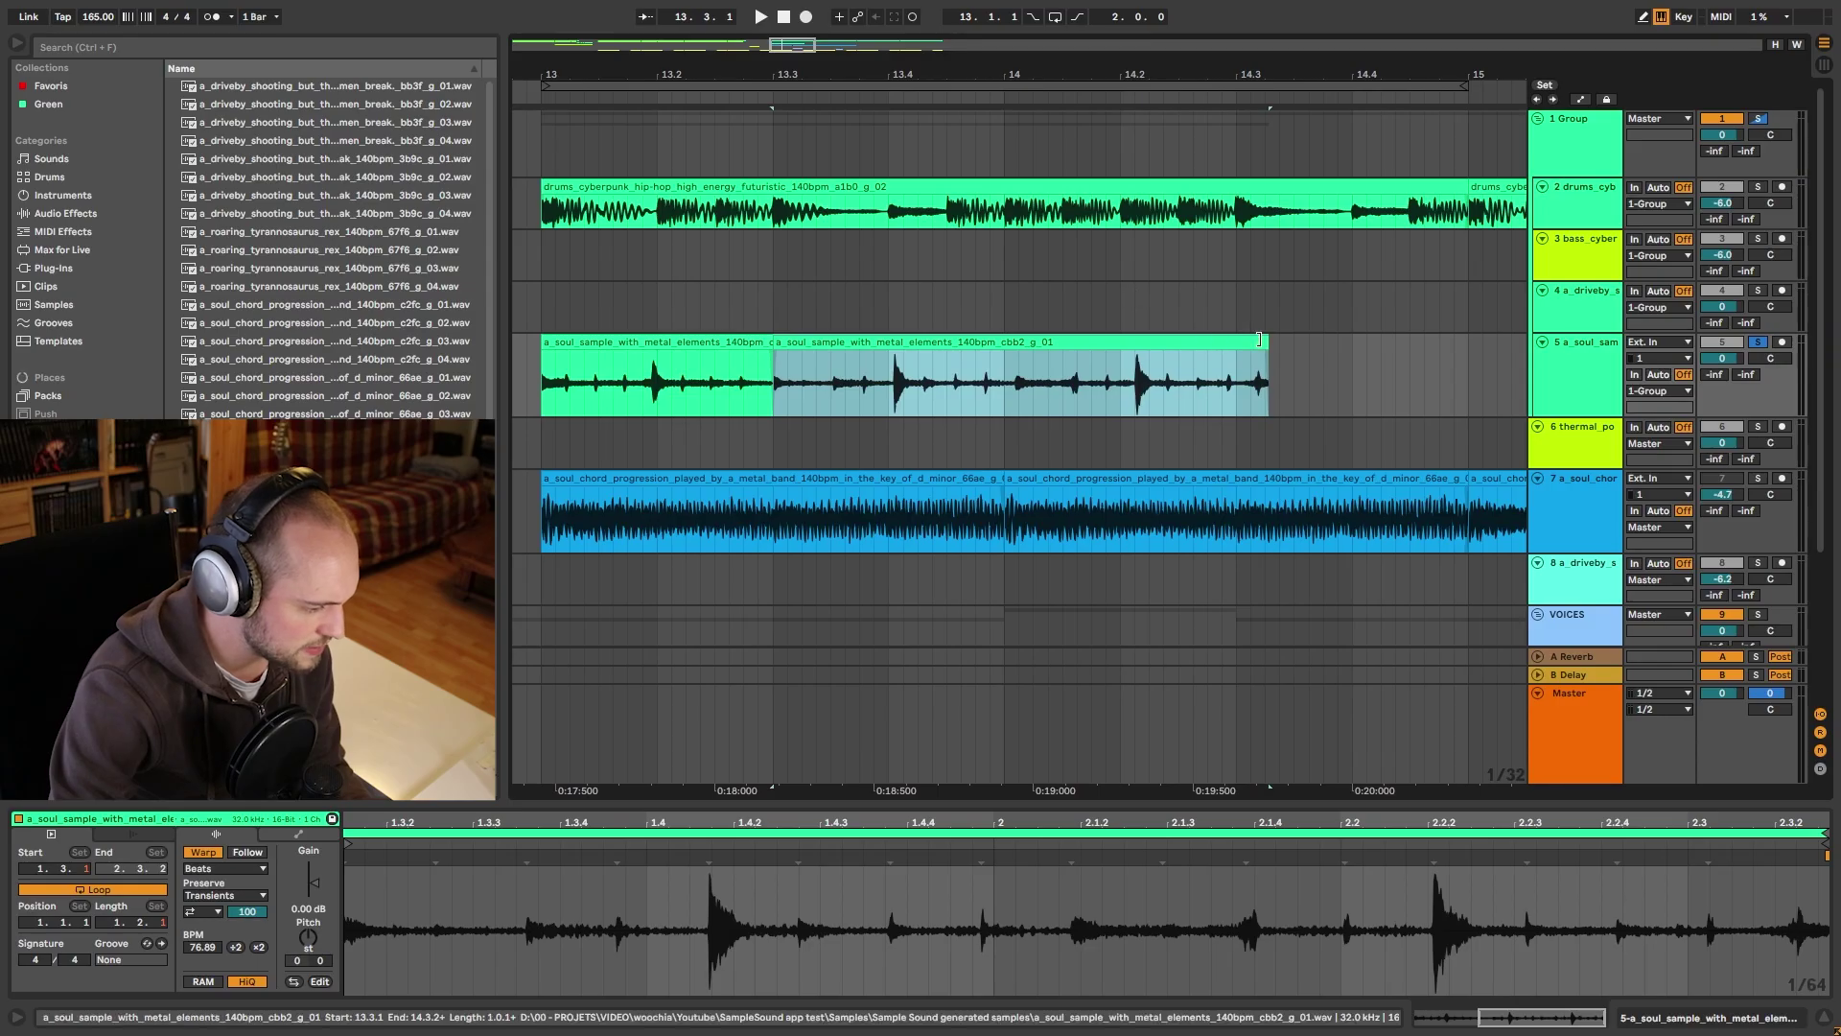
{"action": "left_click_drag", "start_coordinate": [1250, 338], "coordinate": [1248, 343]}
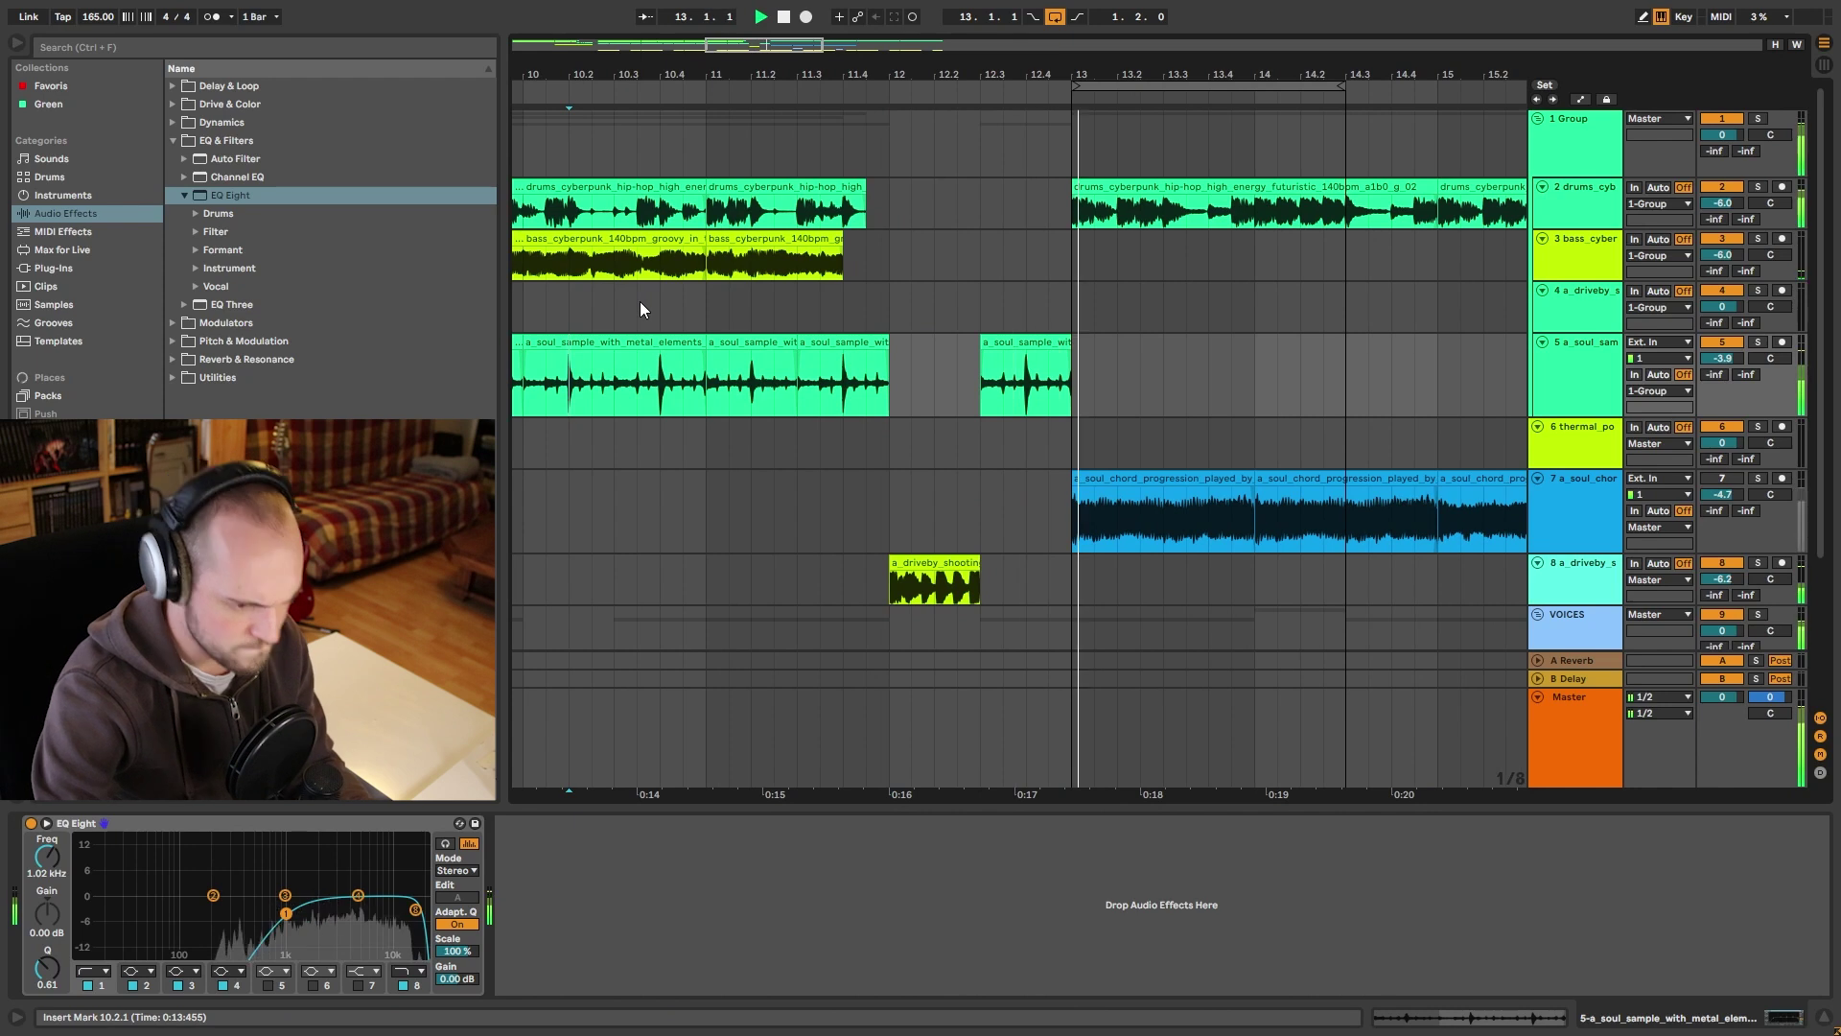
Fill bar 16 with a copy of the soul chord clip, duplicate the bar 17 clip to bar 18, and play the arrangement.
{"action": "scroll", "coordinate": [1003, 115], "scroll_direction": "down", "scroll_amount": 8}
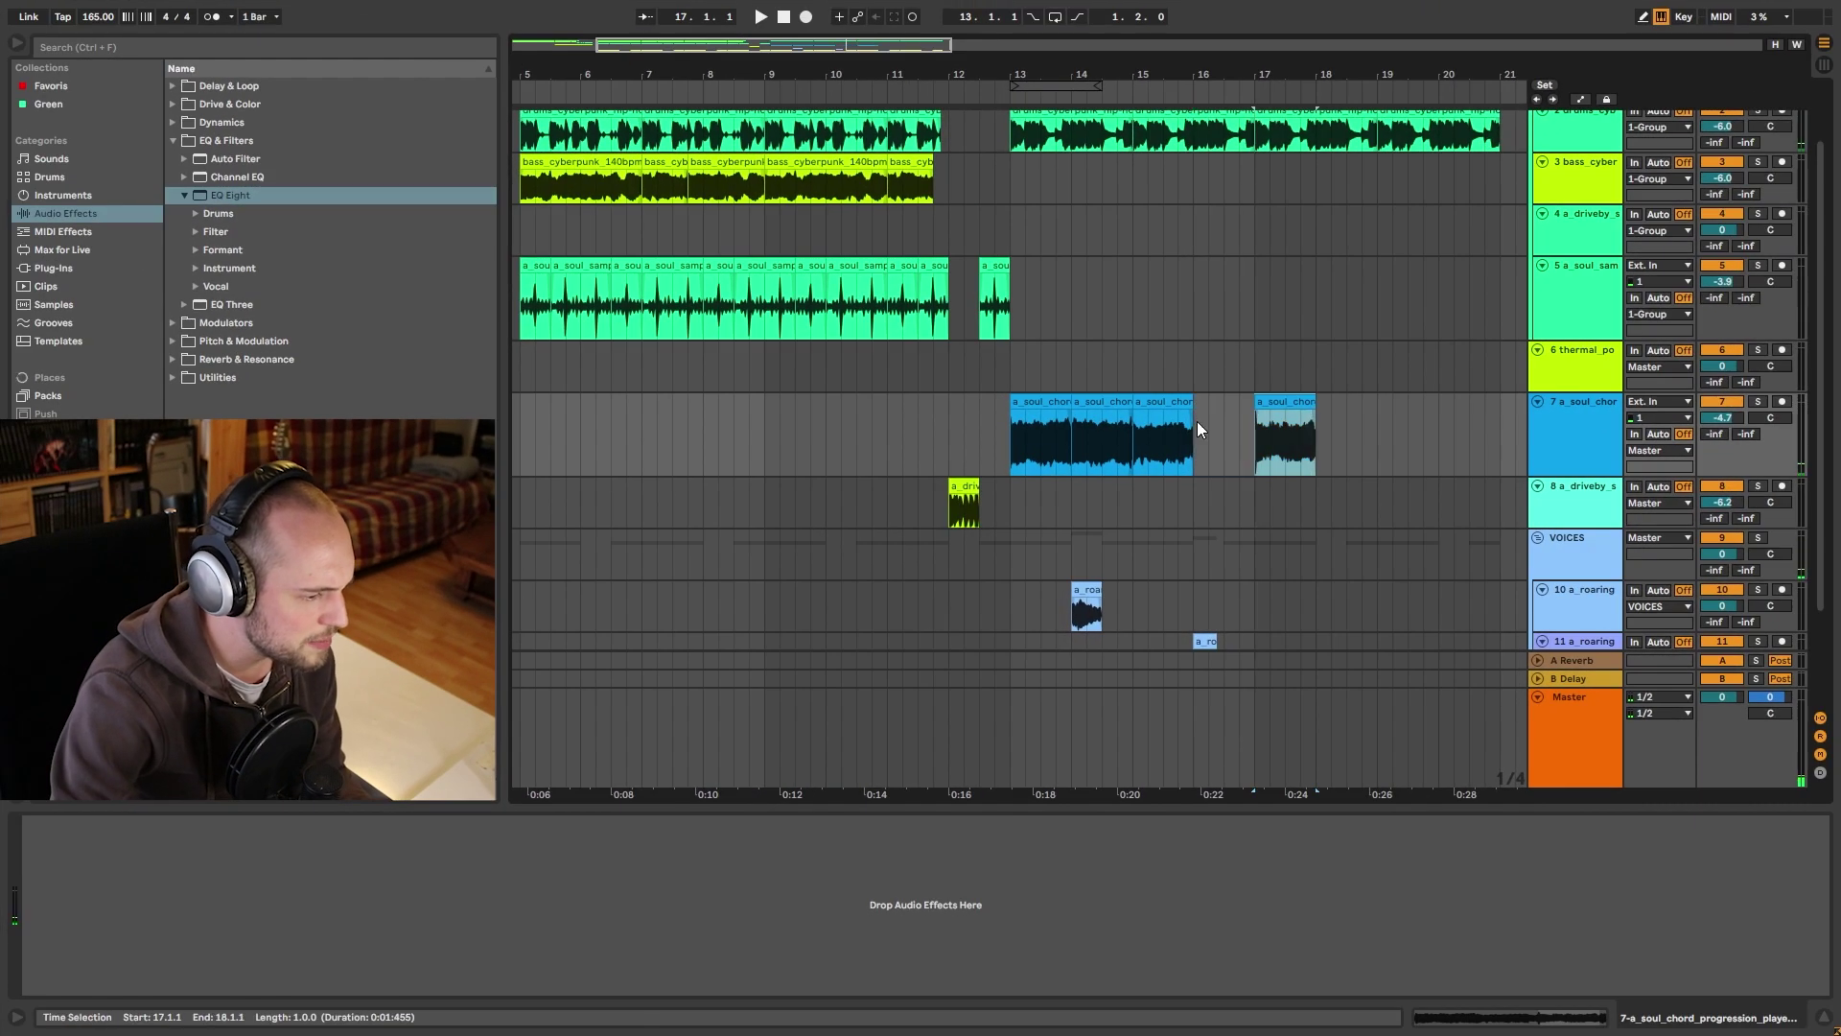
{"action": "left_click", "coordinate": [1197, 422]}
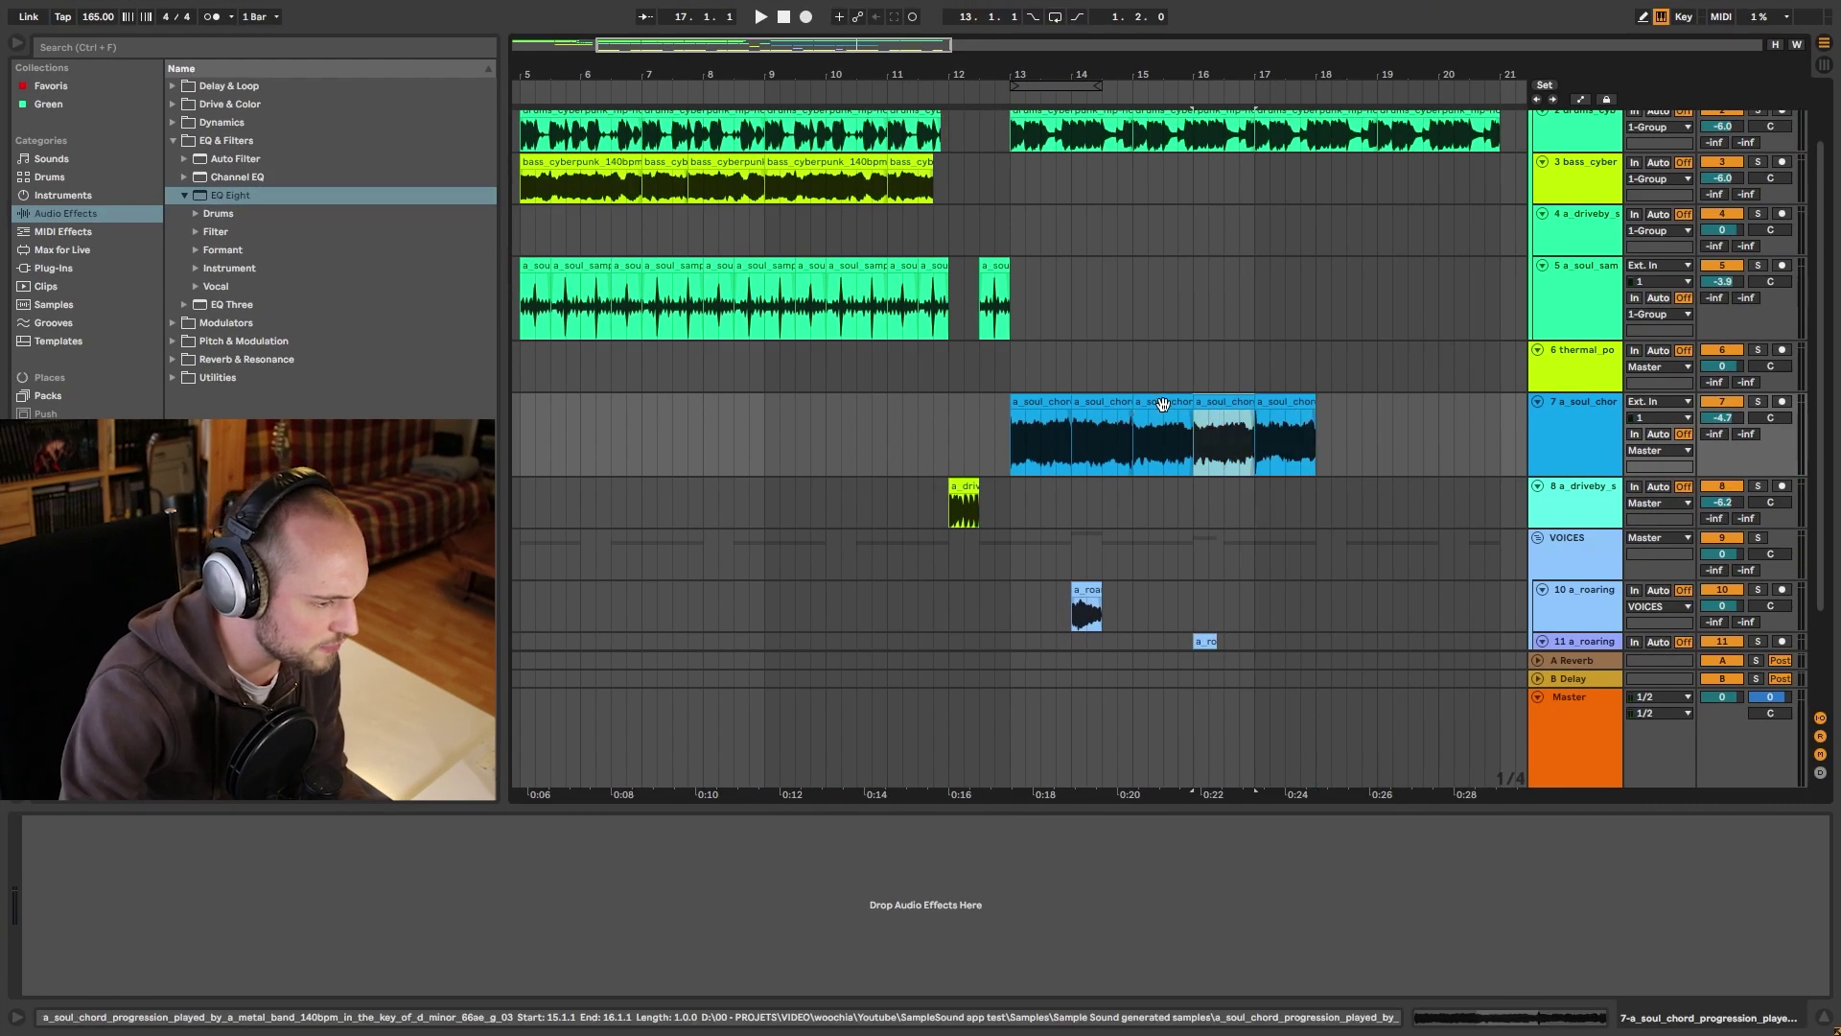
{"action": "left_click", "coordinate": [1278, 403]}
{"action": "key", "text": "ctrl+d"}
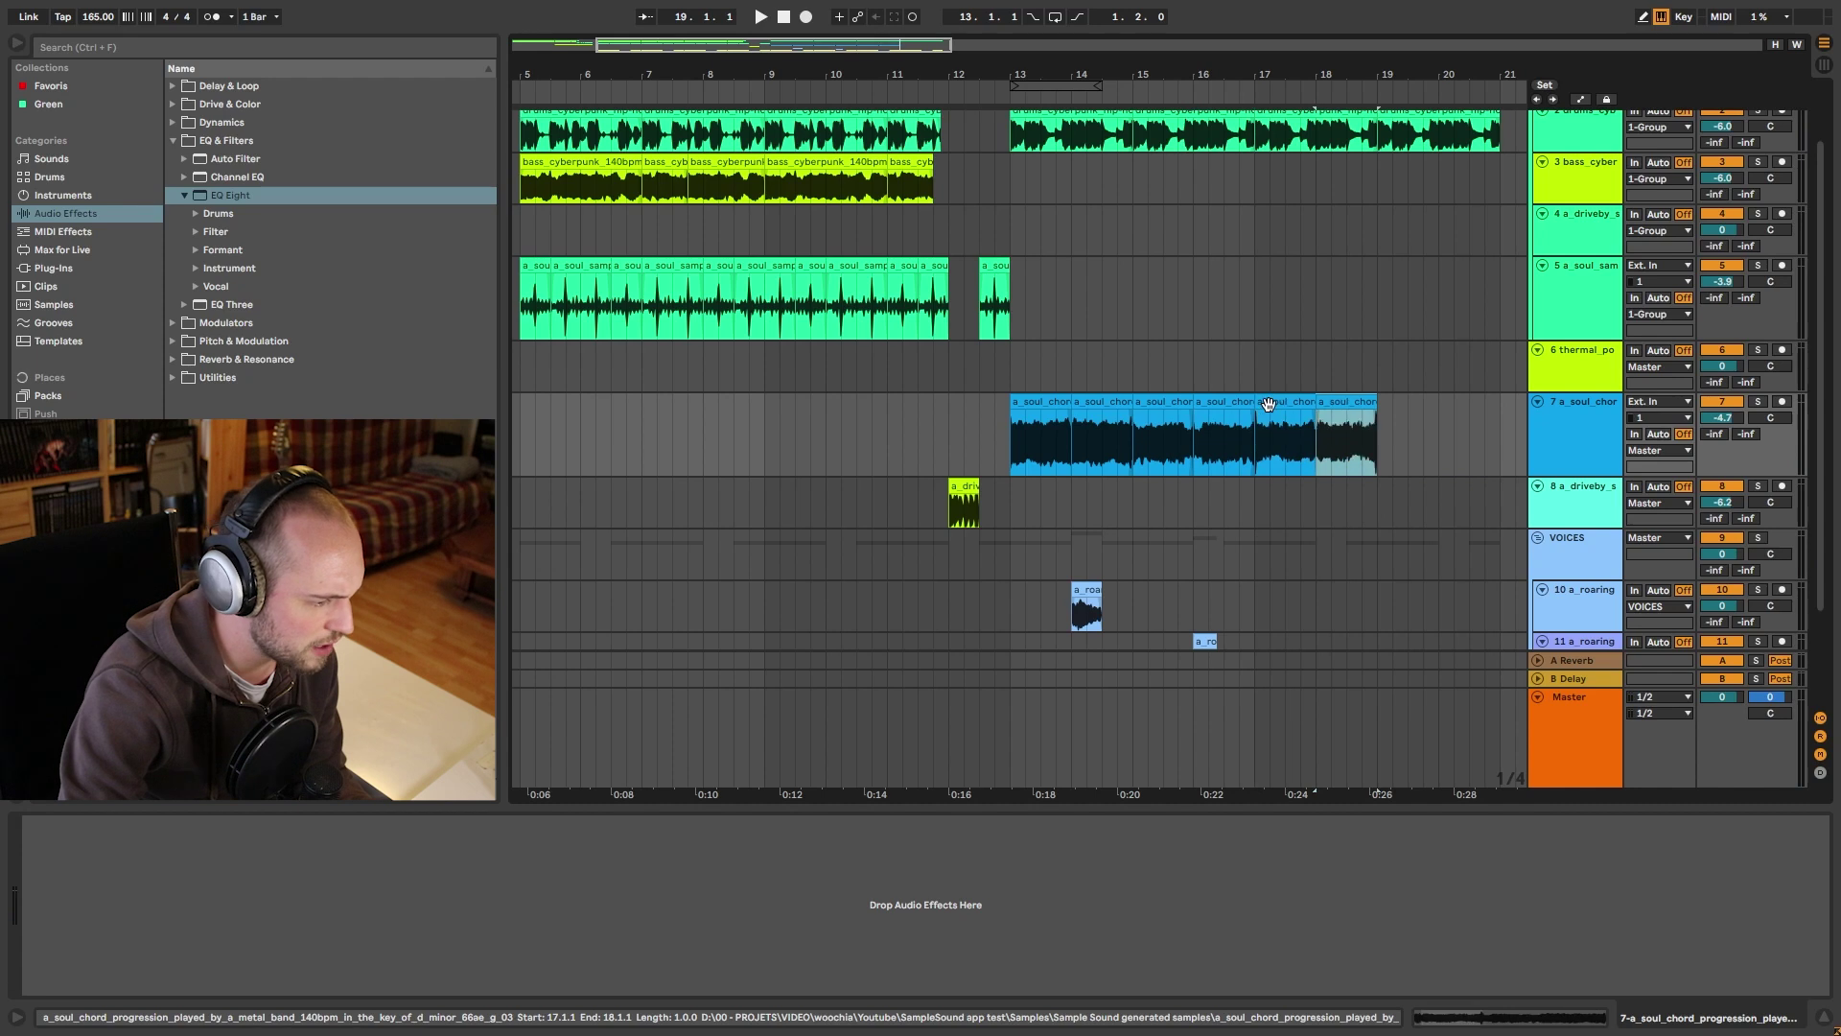
{"action": "key", "text": "space"}
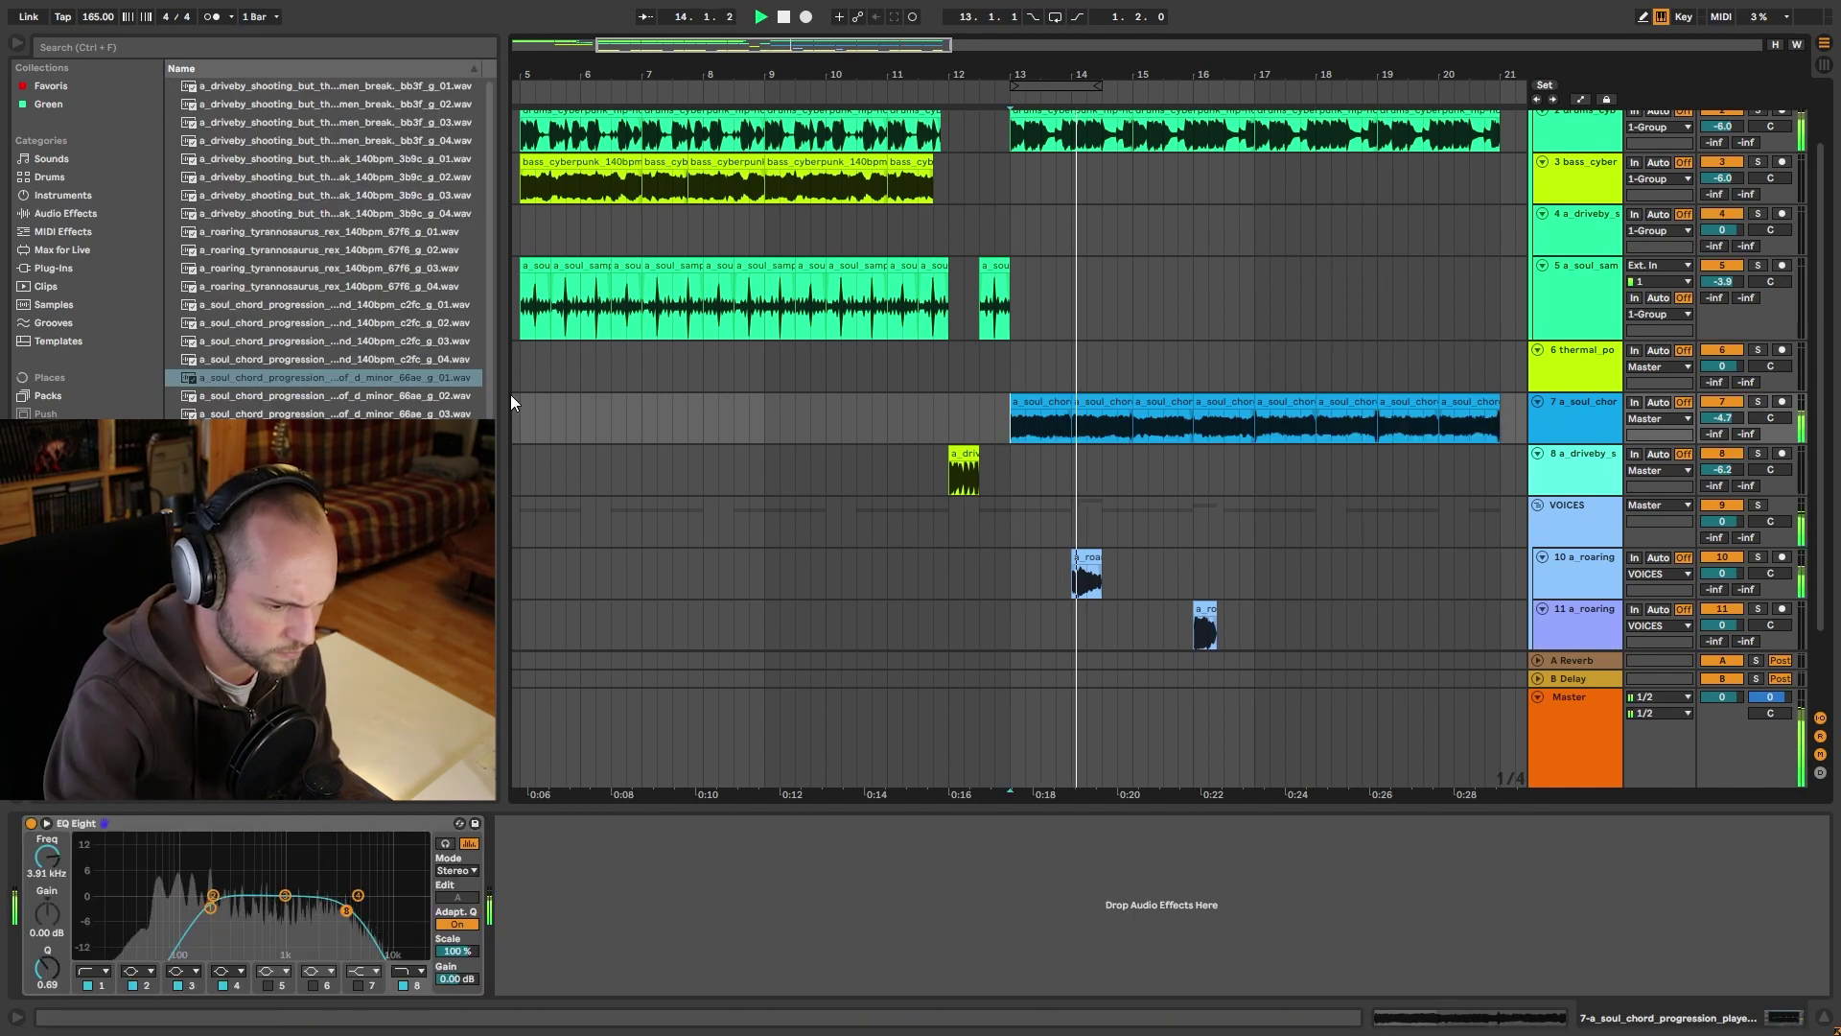
Widen the browser, move the soul chord clips from bar 13 to start at bar 21, and listen to the arrangement.
{"action": "left_click_drag", "start_coordinate": [498, 419], "coordinate": [601, 418]}
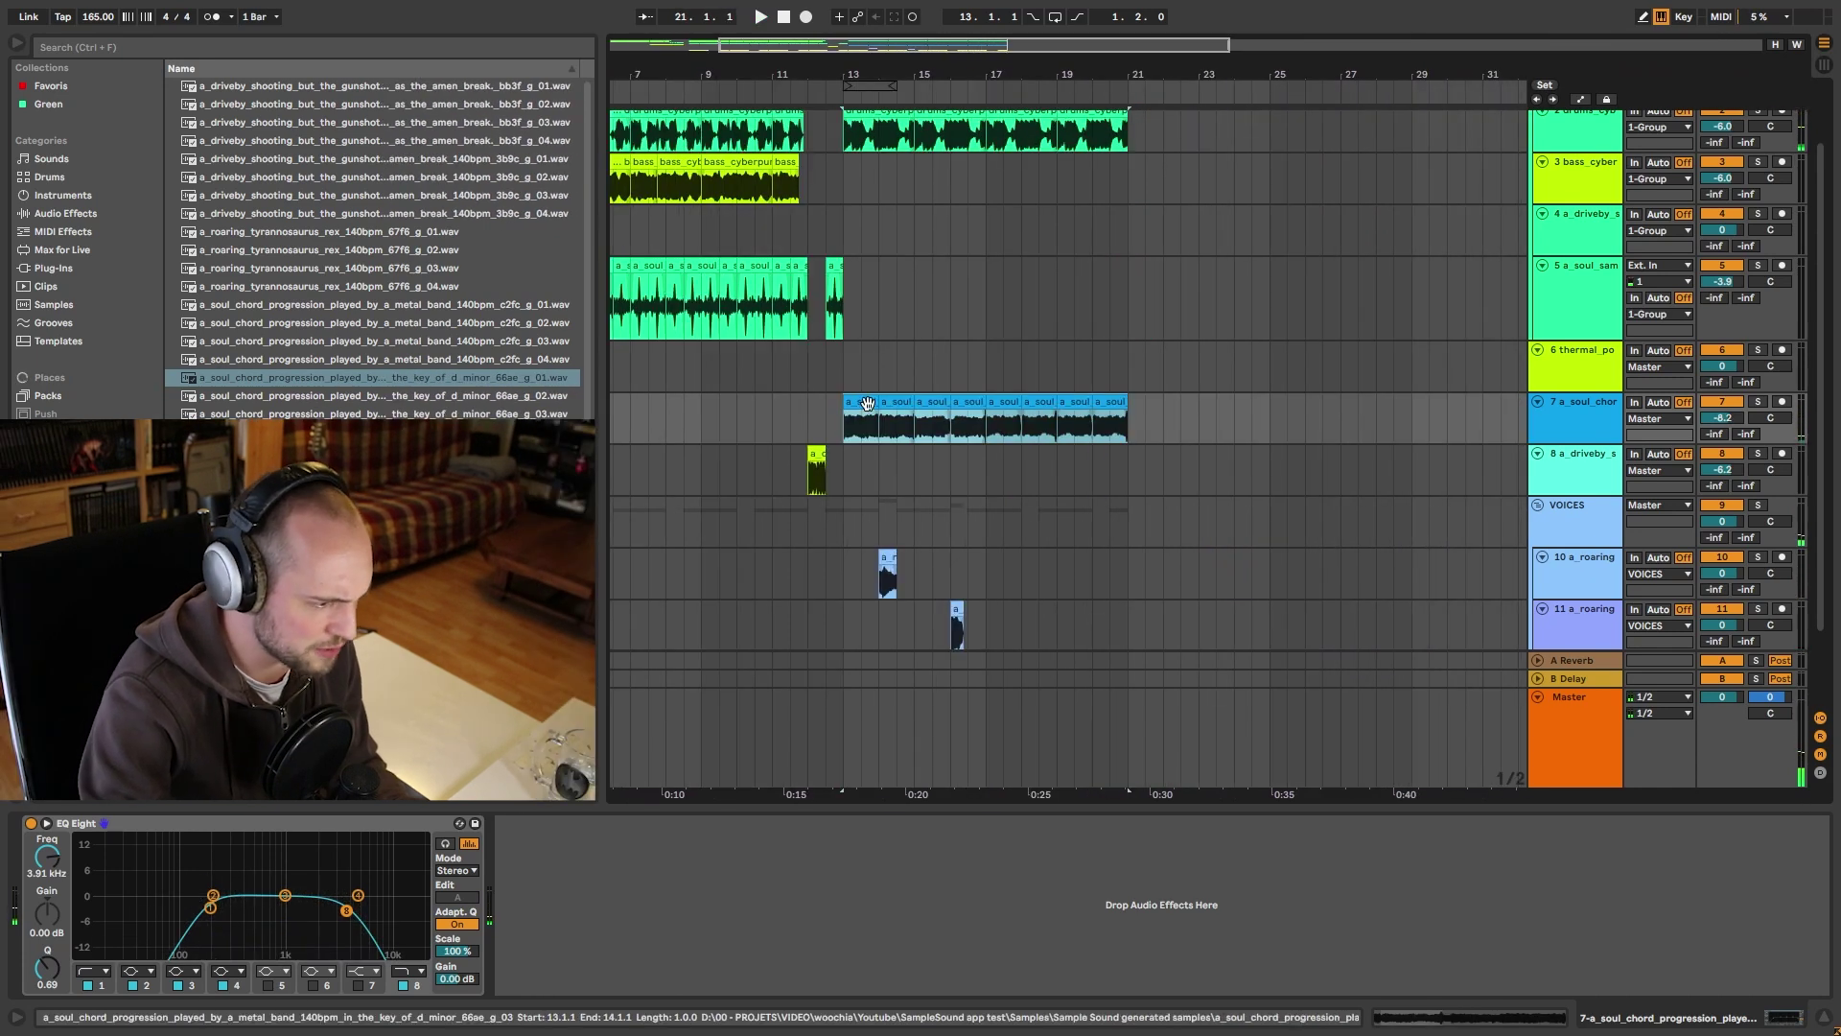
{"action": "left_click_drag", "start_coordinate": [867, 403], "coordinate": [1153, 412]}
{"action": "scroll", "coordinate": [1153, 412], "scroll_direction": "up", "scroll_amount": 2}
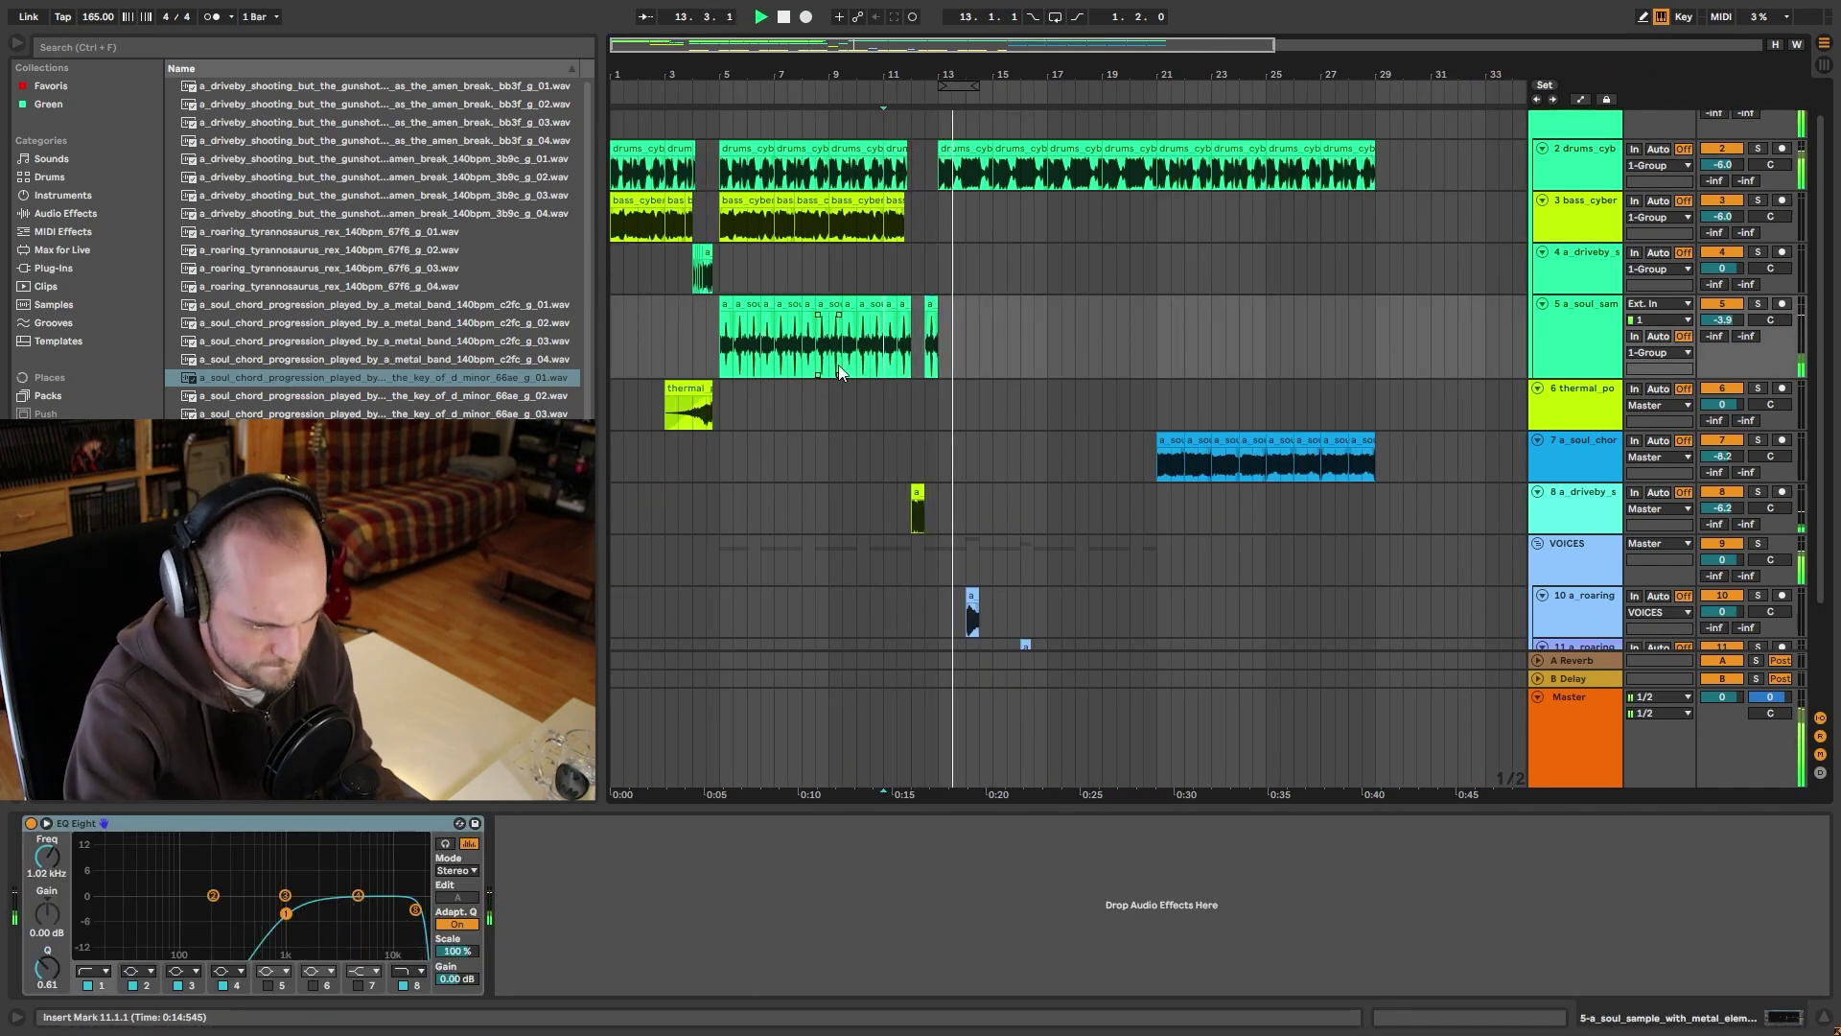
{"action": "scroll", "coordinate": [832, 347], "scroll_direction": "down", "scroll_amount": 1}
{"action": "scroll", "coordinate": [832, 347], "scroll_direction": "down", "scroll_amount": 1}
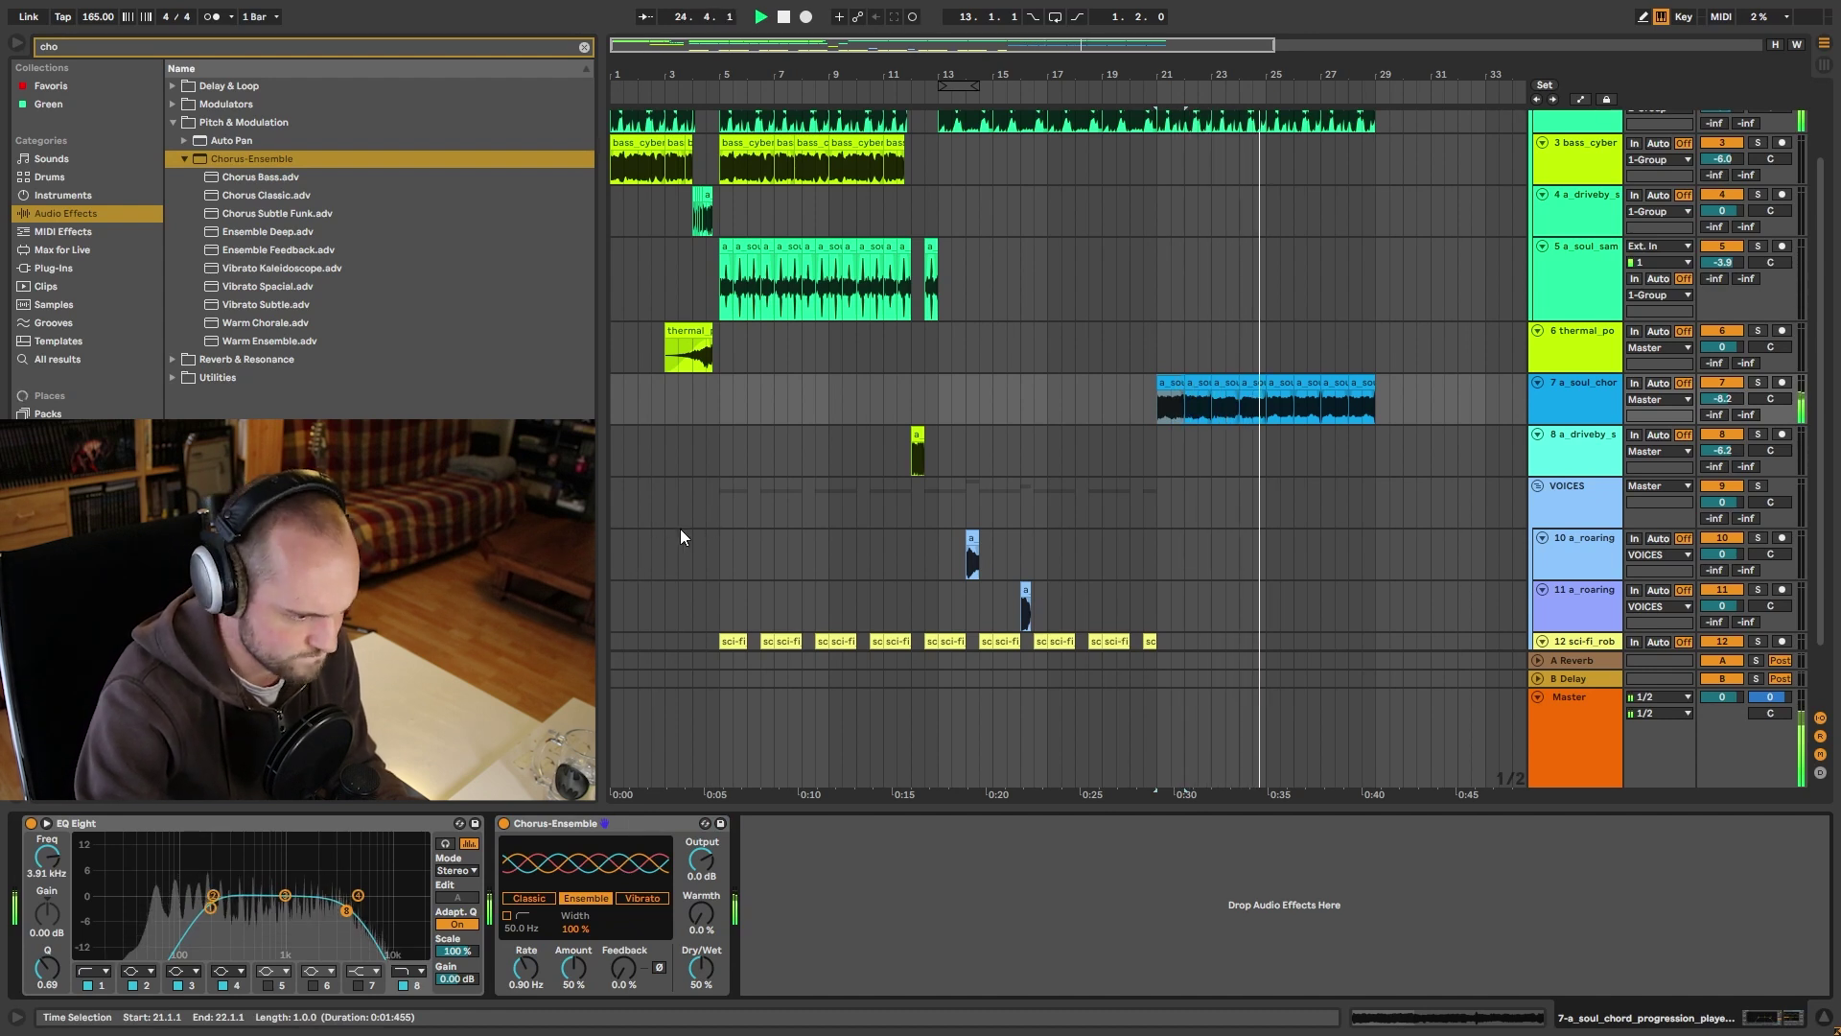
{"action": "key", "text": "space"}
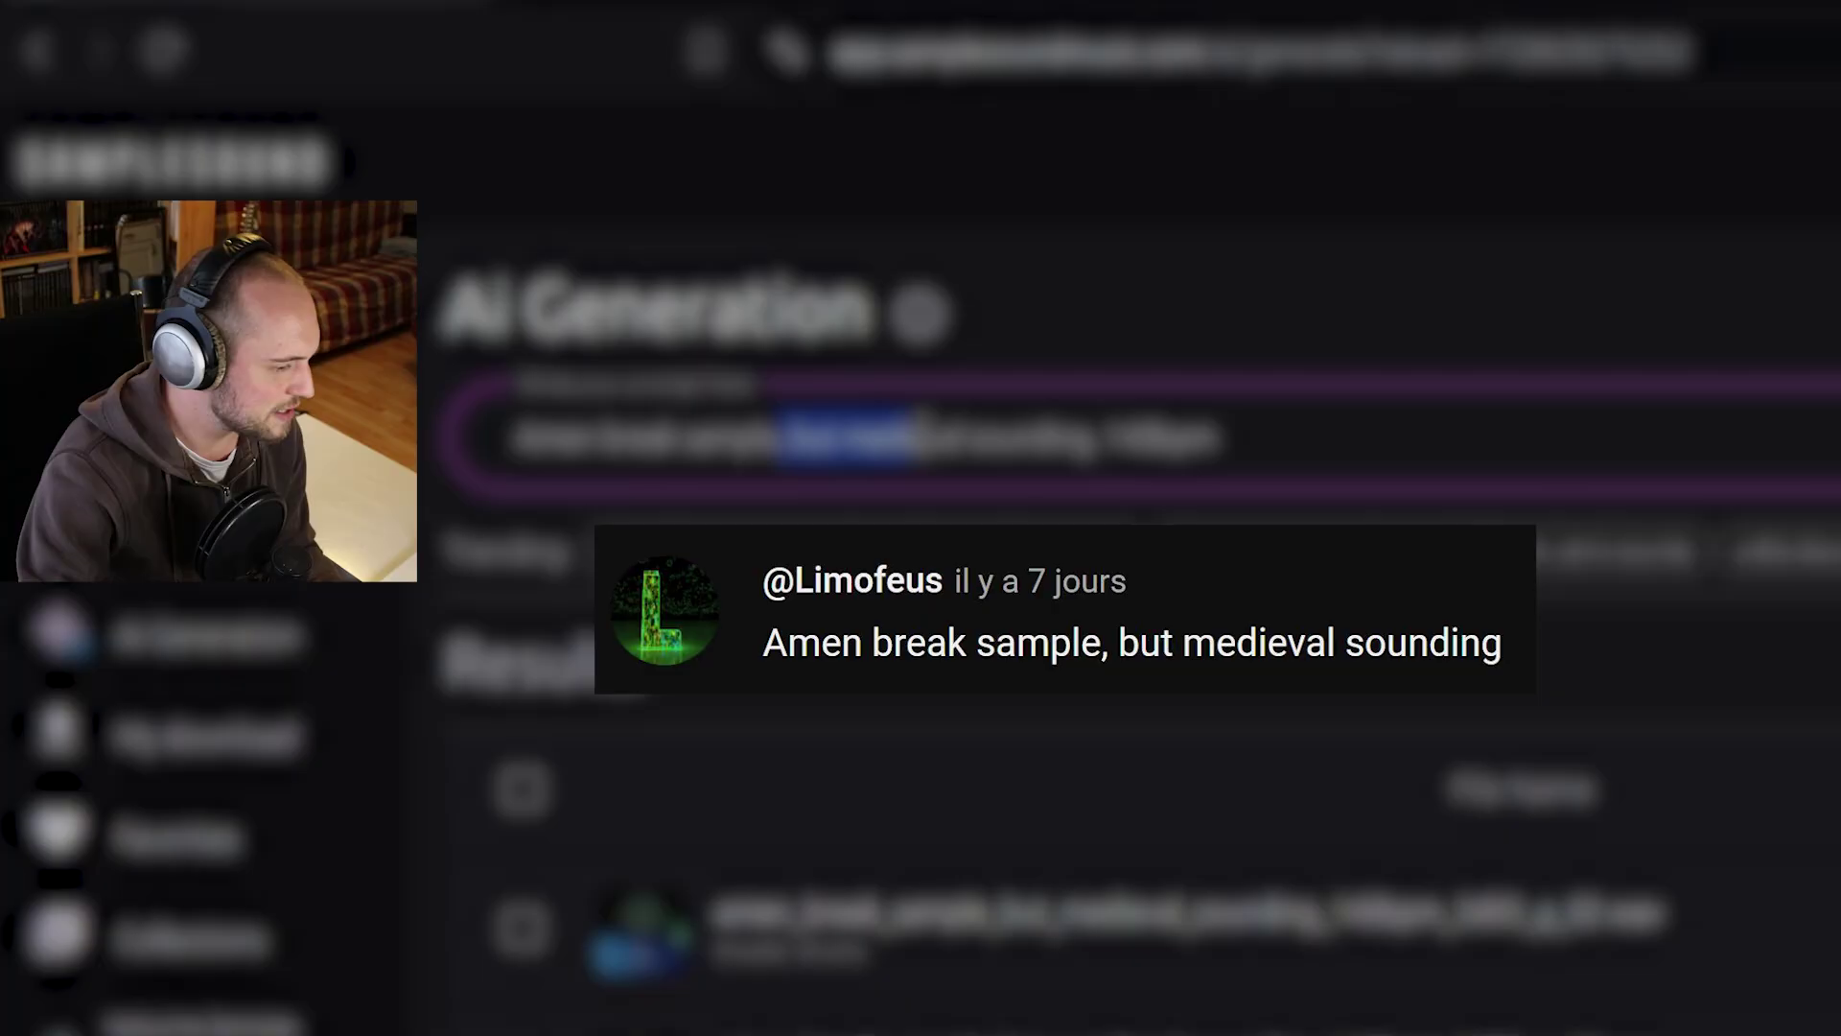
In Samplesound, change the amen break prompt to "Amen break sample played on medieval percussions, 140bpm" and preview the first generated sample.
{"action": "key", "text": "BackSpace"}
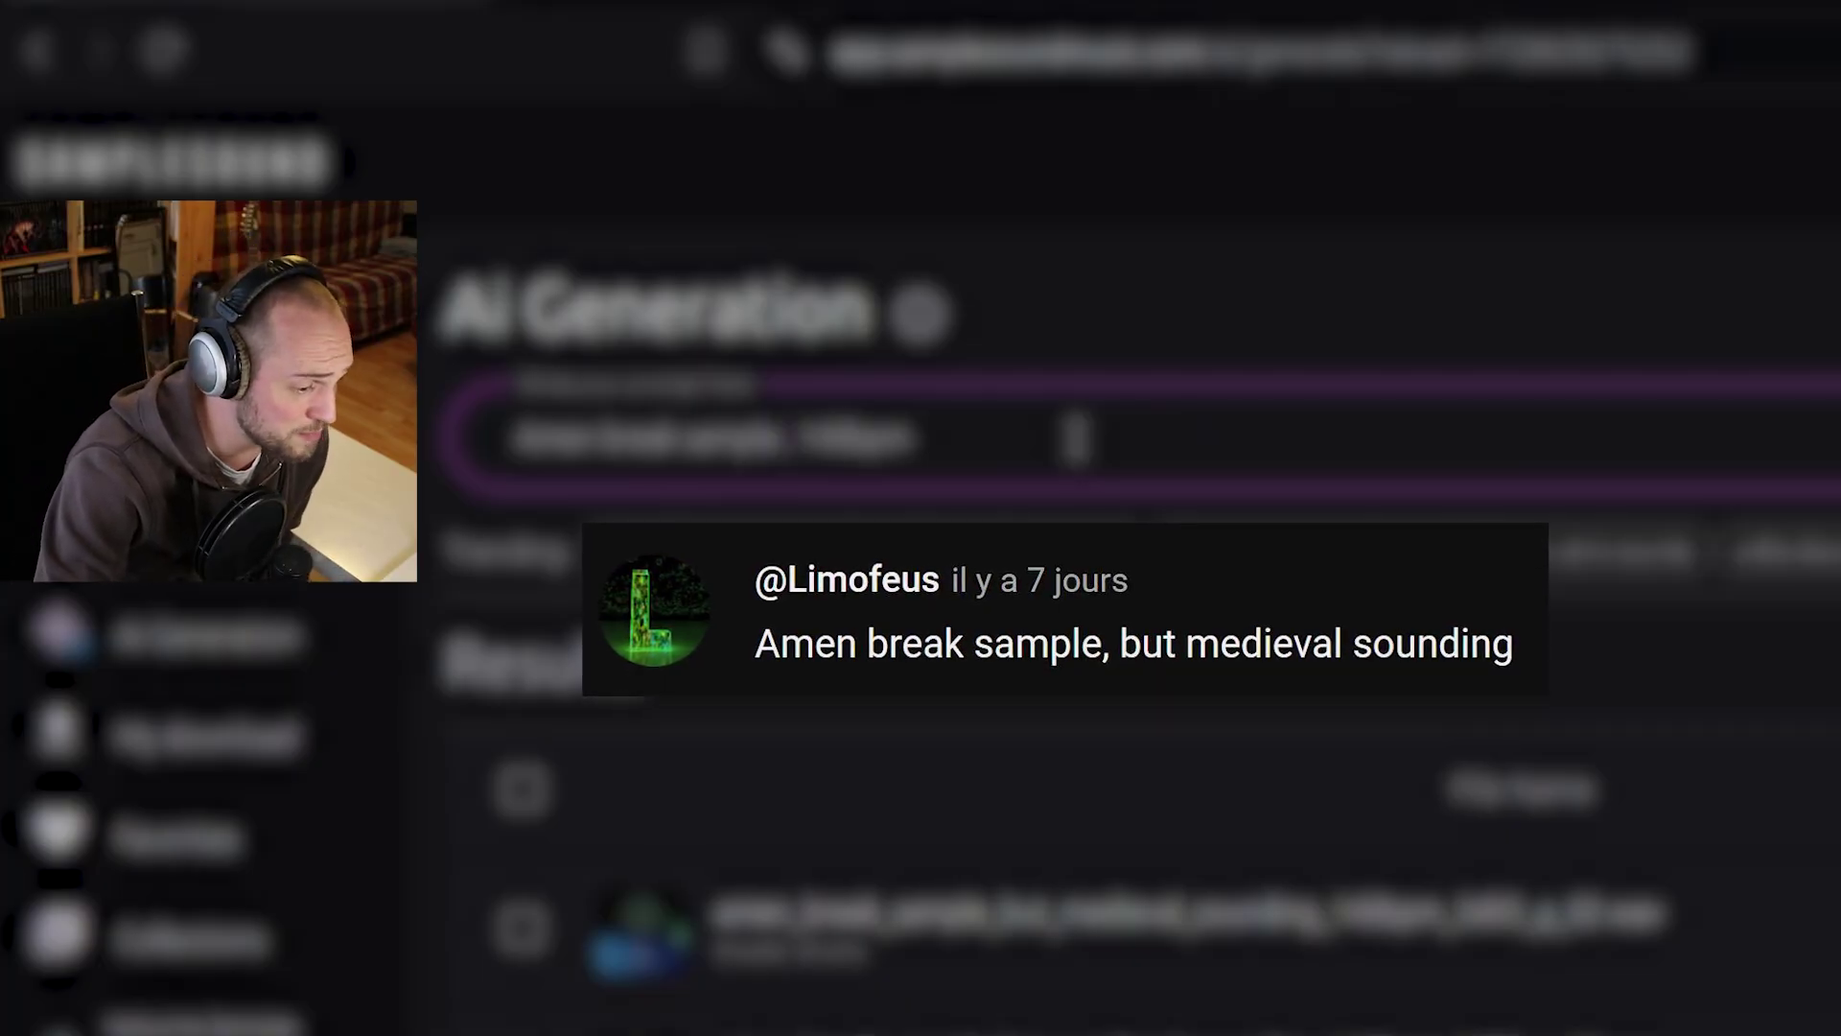
{"action": "type", "text": "played on medieval percussions"}
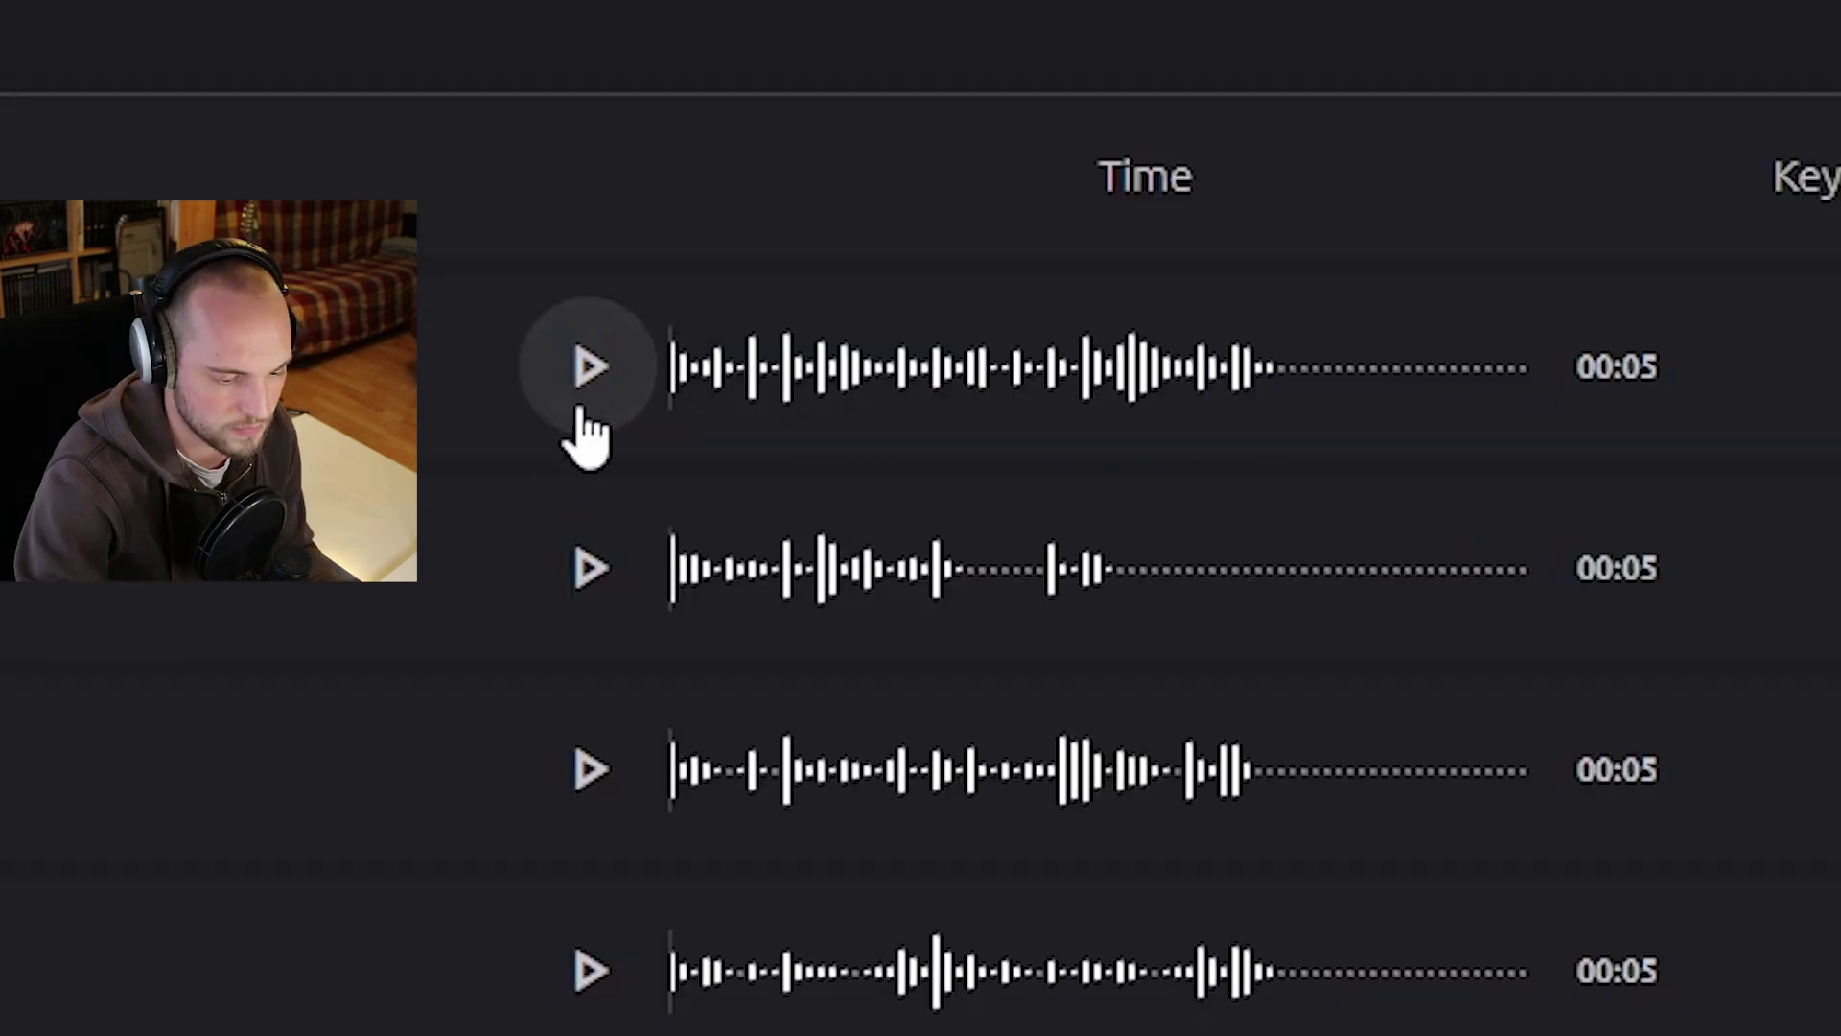
{"action": "left_click", "coordinate": [577, 395]}
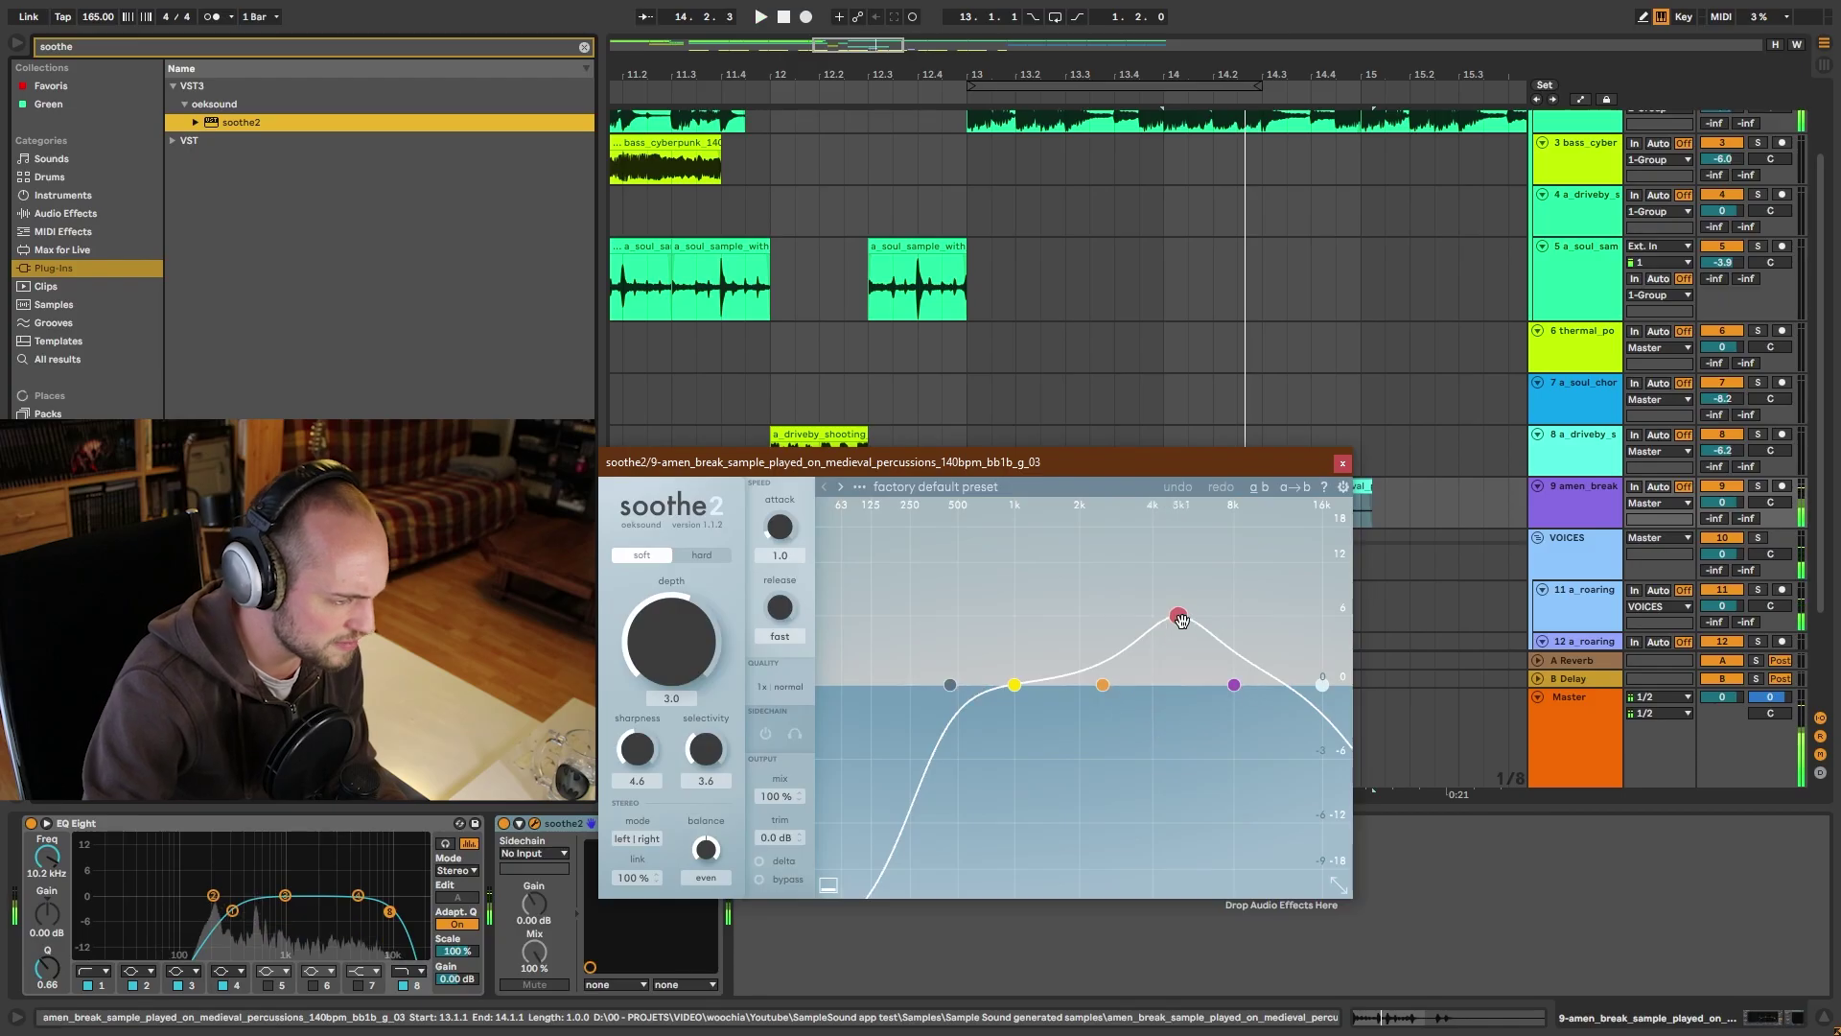
In Ableton Live, shift the red peak band of soothe2 on the amen break track to a lower frequency.
{"action": "left_click_drag", "start_coordinate": [1175, 614], "coordinate": [1072, 602]}
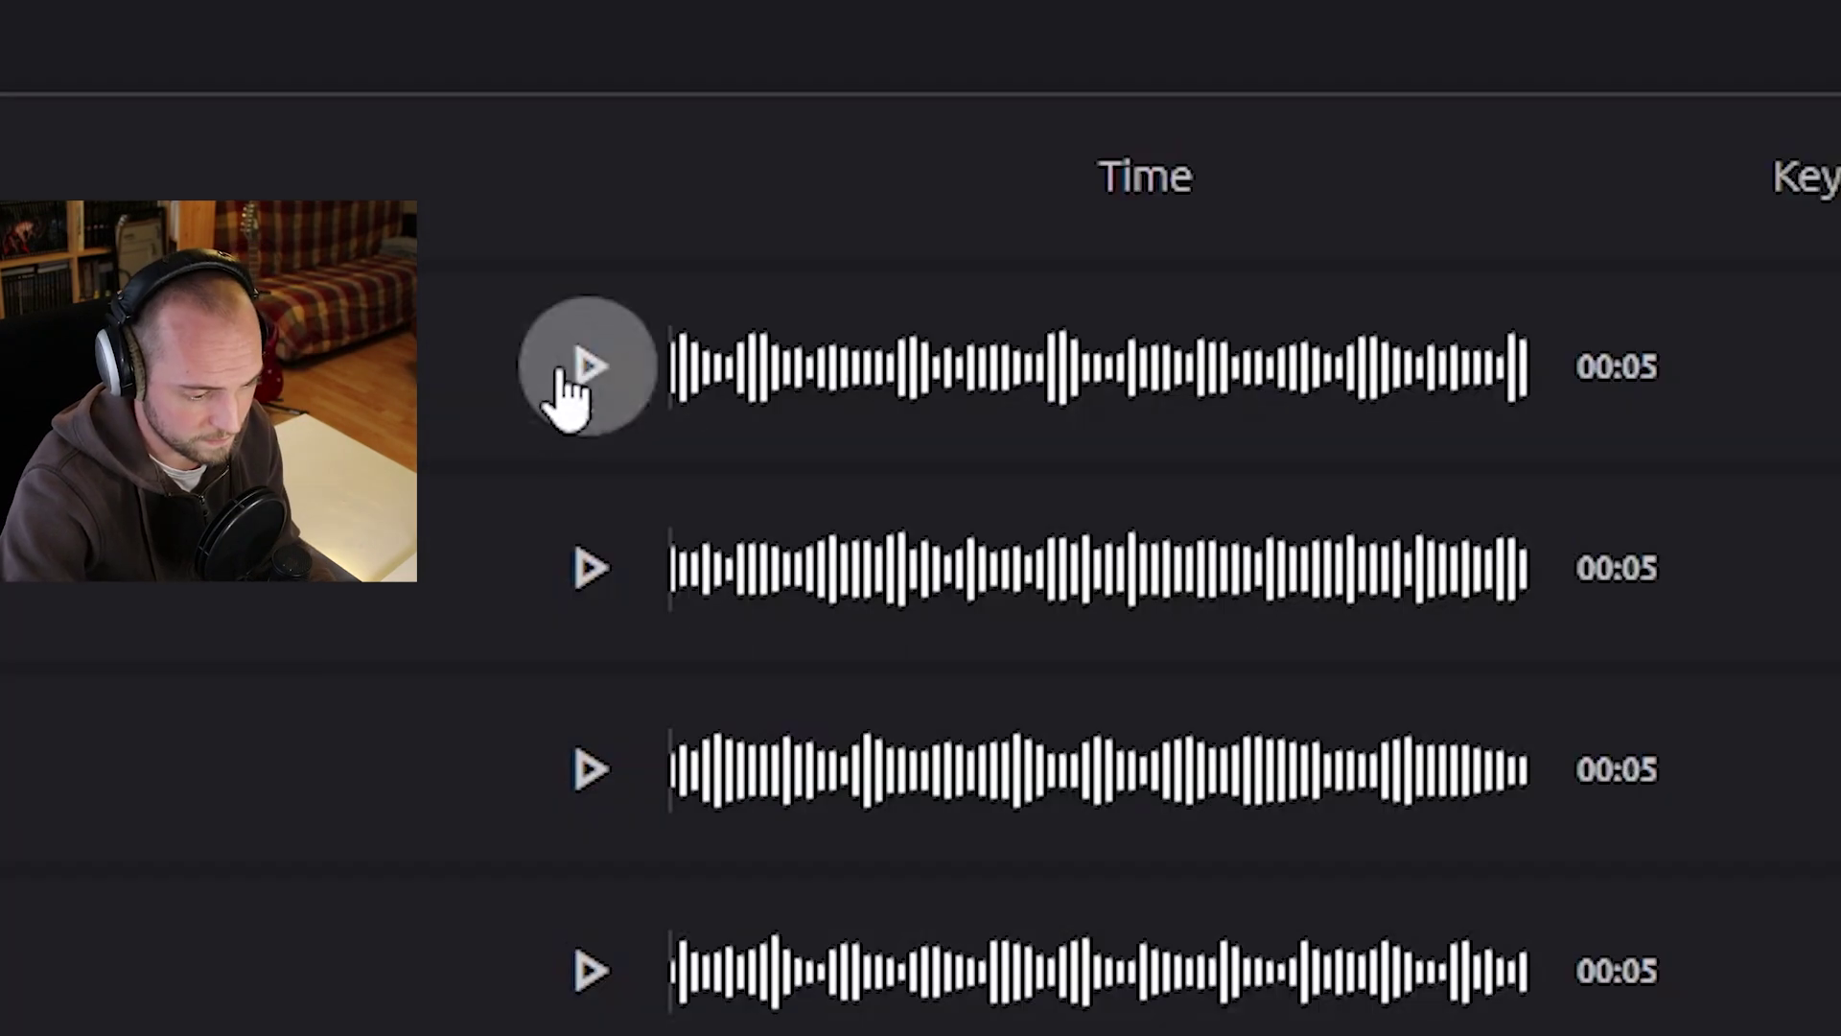
Preview the first horse riding sample and generate new ones from the prompt "sound of a horse galloping on sand, 140bpm".
{"action": "left_click", "coordinate": [568, 374]}
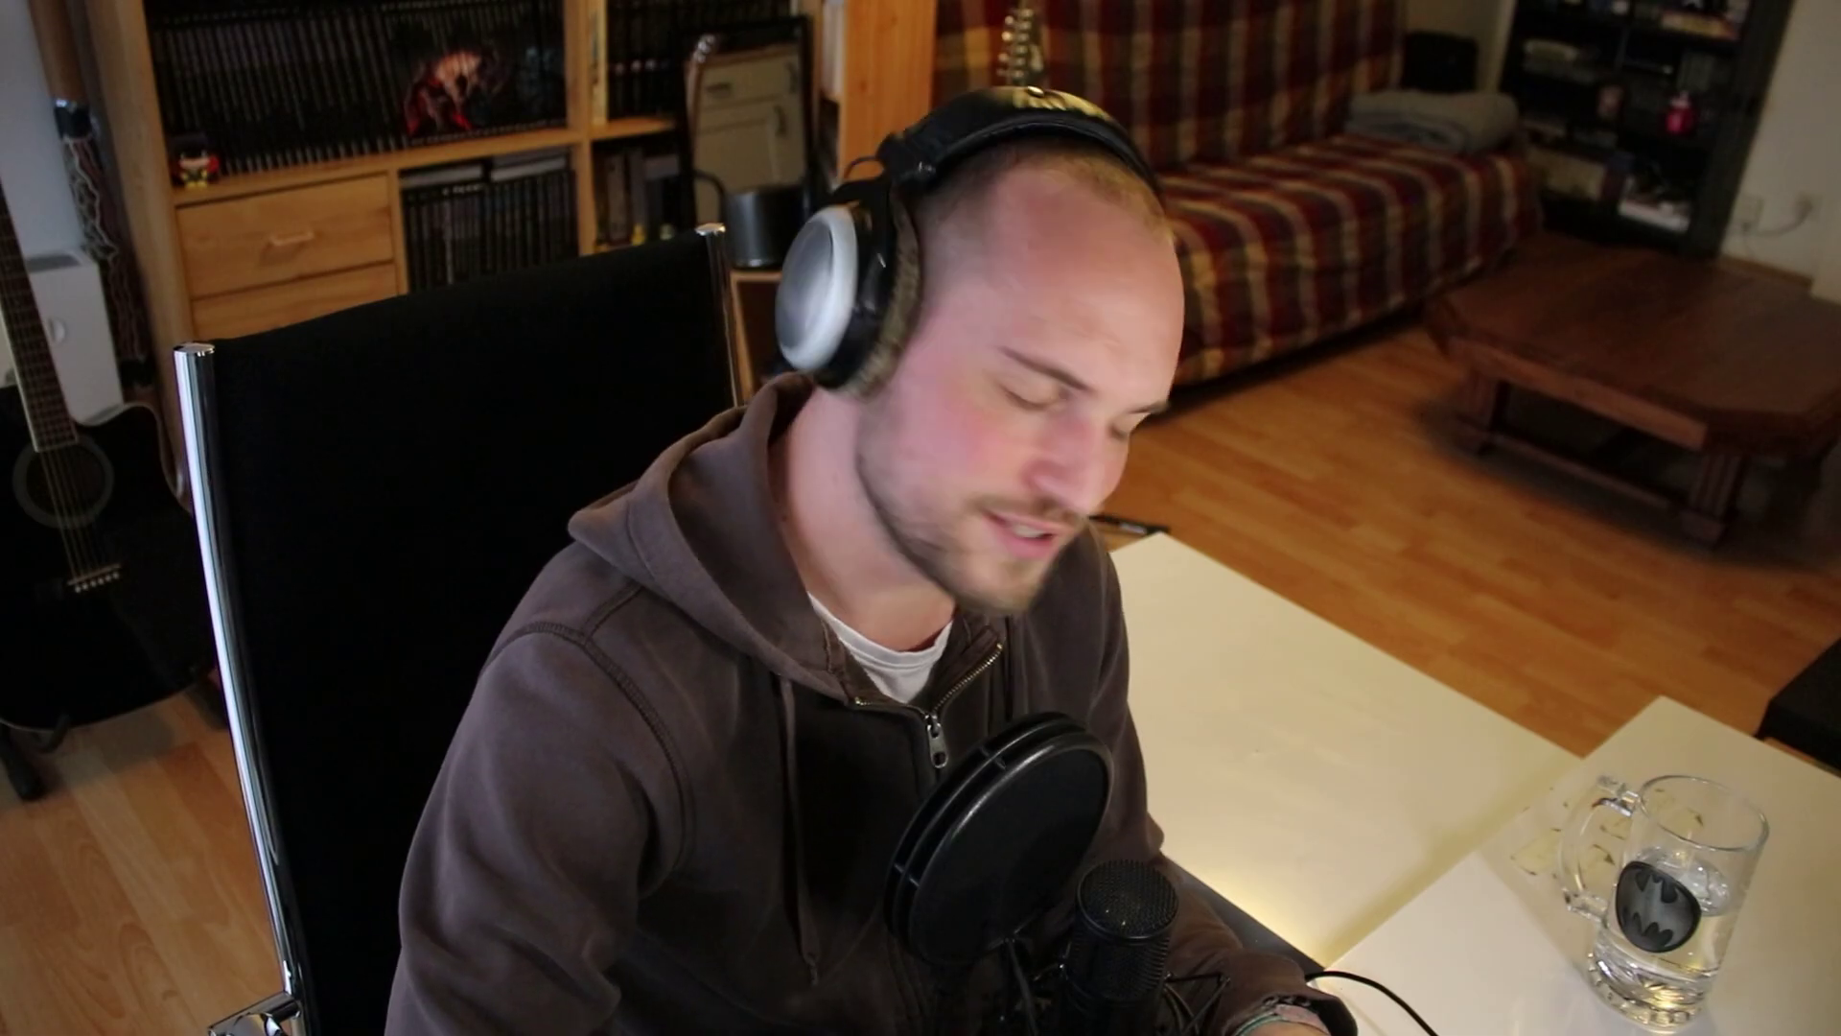
{"action": "left_click_drag", "start_coordinate": [850, 433], "coordinate": [525, 433]}
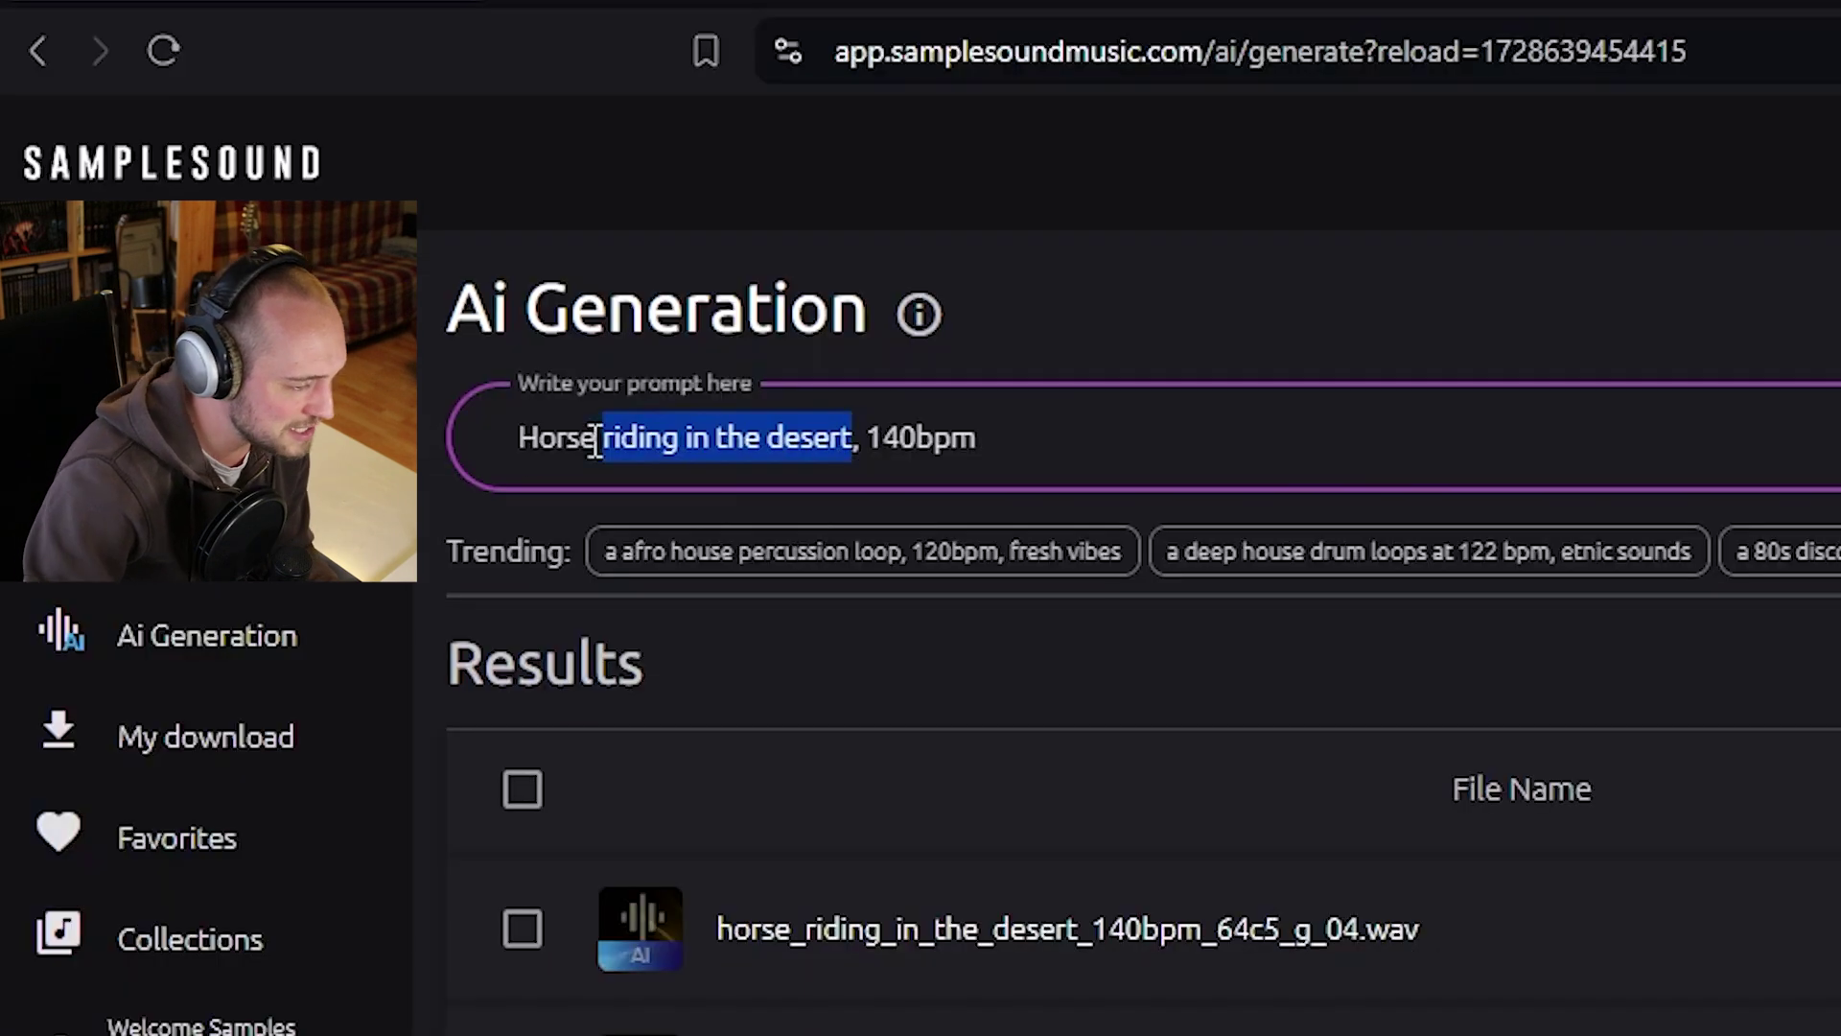
{"action": "type", "text": "sound of a horse galloping o"}
{"action": "key", "text": "BackSpace"}
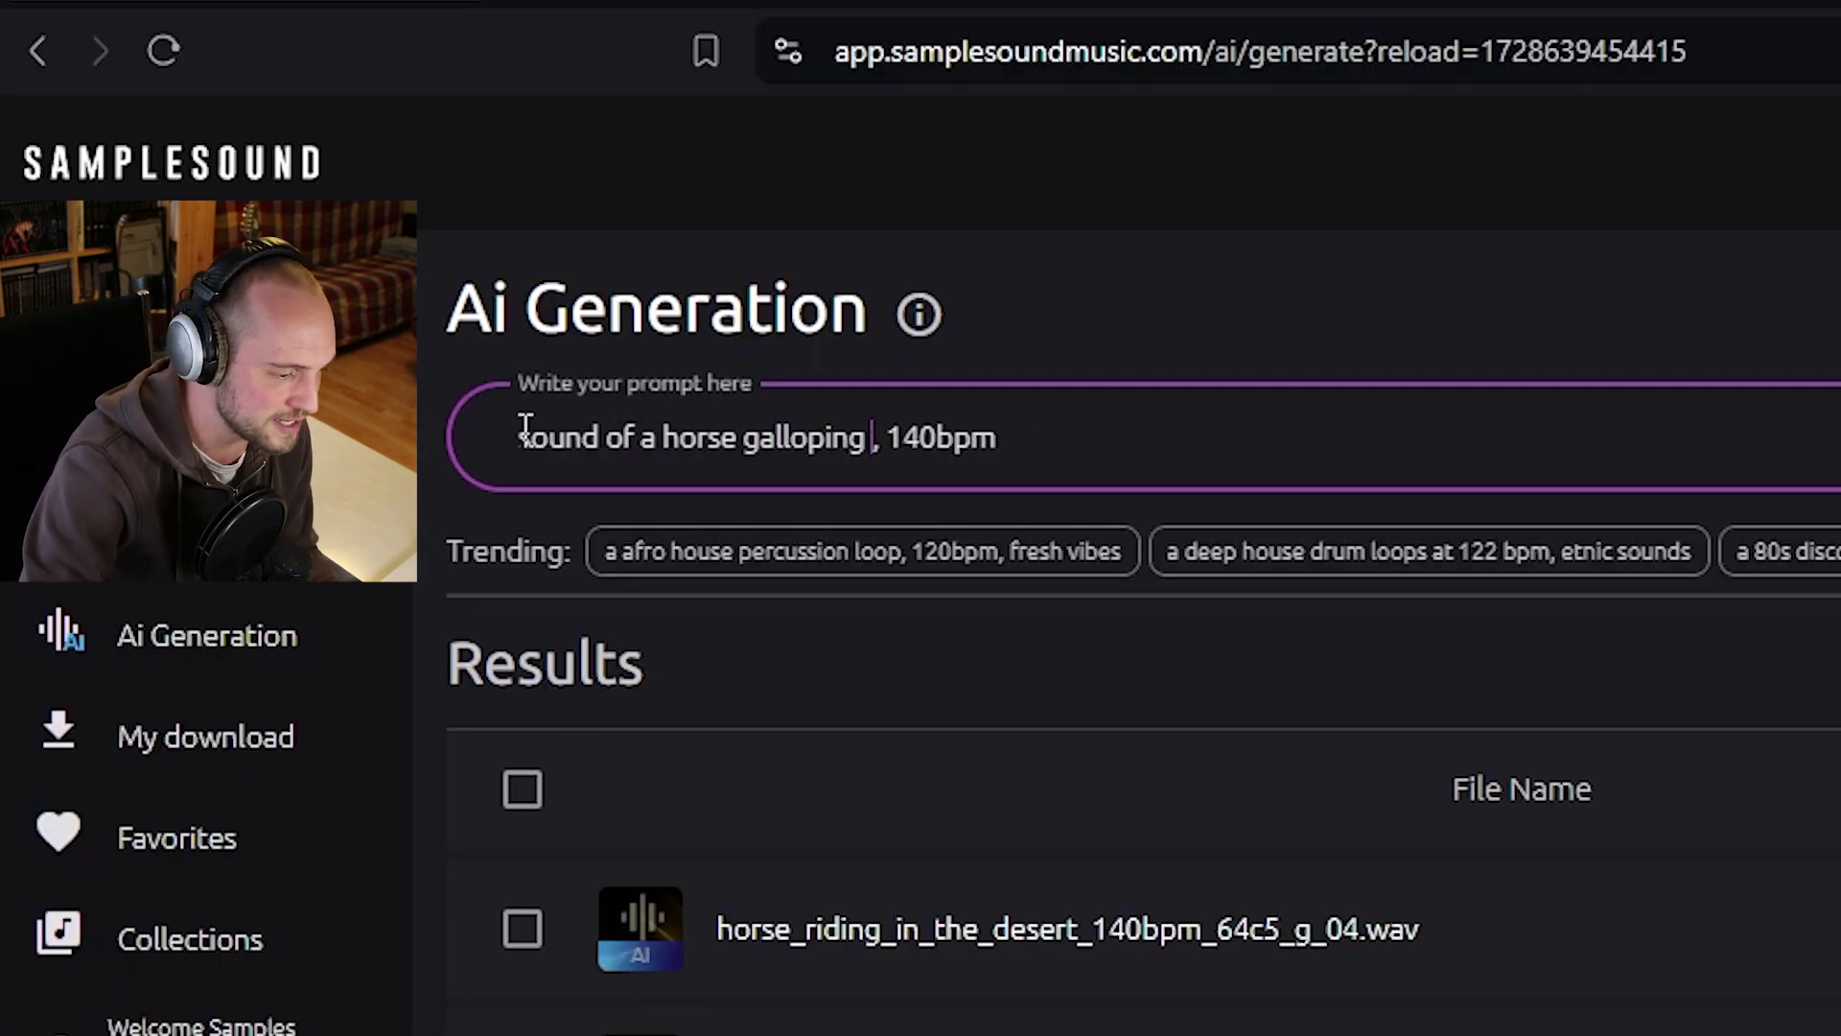
{"action": "type", "text": "on sand"}
{"action": "key", "text": "Return"}
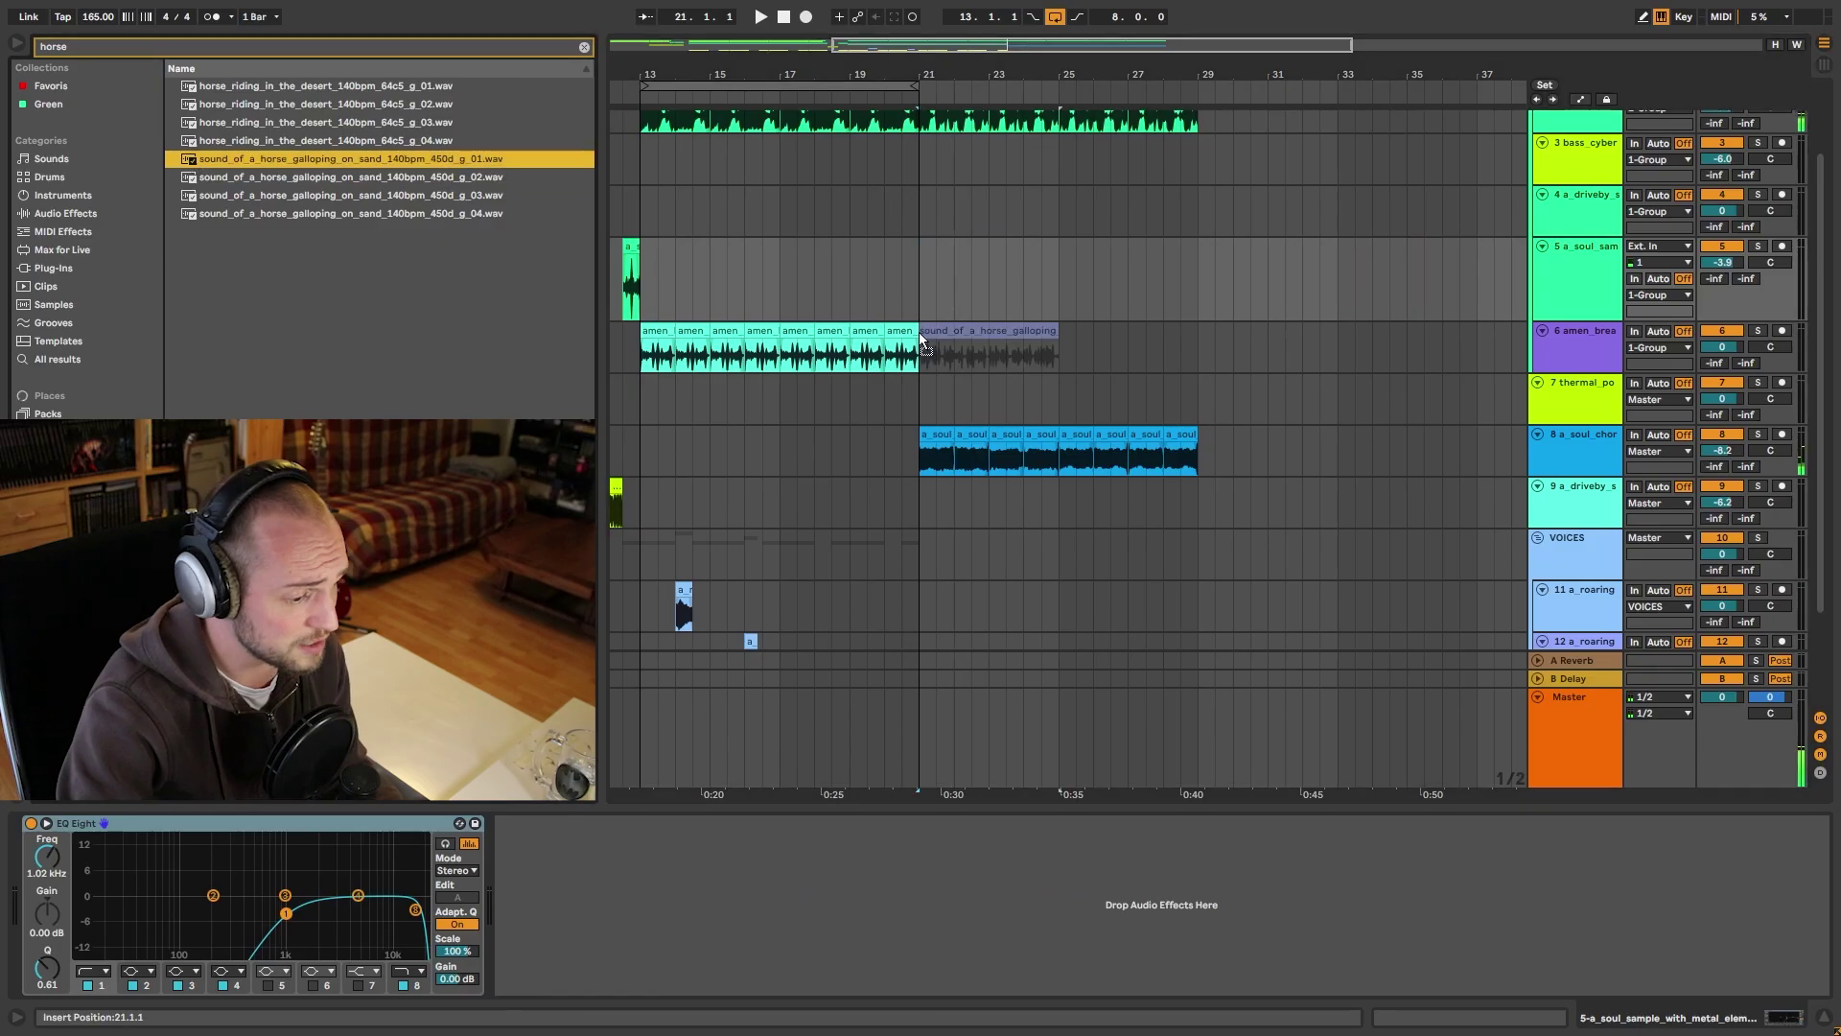
In Ableton Live, place the first horse galloping sample at bar 21 and lower its track volume to -6.5 dB.
{"action": "left_click_drag", "start_coordinate": [919, 332], "coordinate": [932, 357]}
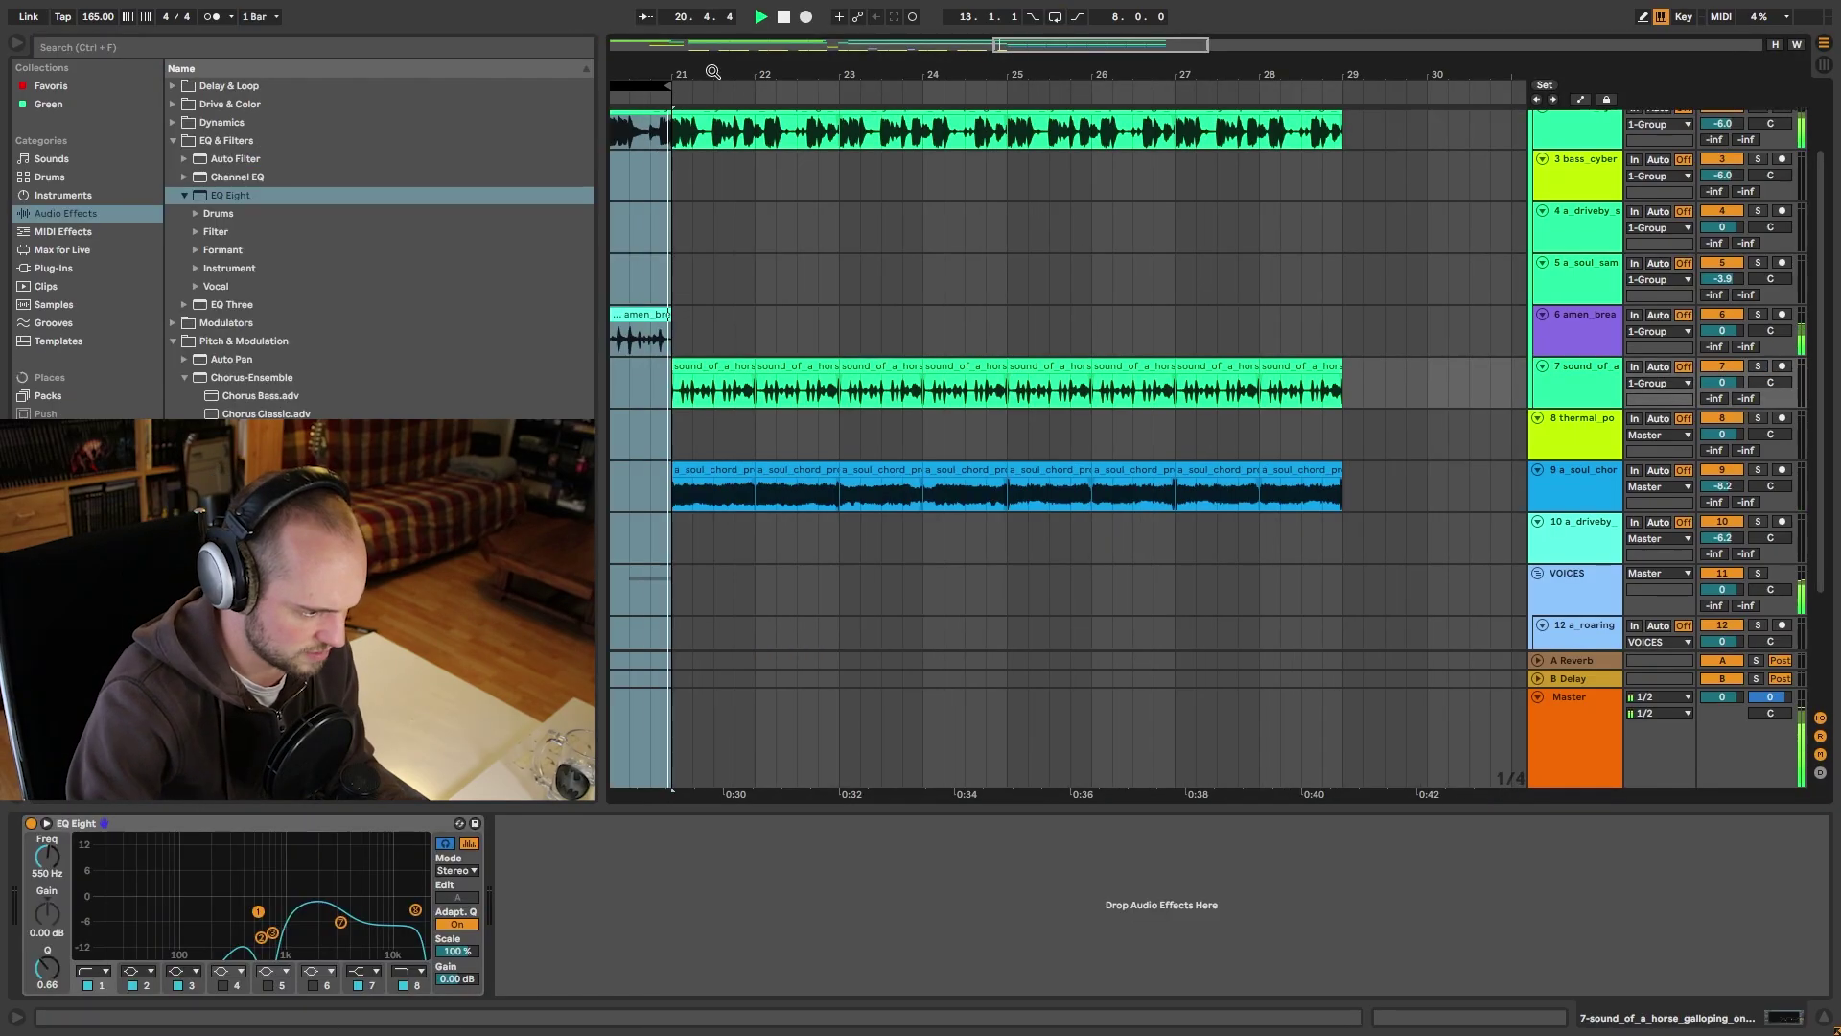
{"action": "left_click_drag", "start_coordinate": [716, 69], "coordinate": [842, 50]}
{"action": "left_click_drag", "start_coordinate": [1719, 382], "coordinate": [1720, 396]}
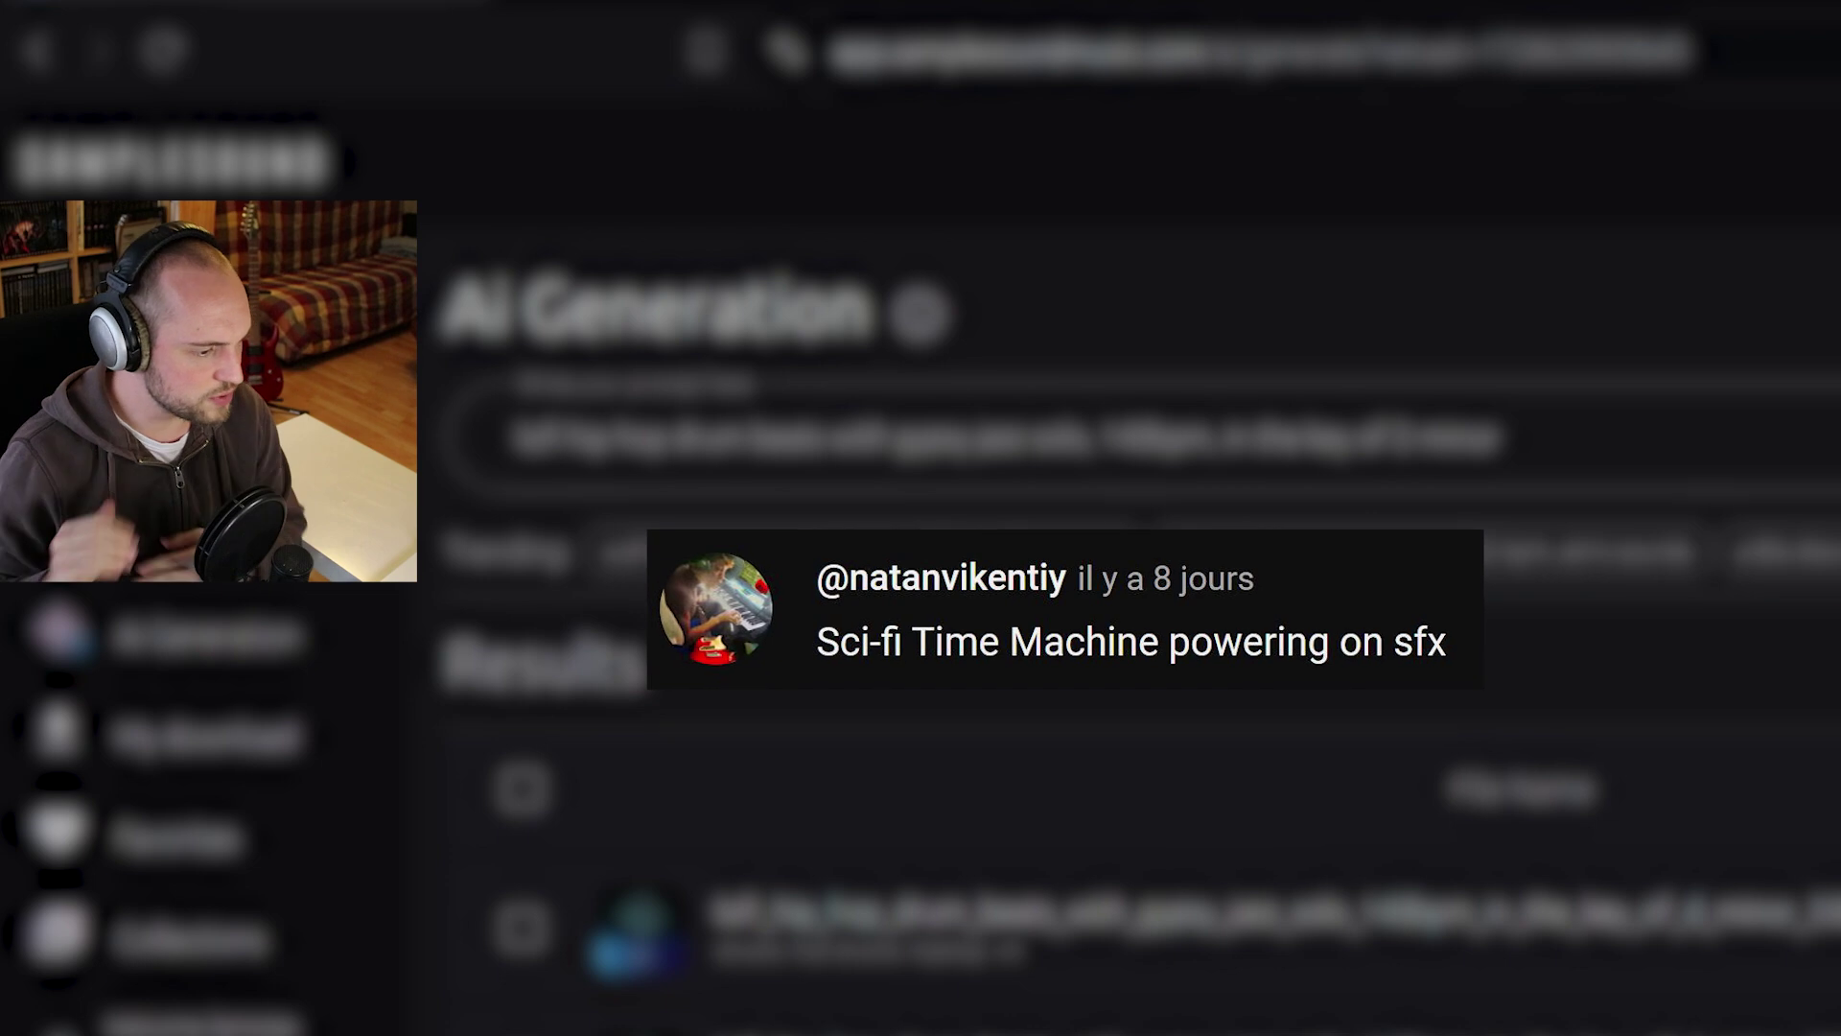
In Samplesound, generate samples from the prompt "Sci-fi Time Machine powering on" and preview the first two.
{"action": "left_click_drag", "start_coordinate": [1513, 443], "coordinate": [508, 436]}
{"action": "type", "text": "Sci-fi Time Machine powering on"}
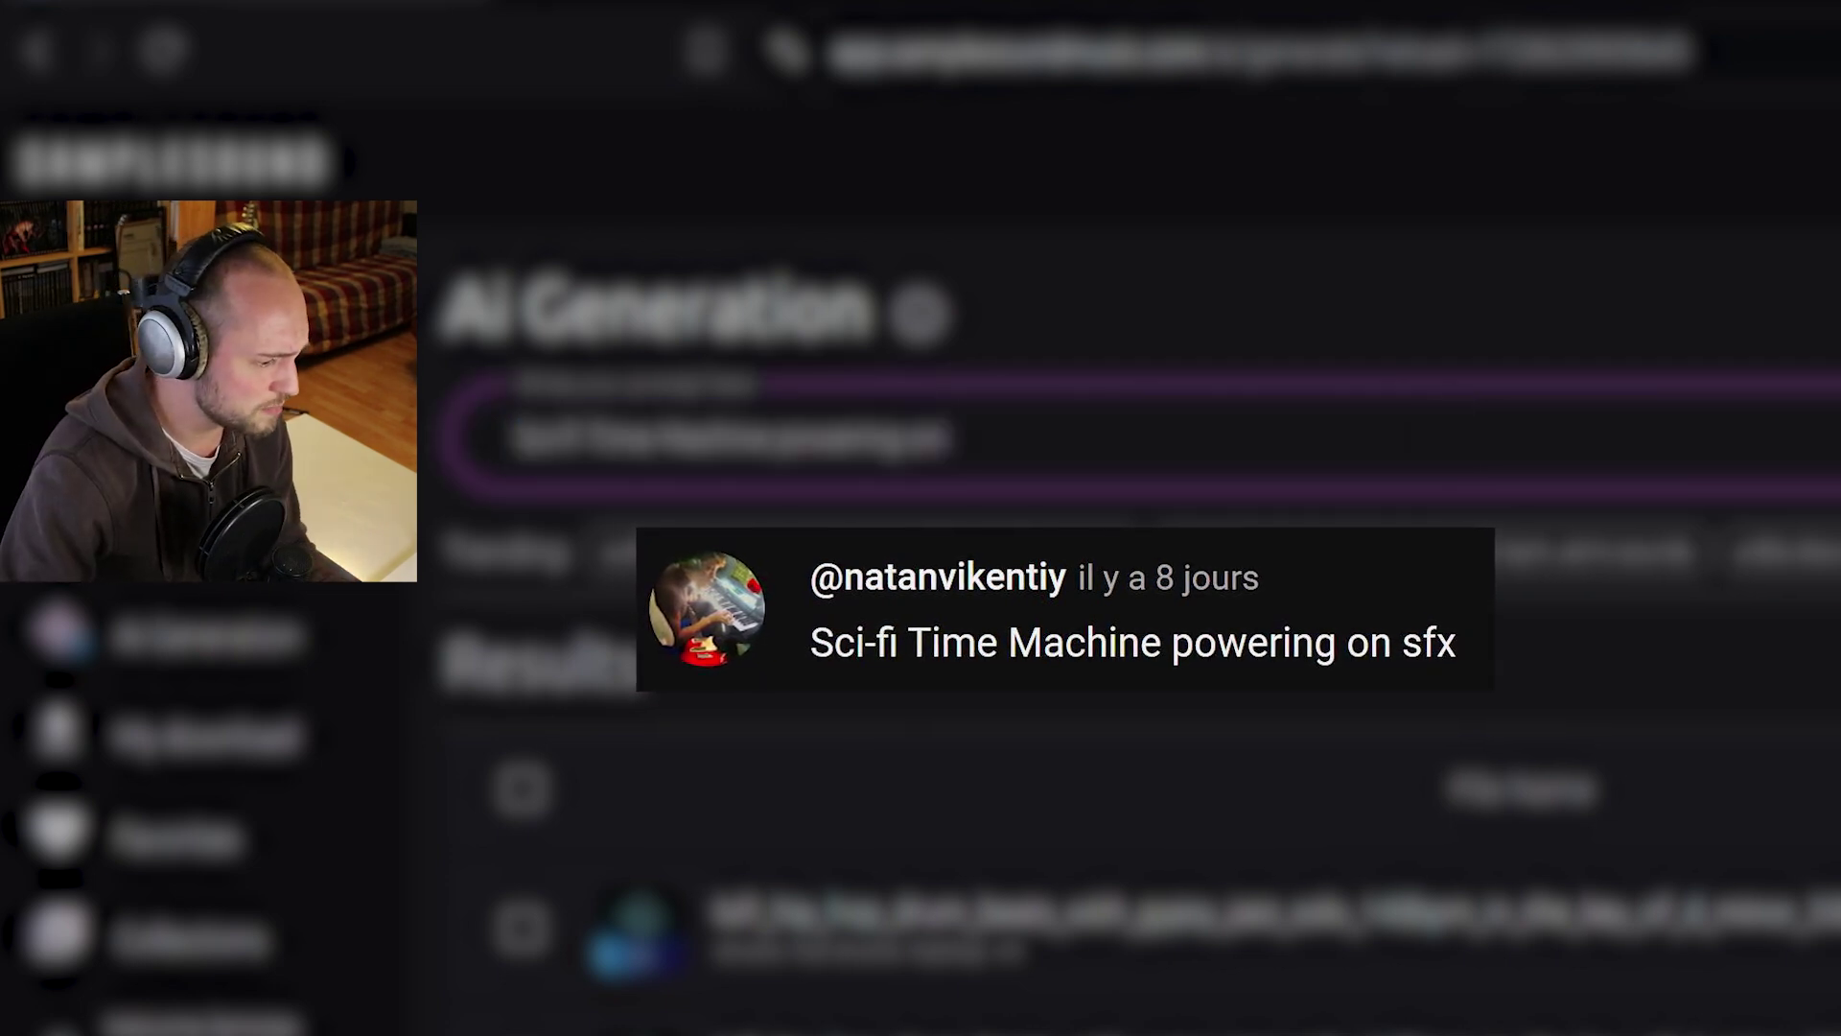
{"action": "left_click", "coordinate": [606, 412]}
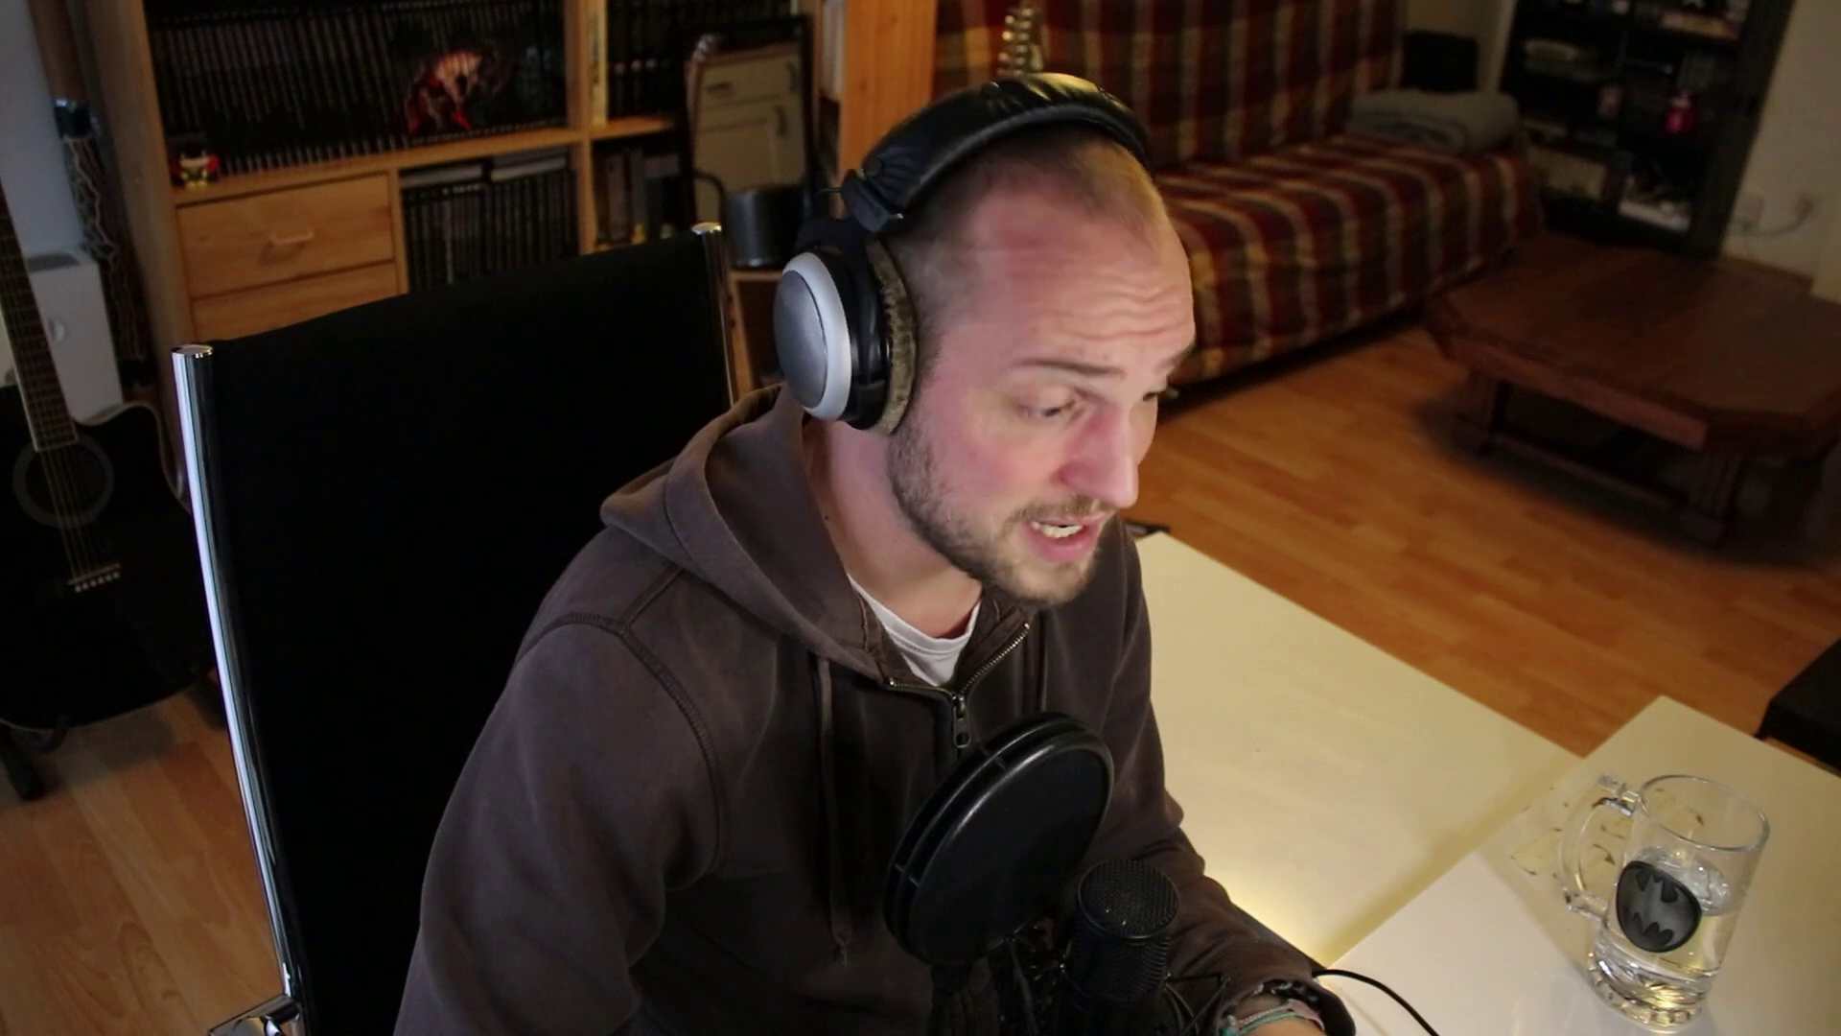
{"action": "left_click", "coordinate": [588, 568]}
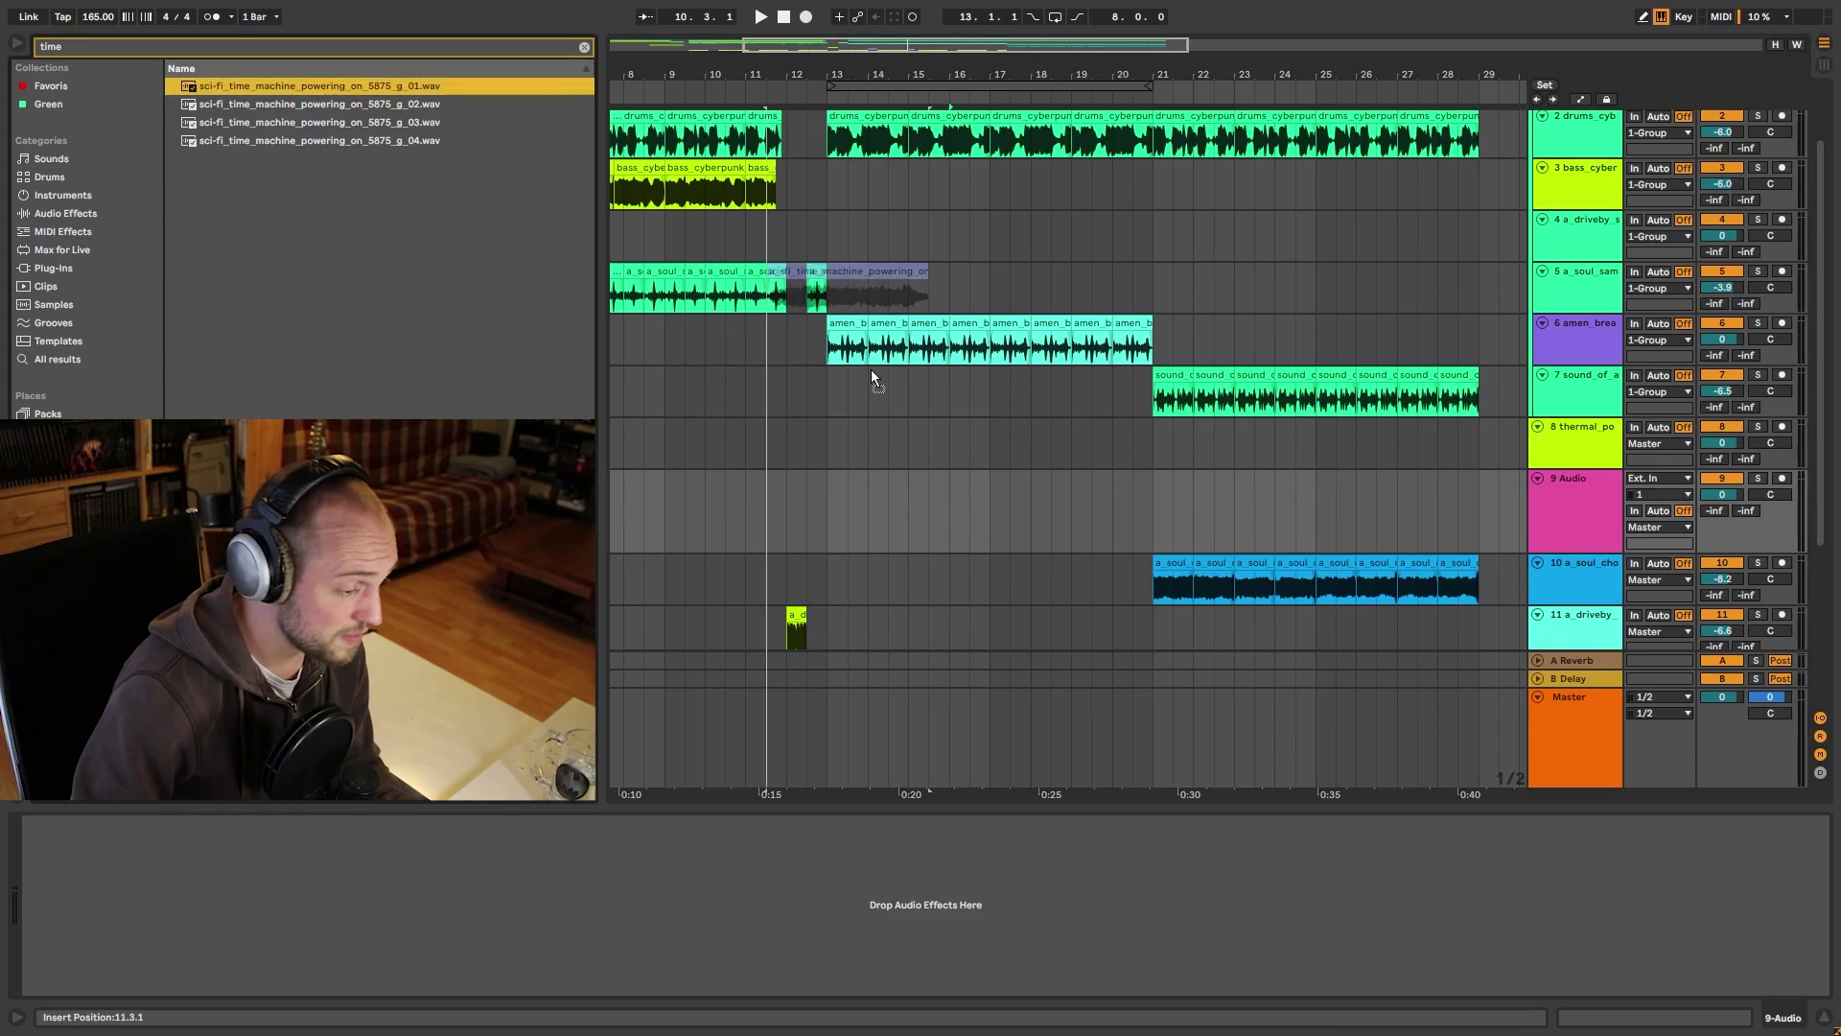
In Ableton Live, place the first sci-fi time machine sample on the empty audio track 9 and raise its pitch.
{"action": "left_click_drag", "start_coordinate": [870, 371], "coordinate": [950, 509]}
{"action": "left_click_drag", "start_coordinate": [1111, 480], "coordinate": [990, 479]}
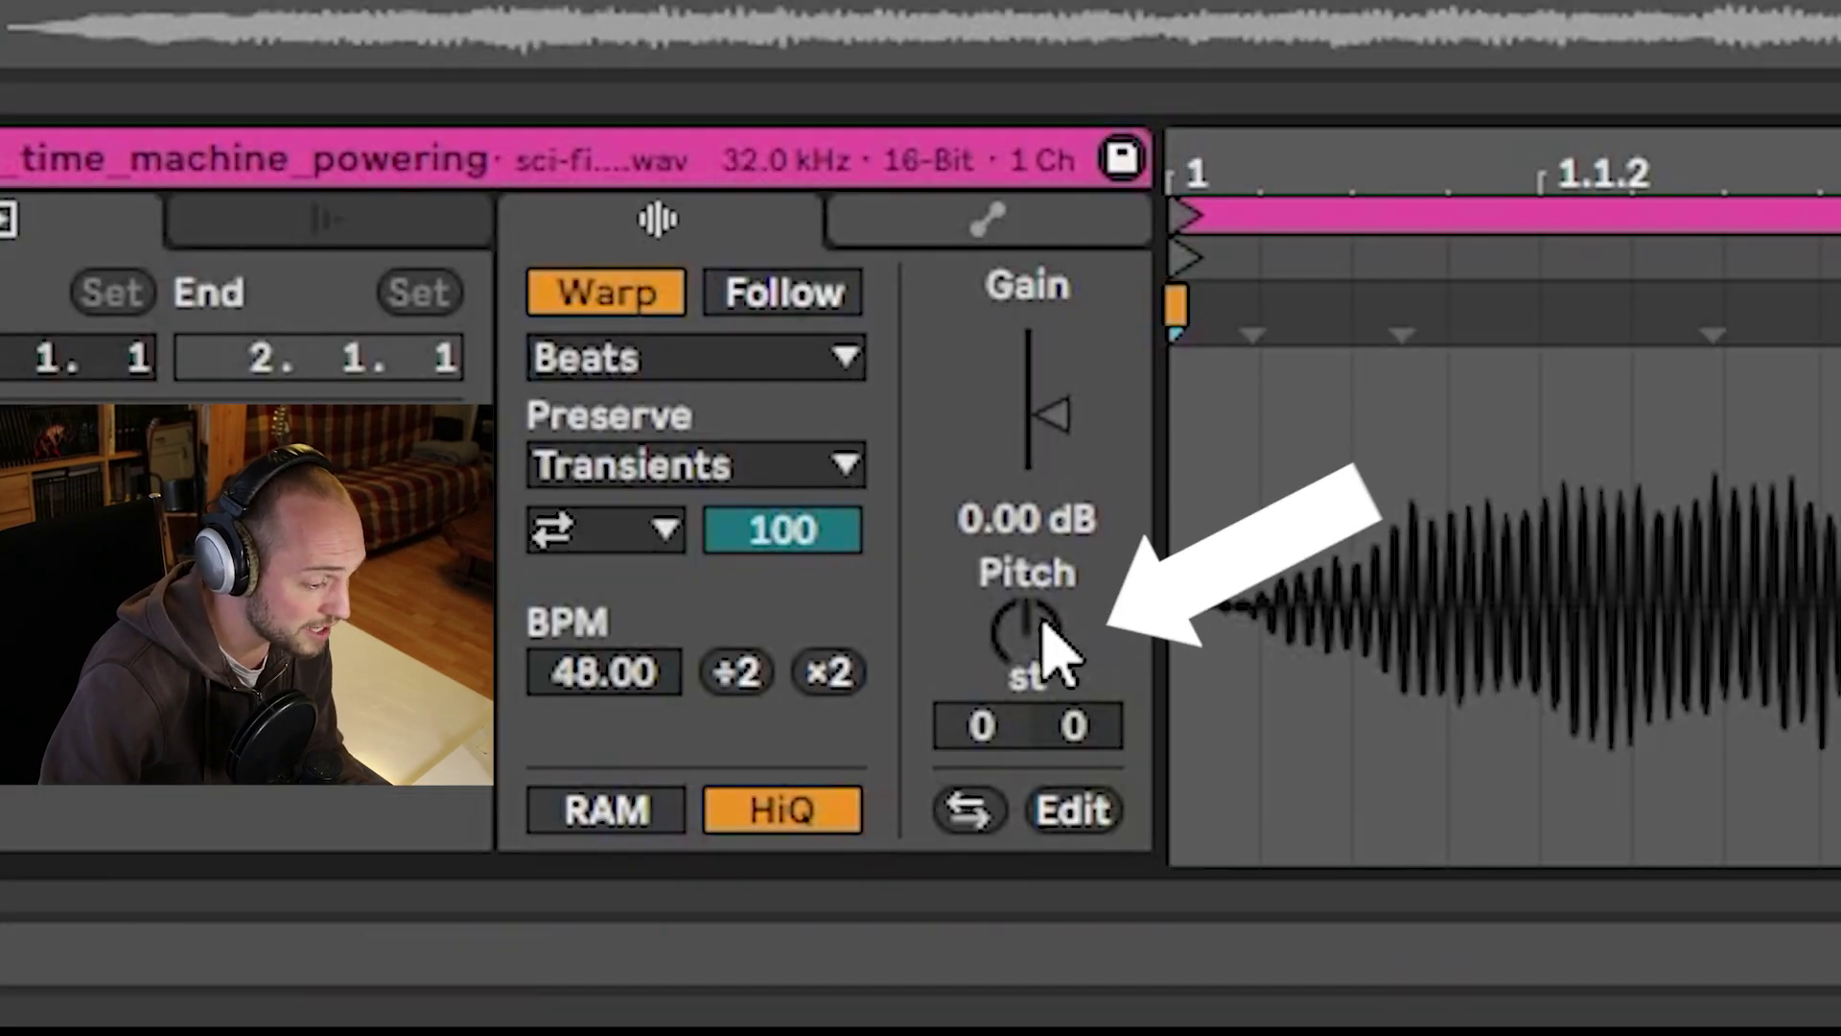
{"action": "left_click_drag", "start_coordinate": [1038, 620], "coordinate": [1039, 576]}
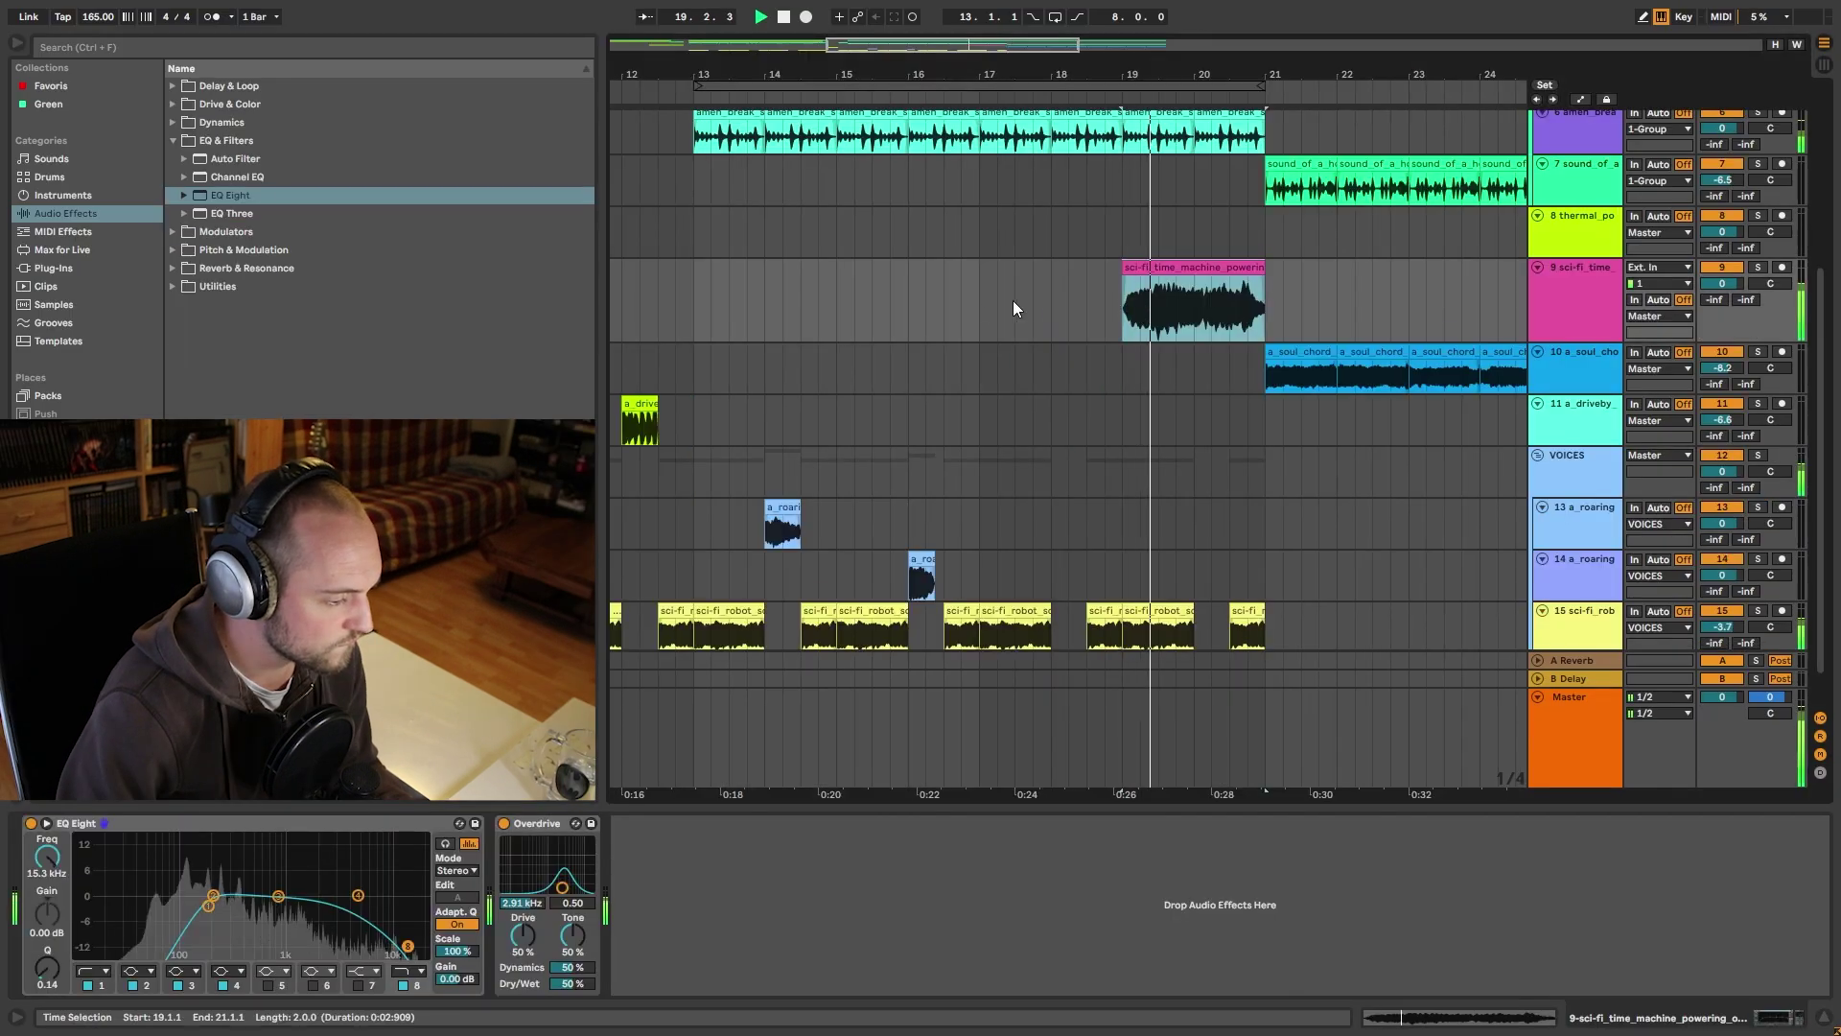
Set the time machine clip's pitch to +16 semitones and halve its tempo to 48 BPM so it leads into bar 21.
{"action": "key", "text": "shift+Tab"}
{"action": "left_click_drag", "start_coordinate": [307, 941], "coordinate": [307, 941]}
{"action": "left_click", "coordinate": [235, 946]}
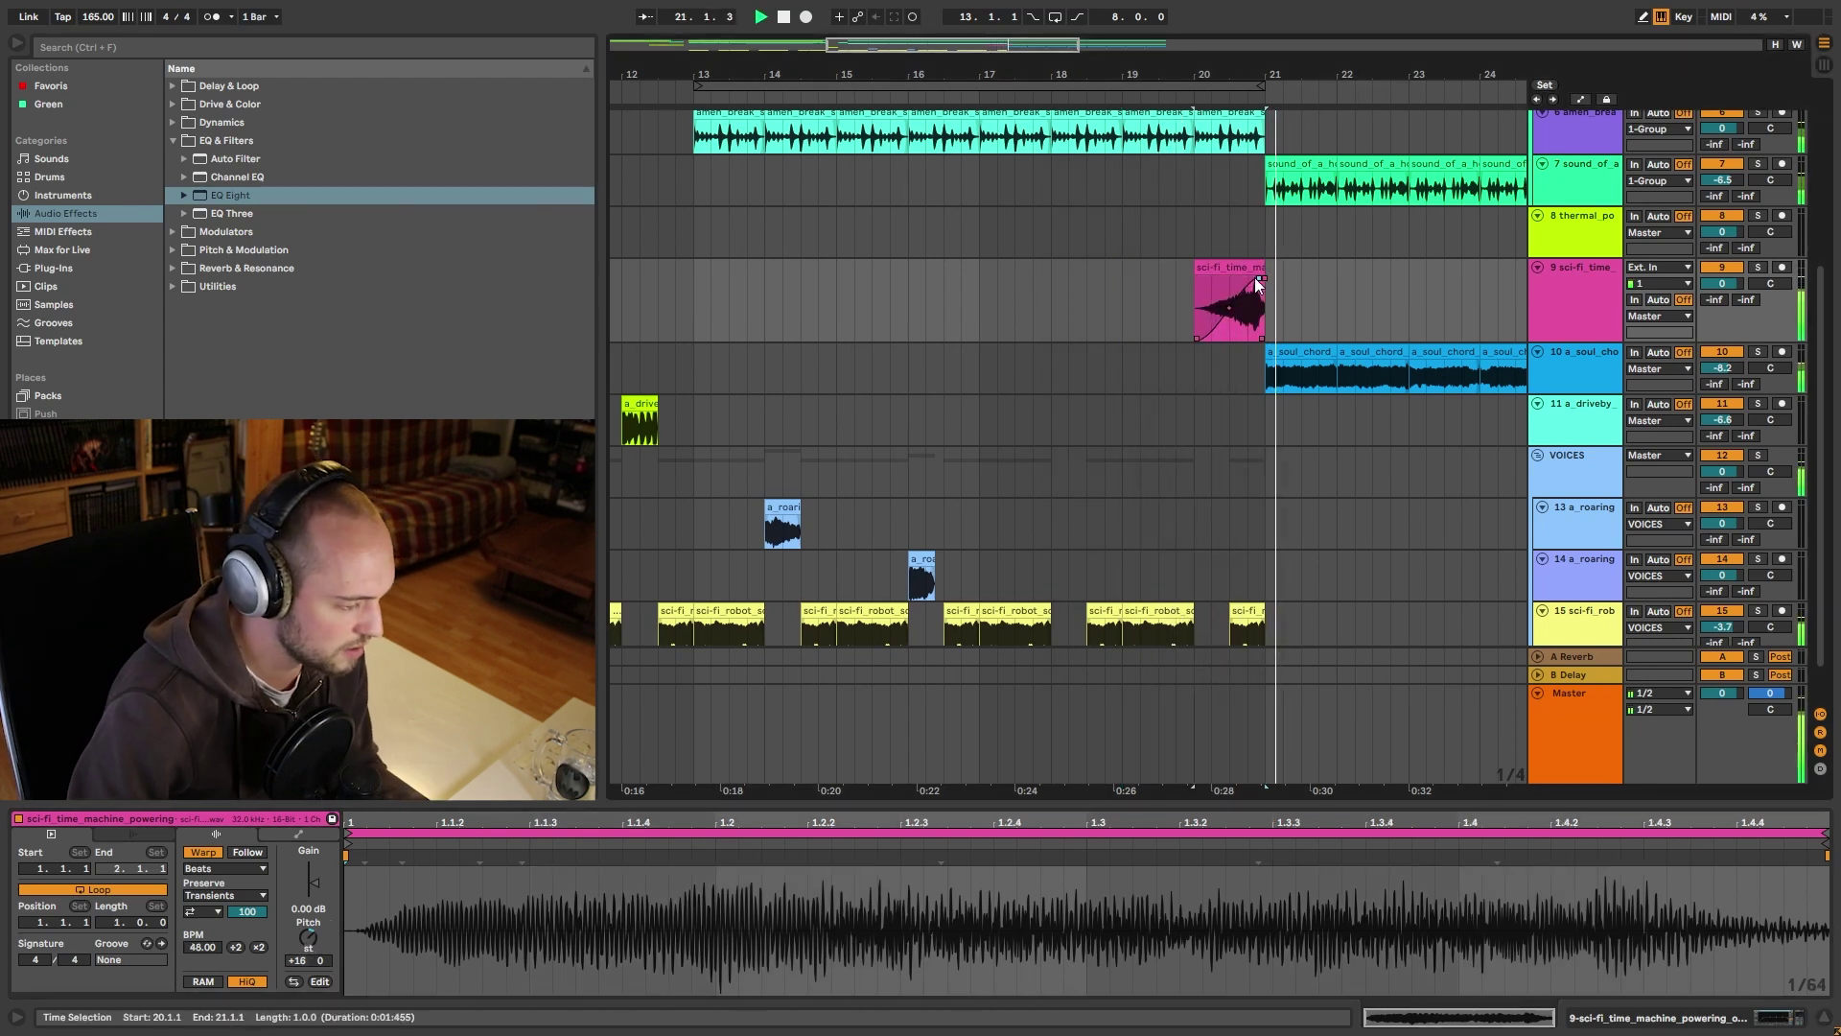
{"action": "left_click", "coordinate": [1191, 307]}
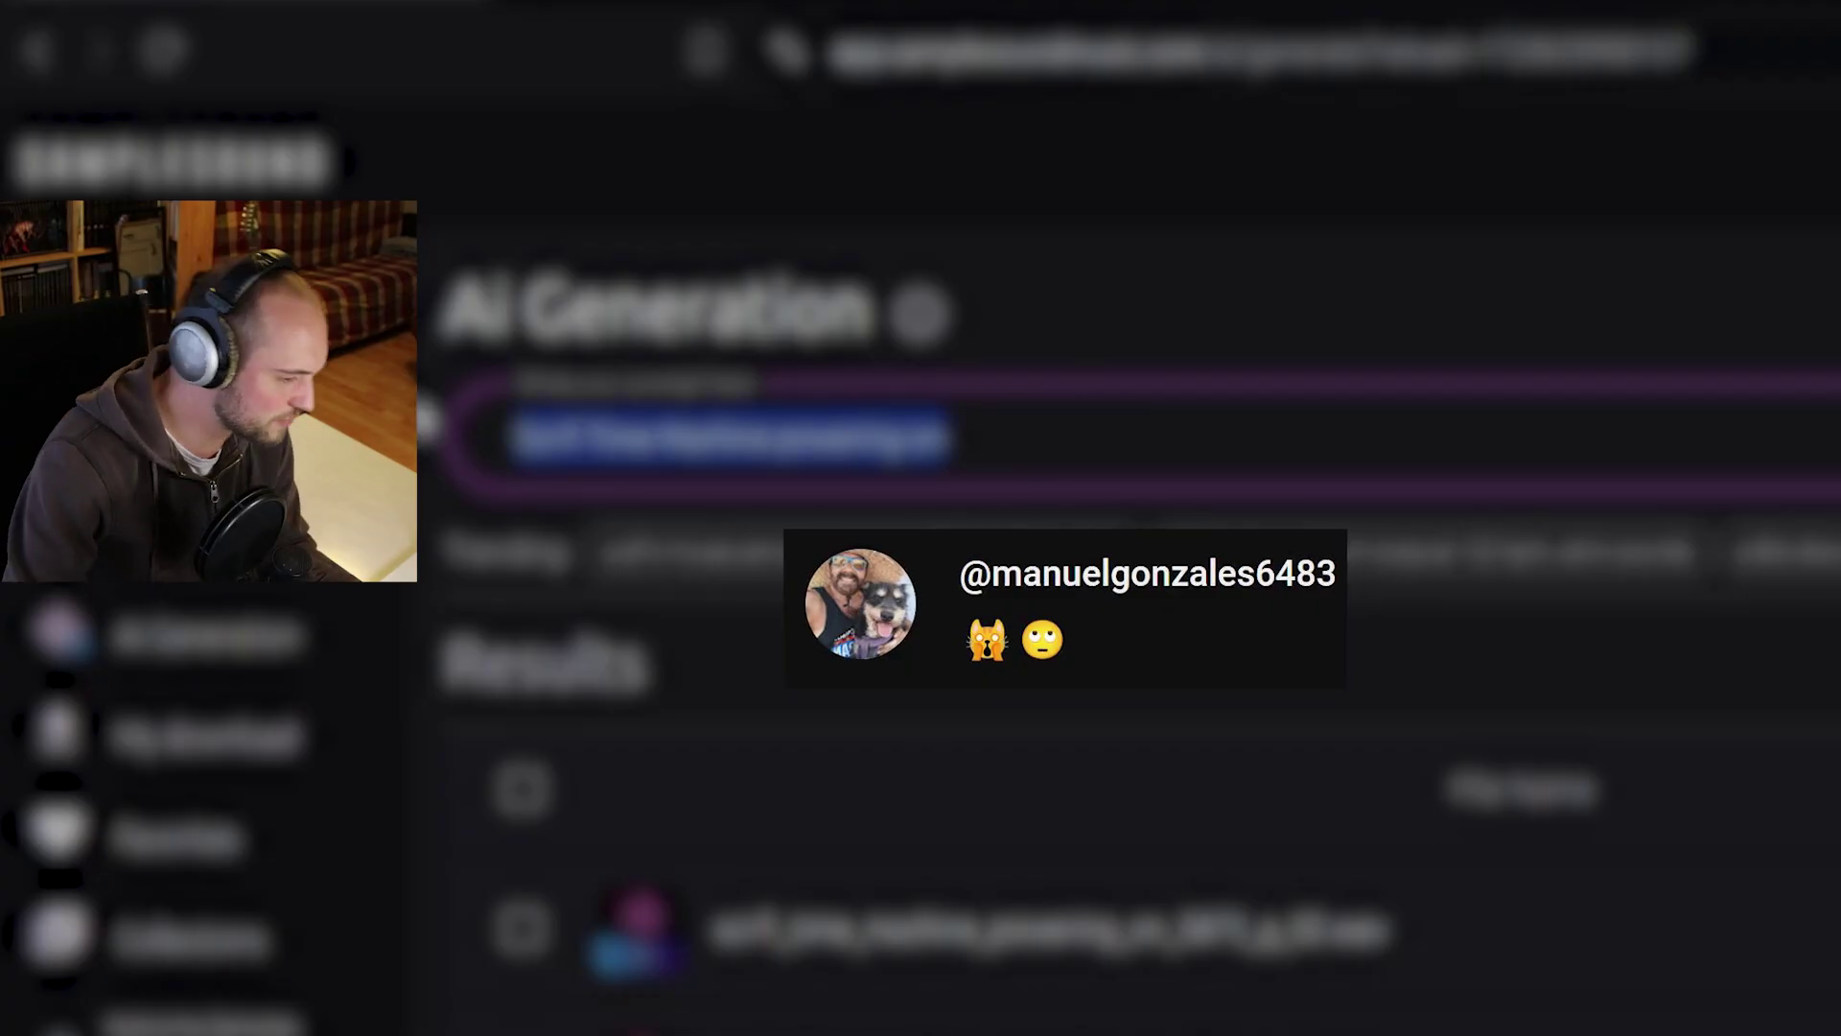
In Samplesound, generate samples from the prompt "wolf howling along note" and preview the second one.
{"action": "type", "text": "wolf howling along note"}
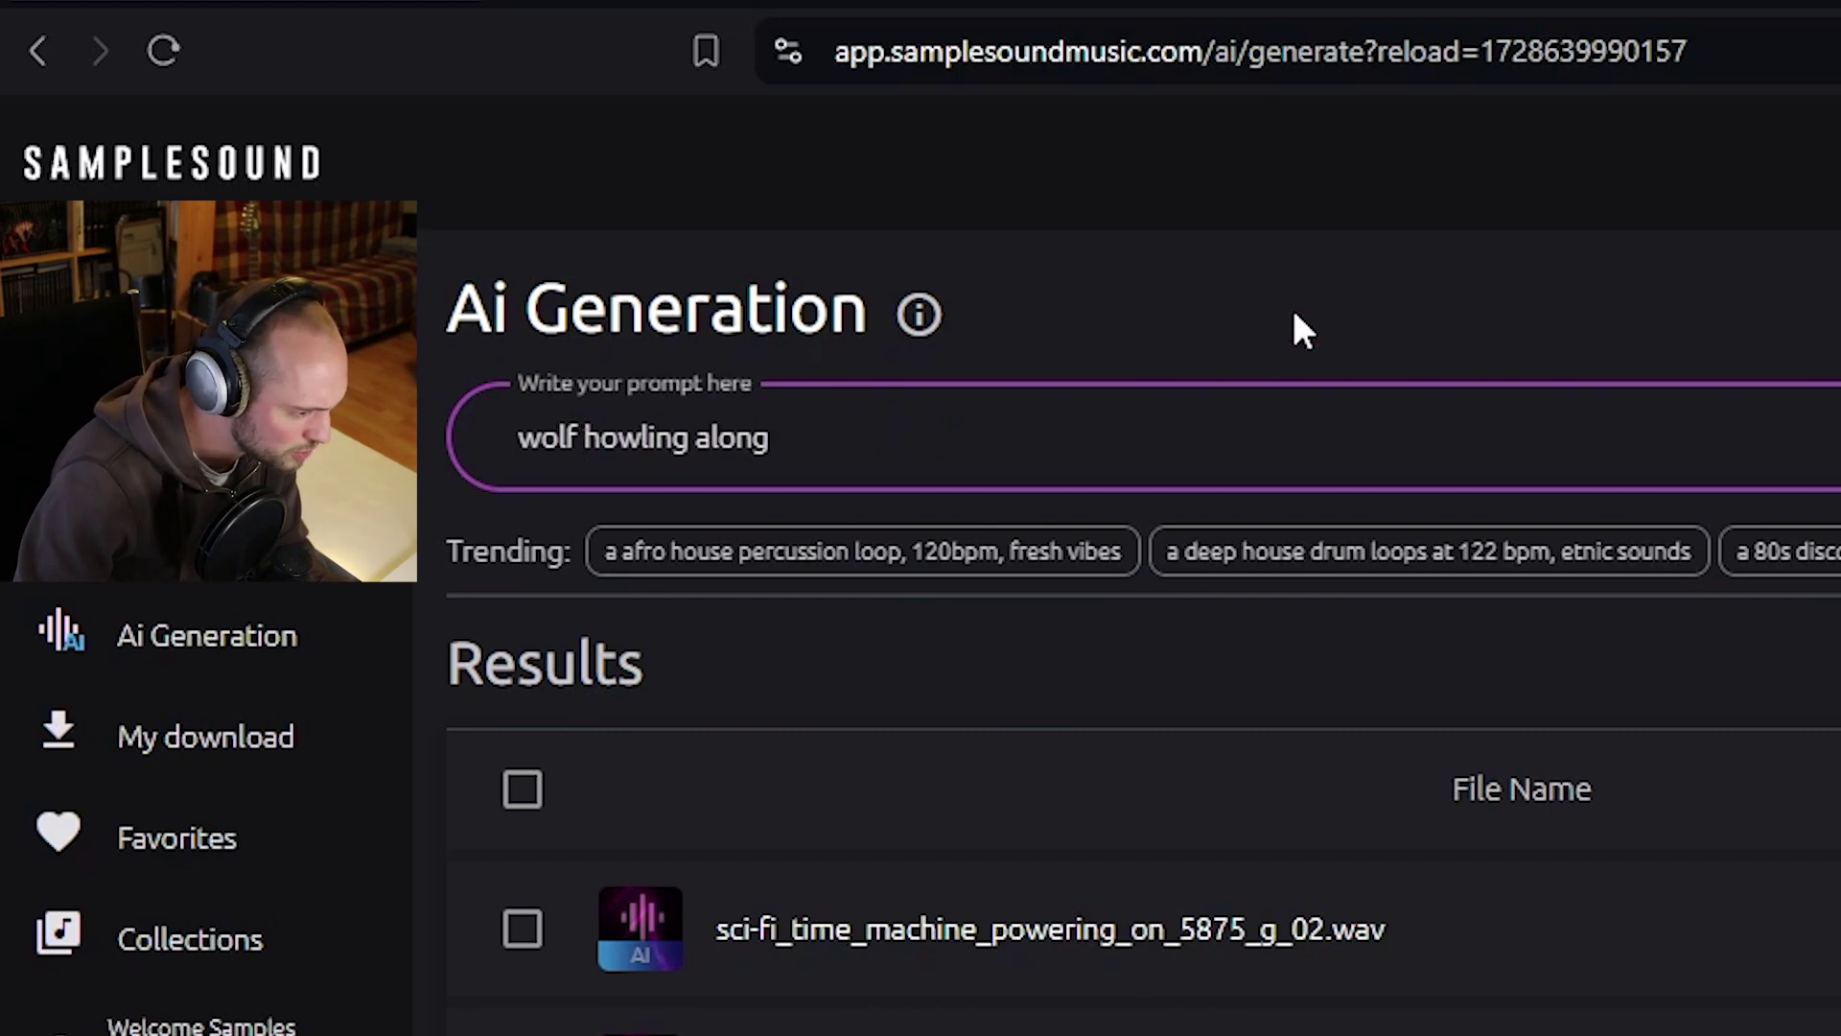
{"action": "key", "text": "Return"}
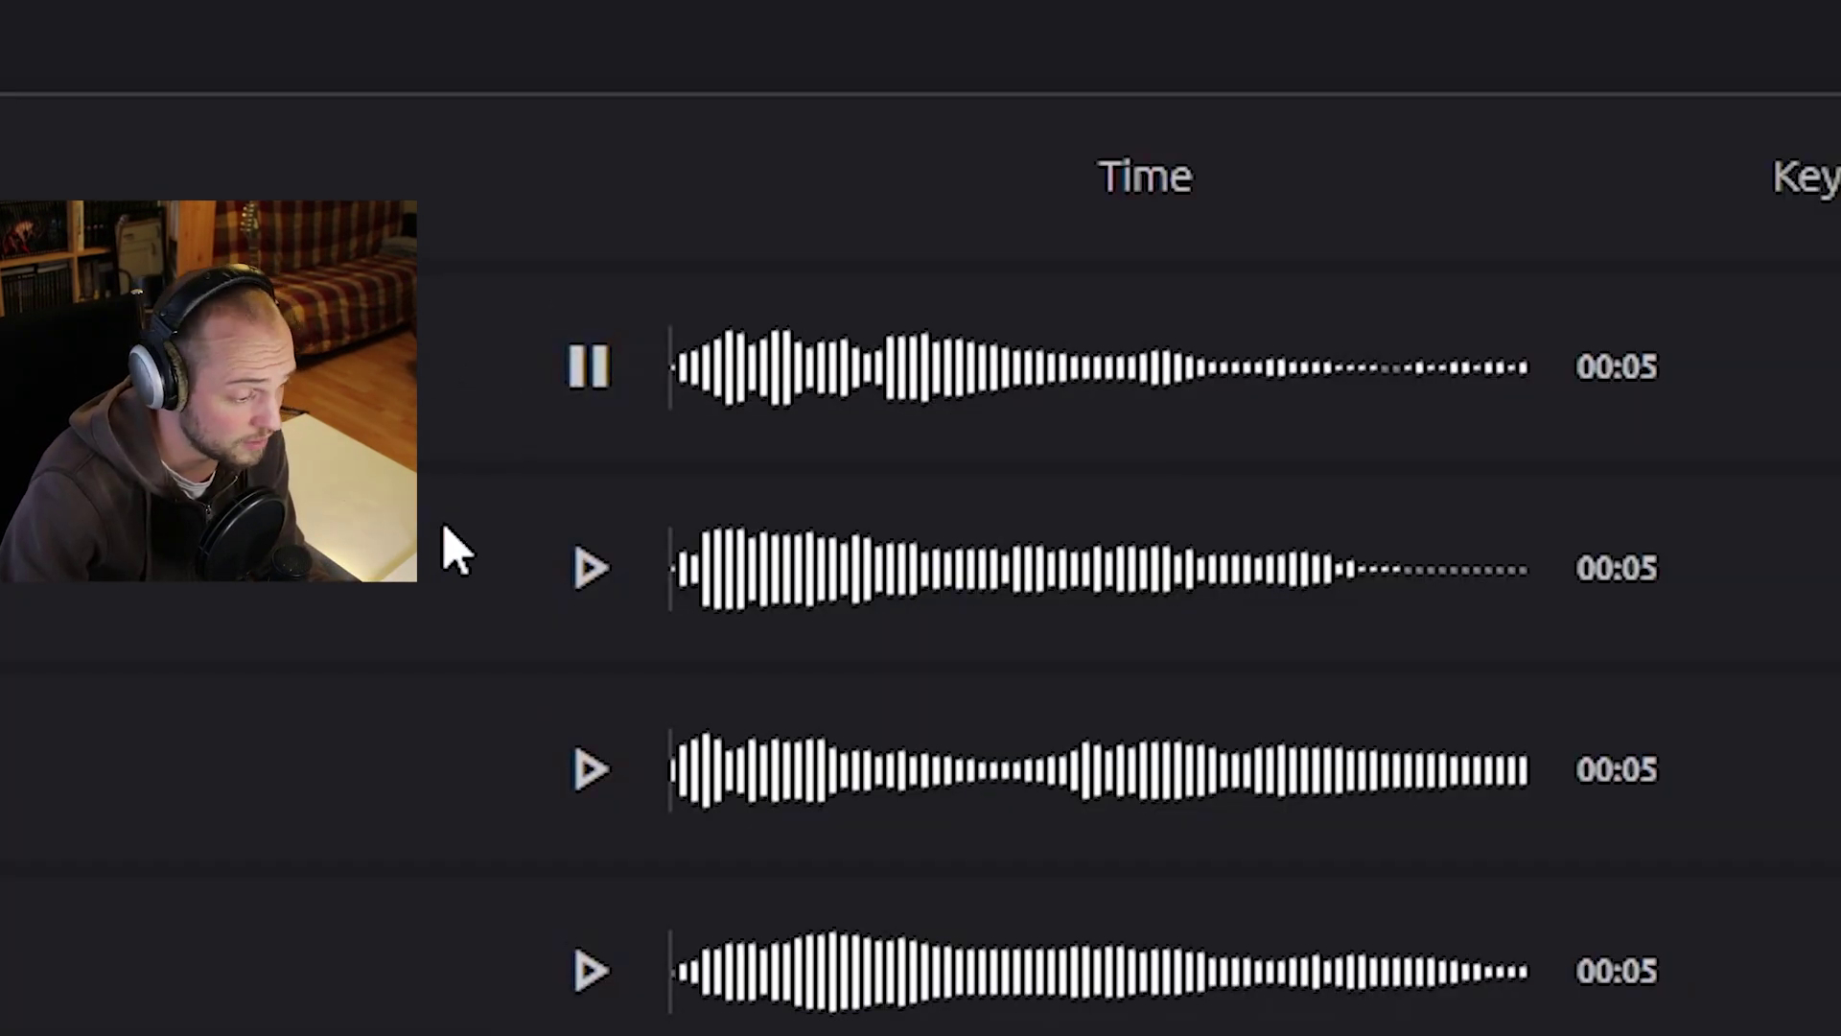
{"action": "left_click", "coordinate": [590, 568]}
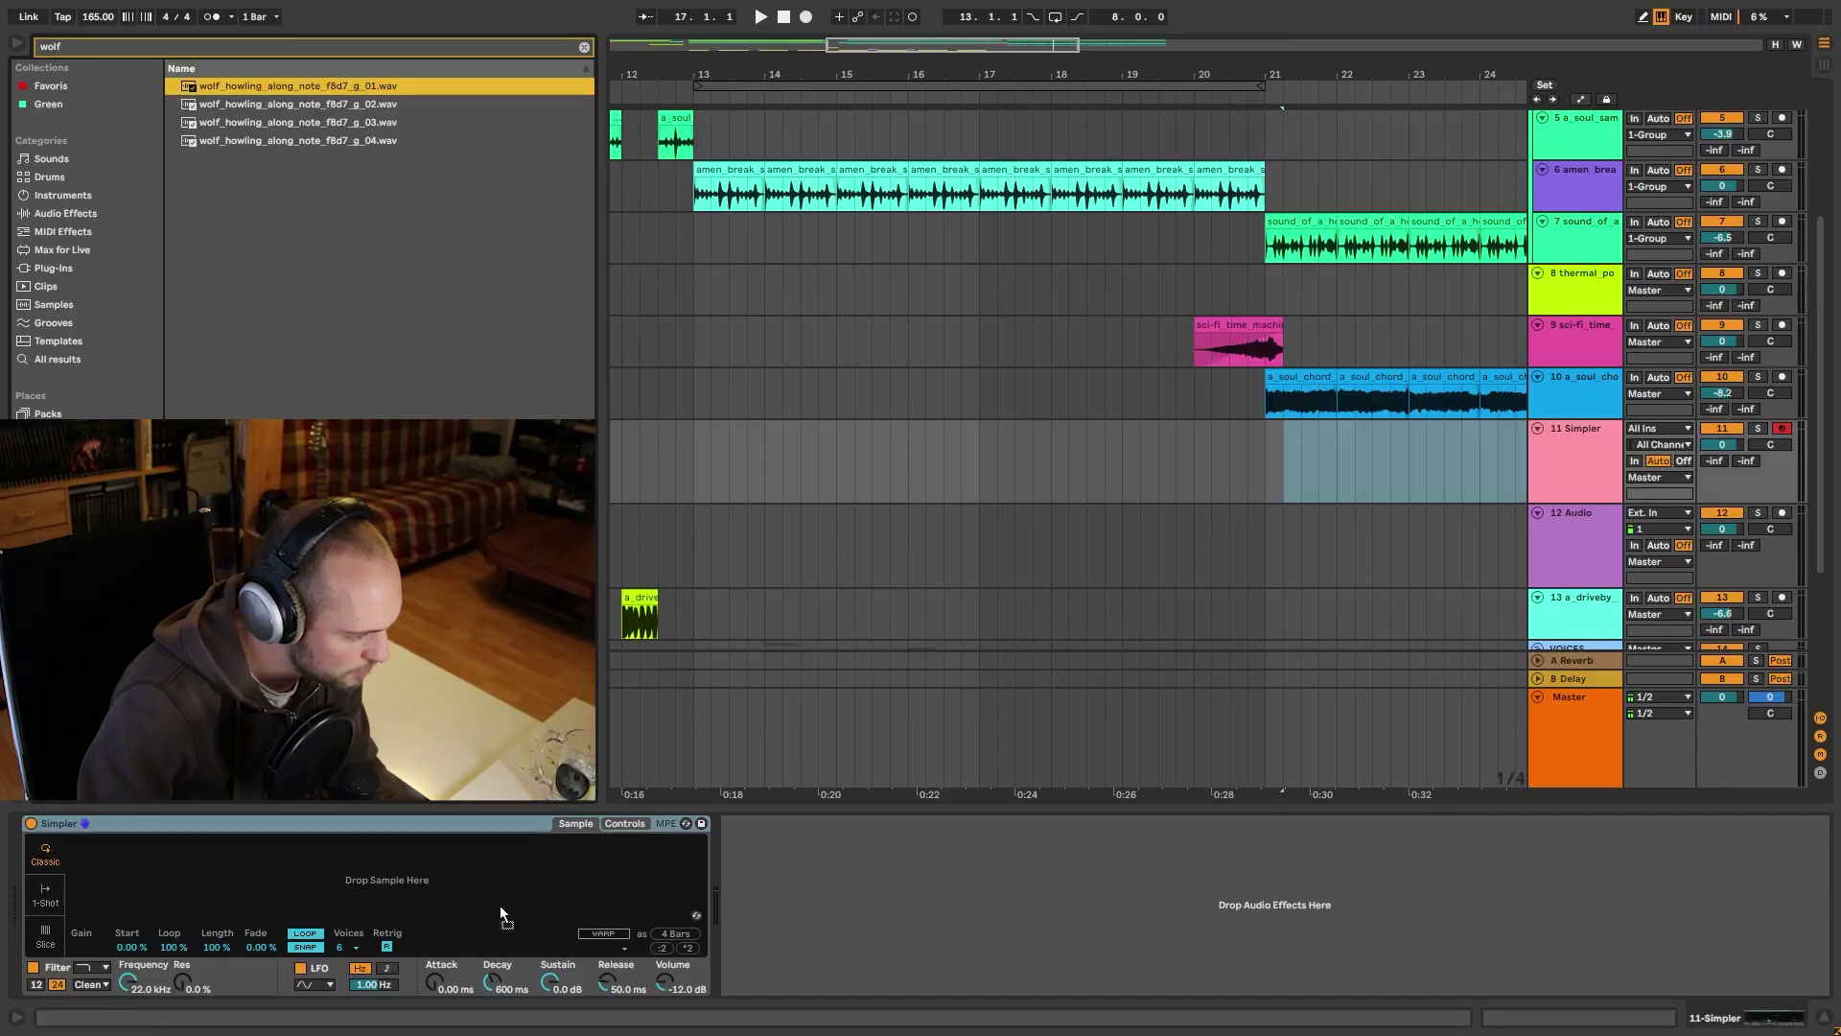
In Ableton Live, load wolf_howling_along_note_f8d7_g_01.wav into Simpler on track 11 and move its start marker to the sample's final section.
{"action": "left_click_drag", "start_coordinate": [498, 905], "coordinate": [398, 898]}
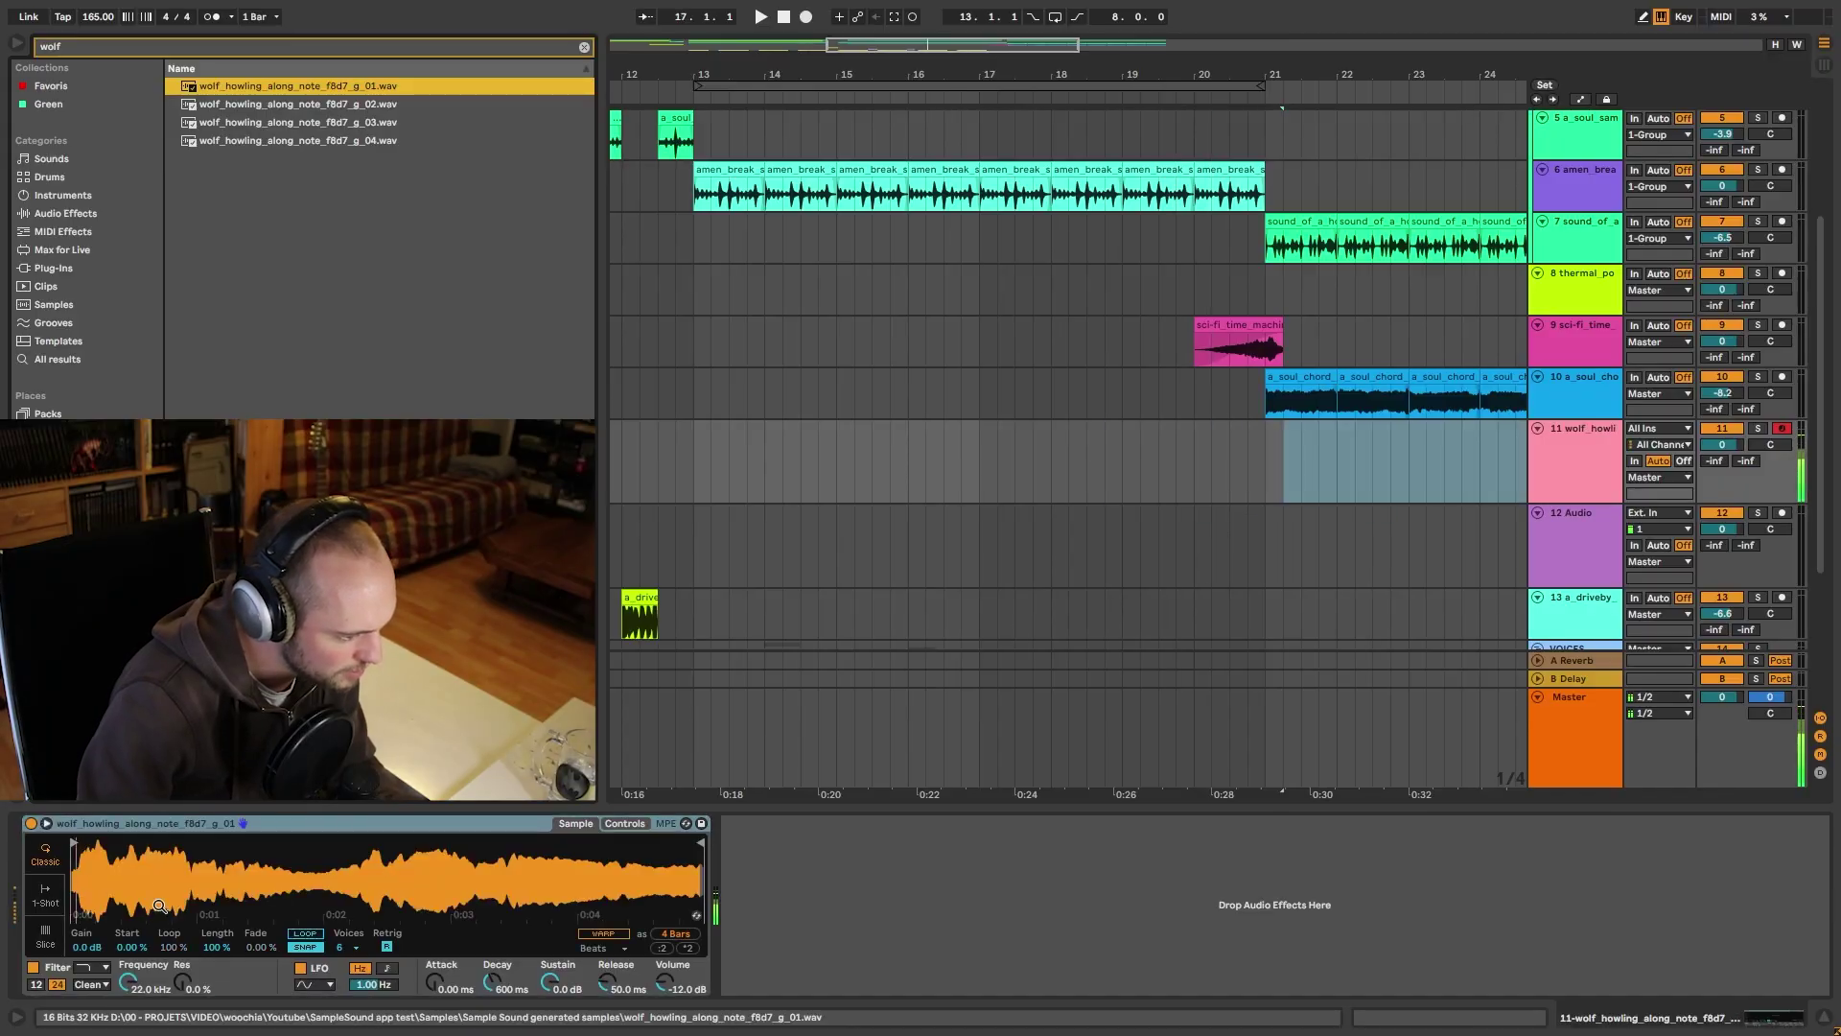
{"action": "left_click_drag", "start_coordinate": [73, 842], "coordinate": [365, 823]}
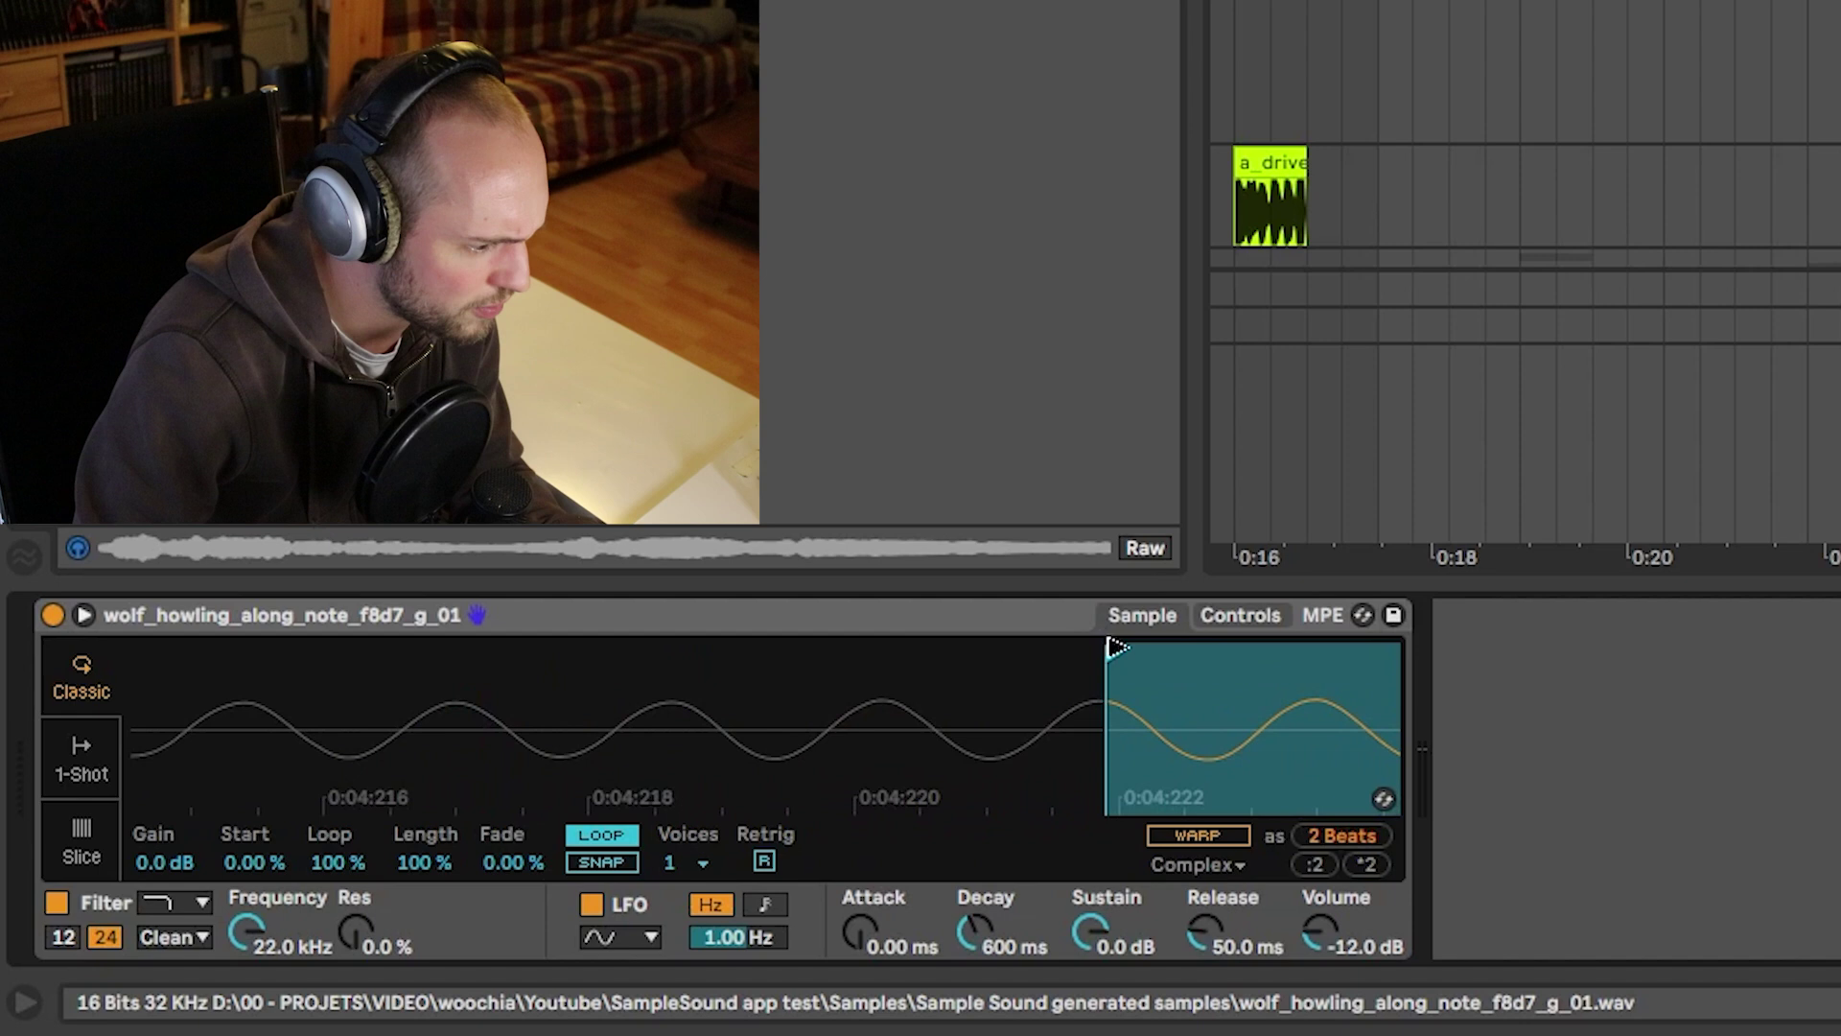
{"action": "left_click_drag", "start_coordinate": [1117, 648], "coordinate": [1024, 662]}
{"action": "scroll", "coordinate": [1026, 662], "scroll_direction": "up", "scroll_amount": 5}
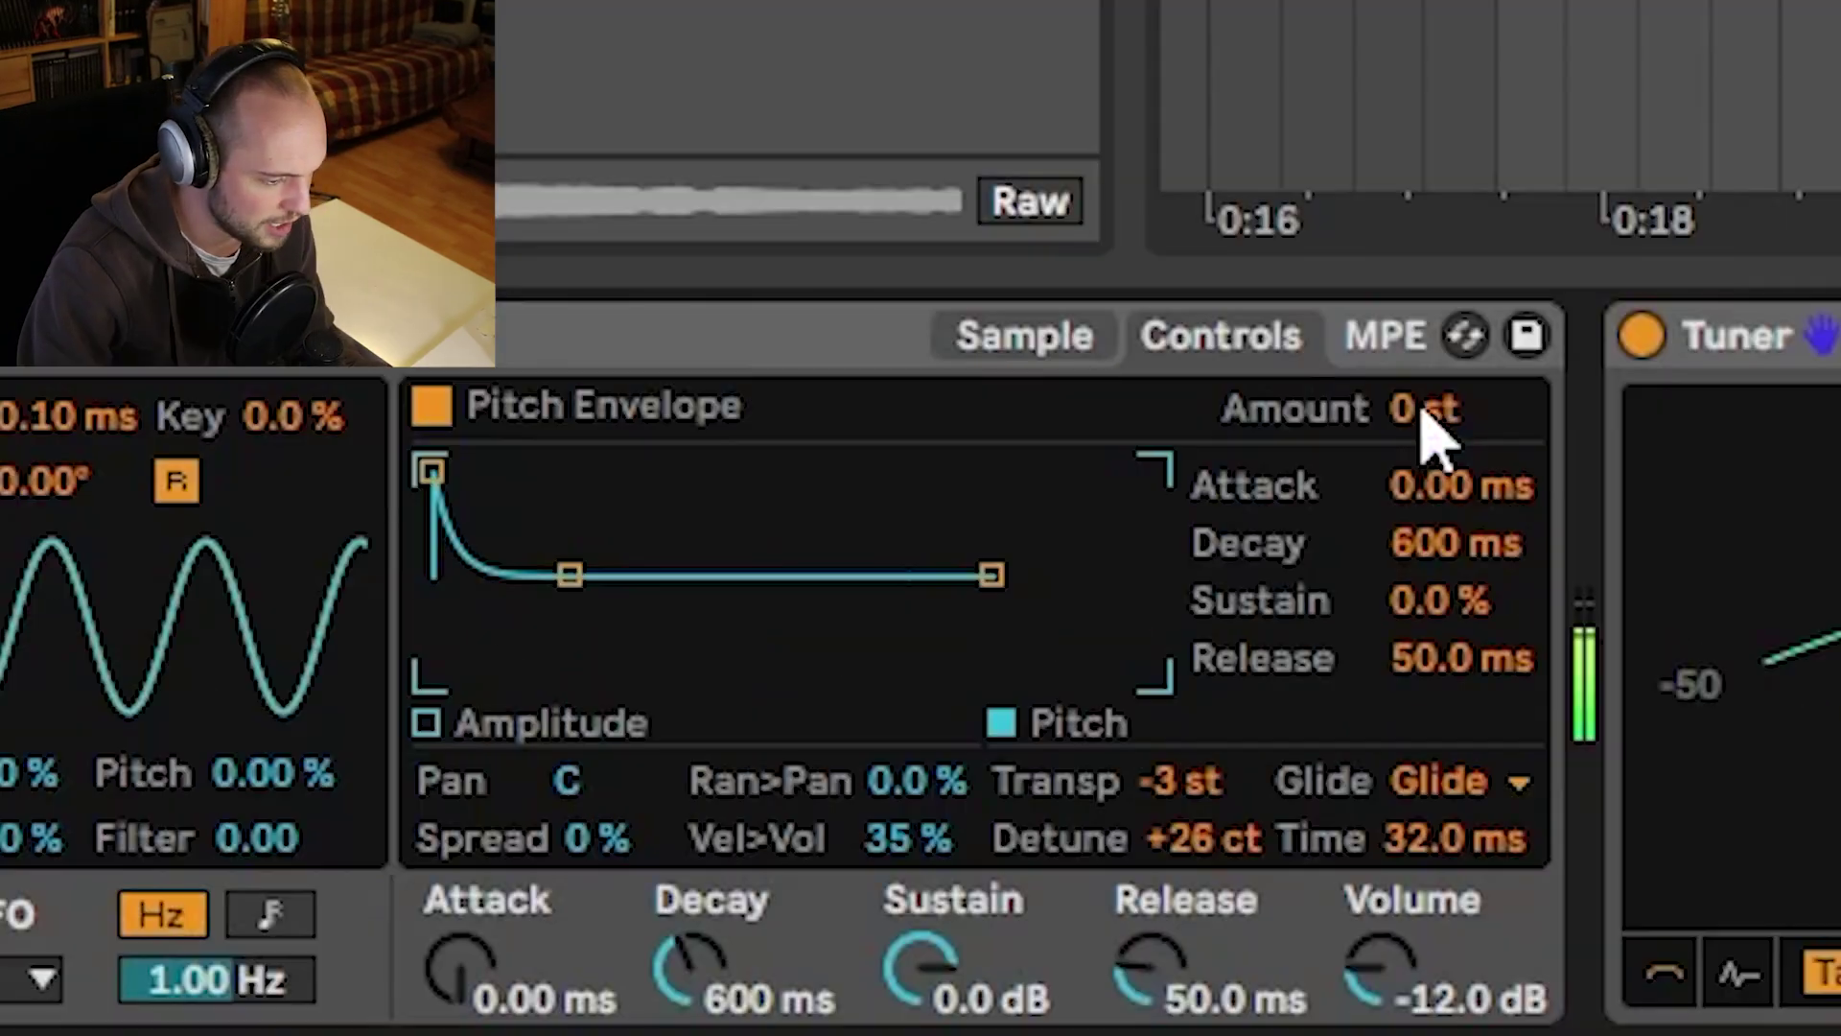
Set the wolf Simpler's pitch envelope amount to +28 st and its transposition to -39 st.
{"action": "left_click_drag", "start_coordinate": [794, 466], "coordinate": [794, 431]}
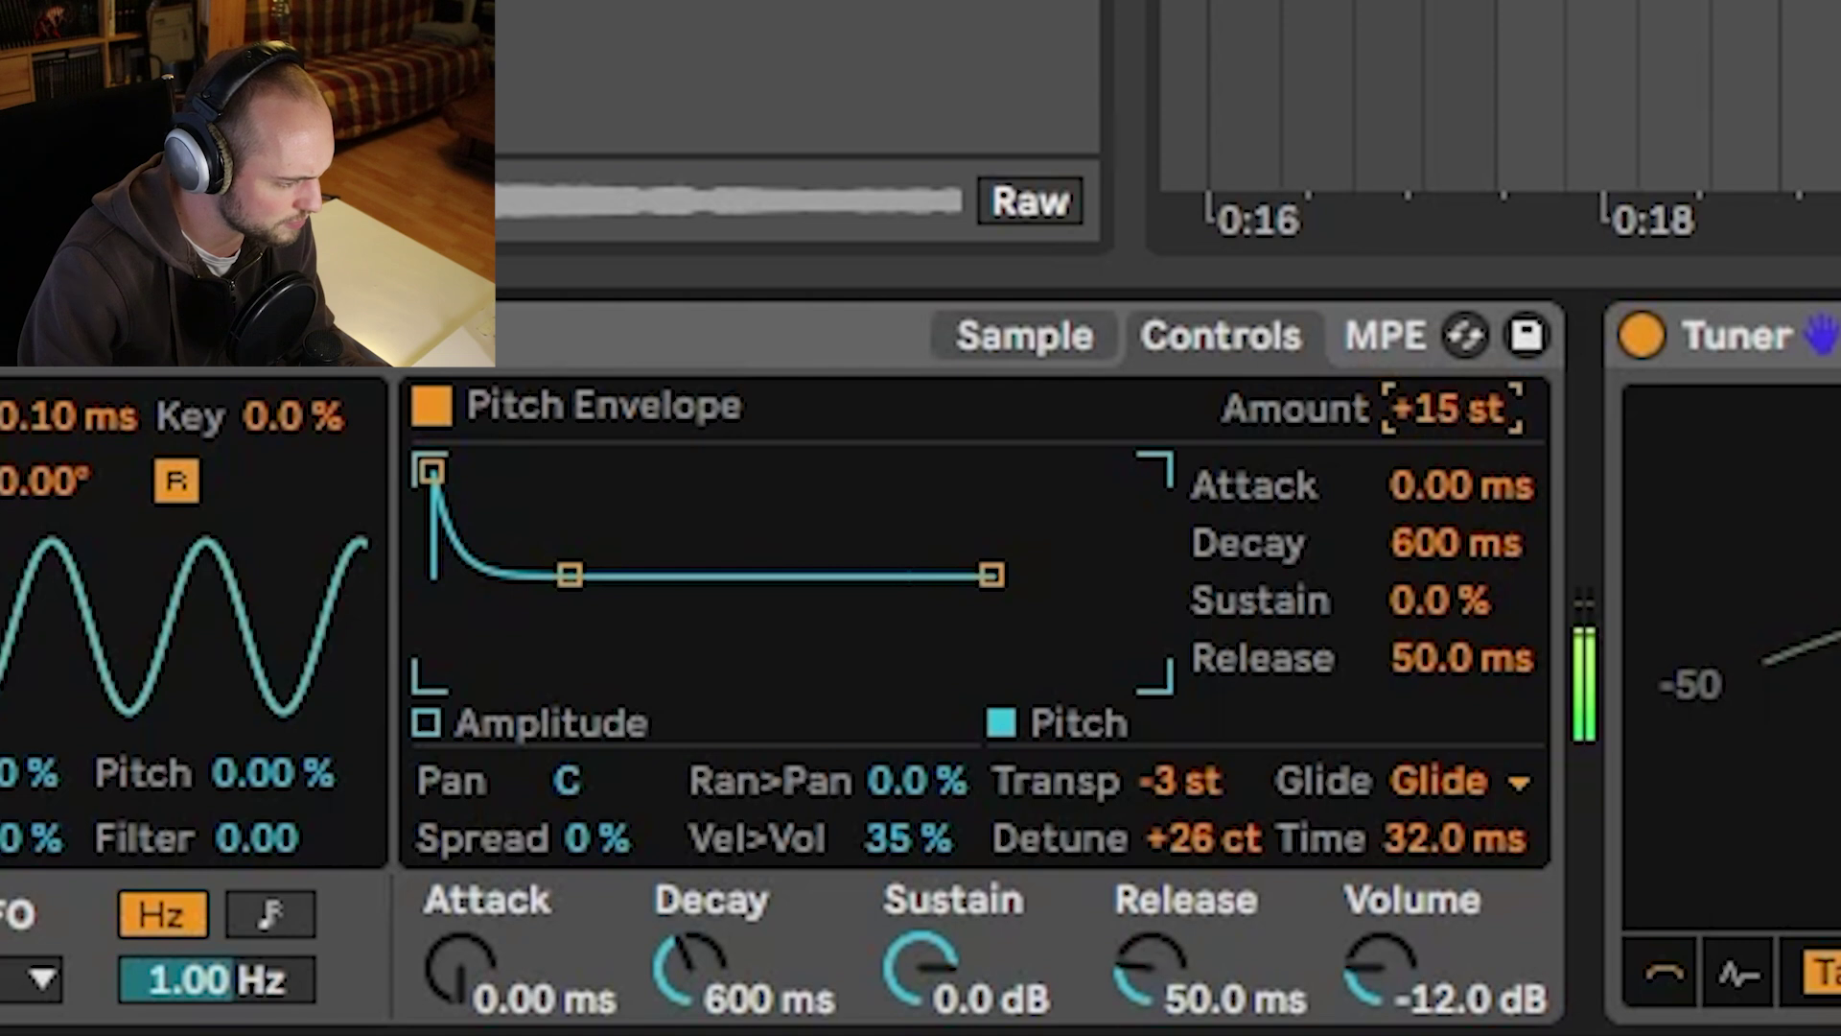
{"action": "left_click_drag", "start_coordinate": [1448, 409], "coordinate": [1448, 413]}
{"action": "left_click_drag", "start_coordinate": [1210, 798], "coordinate": [1210, 844]}
{"action": "left_click_drag", "start_coordinate": [1471, 412], "coordinate": [1471, 379]}
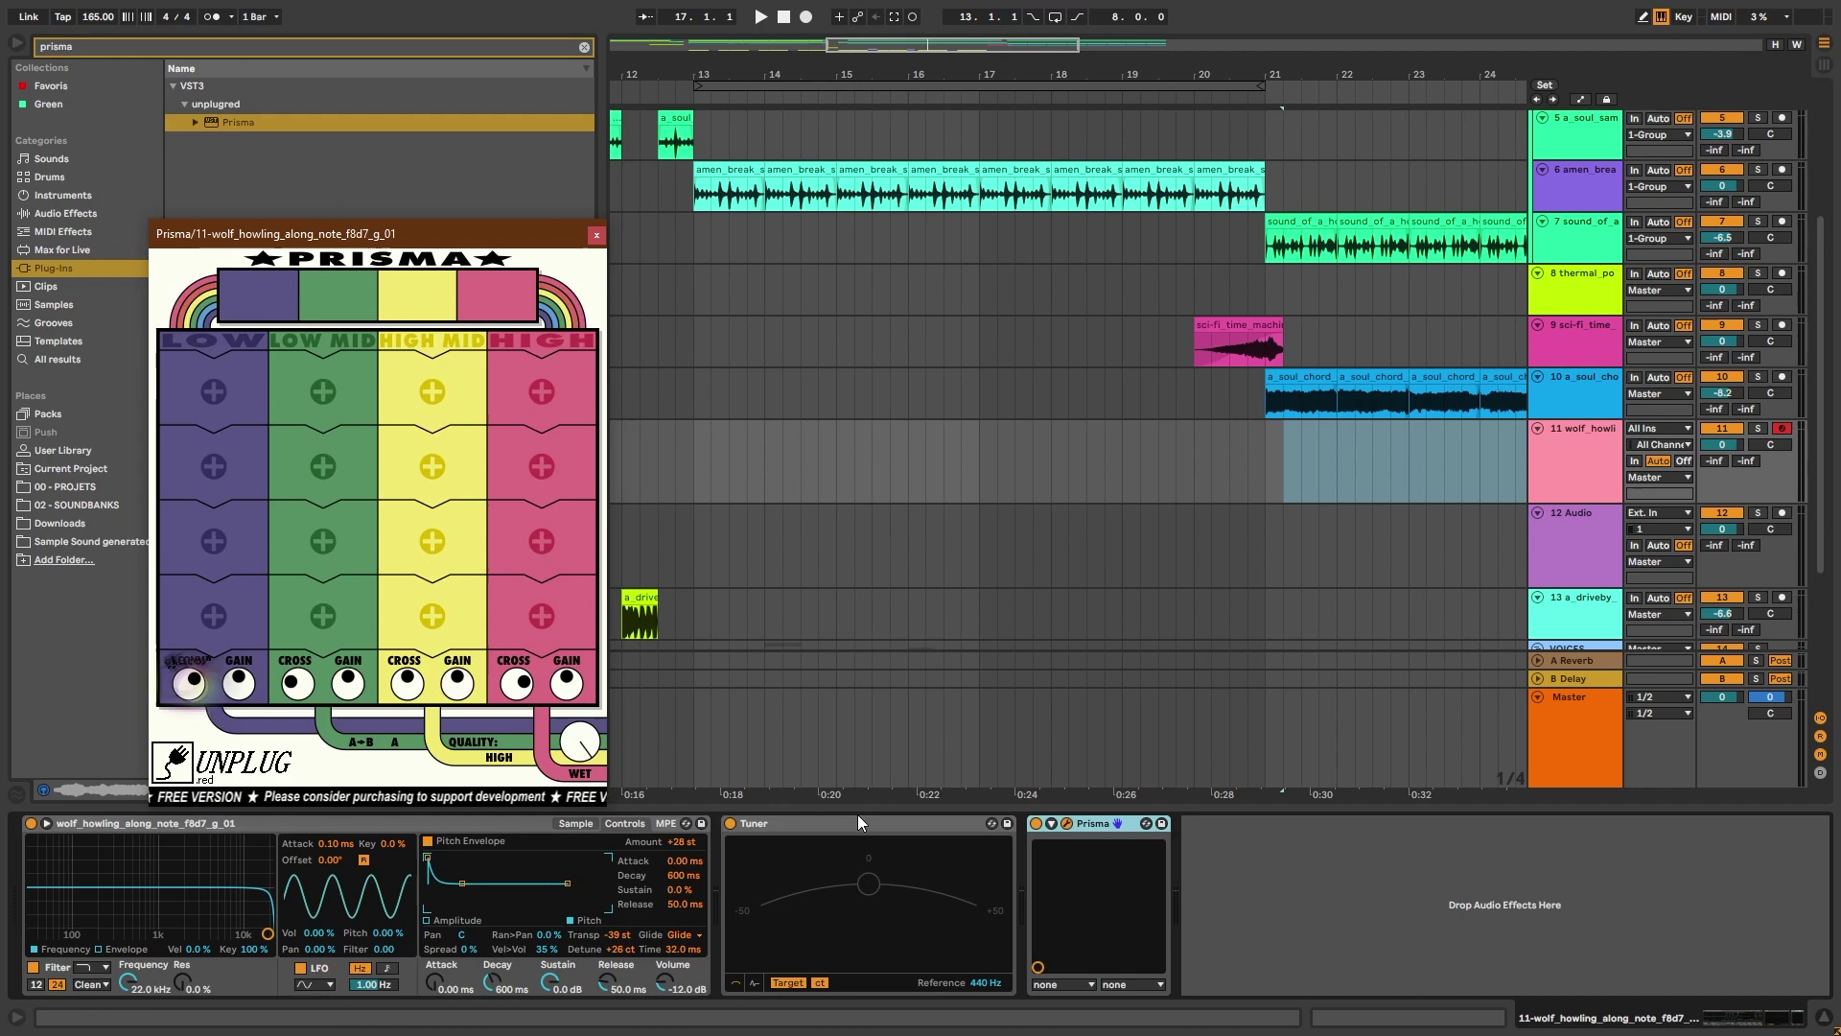
Delete the Tuner from the wolf track and open the first effect slot of Prisma's low band.
{"action": "left_click", "coordinate": [866, 826]}
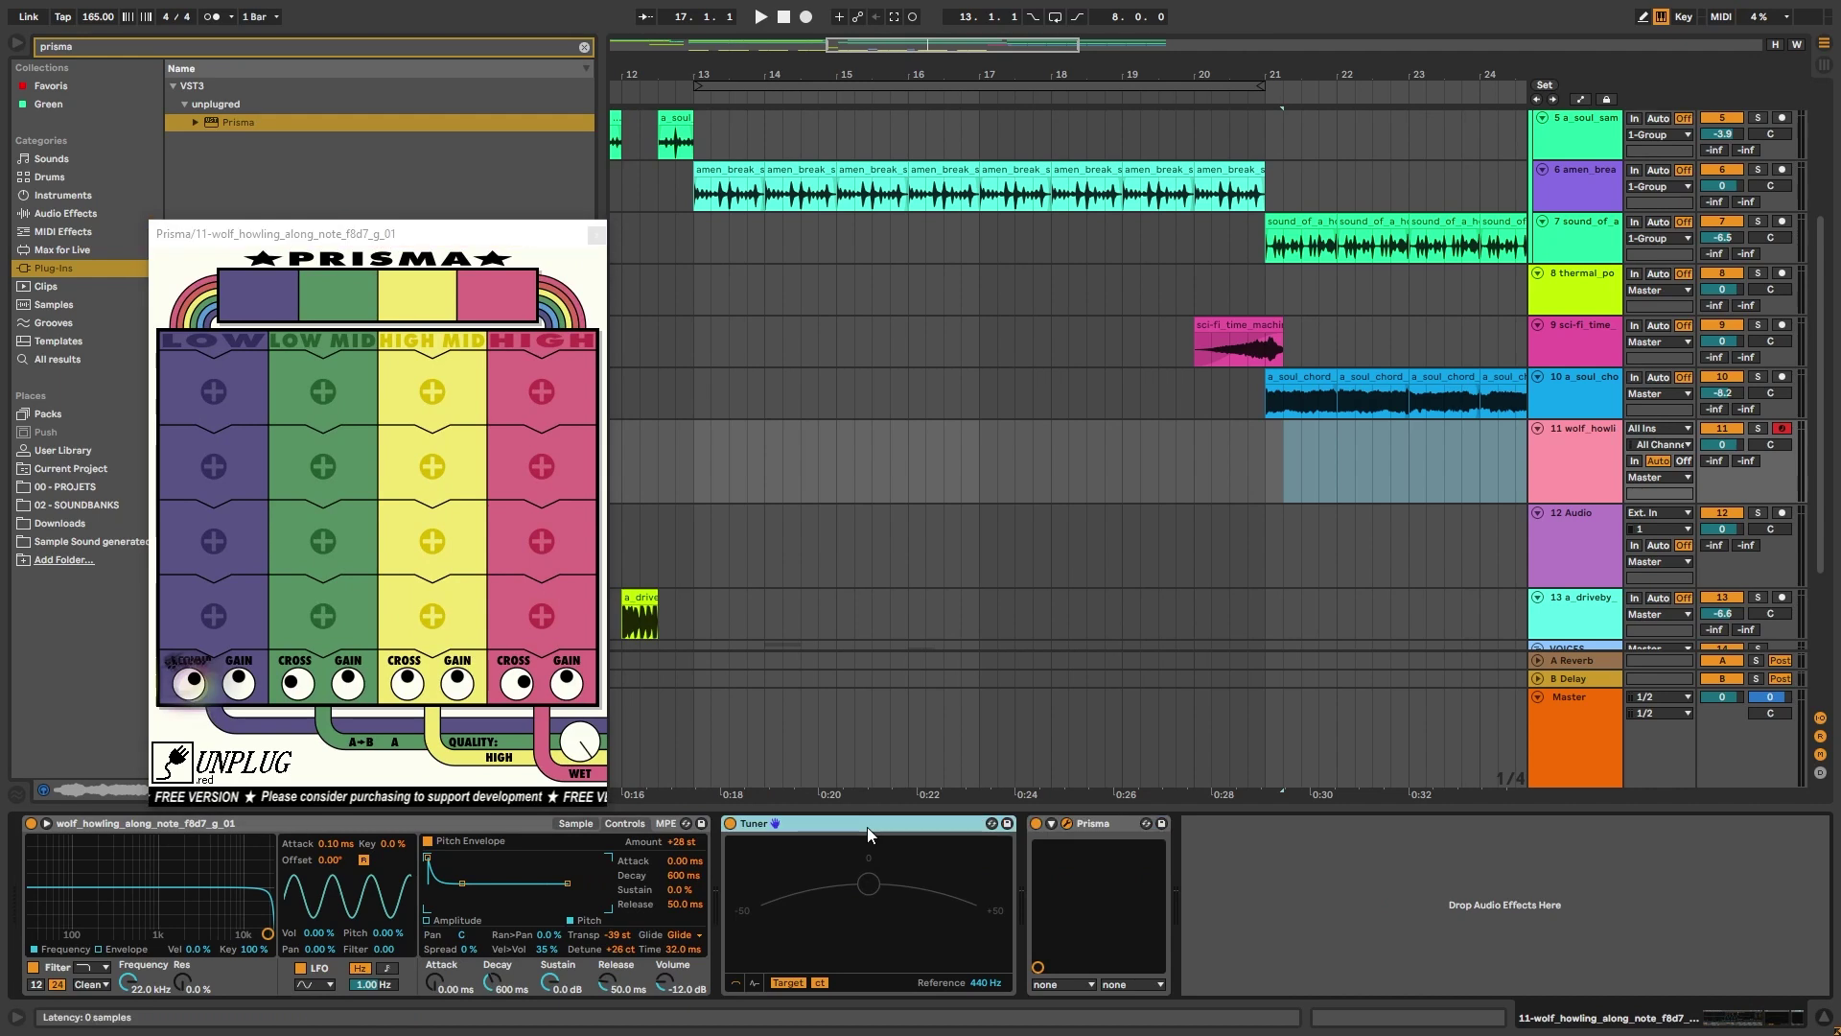
{"action": "key", "text": "Delete"}
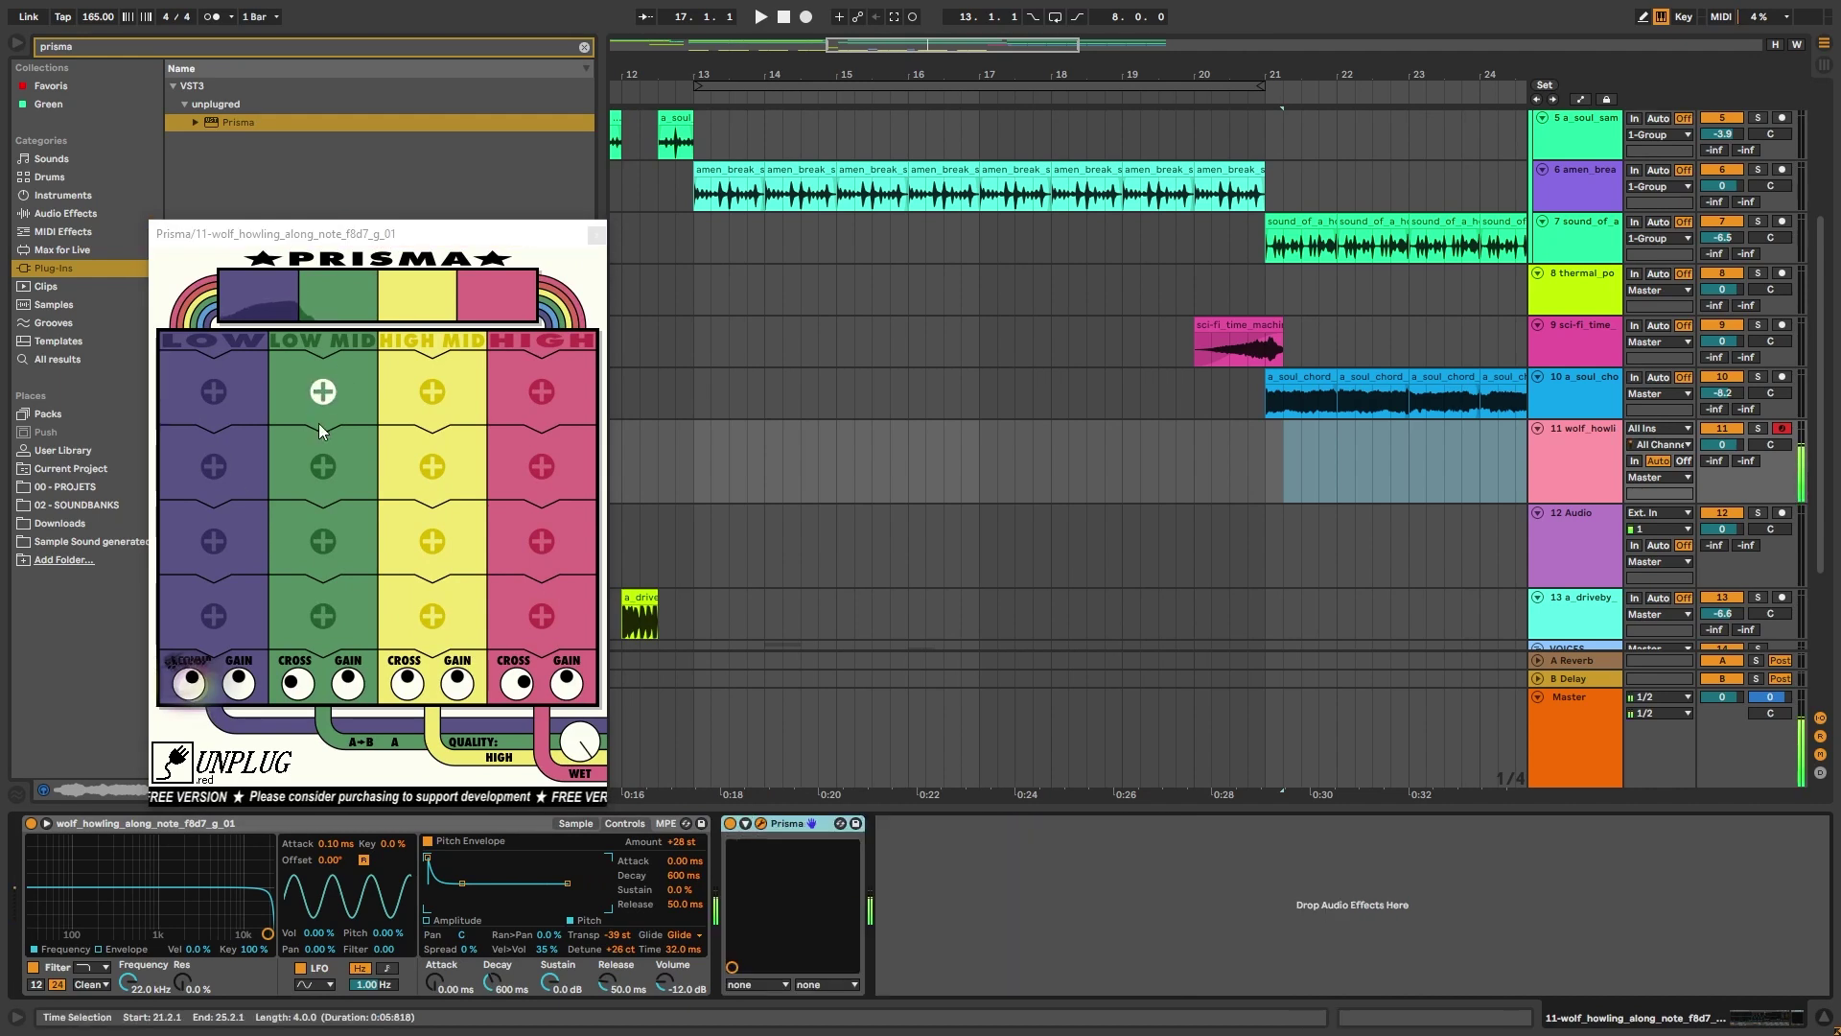
{"action": "left_click", "coordinate": [211, 411]}
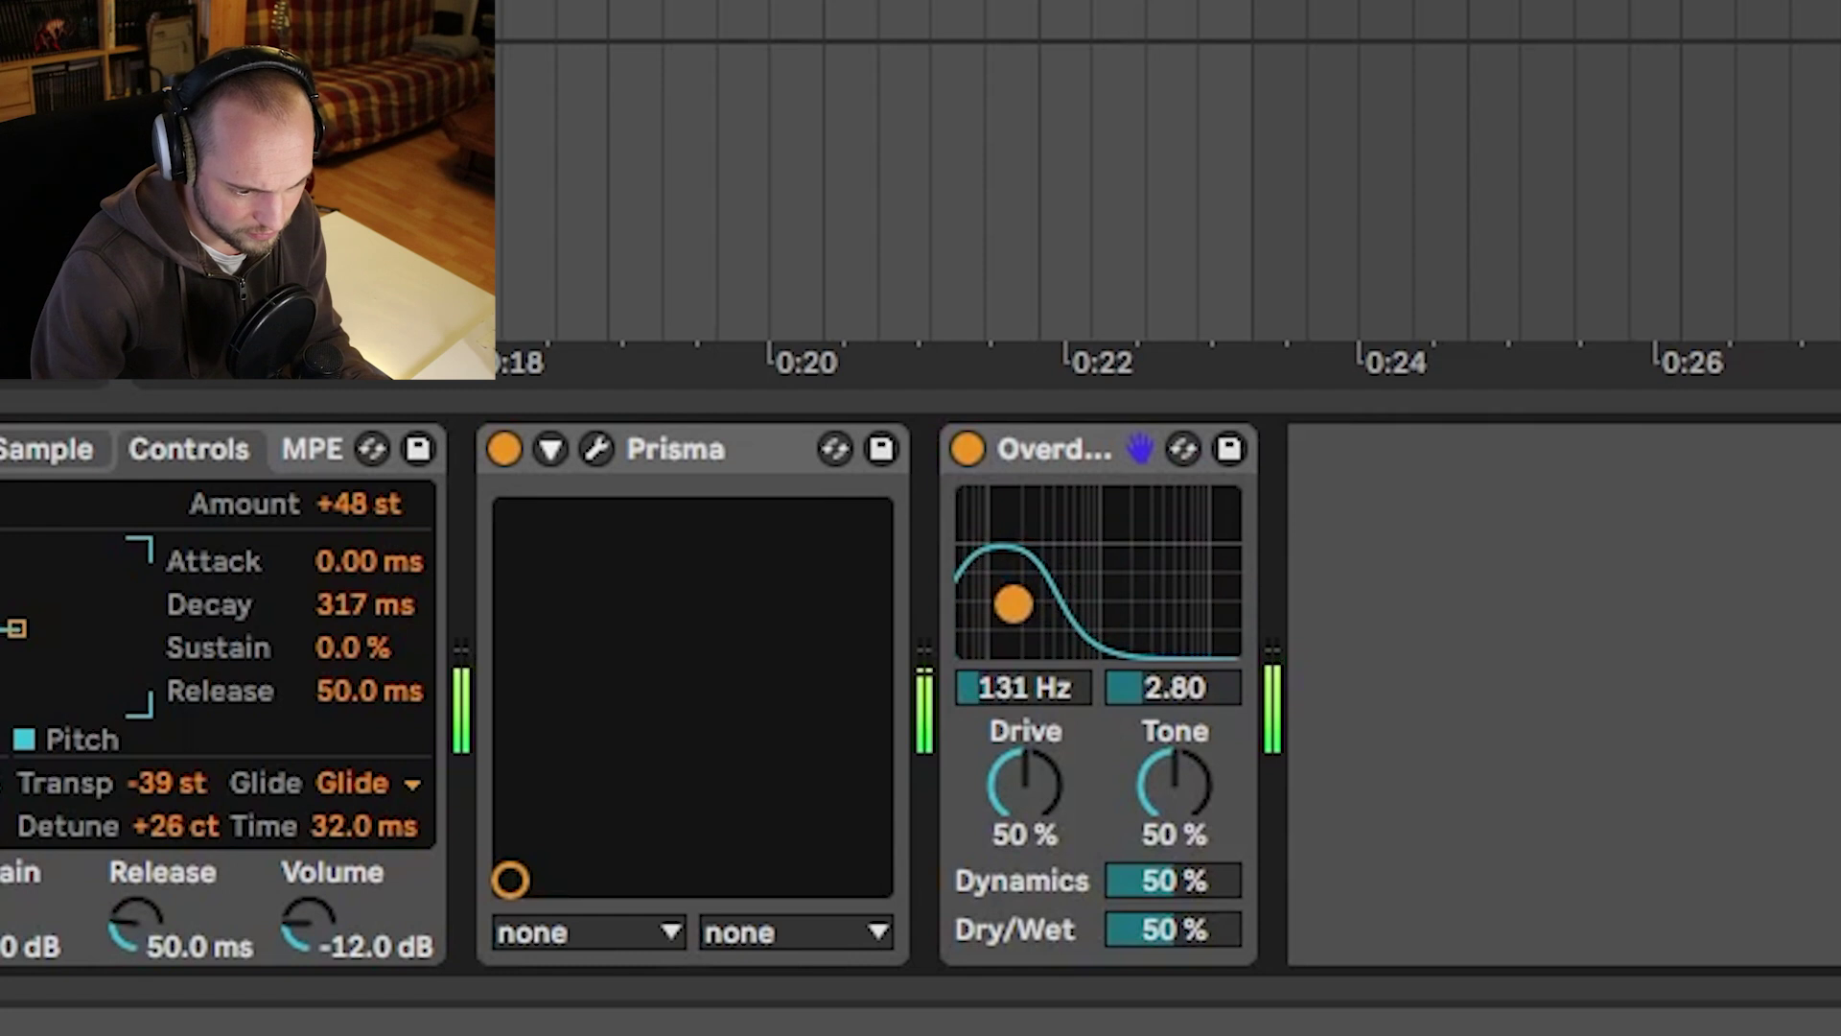
Duplicate the Overdrive device at the end of the wolf track's effect chain.
{"action": "key", "text": "ctrl+d"}
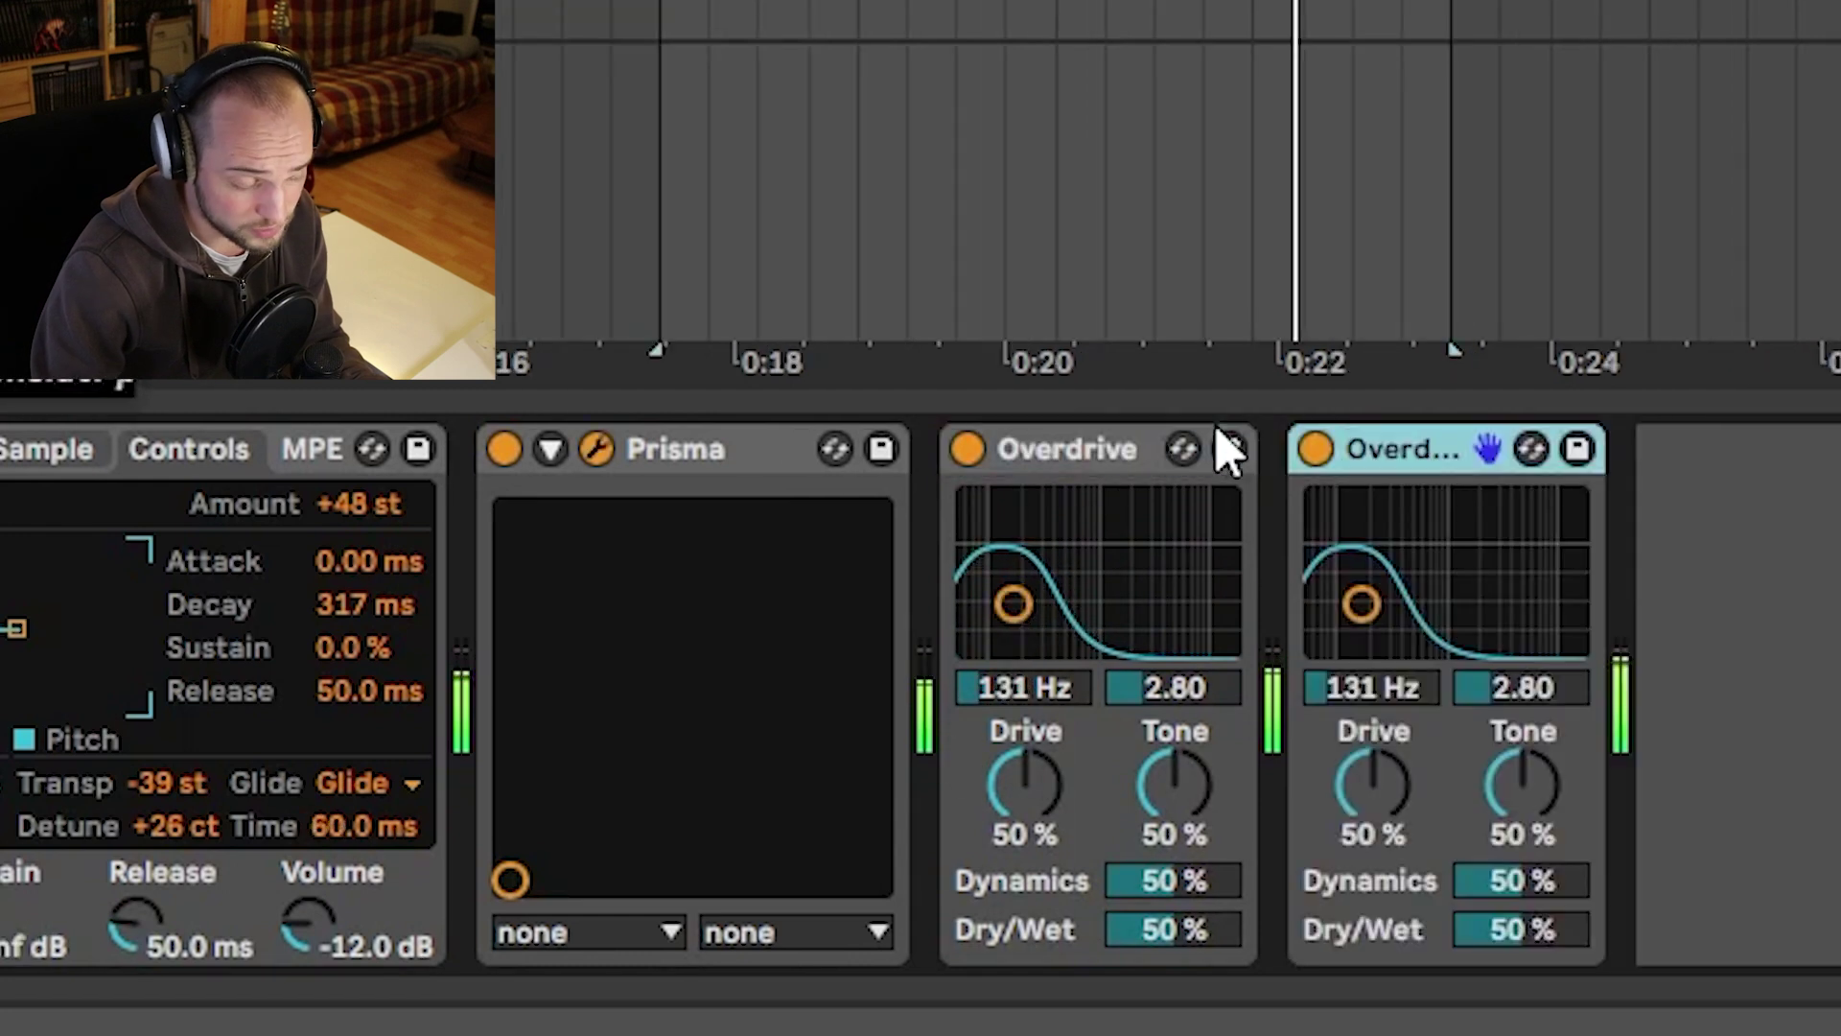
{"action": "key", "text": "shift+Tab"}
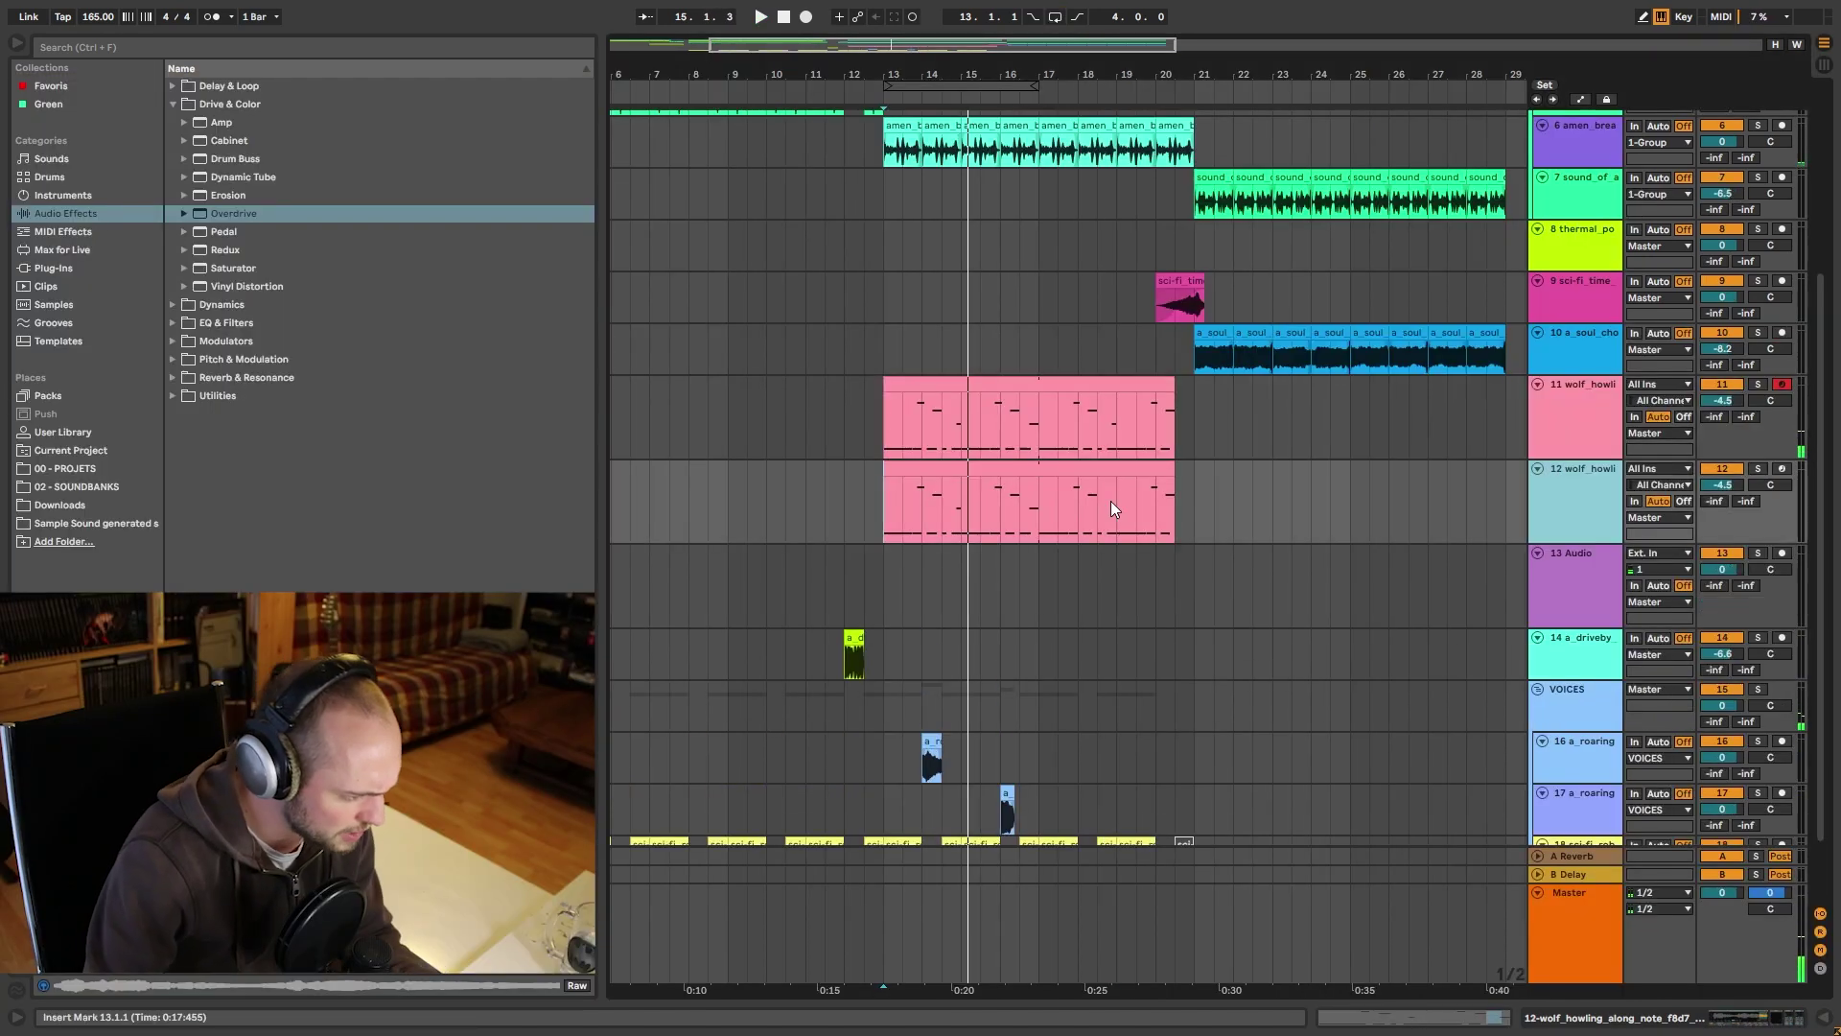
Recolor the duplicated wolf track 12 and its clip green and move the clip to start at bar 21.
{"action": "right_click", "coordinate": [1551, 504]}
{"action": "left_click", "coordinate": [1187, 545]}
{"action": "right_click", "coordinate": [1113, 476]}
{"action": "left_click", "coordinate": [1206, 772]}
{"action": "left_click_drag", "start_coordinate": [1016, 481], "coordinate": [1327, 487]}
{"action": "key", "text": "ctrl+alt+l"}
Remove the Overdrive effects from wolf track 12, show the Simpler's controls, and play the arrangement.
{"action": "left_click", "coordinate": [790, 823]}
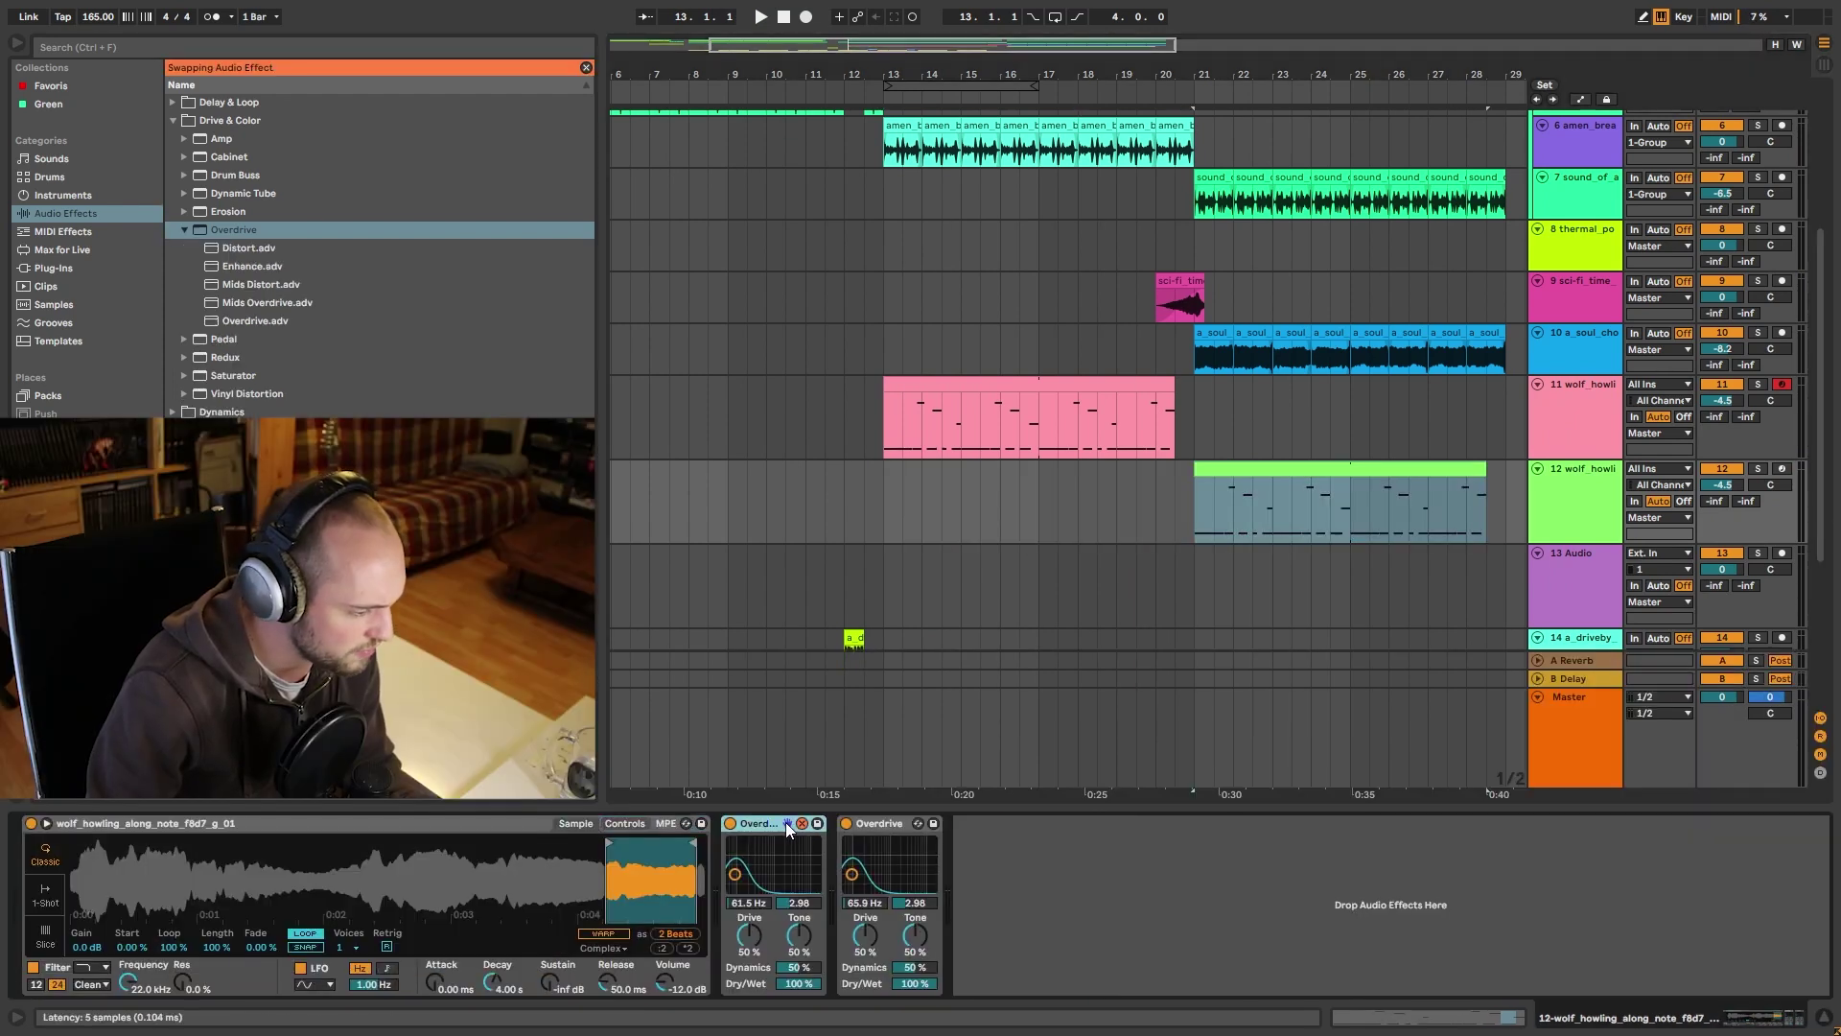
{"action": "key", "text": "Delete"}
{"action": "left_click", "coordinate": [625, 824]}
{"action": "key", "text": "space"}
Set the Saturator's curve on wolf track 12 to Digital Clip and raise its drive to 18.3 dB.
{"action": "left_click", "coordinate": [823, 919]}
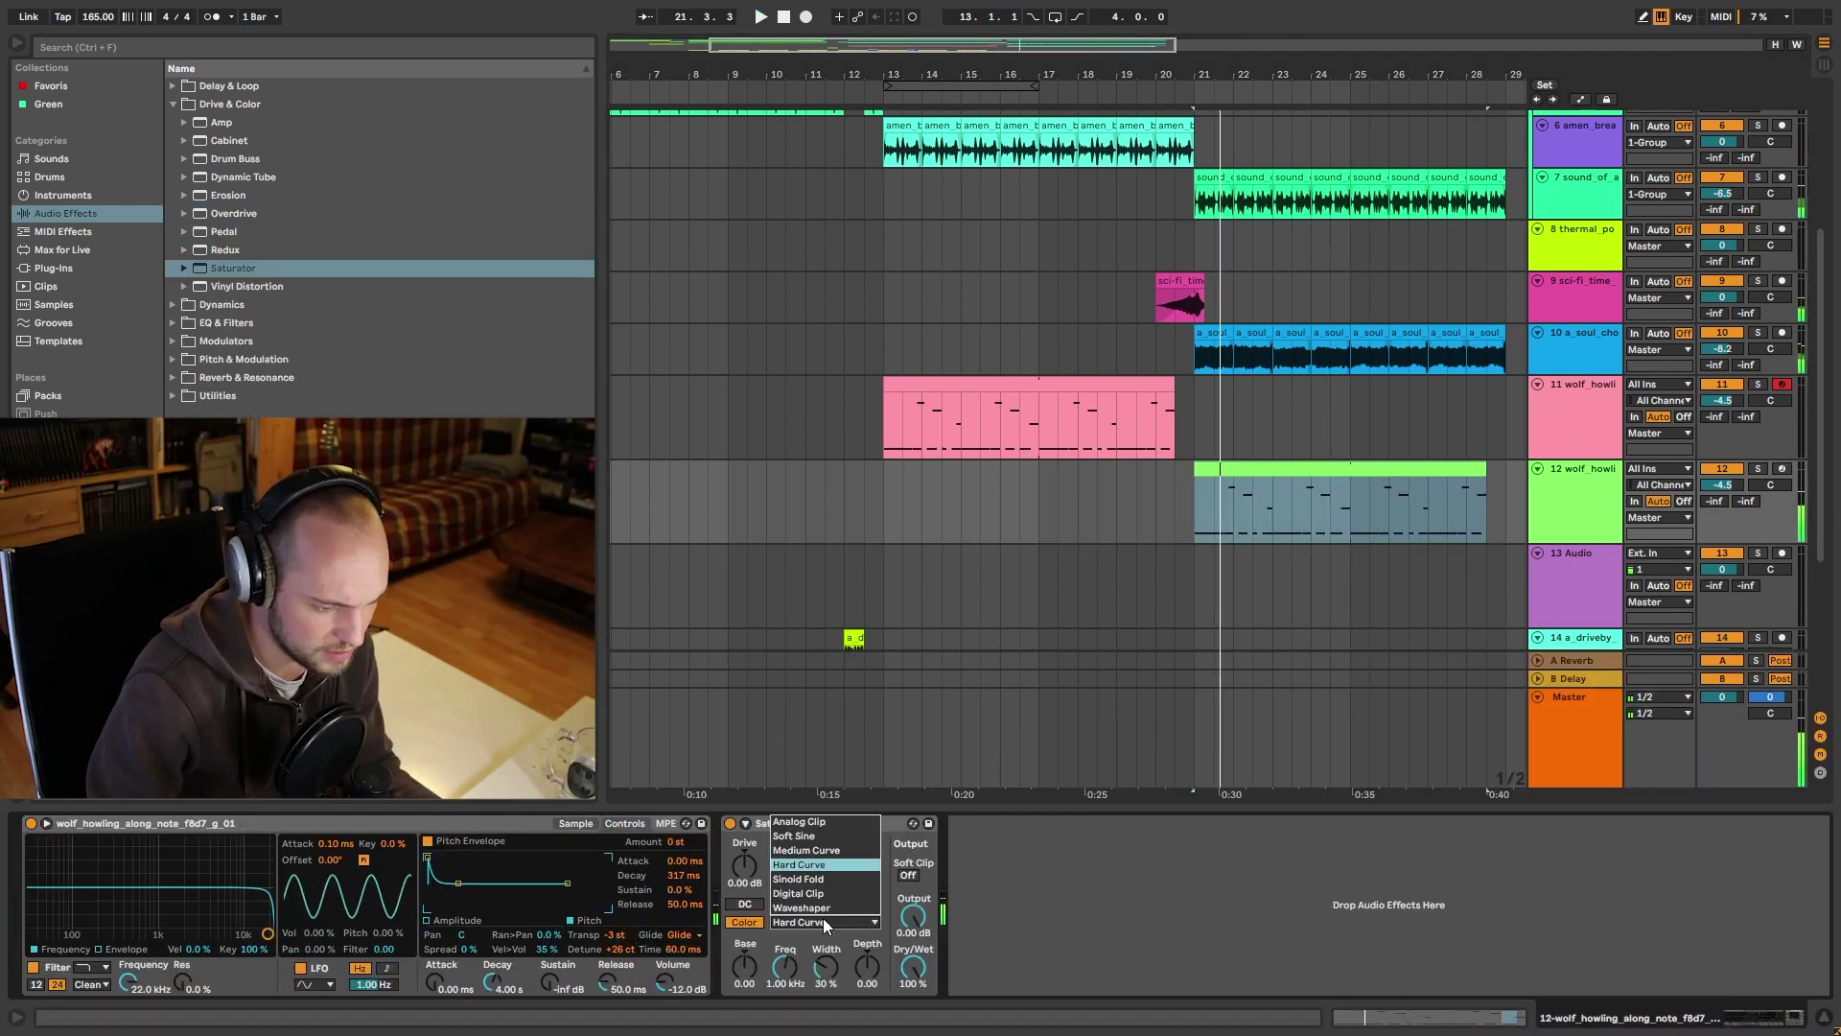
{"action": "left_click", "coordinate": [819, 893]}
{"action": "left_click_drag", "start_coordinate": [745, 866], "coordinate": [746, 846]}
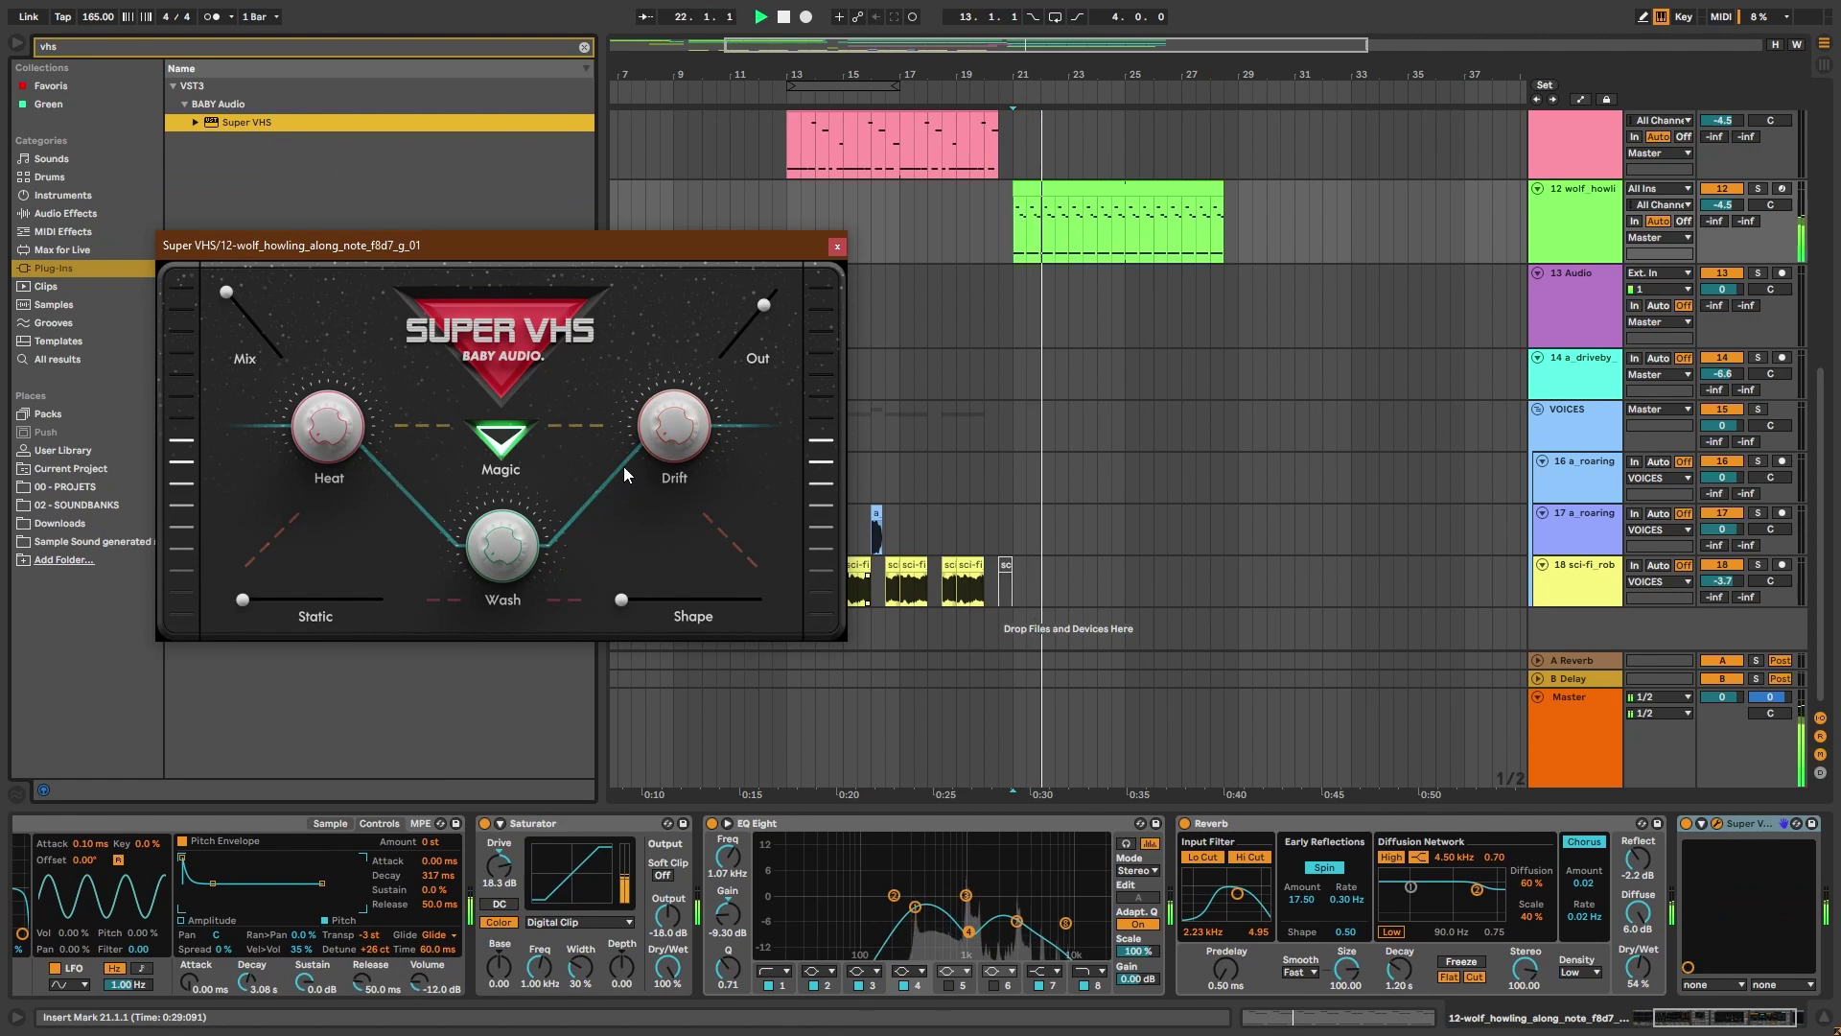
Adjust the Super VHS mix on wolf track 12, hide the automation, and play the arrangement.
{"action": "left_click_drag", "start_coordinate": [232, 288], "coordinate": [244, 302]}
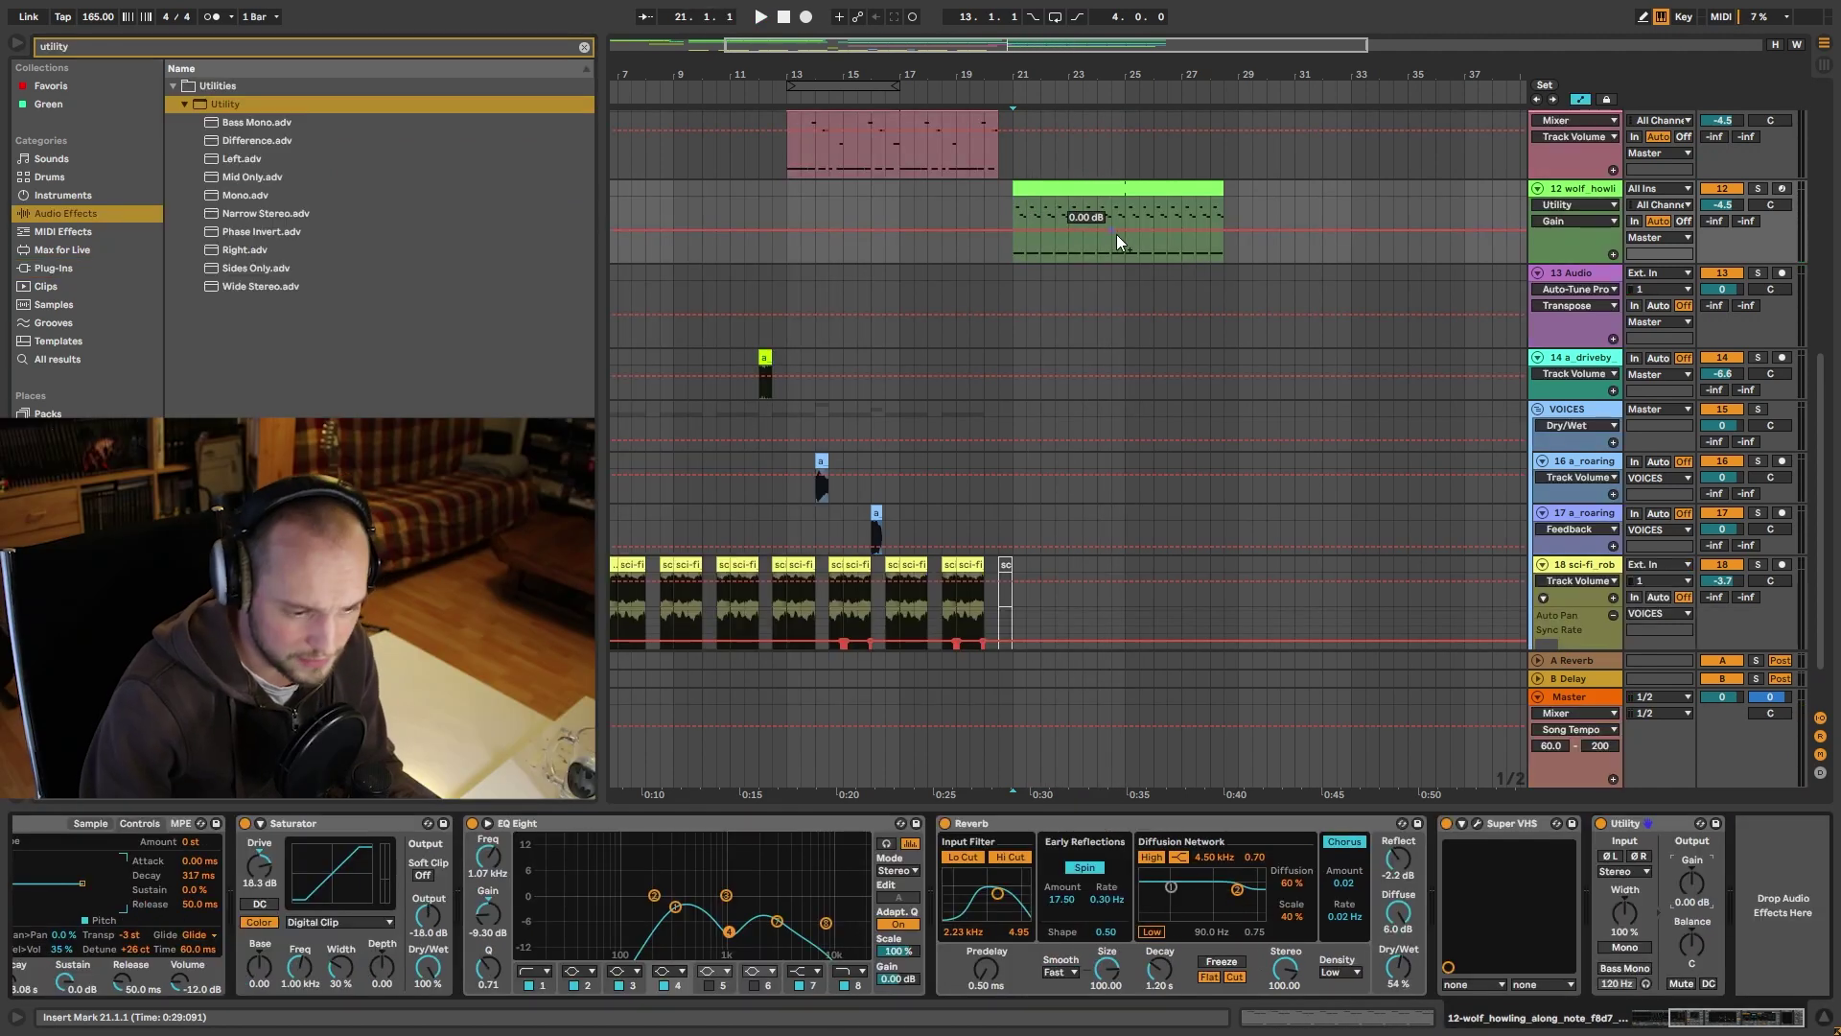
{"action": "key", "text": "a"}
{"action": "key", "text": "space"}
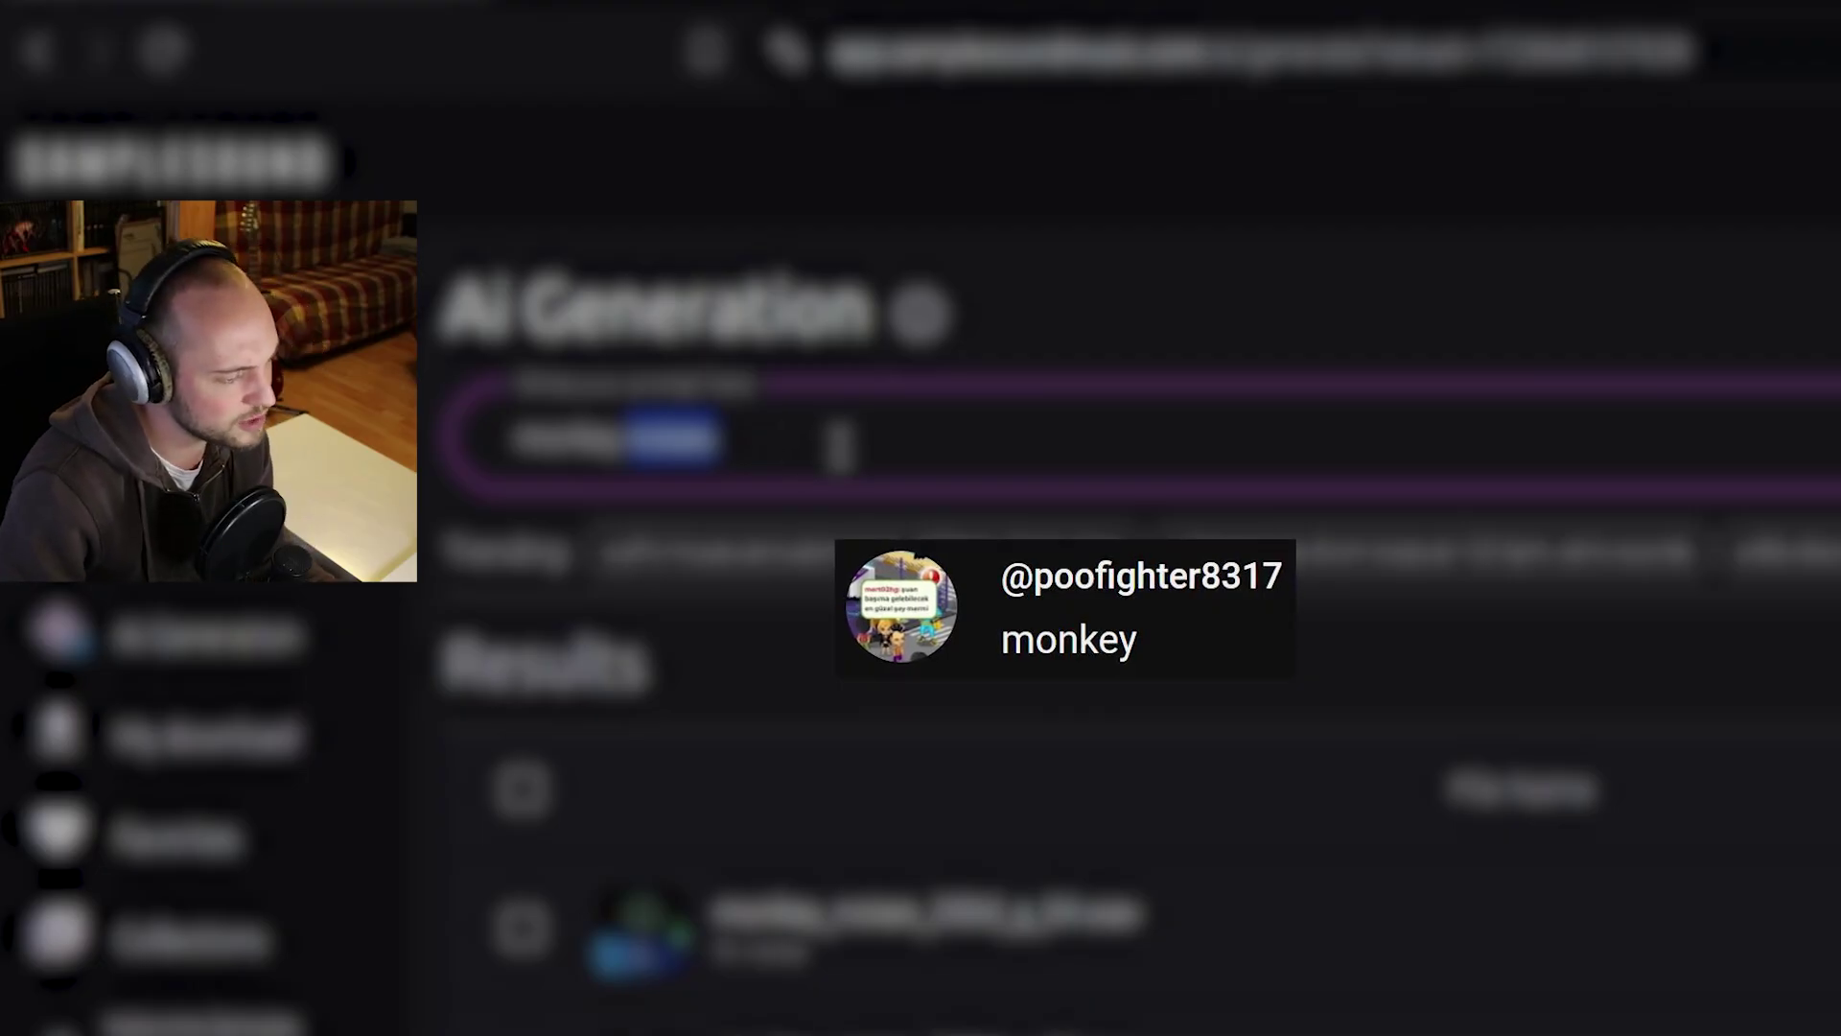
In Samplesound, change the prompt to "monkey yellings", and in Ableton Live select the first yell of the monkey clip on track 19.
{"action": "type", "text": "yellings"}
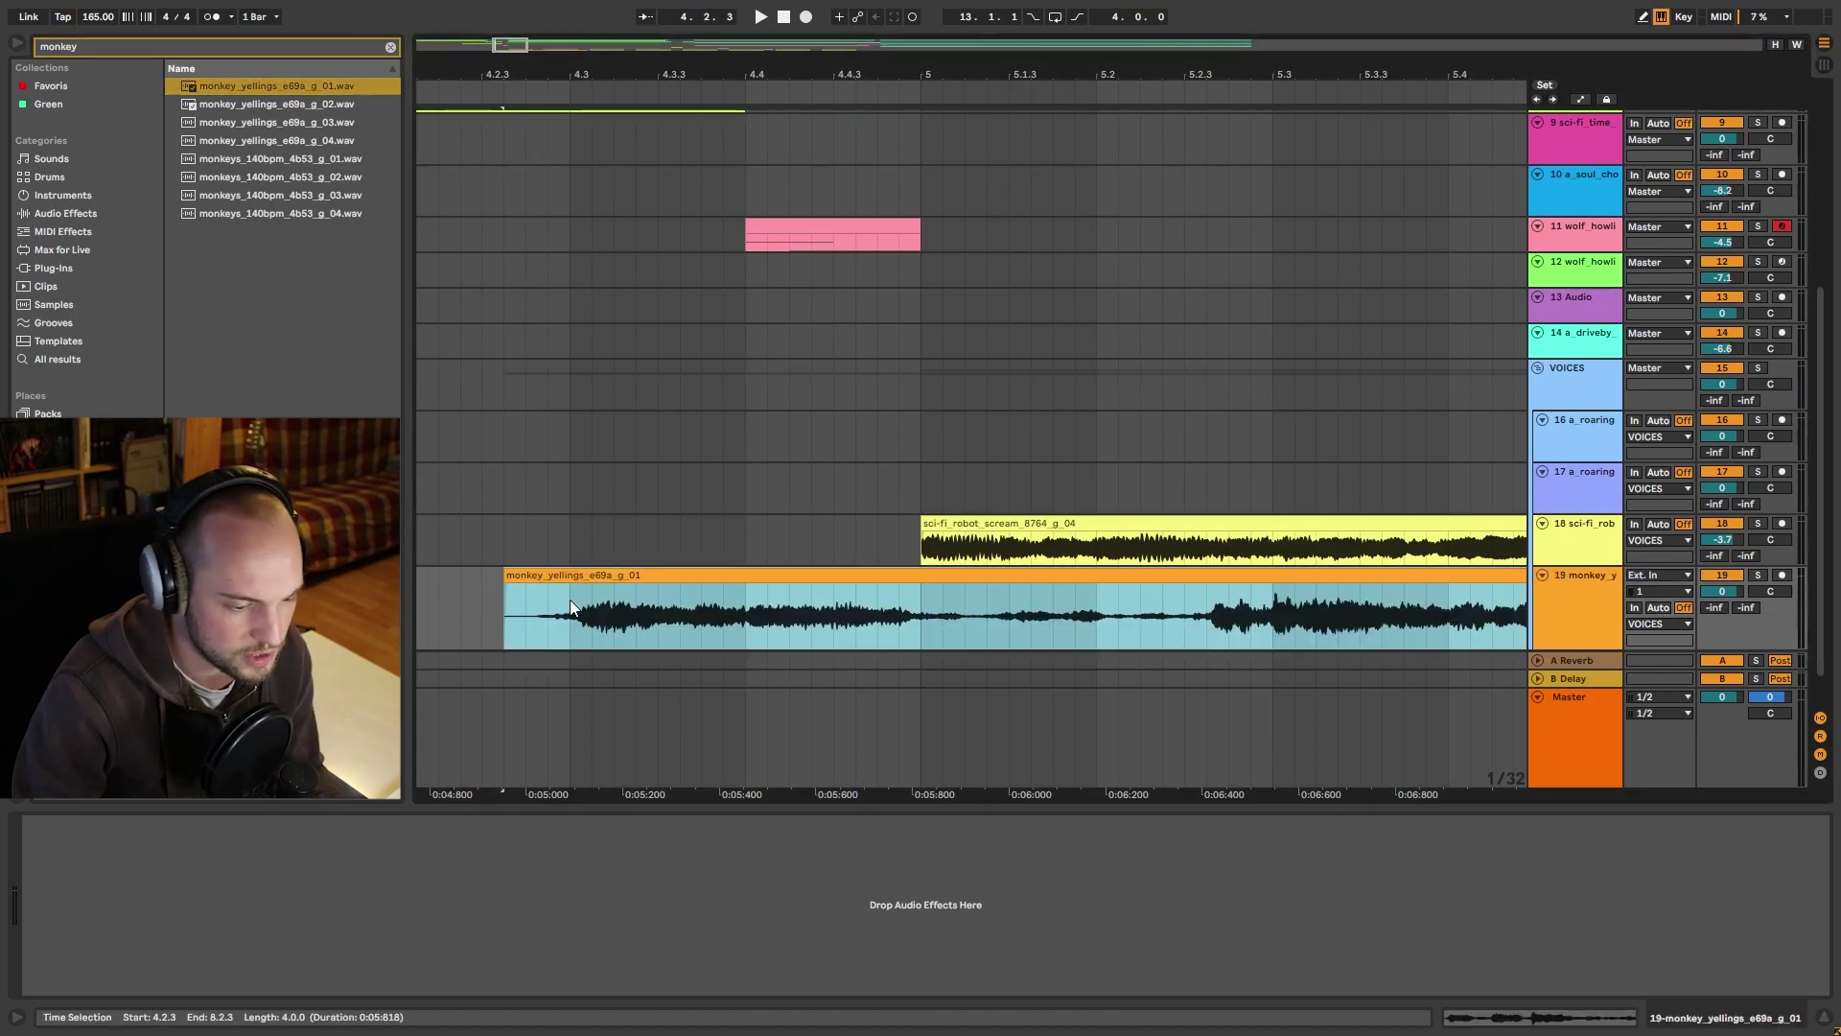
{"action": "left_click_drag", "start_coordinate": [570, 600], "coordinate": [842, 573]}
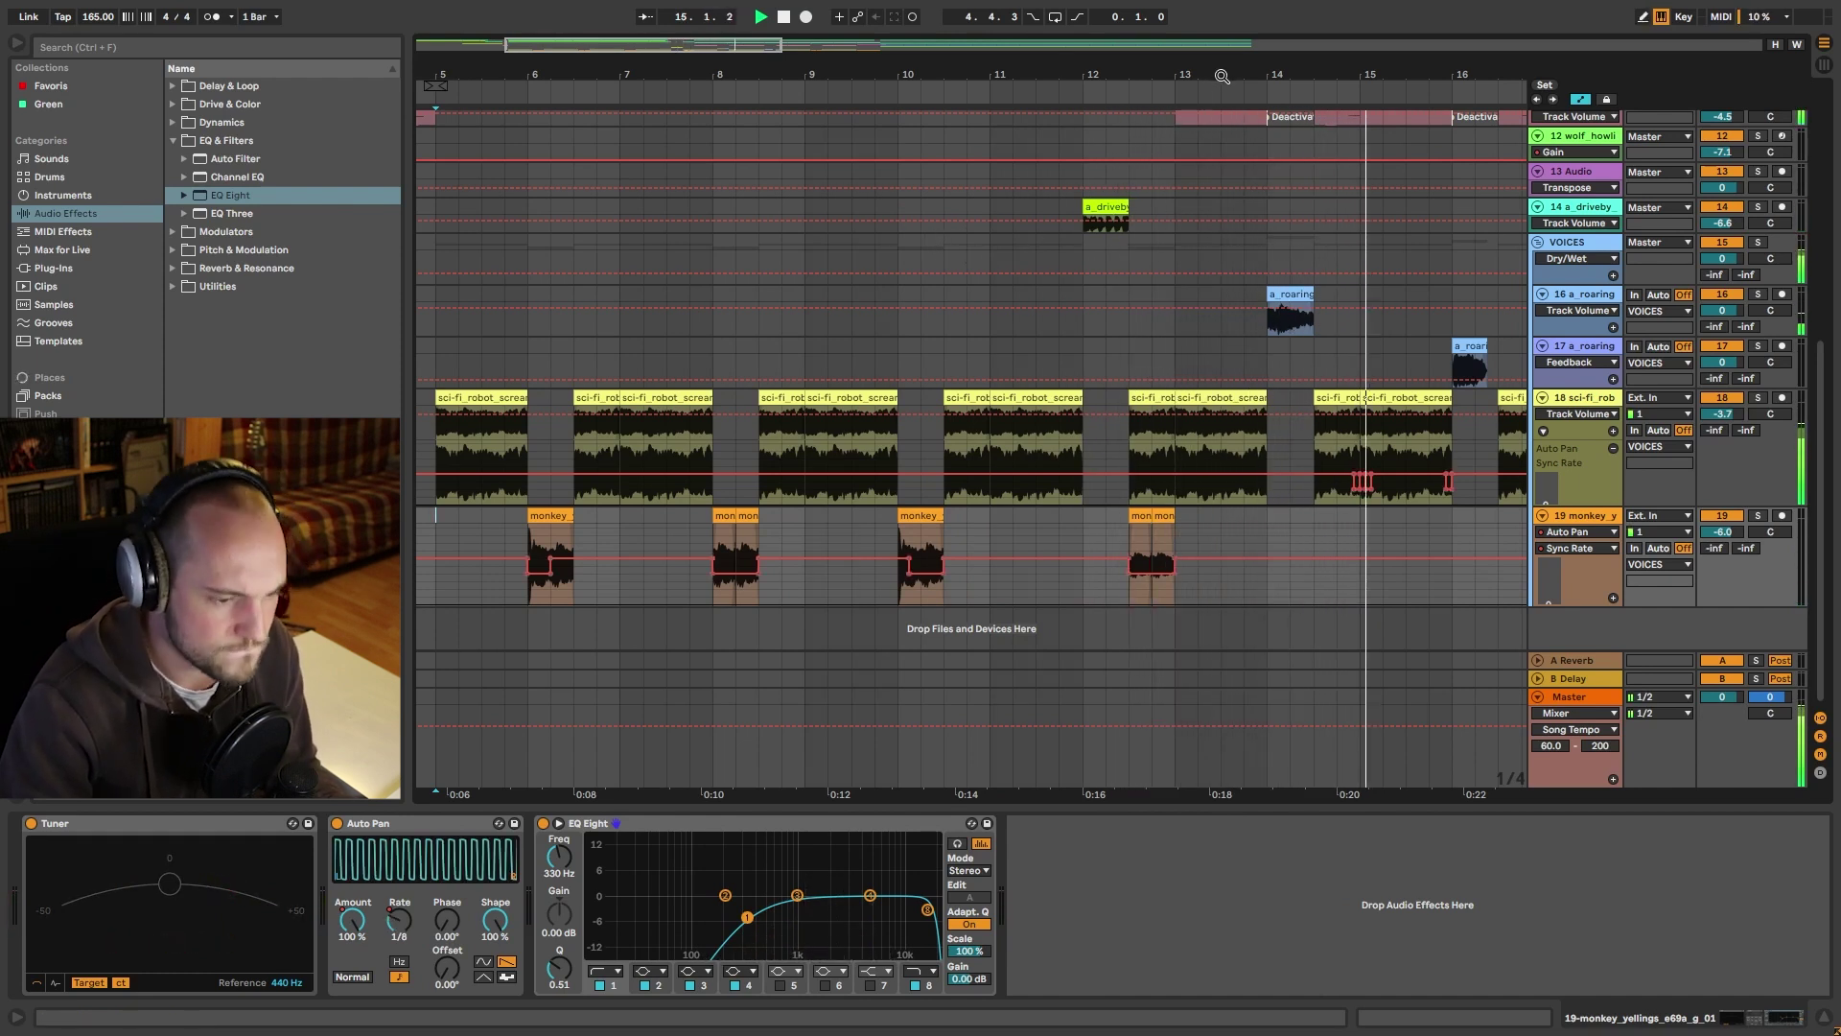
Hide the automation and review the full arrangement around the monkey clips during playback.
{"action": "key", "text": "a"}
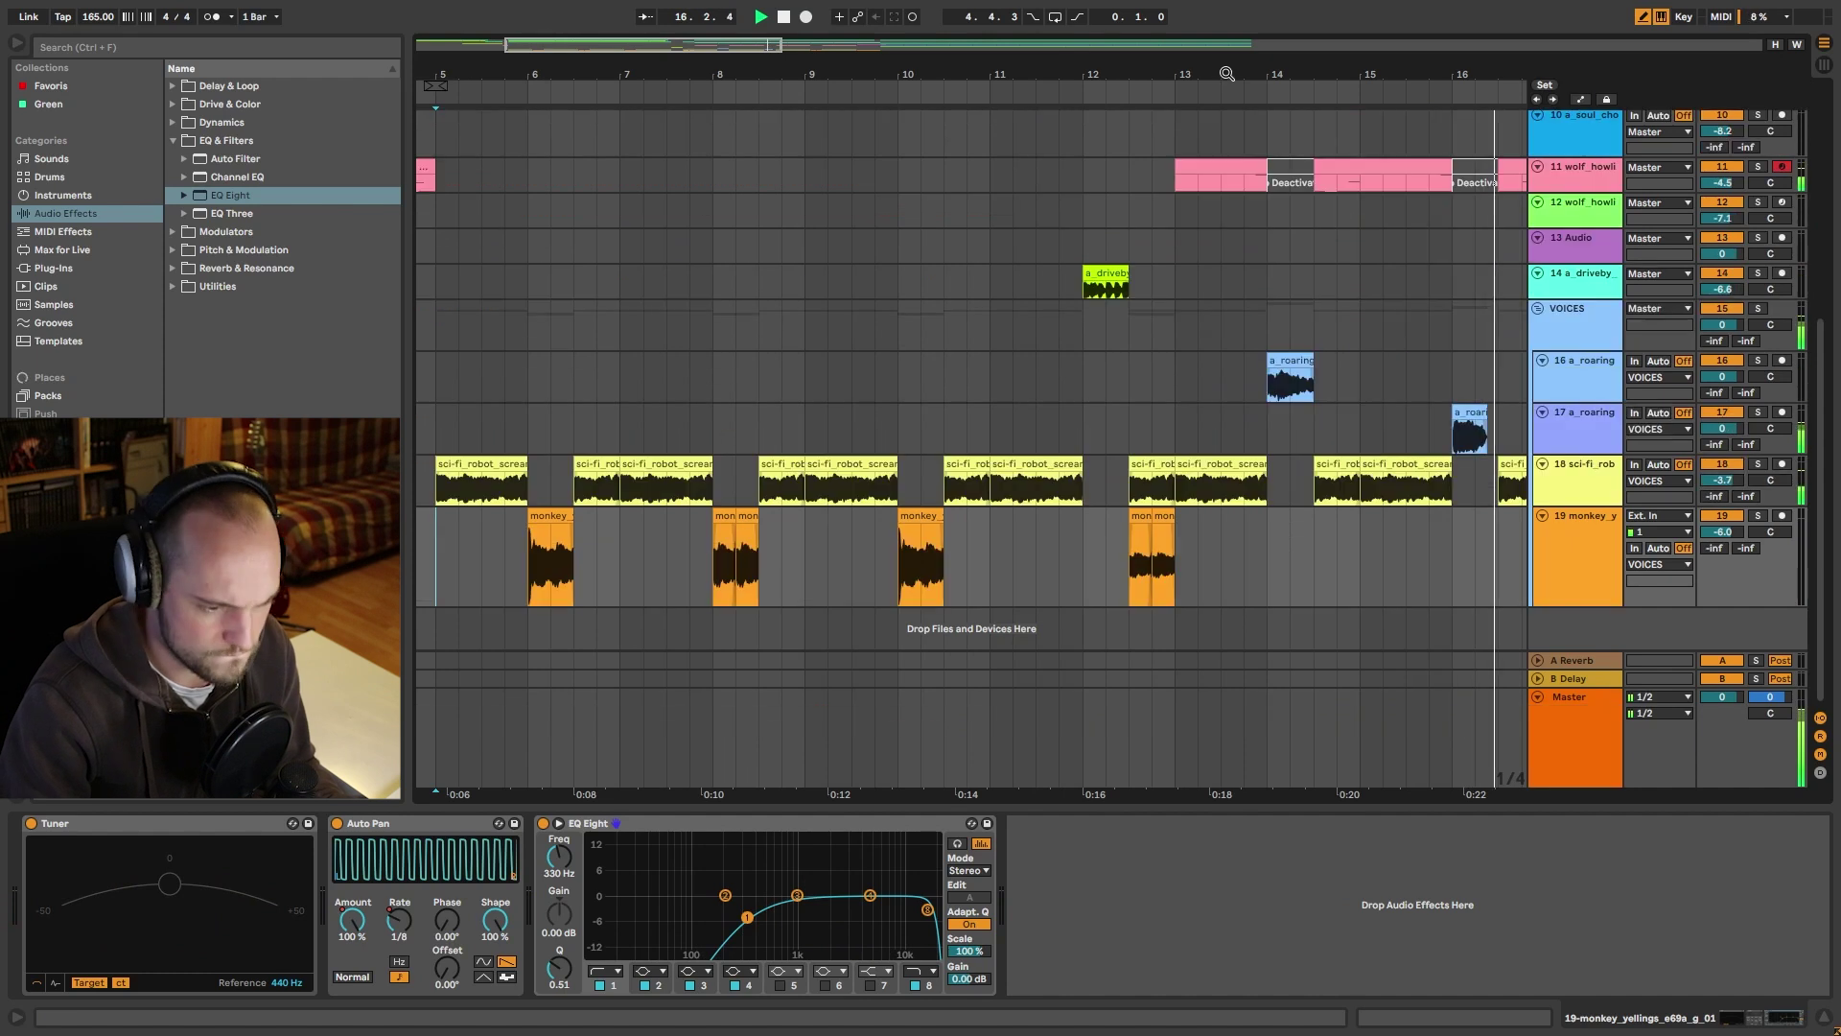
{"action": "left_click_drag", "start_coordinate": [1279, 52], "coordinate": [1279, 29]}
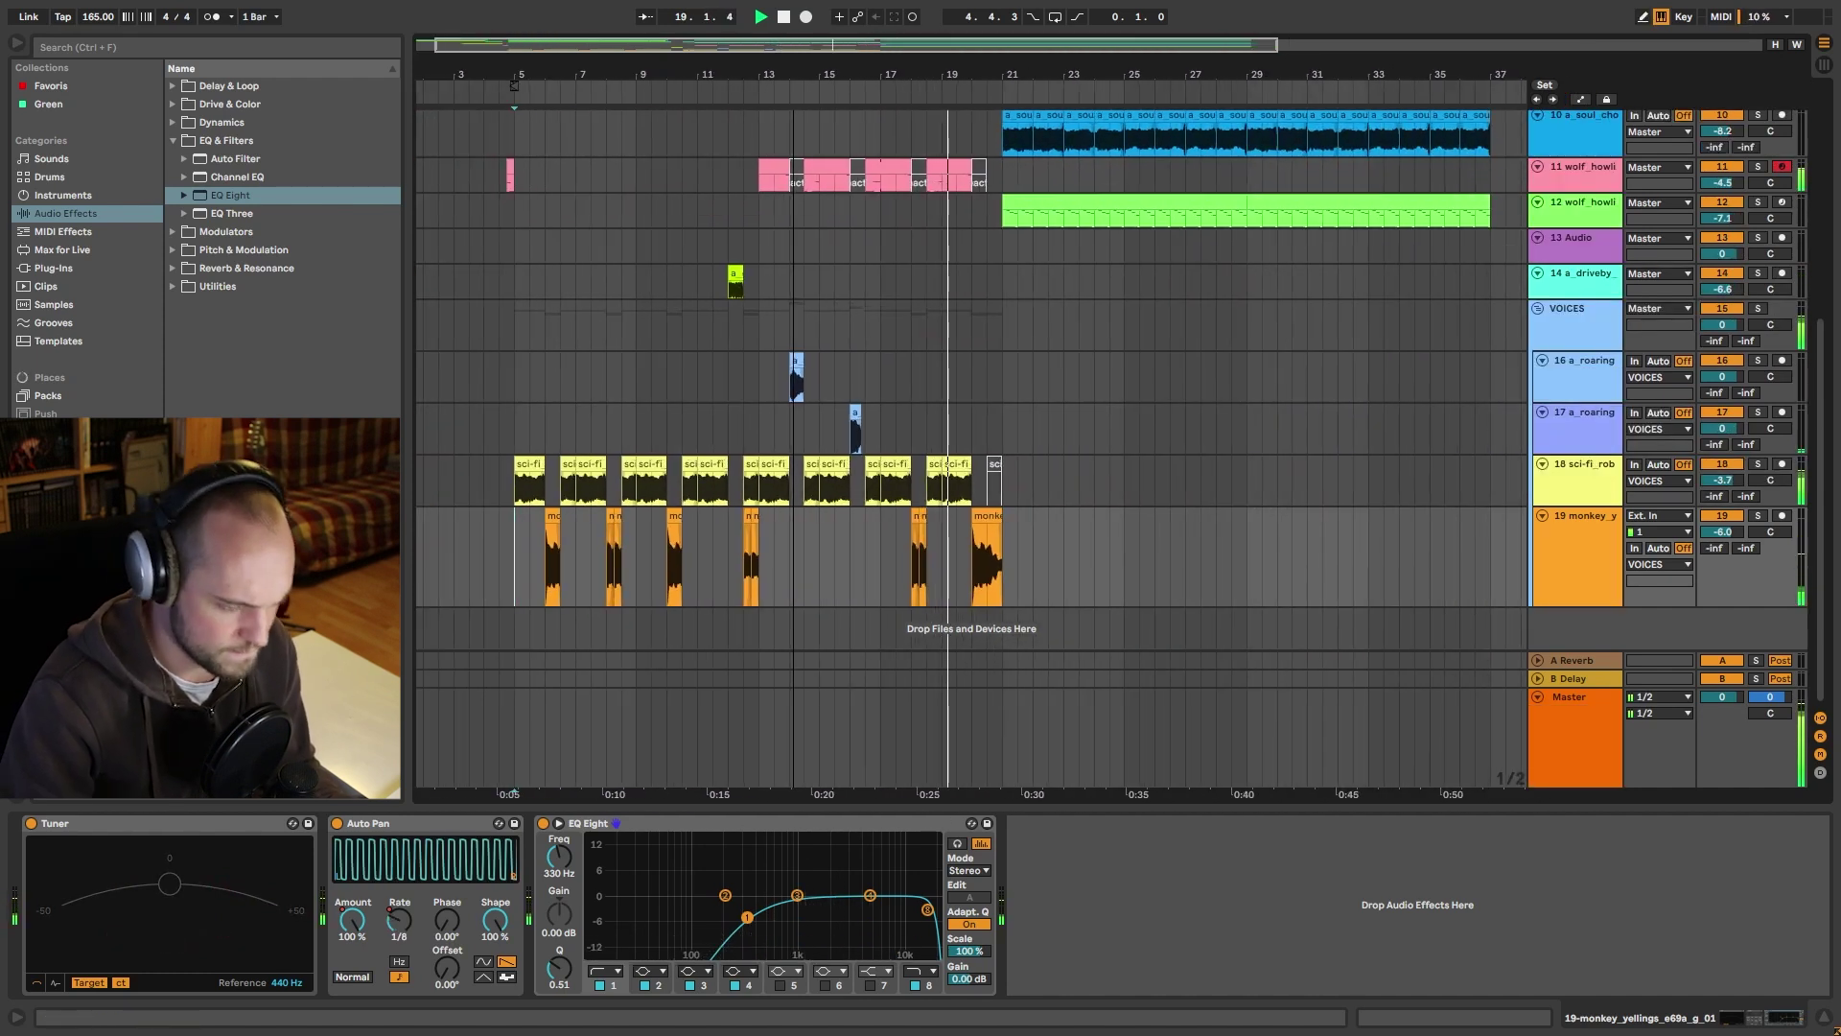
{"action": "left_click_drag", "start_coordinate": [793, 75], "coordinate": [793, 67]}
{"action": "scroll", "coordinate": [831, 355], "scroll_direction": "up", "scroll_amount": 2}
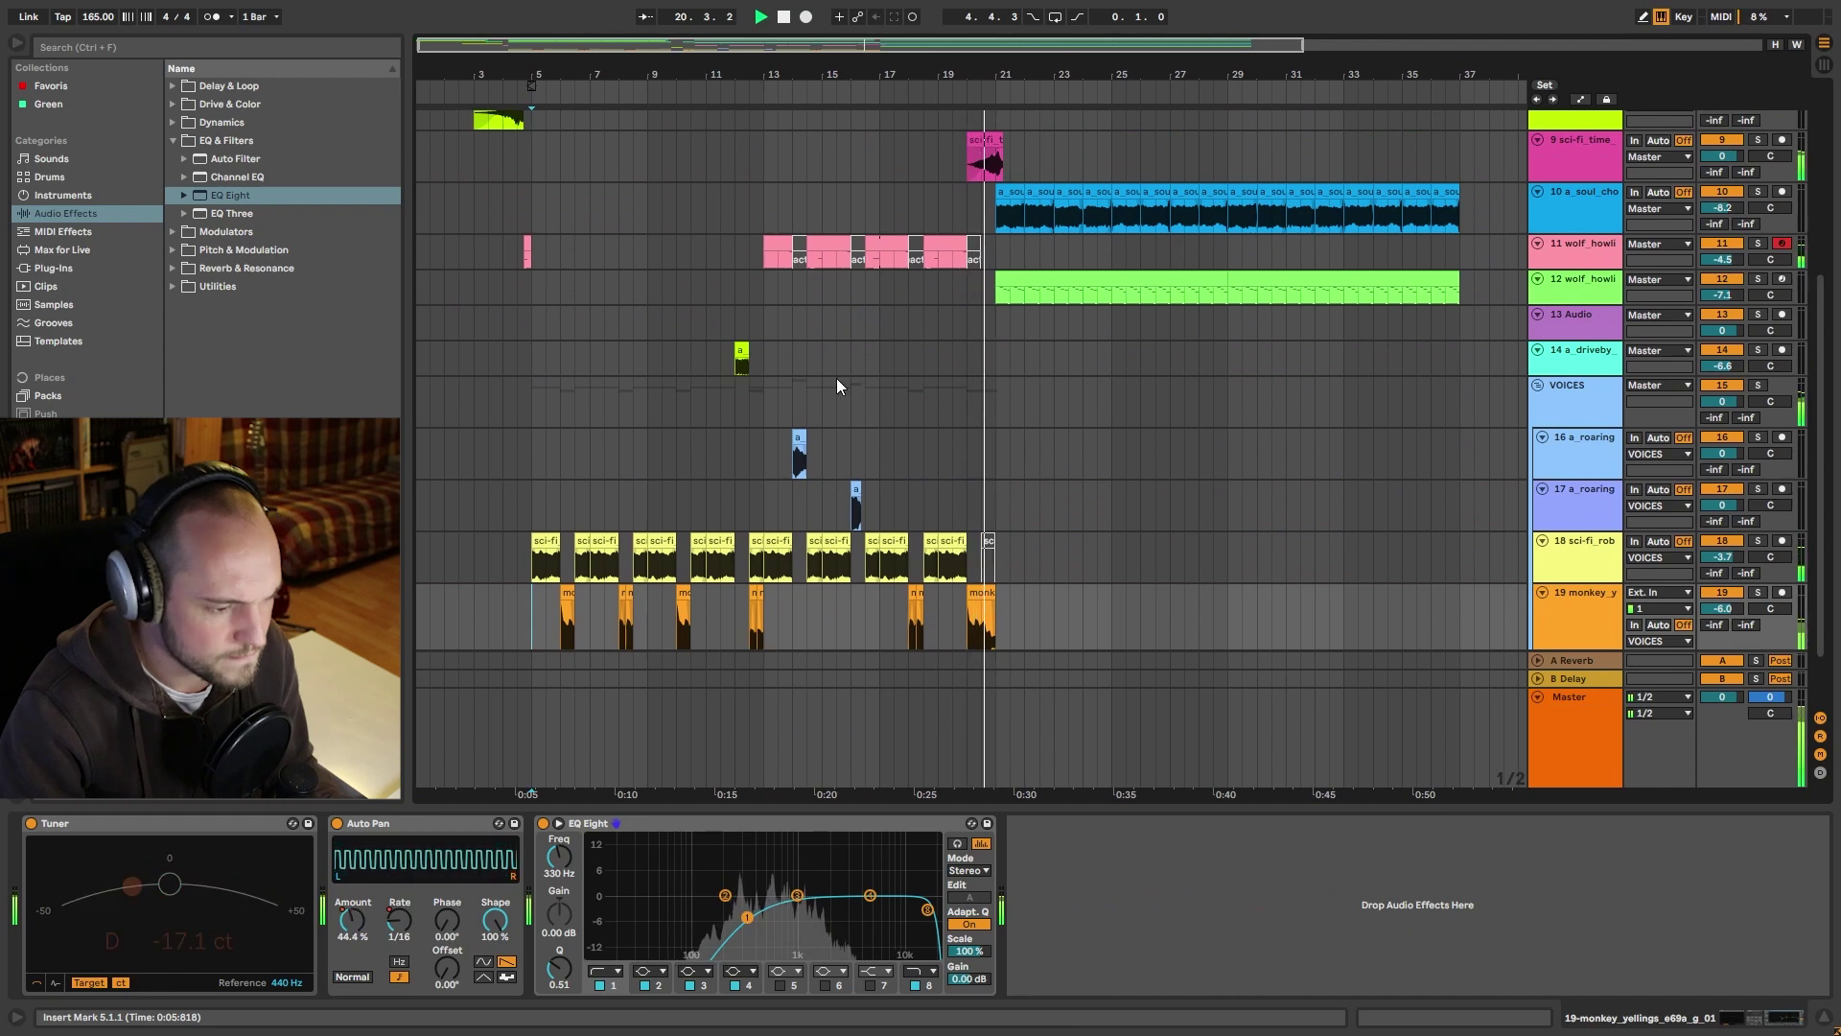
{"action": "scroll", "coordinate": [1166, 463], "scroll_direction": "up", "scroll_amount": 3}
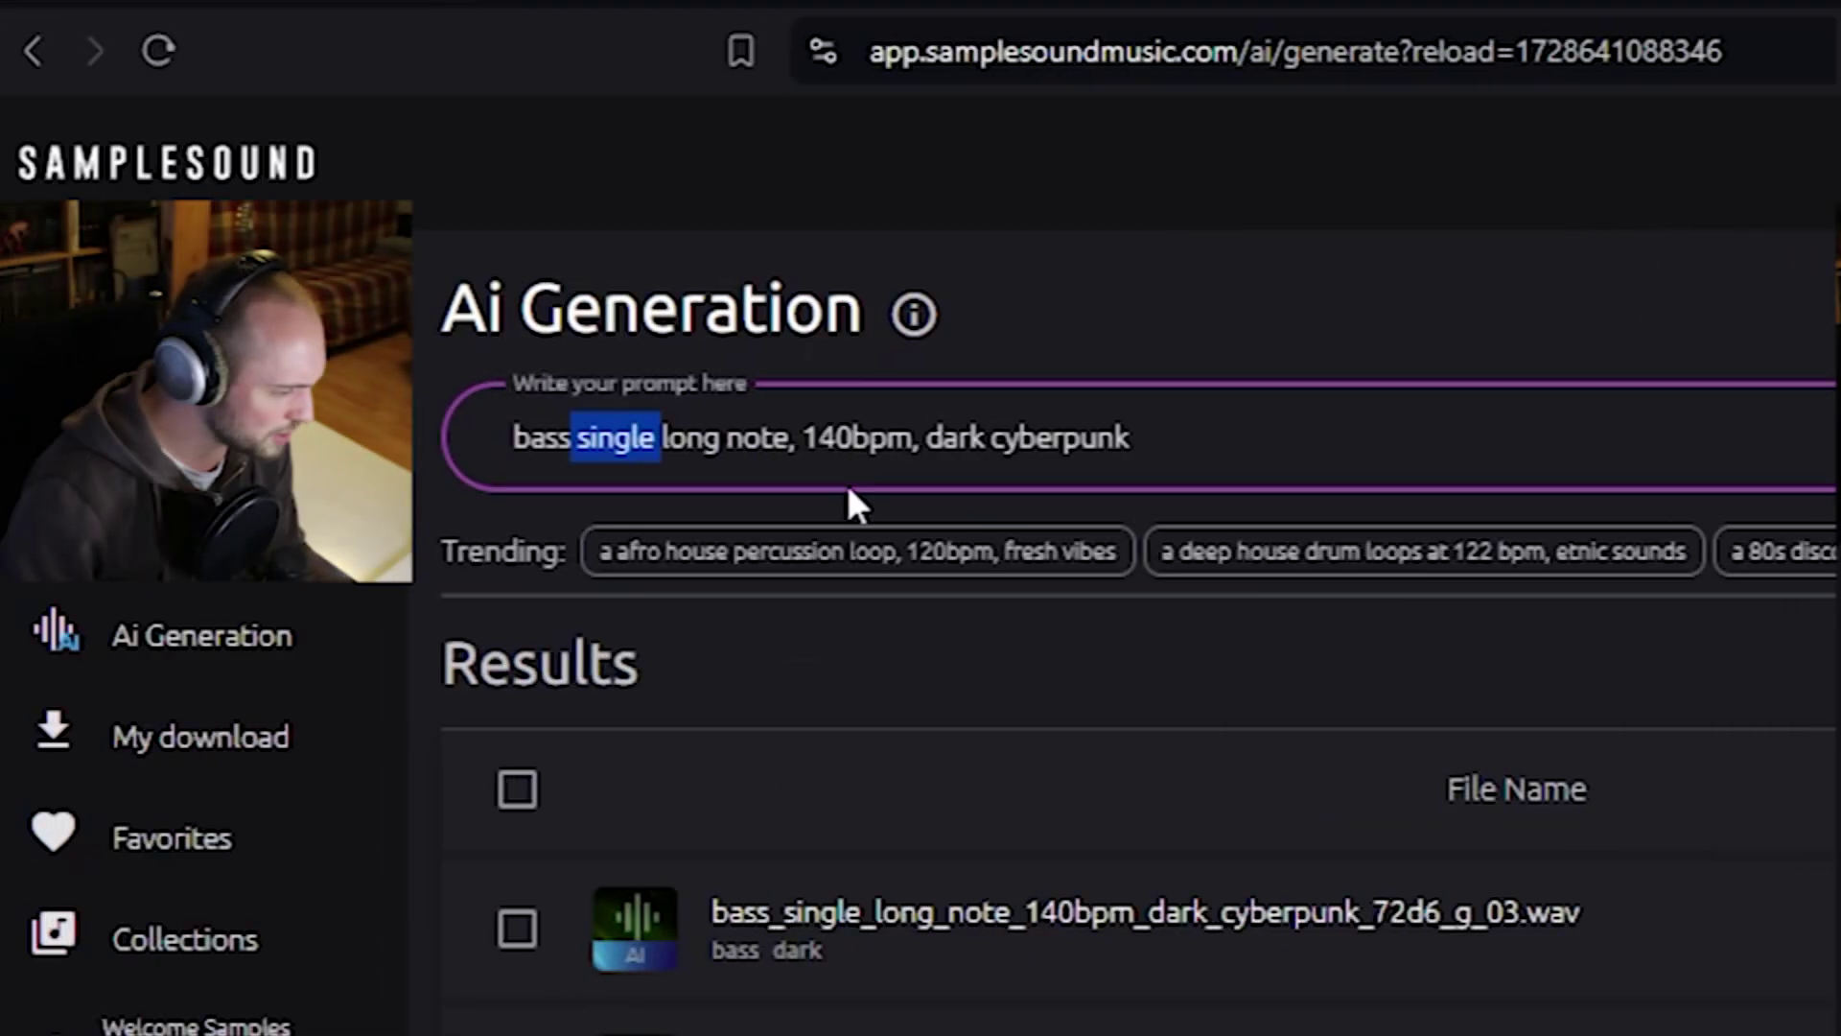
In Samplesound, remove "140bpm," from the "bass single long note, 140bpm, dark cyberpunk" prompt and audition the generated bass samples.
{"action": "left_click_drag", "start_coordinate": [927, 445], "coordinate": [806, 447]}
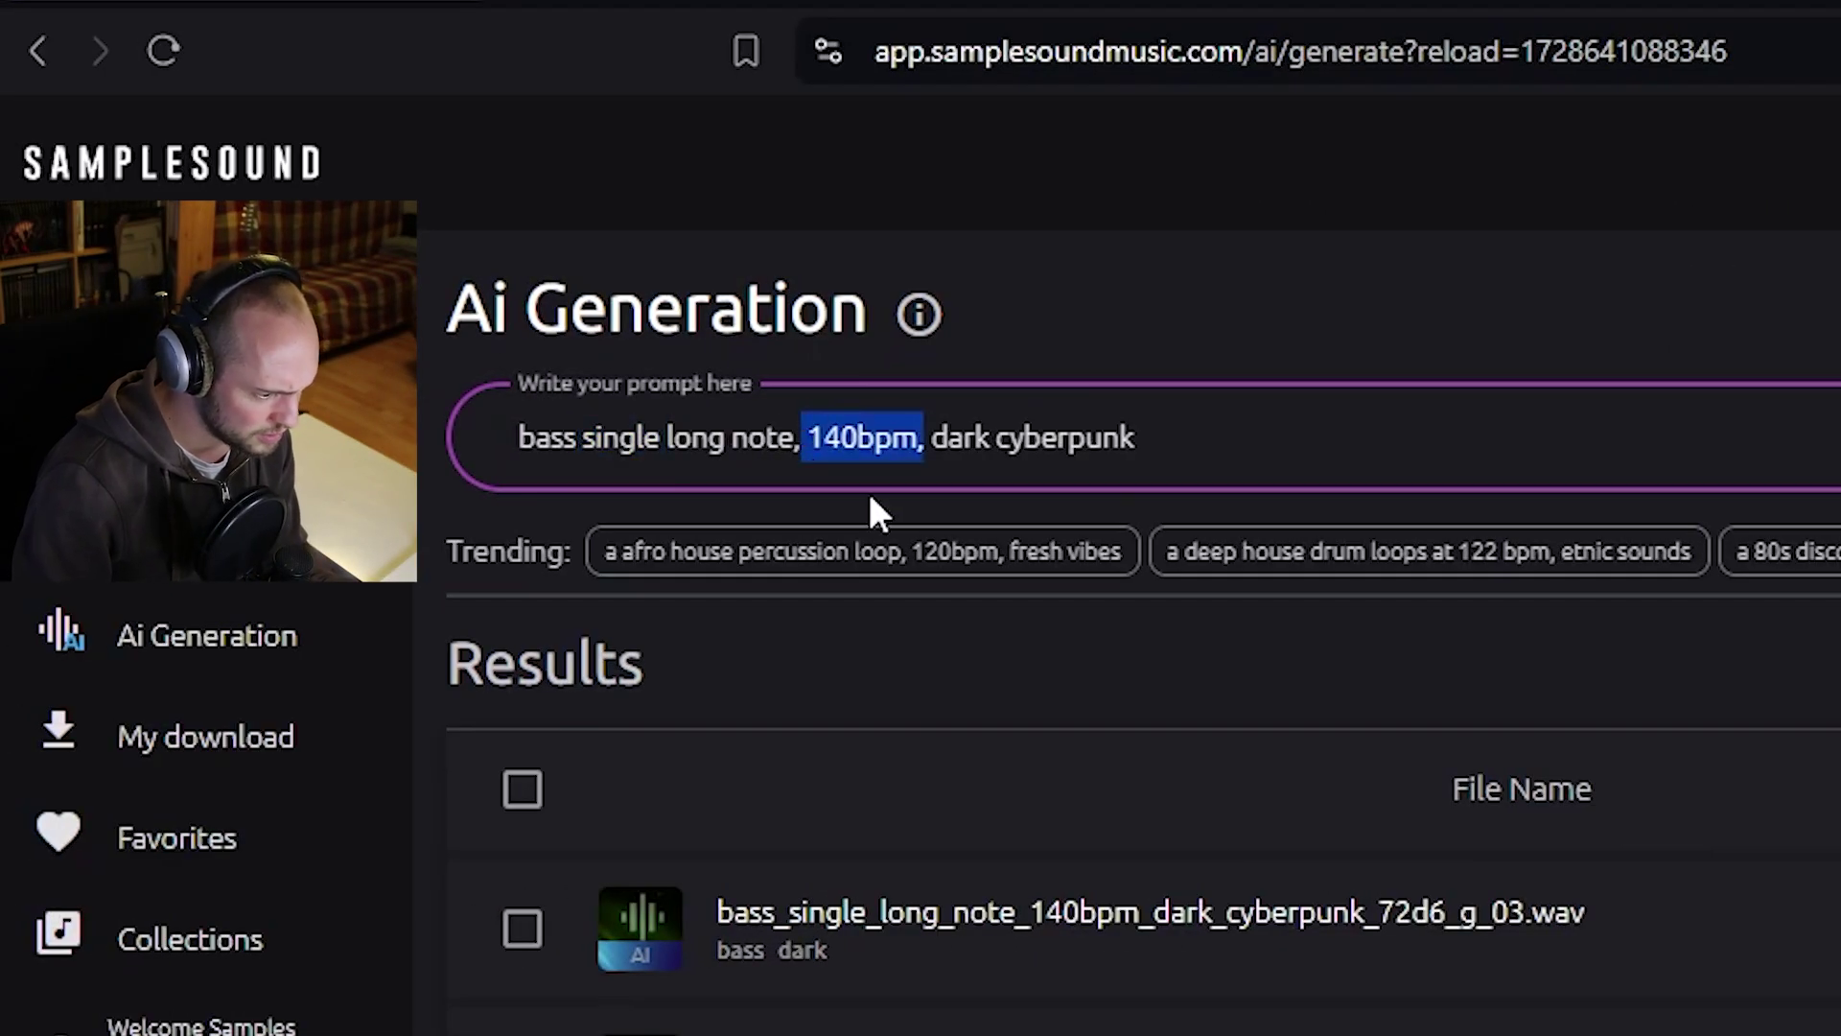
{"action": "key", "text": "BackSpace"}
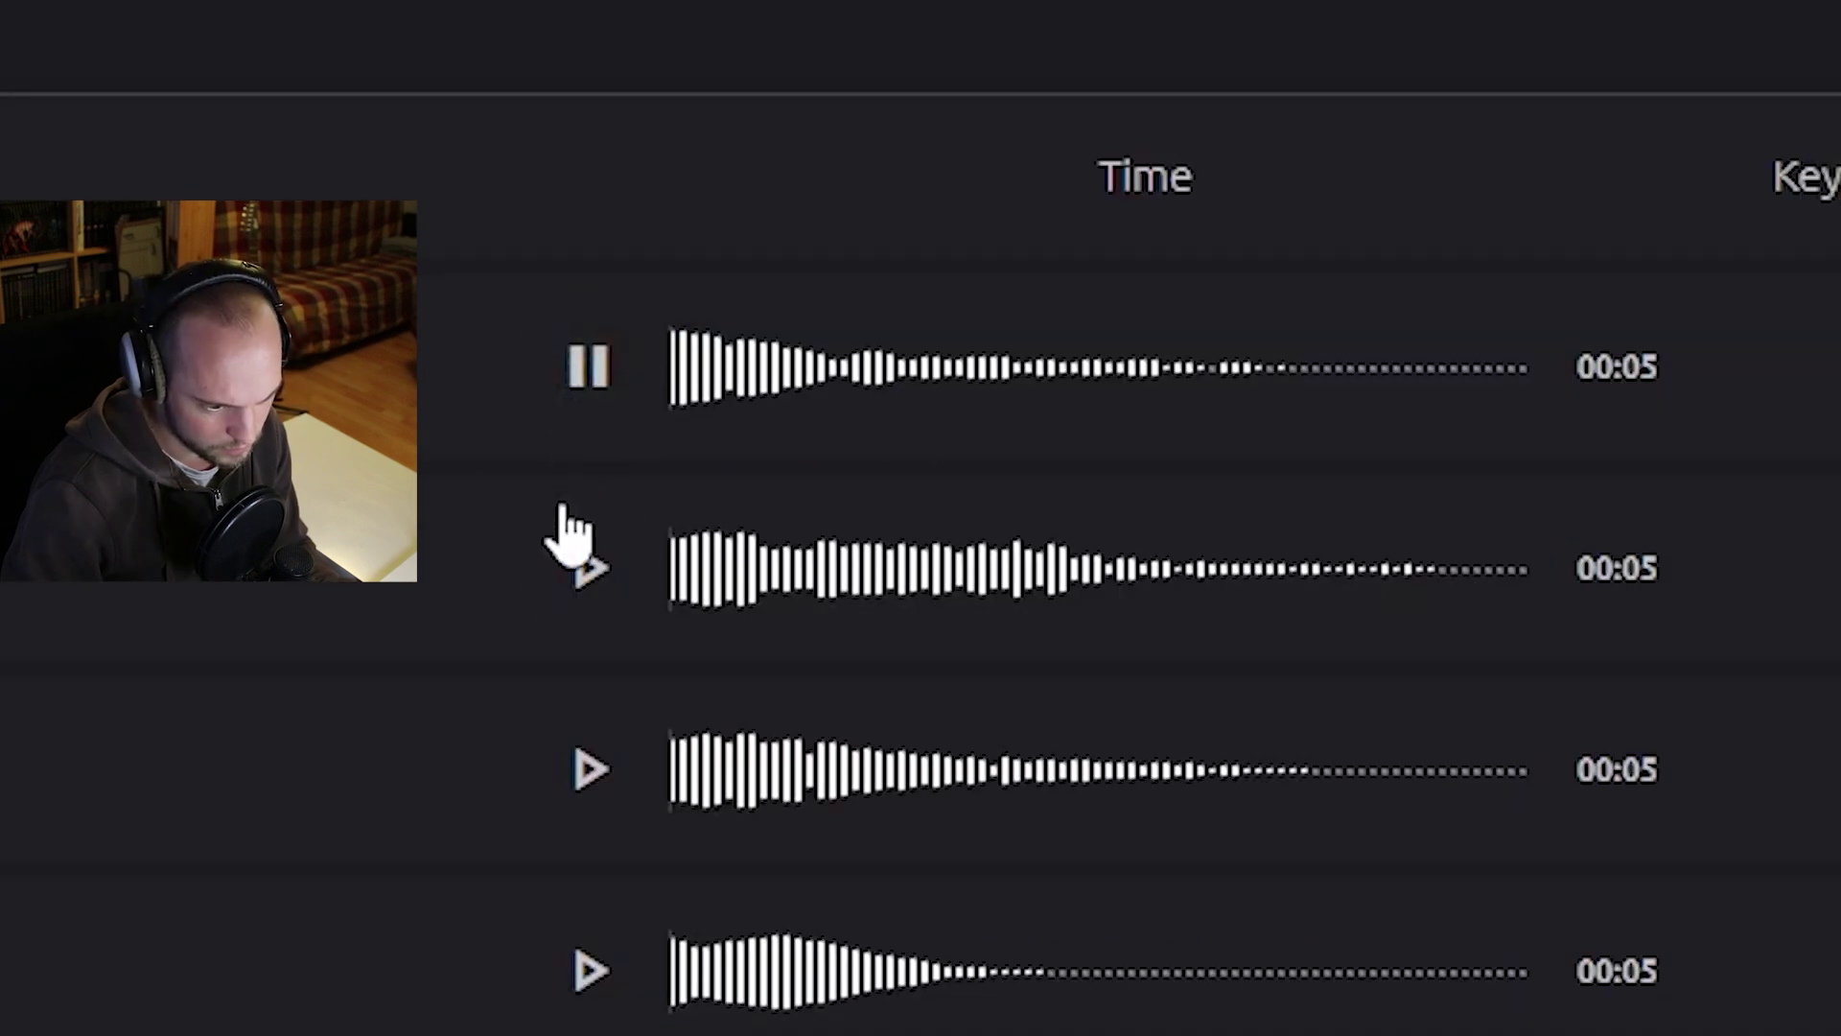
{"action": "left_click", "coordinate": [587, 567]}
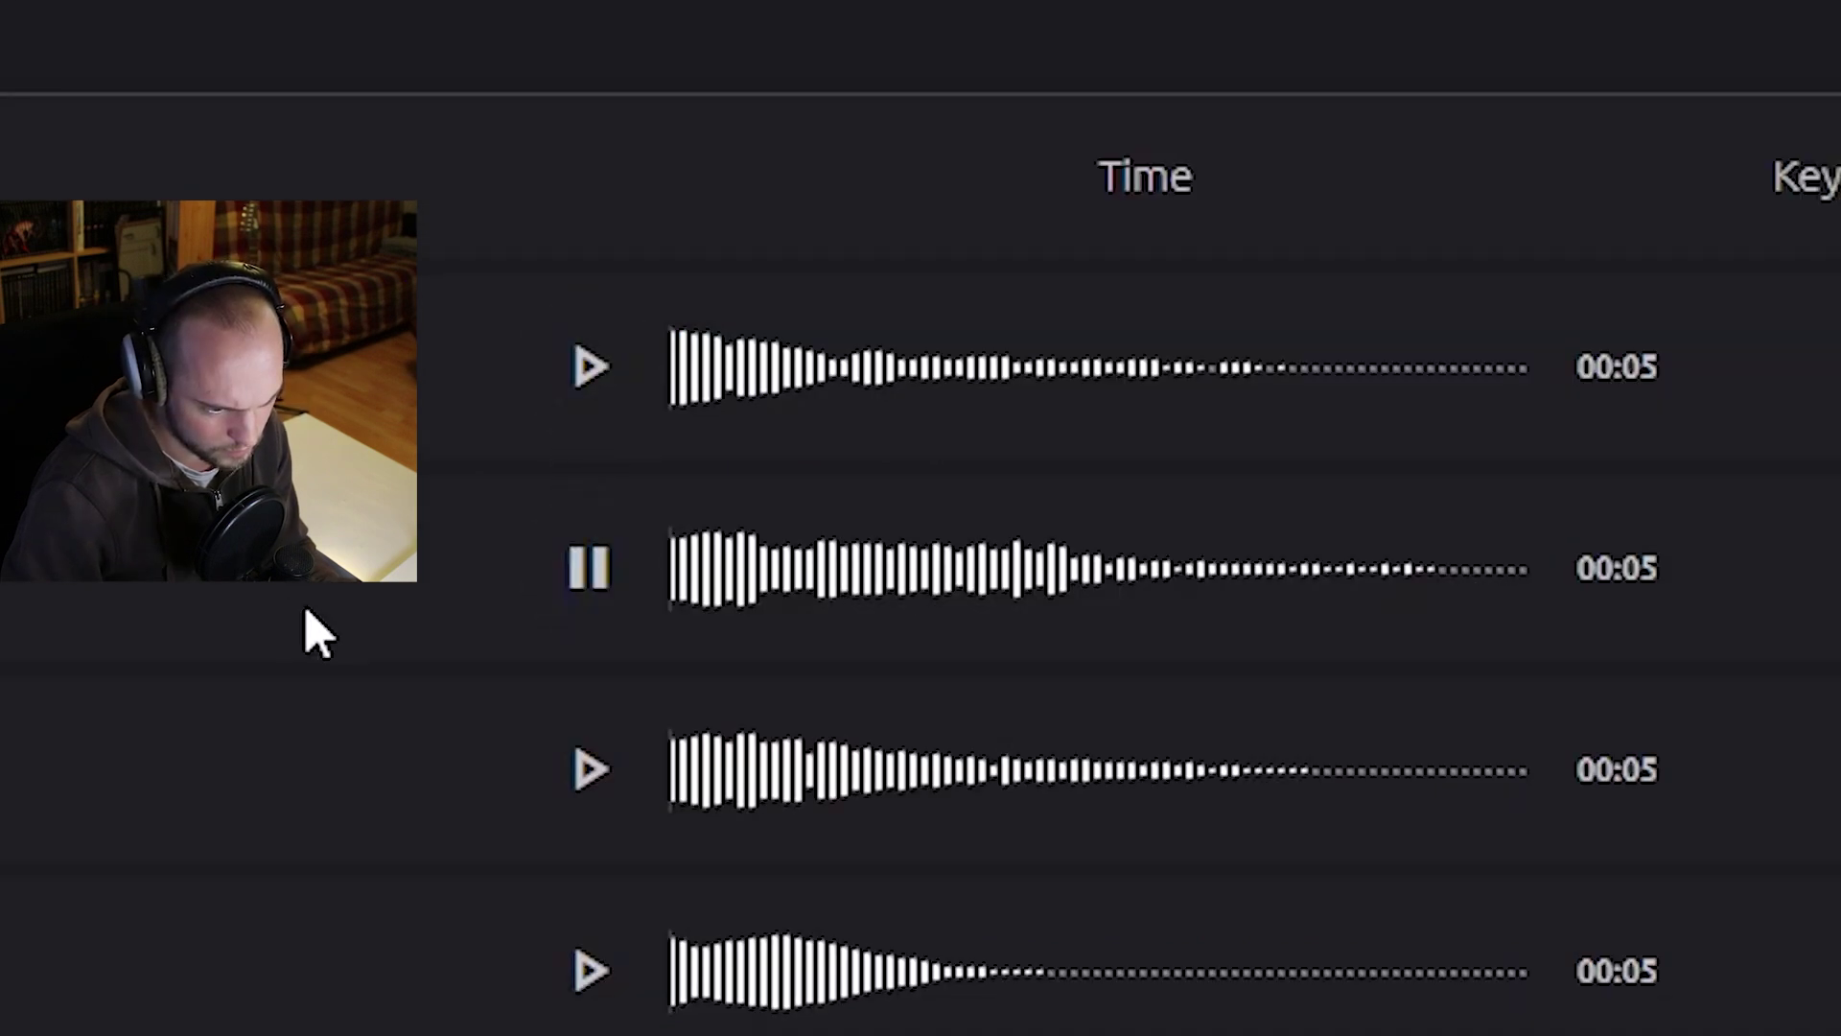
{"action": "left_click", "coordinate": [587, 772]}
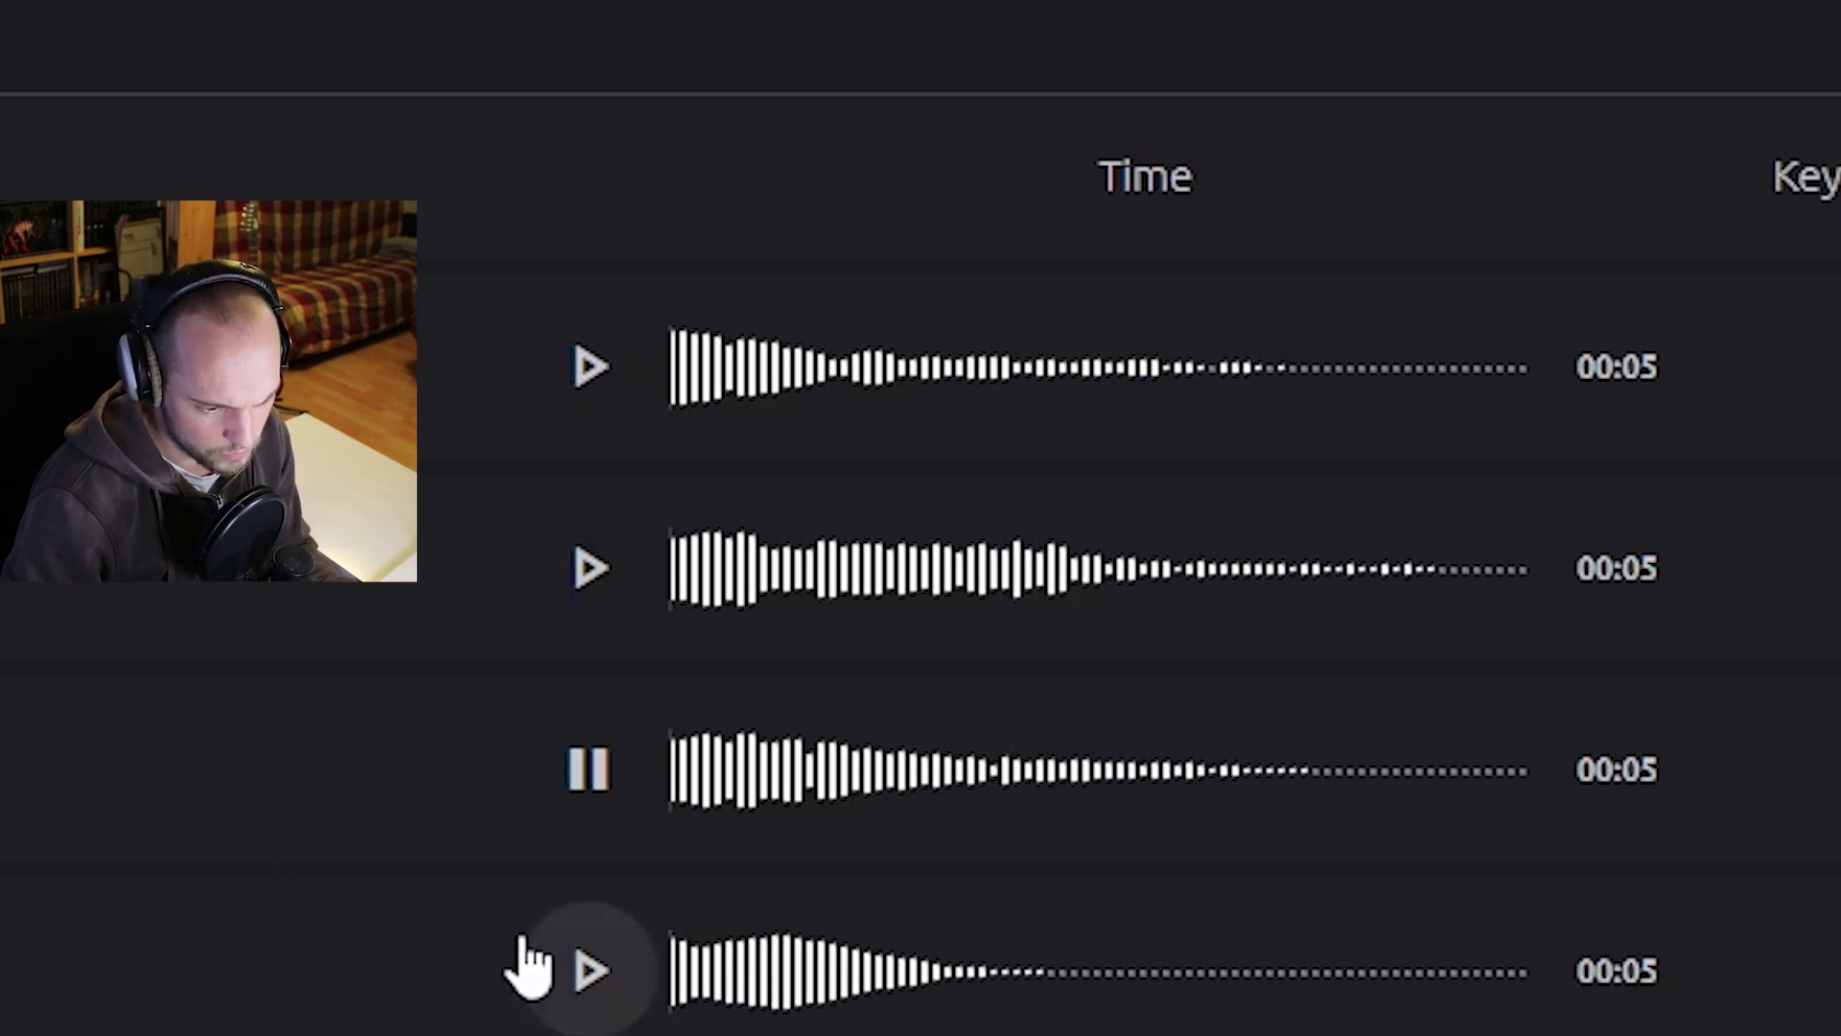
{"action": "left_click", "coordinate": [587, 970]}
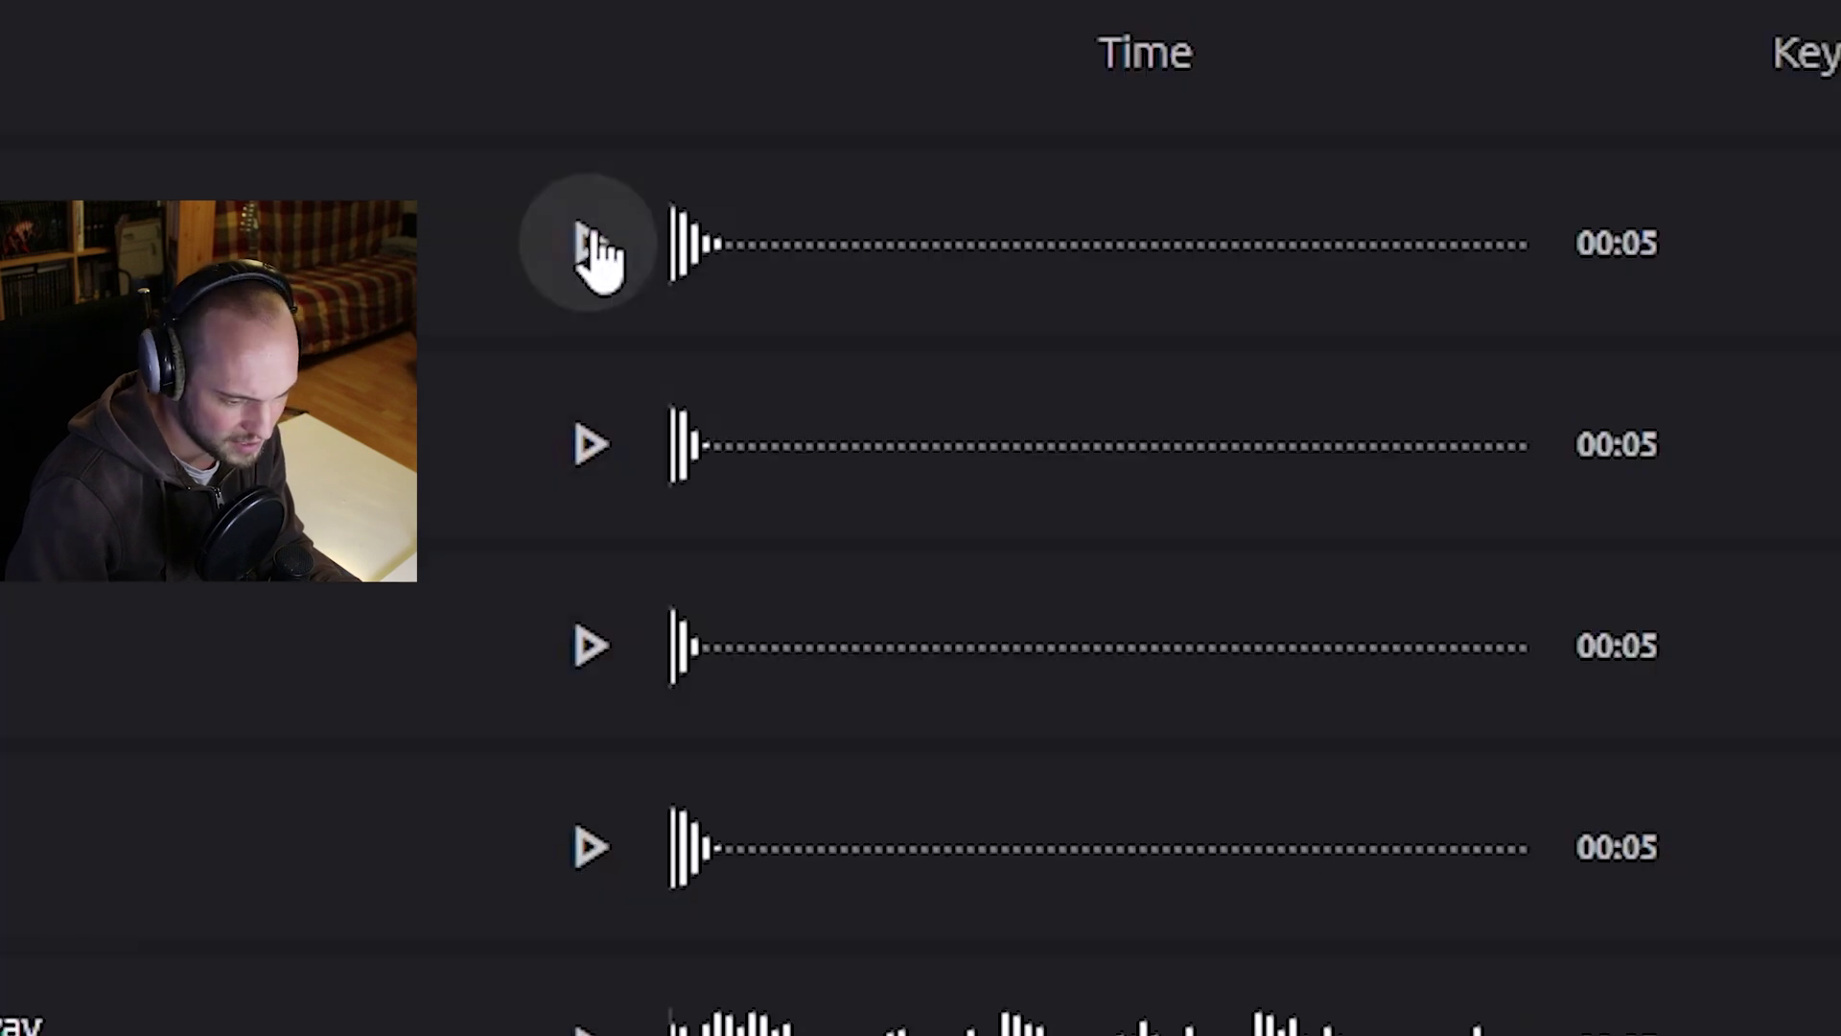
Audition the first three samples generated for the thick and tight kick.
{"action": "left_click", "coordinate": [590, 247]}
{"action": "left_click", "coordinate": [587, 433]}
{"action": "left_click", "coordinate": [589, 647]}
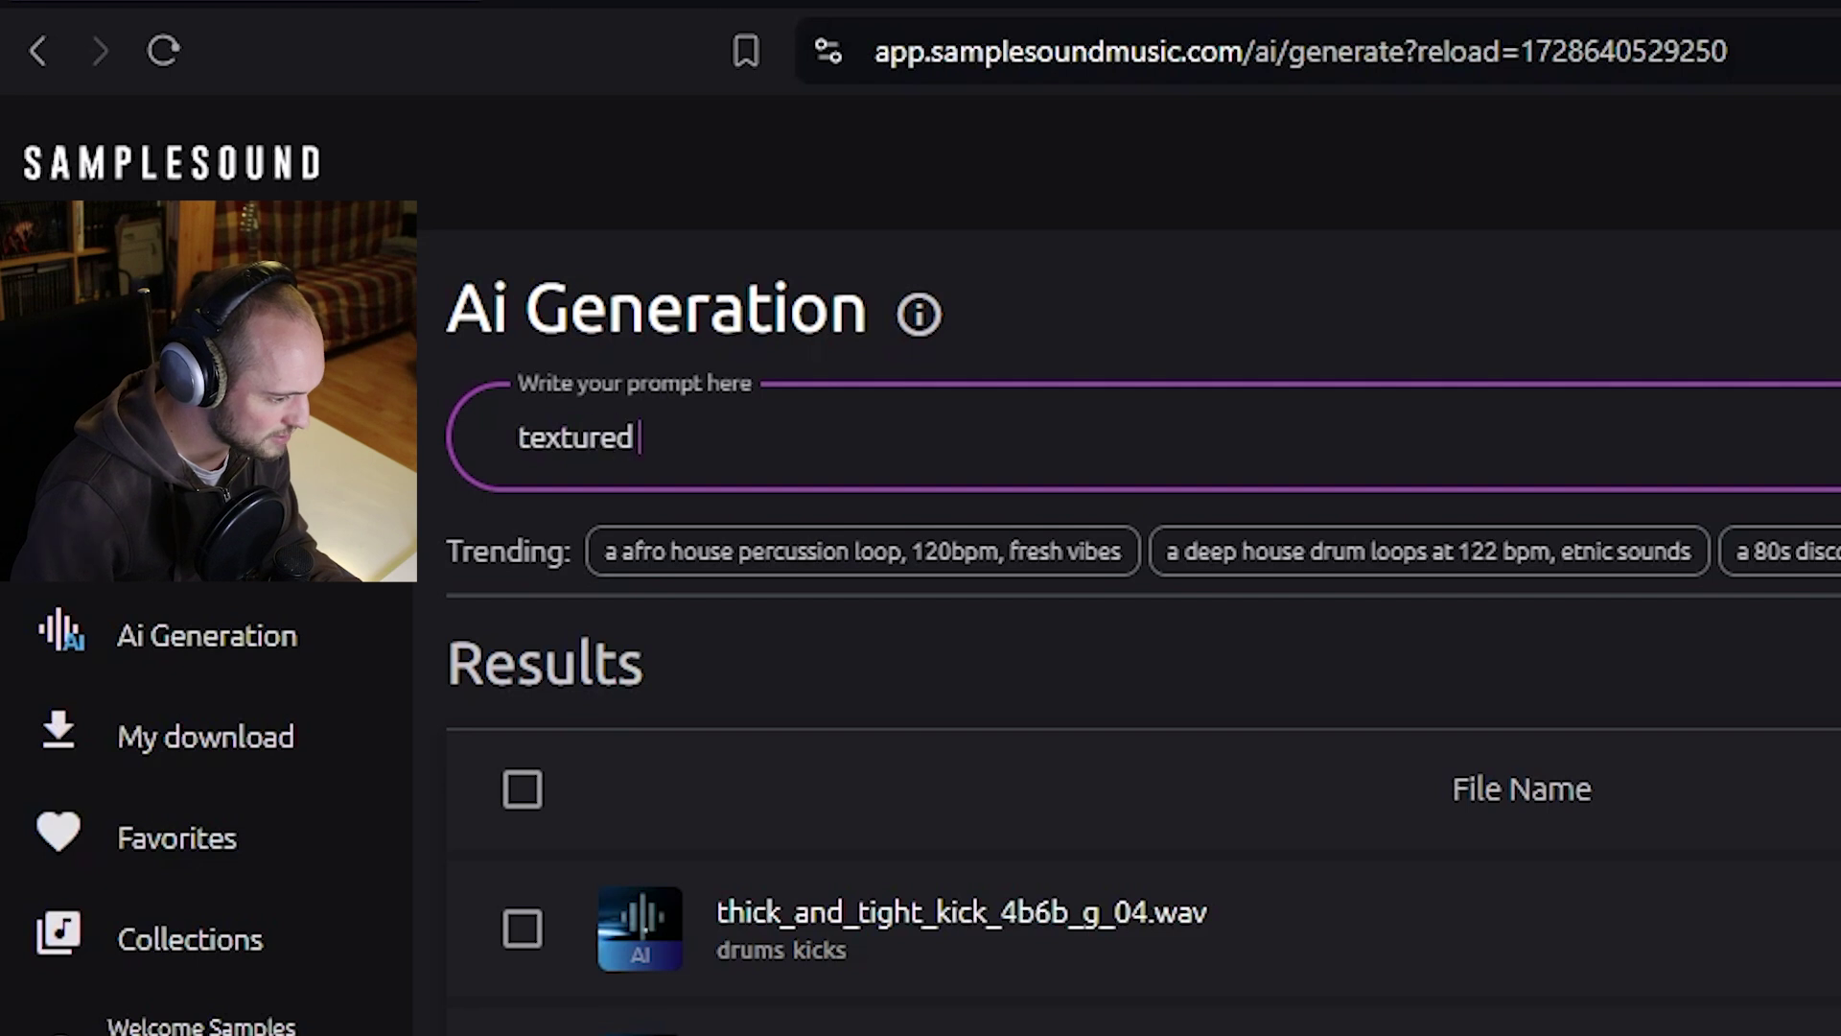
Generate samples from the prompt "textured snare" and audition the four newest results.
{"action": "key", "text": "Return"}
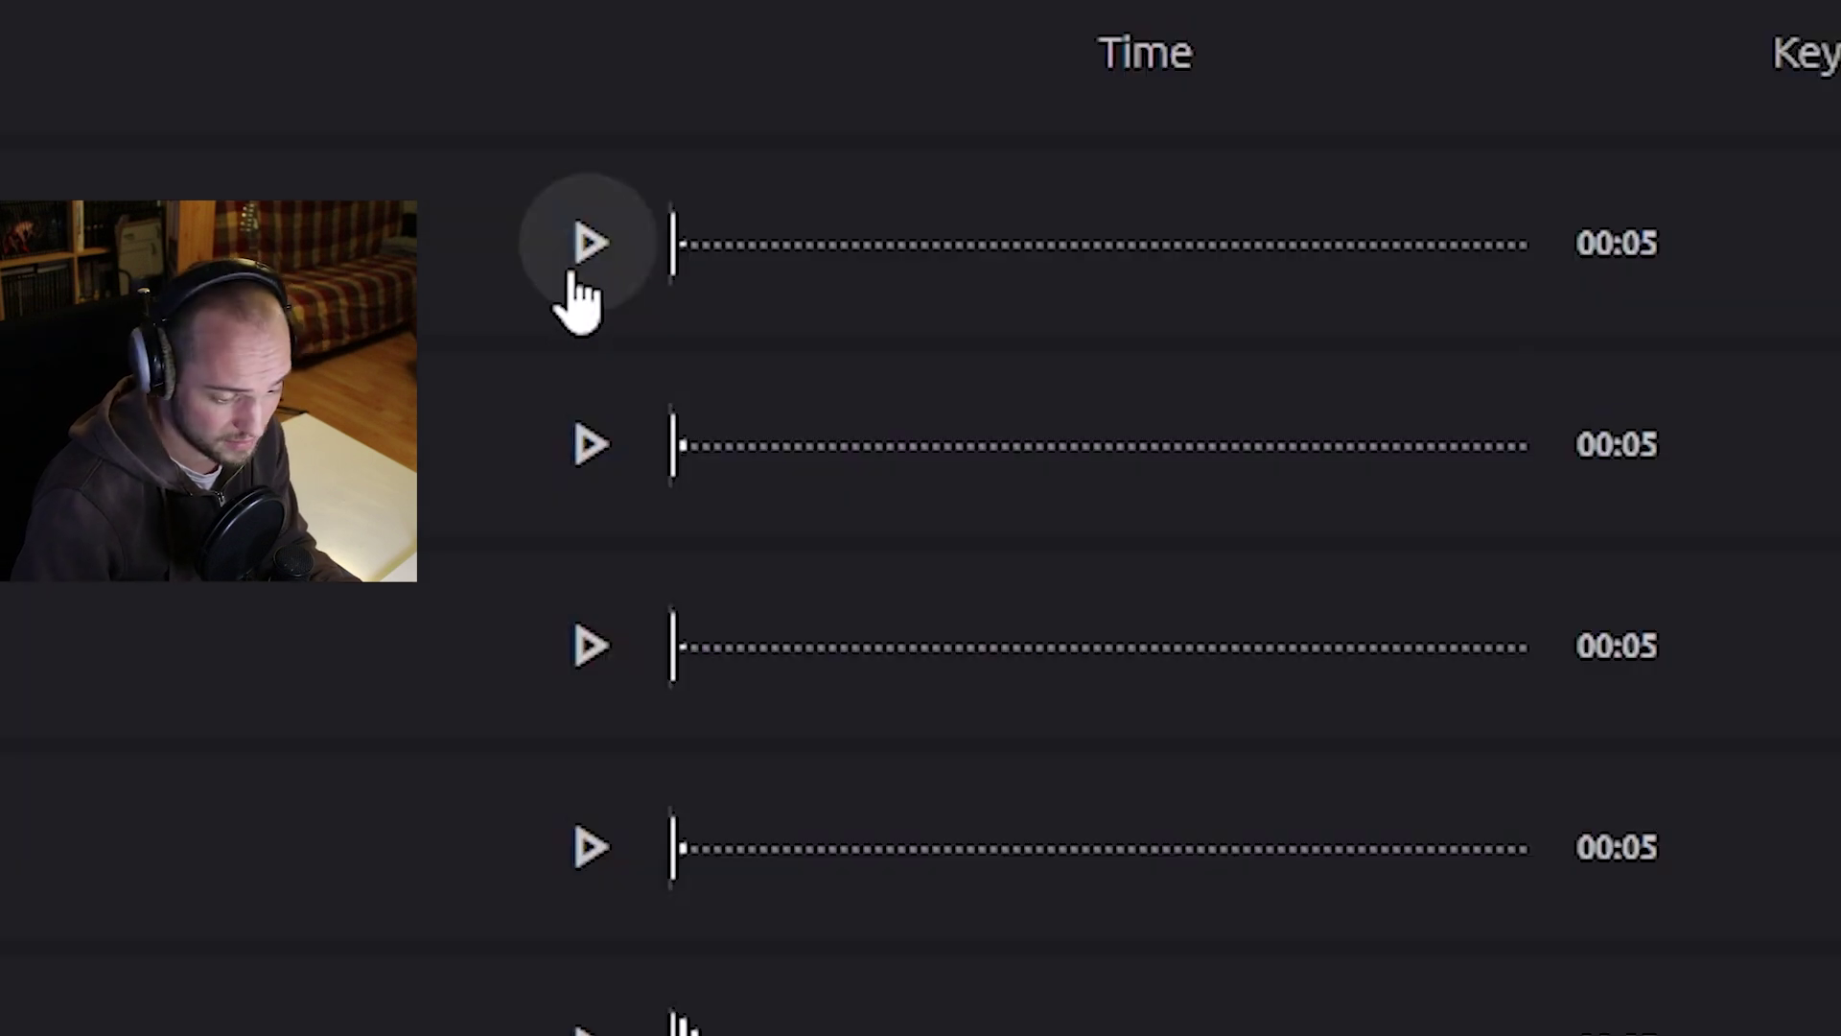
{"action": "left_click", "coordinate": [580, 278]}
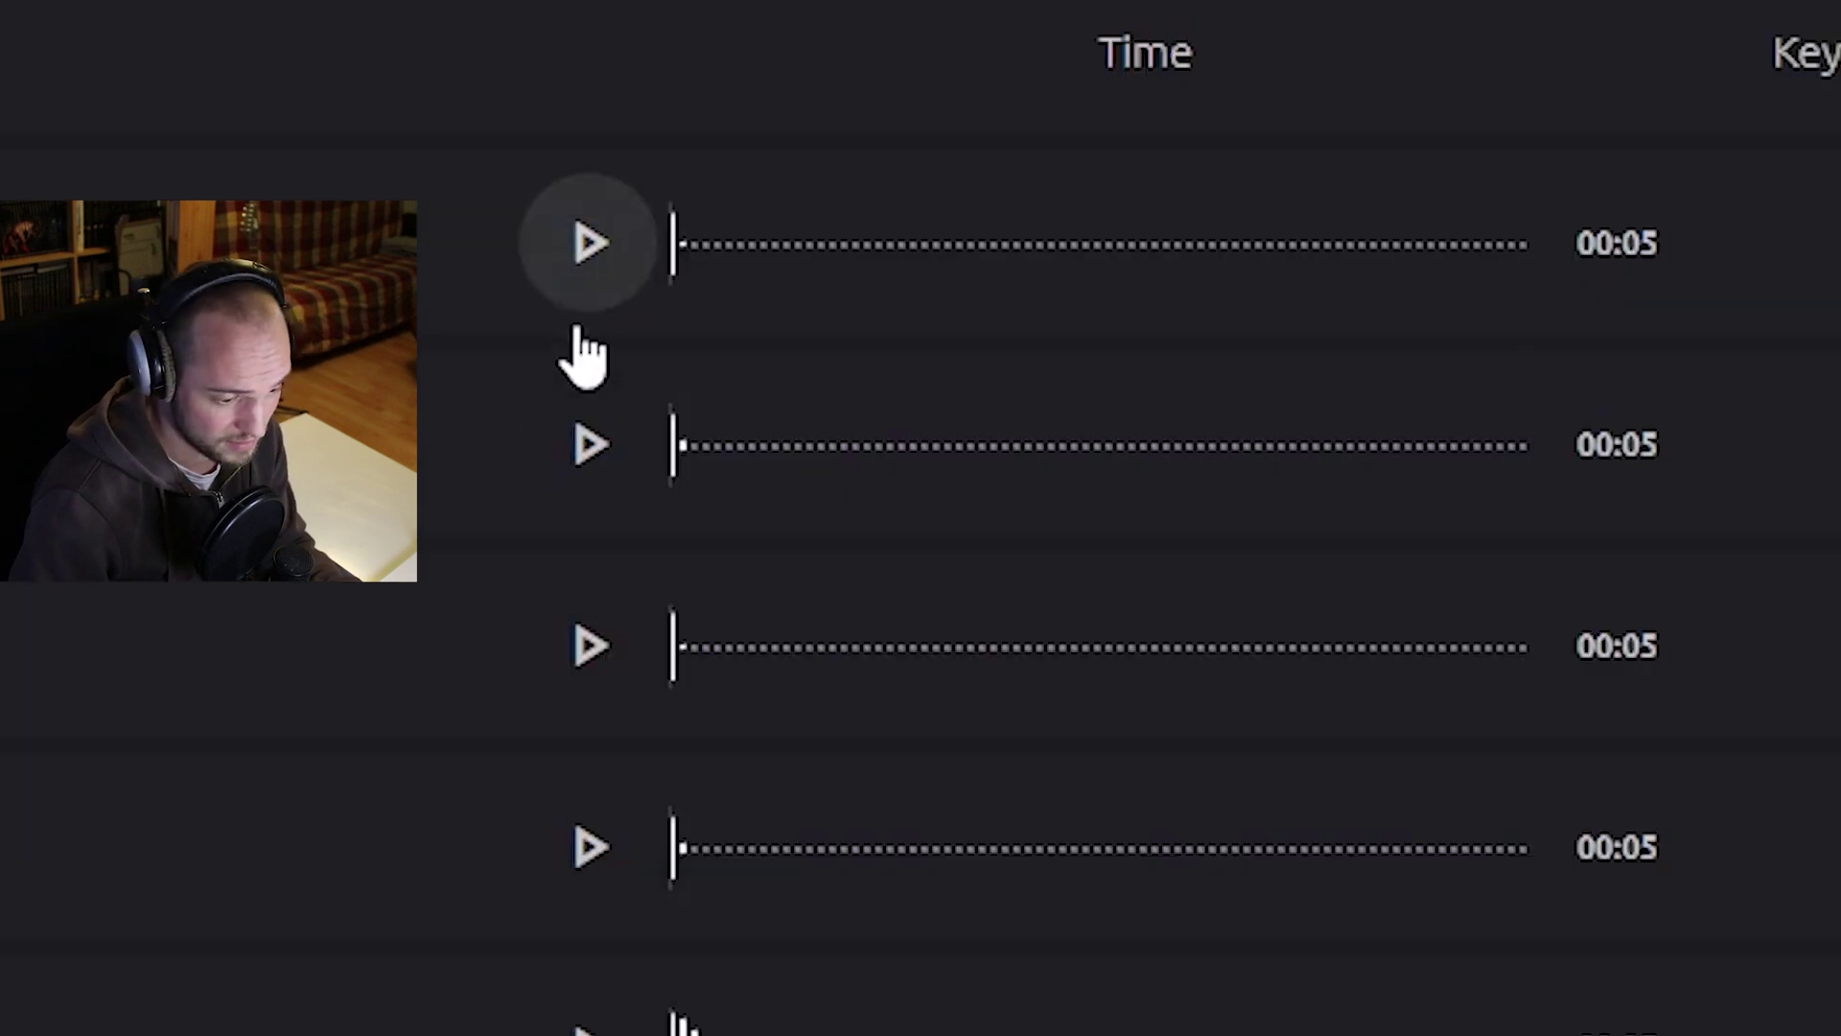
{"action": "left_click", "coordinate": [597, 451]}
{"action": "left_click", "coordinate": [589, 657]}
{"action": "left_click", "coordinate": [587, 858]}
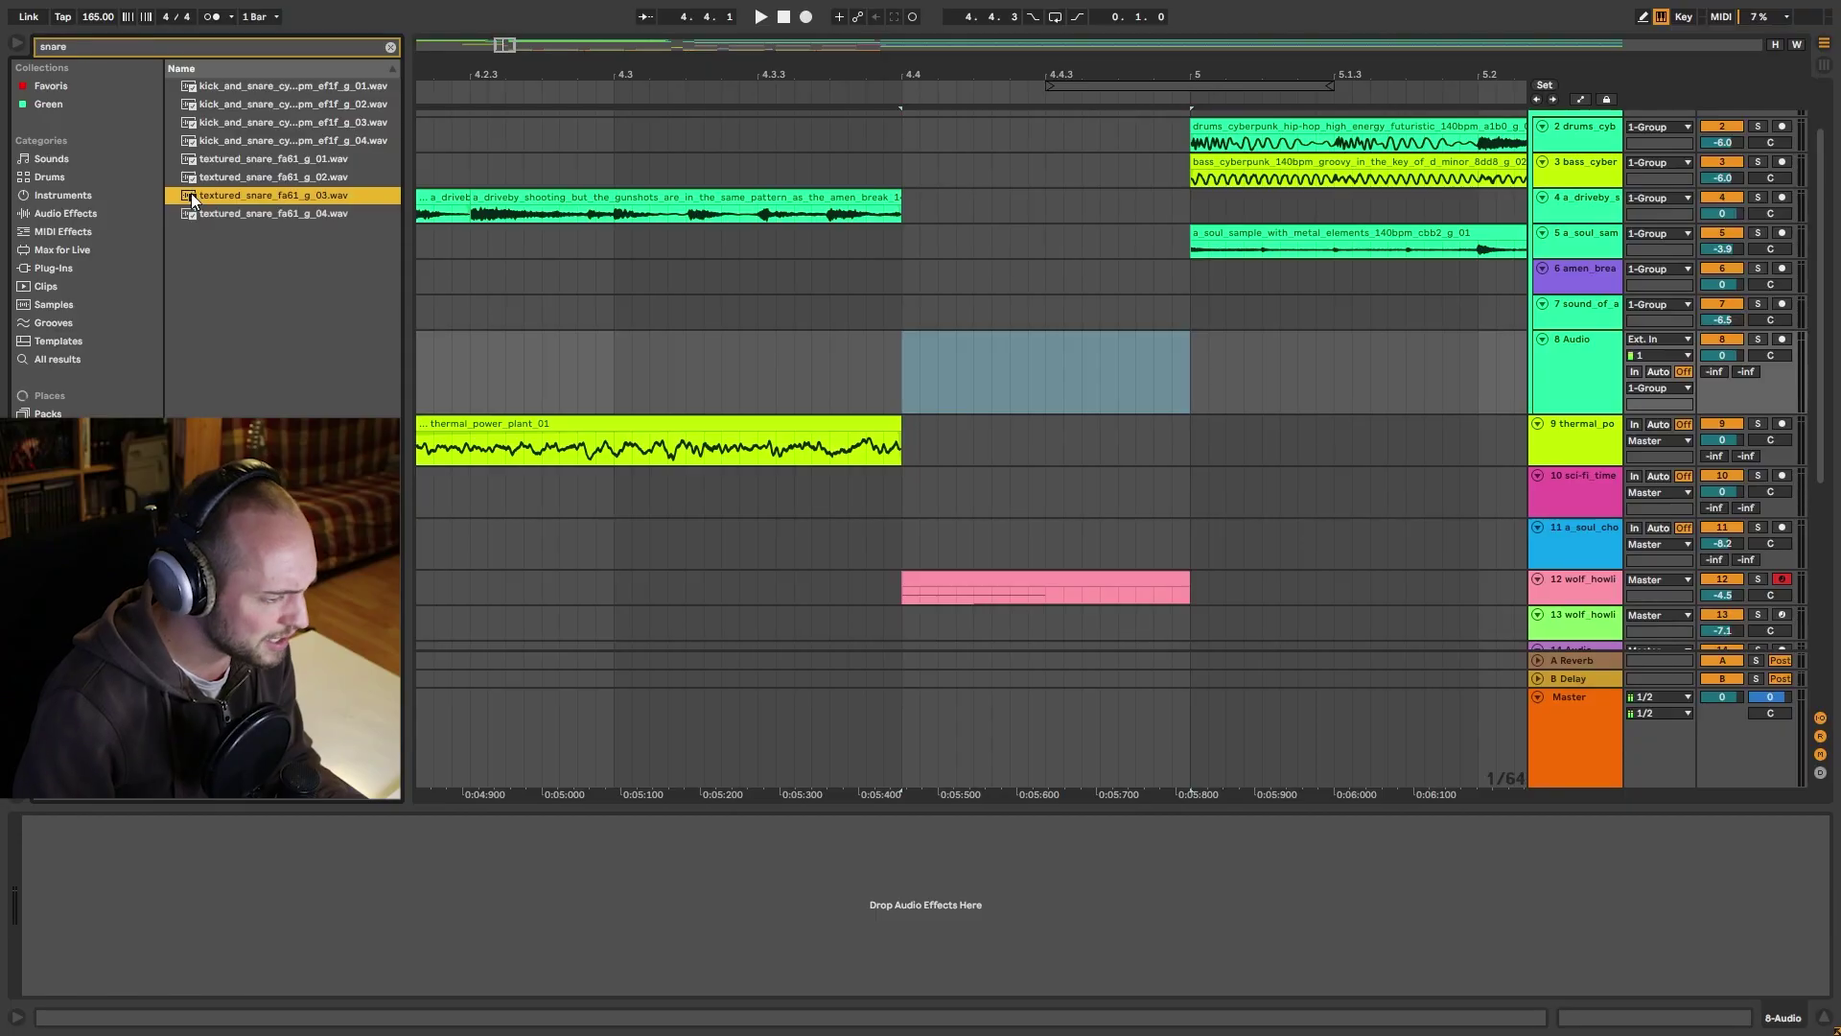
In Ableton Live, place textured_snare_fa61_g_03.wav on track 8 at position 4.4 and play the arrangement from 4.2.2.
{"action": "left_click", "coordinate": [192, 159]}
{"action": "left_click_drag", "start_coordinate": [192, 158], "coordinate": [902, 348]}
{"action": "left_click", "coordinate": [452, 383]}
{"action": "key", "text": "space"}
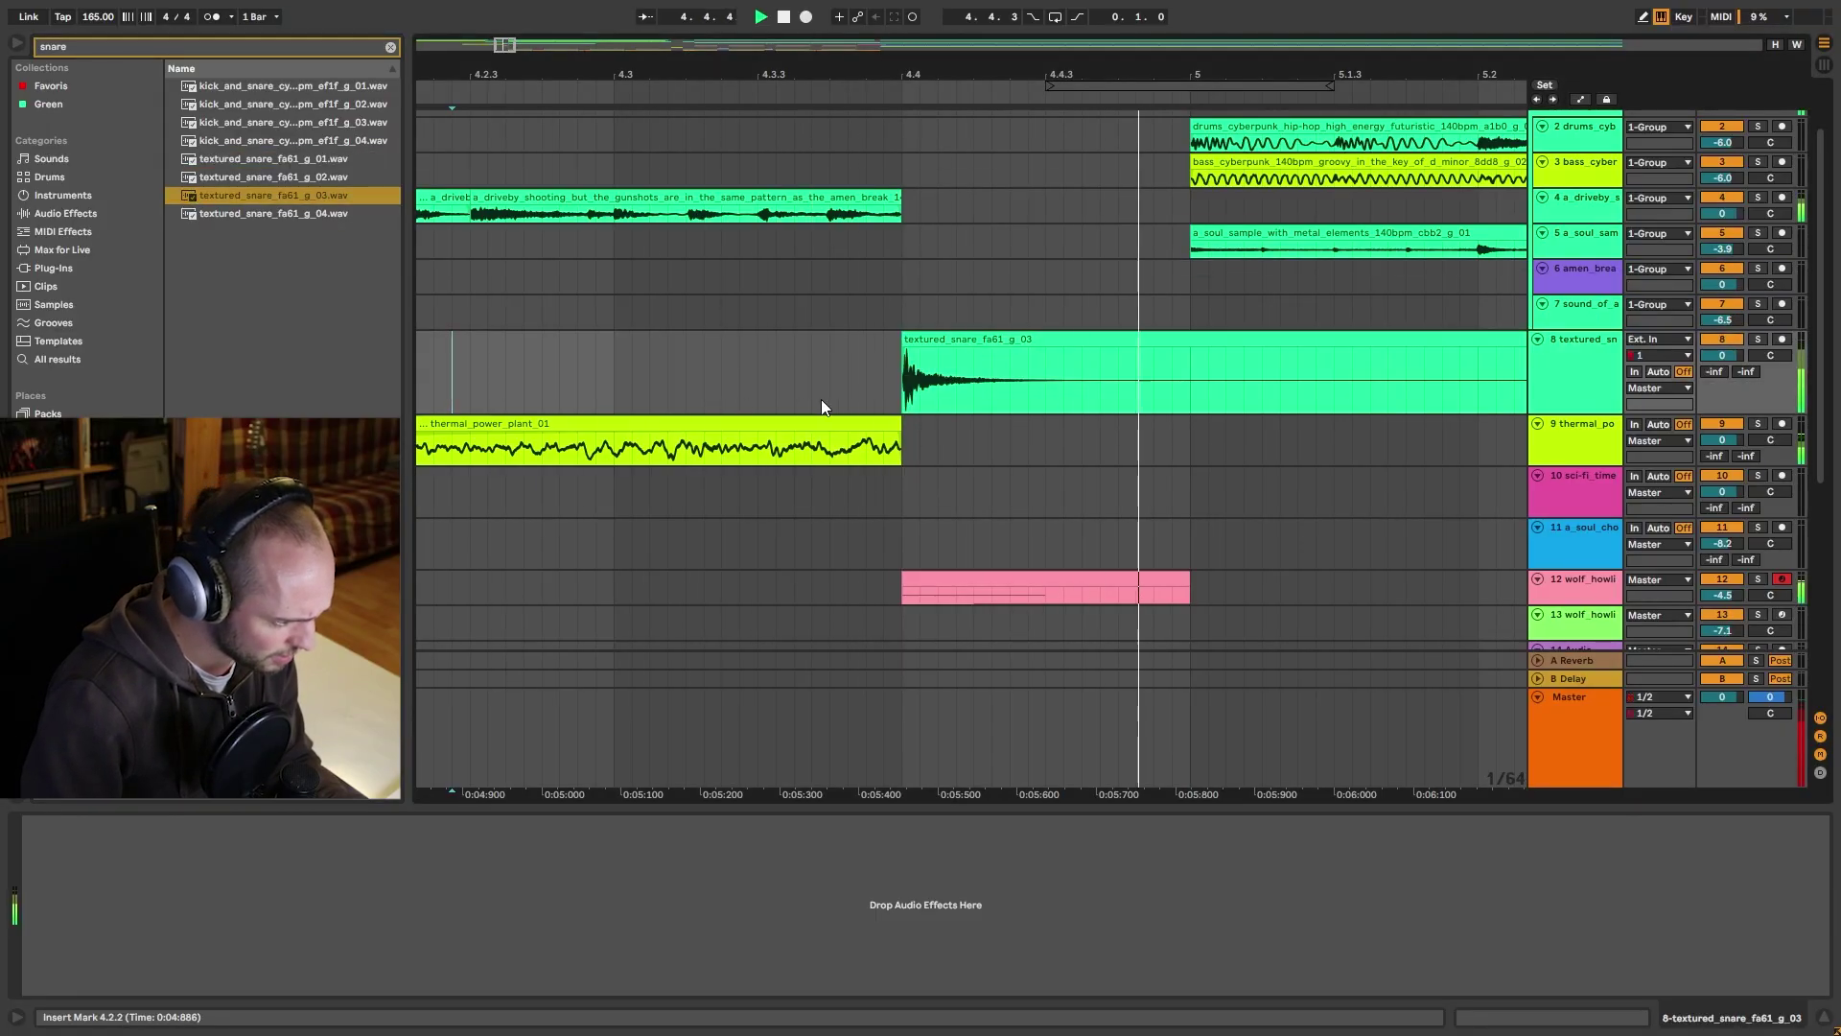